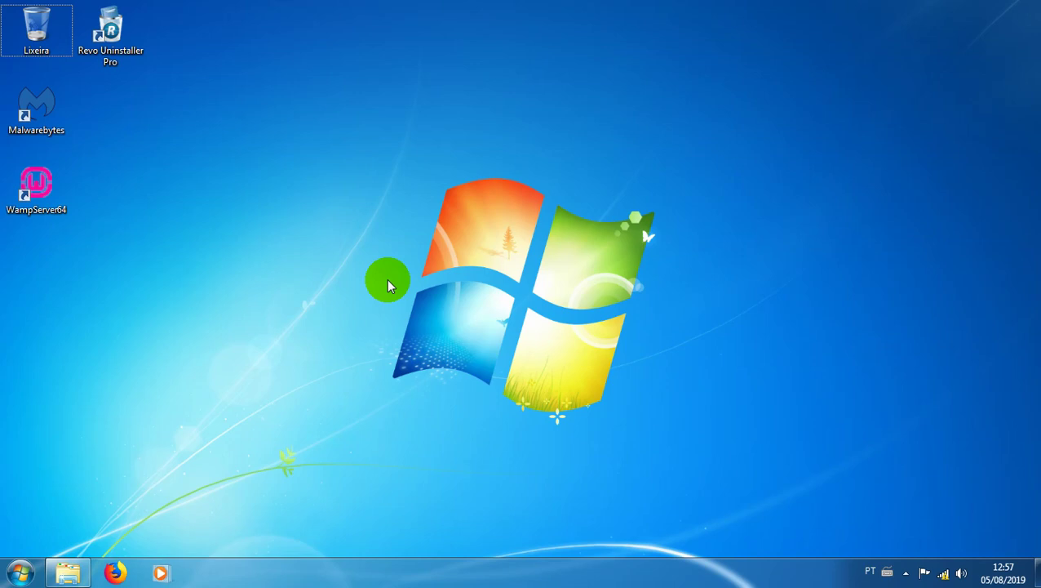
Step: Launch MySQL.bat from the repack's Server folder and minimize its MySQL console
{"action": "left_click", "coordinate": [67, 572]}
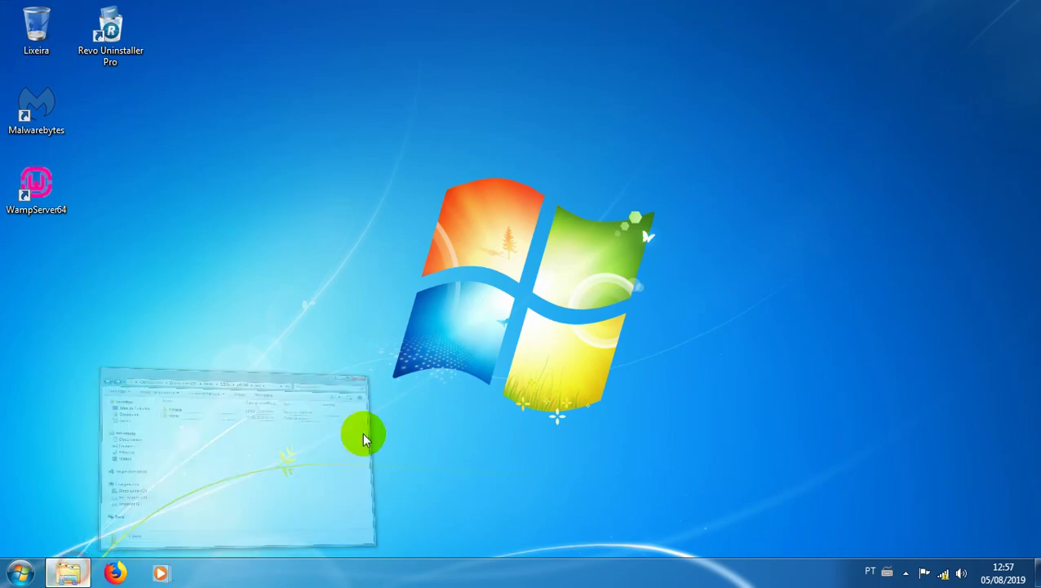
{"action": "double_click", "coordinate": [333, 207]}
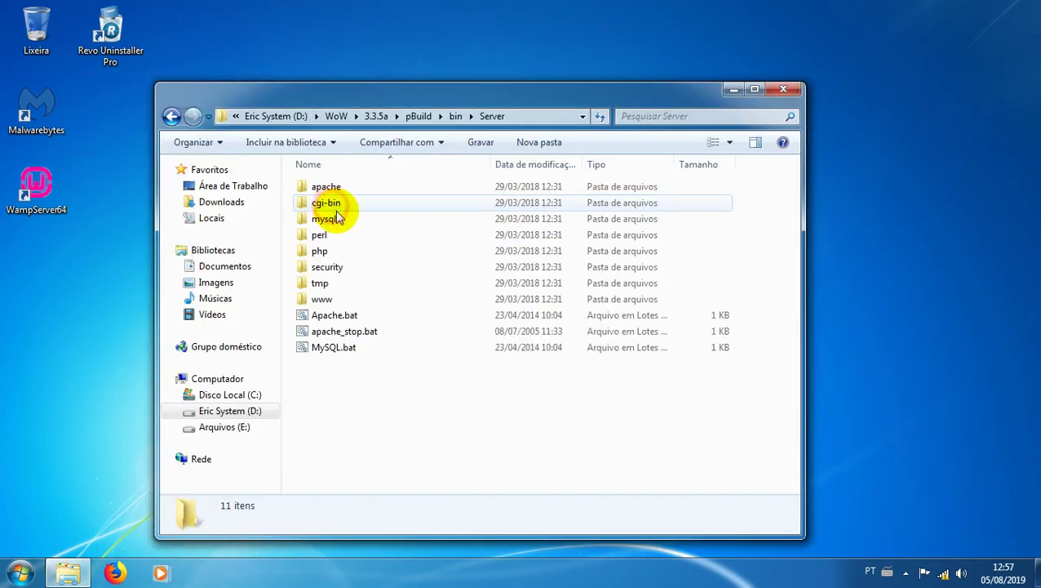
{"action": "left_click", "coordinate": [332, 349]}
{"action": "double_click", "coordinate": [332, 349]}
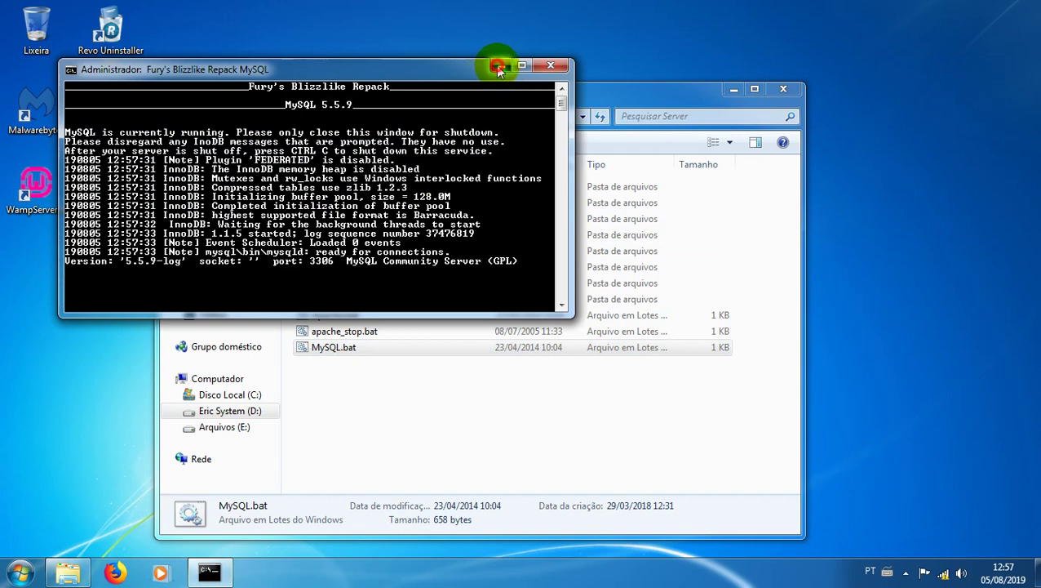
{"action": "left_click", "coordinate": [500, 69]}
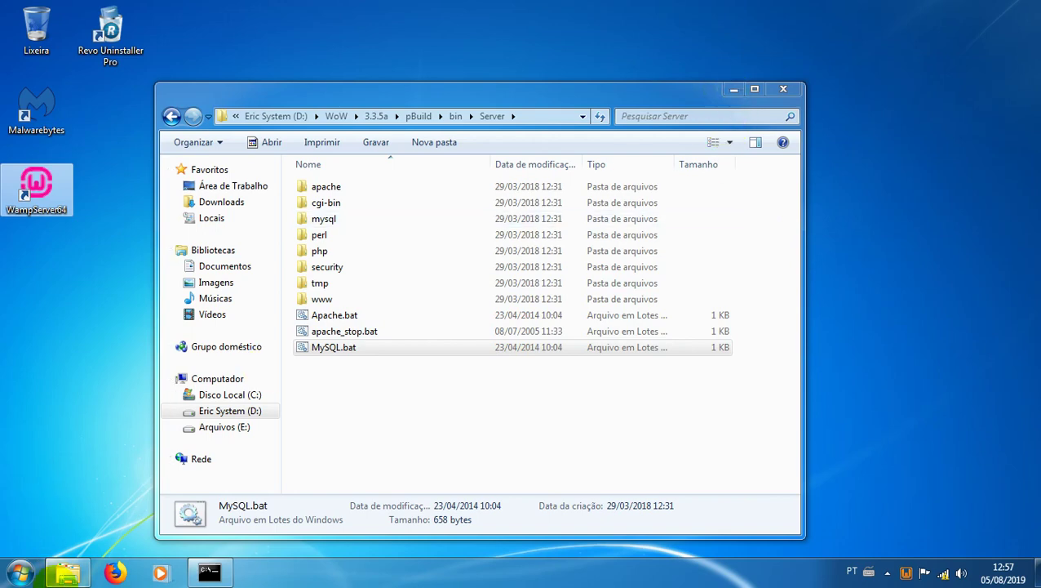
Step: Load the Fury WoW site at localhost in Firefox
{"action": "left_click", "coordinate": [114, 573]}
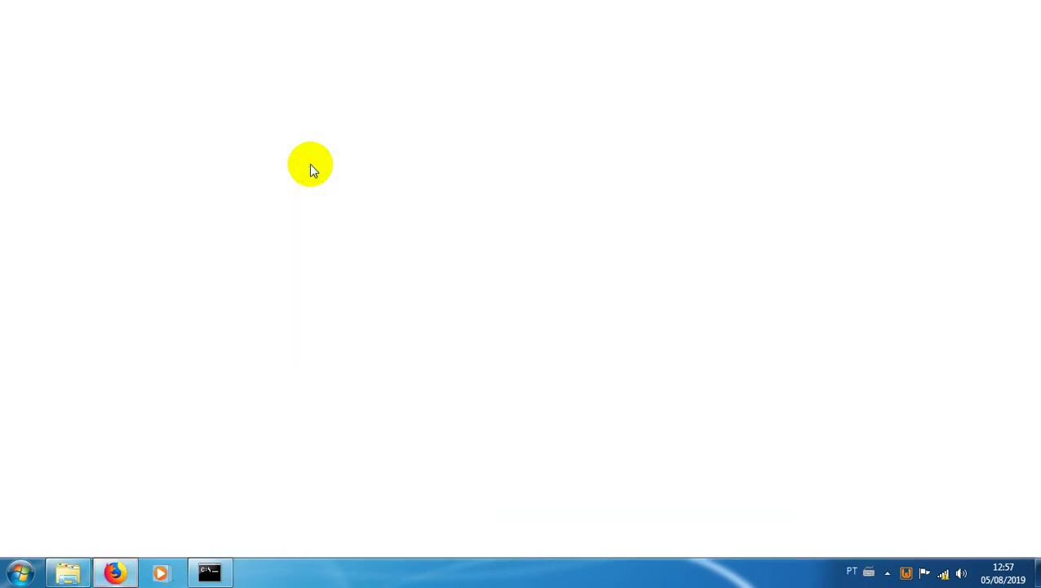
{"action": "type", "text": "localhost"}
{"action": "key", "text": "Return"}
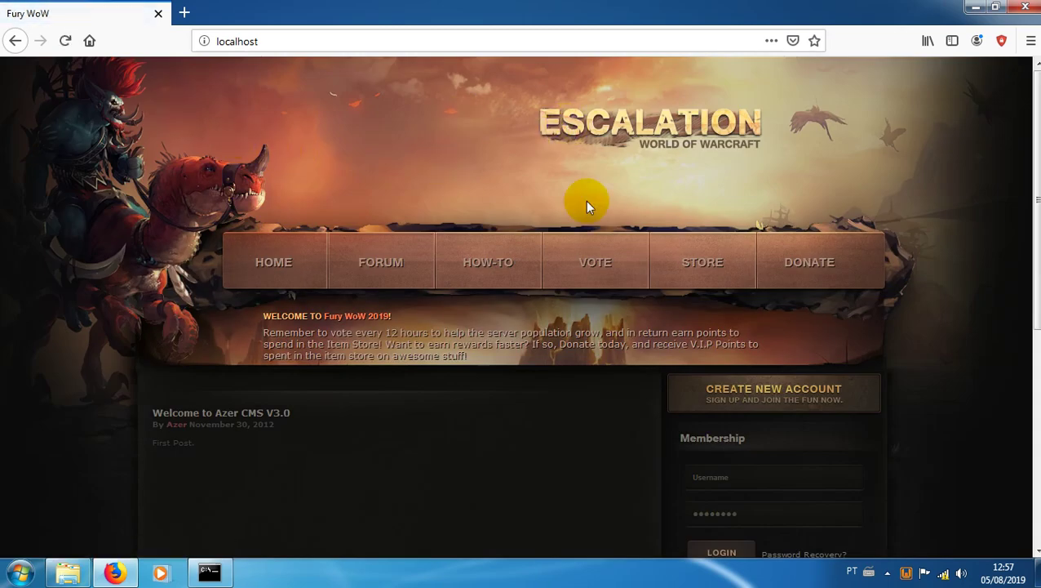
Step: Put WampServer online from its tray menu and close Firefox
{"action": "left_click", "coordinate": [905, 574]}
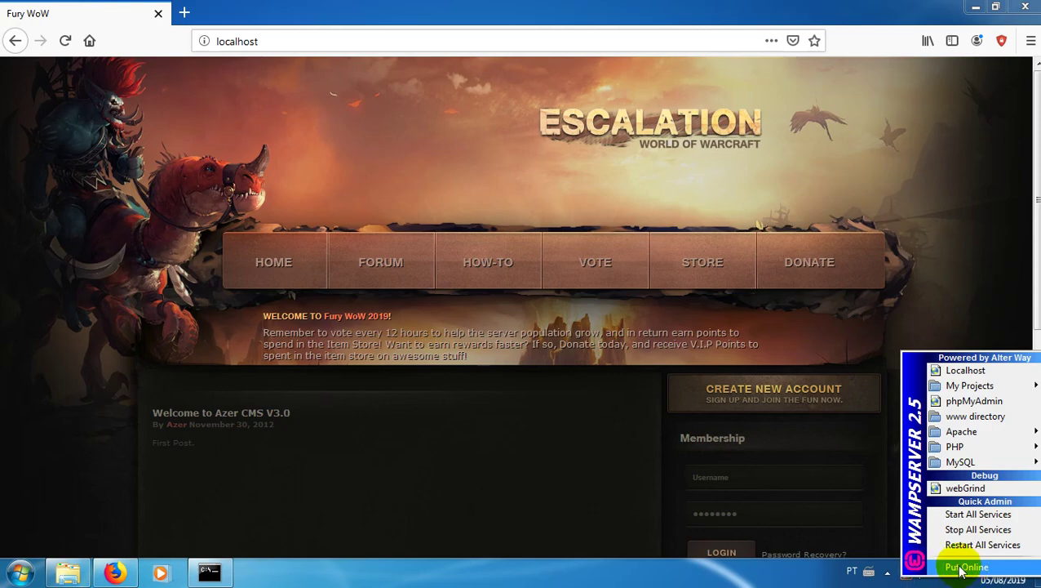
{"action": "left_click", "coordinate": [306, 14]}
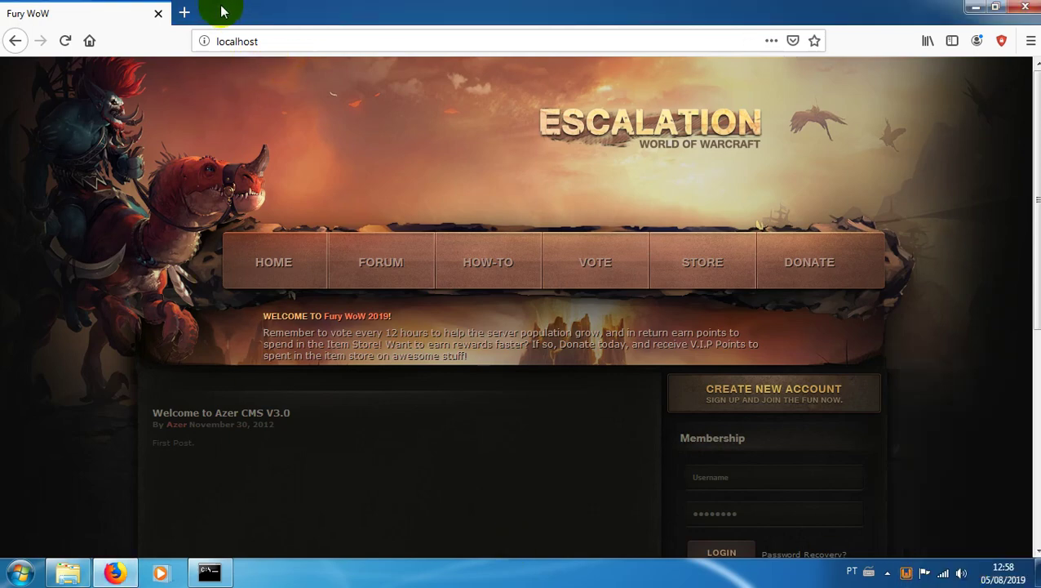
{"action": "left_click", "coordinate": [1025, 7]}
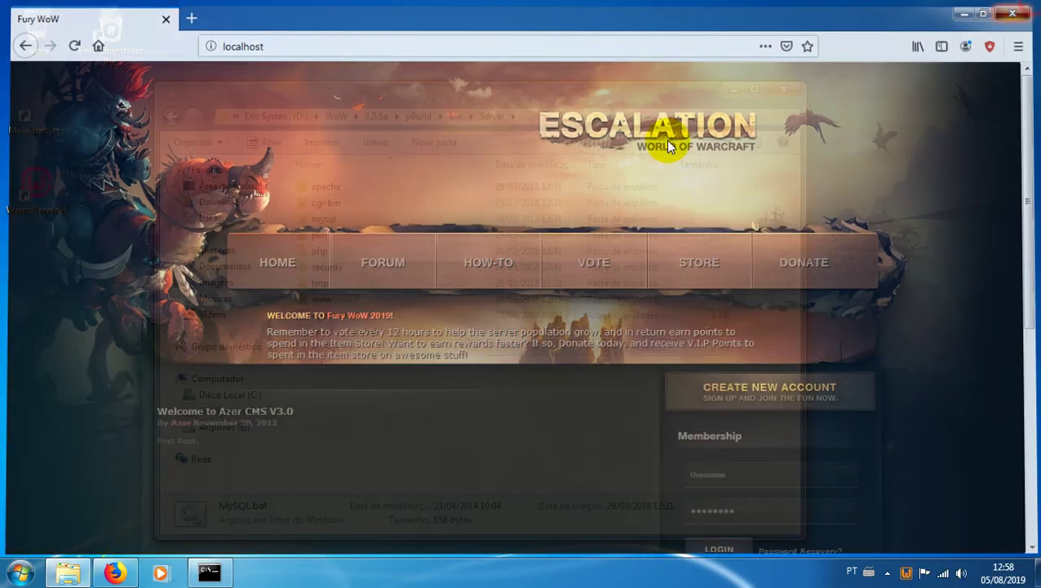
Step: Run ipconfig in Command Prompt to read IPv4 192.168.0.103 and gateway 192.168.0.1
{"action": "left_click", "coordinate": [19, 564]}
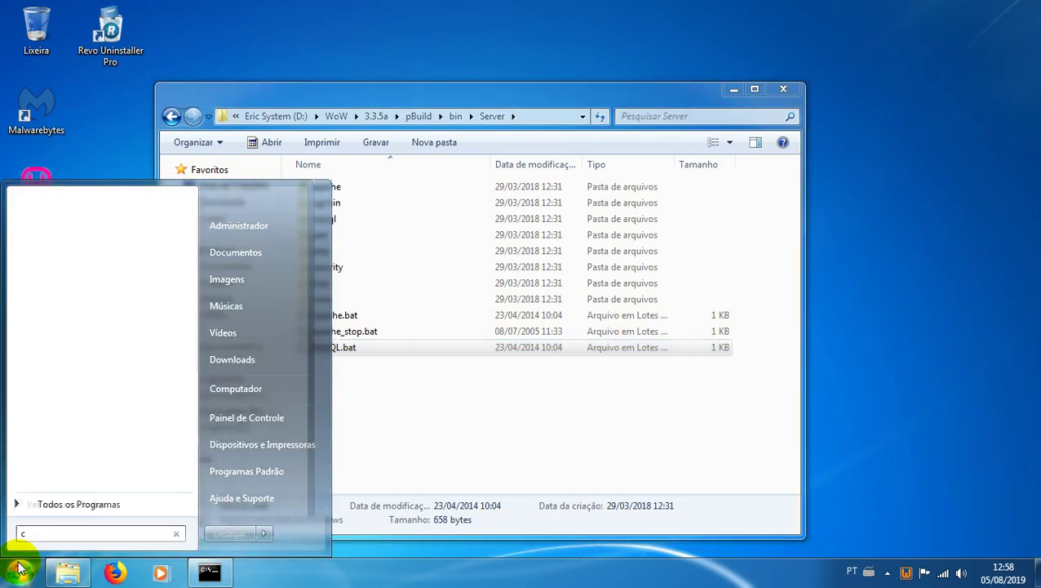
{"action": "type", "text": "cmd"}
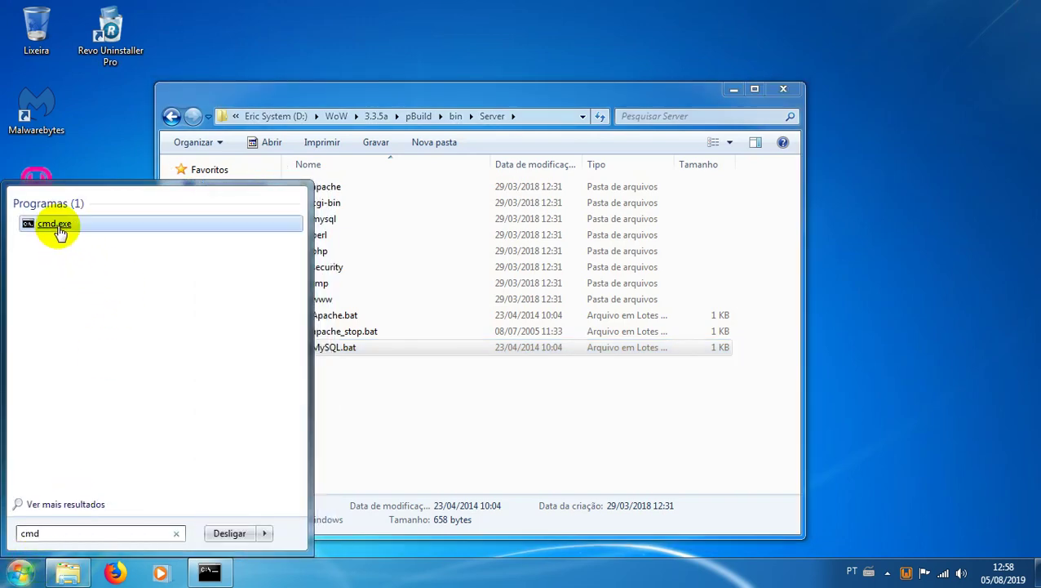
{"action": "left_click", "coordinate": [57, 225]}
{"action": "type", "text": "ipconfi"}
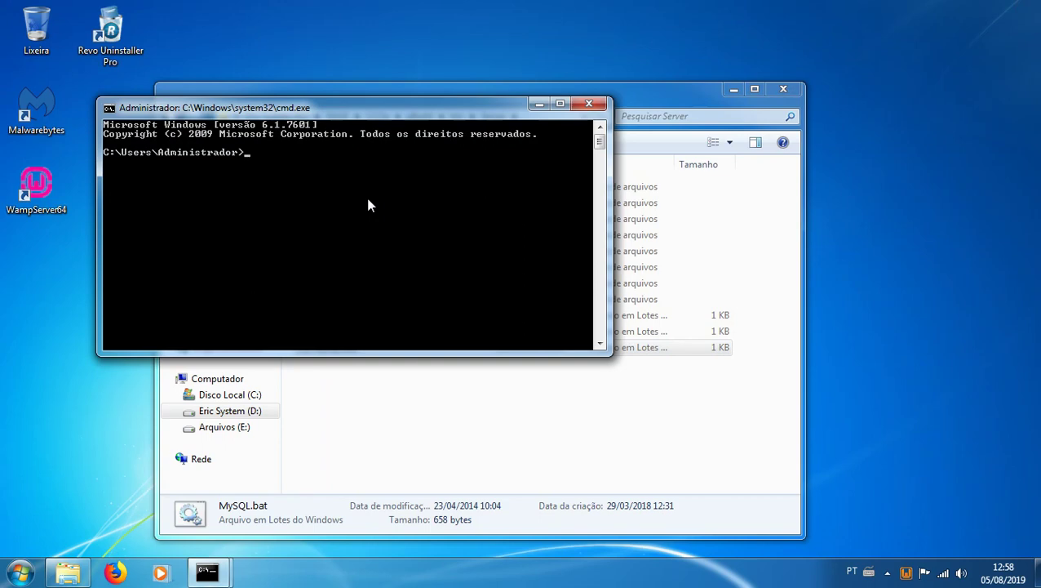
{"action": "type", "text": "g"}
{"action": "key", "text": "Return"}
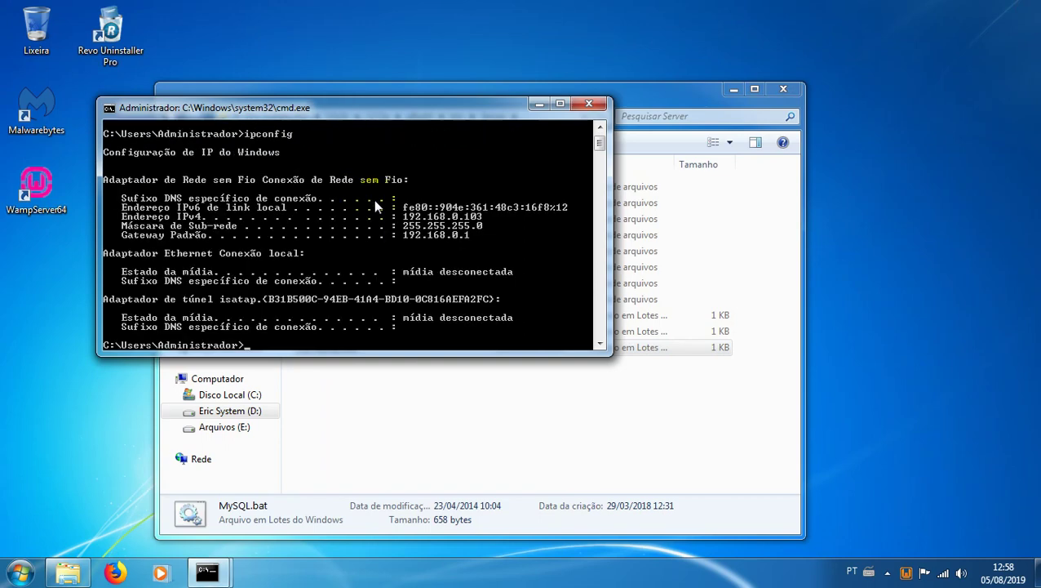
{"action": "scroll", "coordinate": [208, 211], "scroll_direction": "down", "scroll_amount": 1}
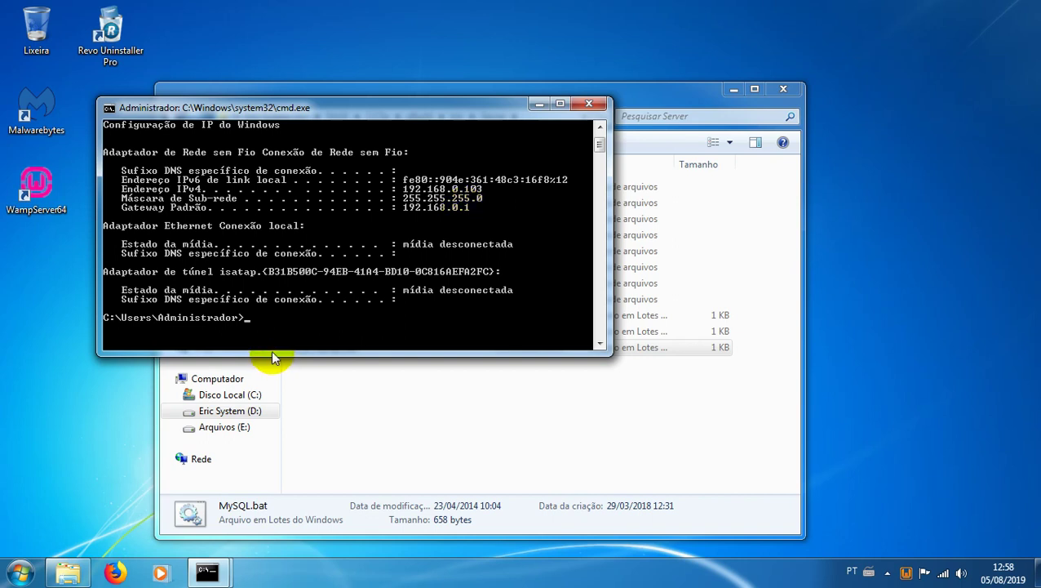
{"action": "left_click", "coordinate": [114, 573]}
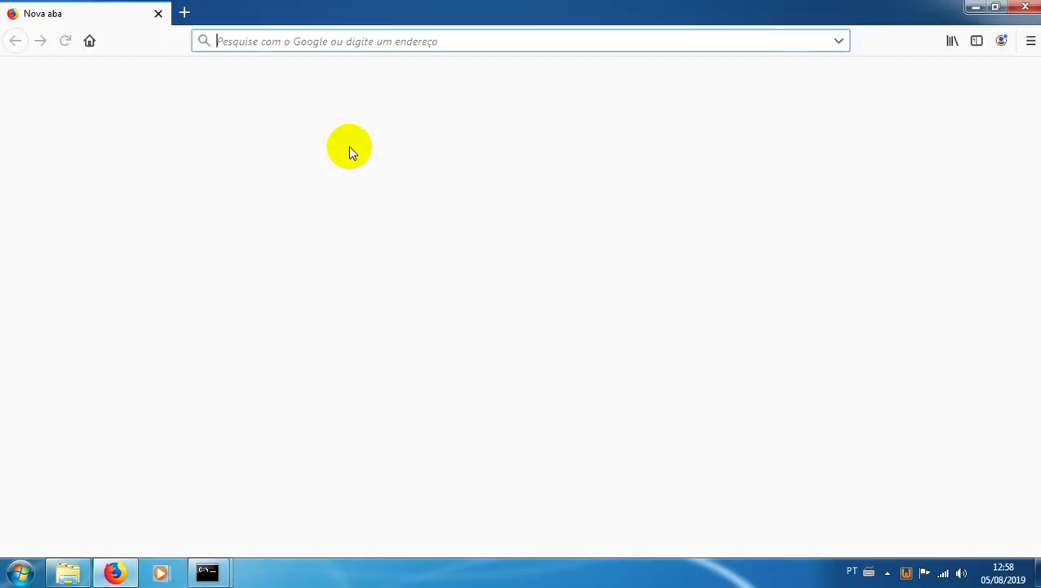
Step: Open the router admin page at 192.168.0.1
{"action": "type", "text": "192.168"}
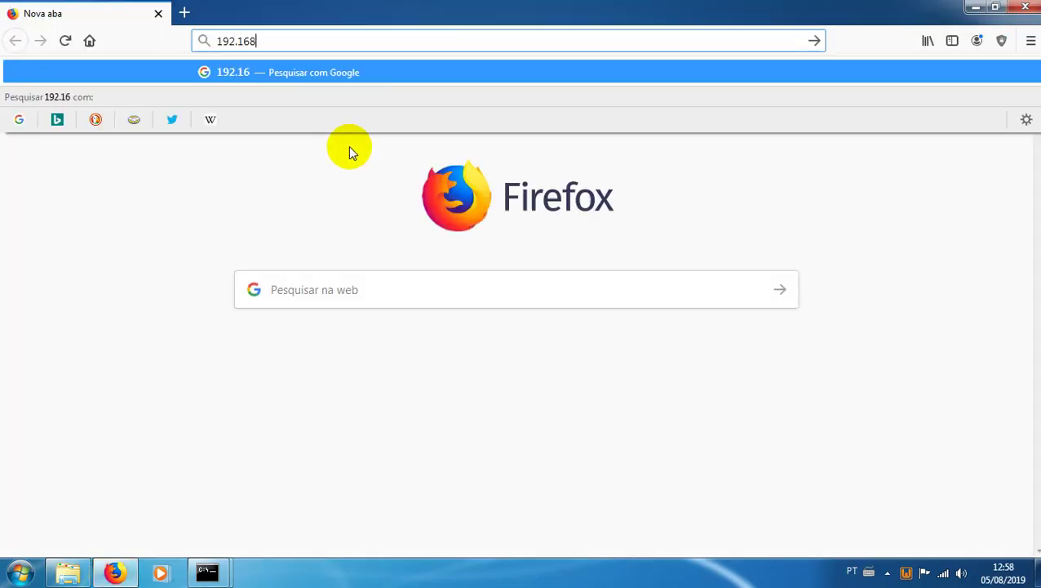
{"action": "type", "text": ".0.1"}
{"action": "key", "text": "BackSpace"}
{"action": "type", "text": ".1"}
{"action": "key", "text": "Return"}
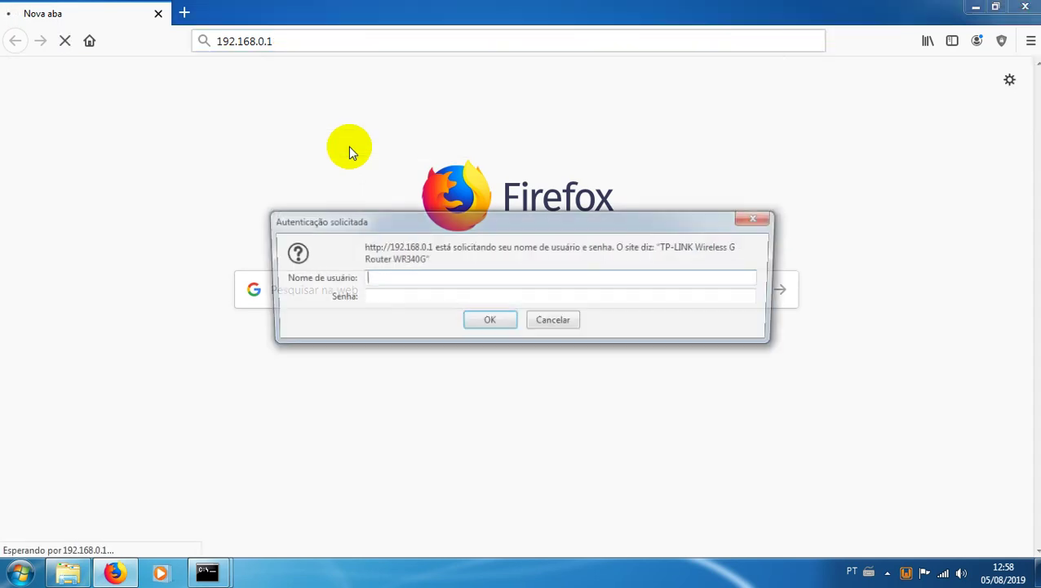
{"action": "type", "text": "Erictemponi"}
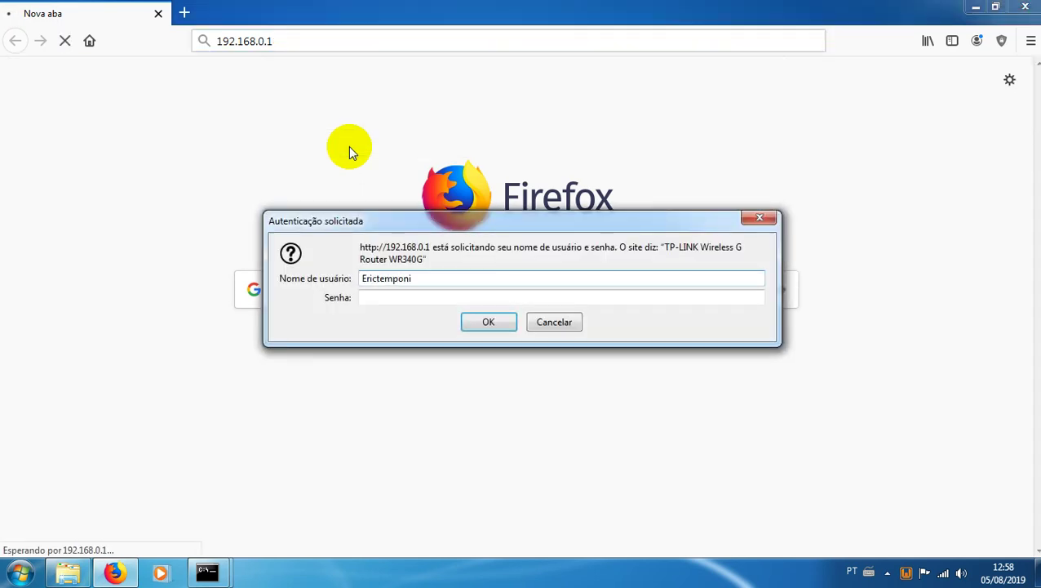
{"action": "key", "text": "Tab"}
{"action": "type", "text": "••••••••••••"}
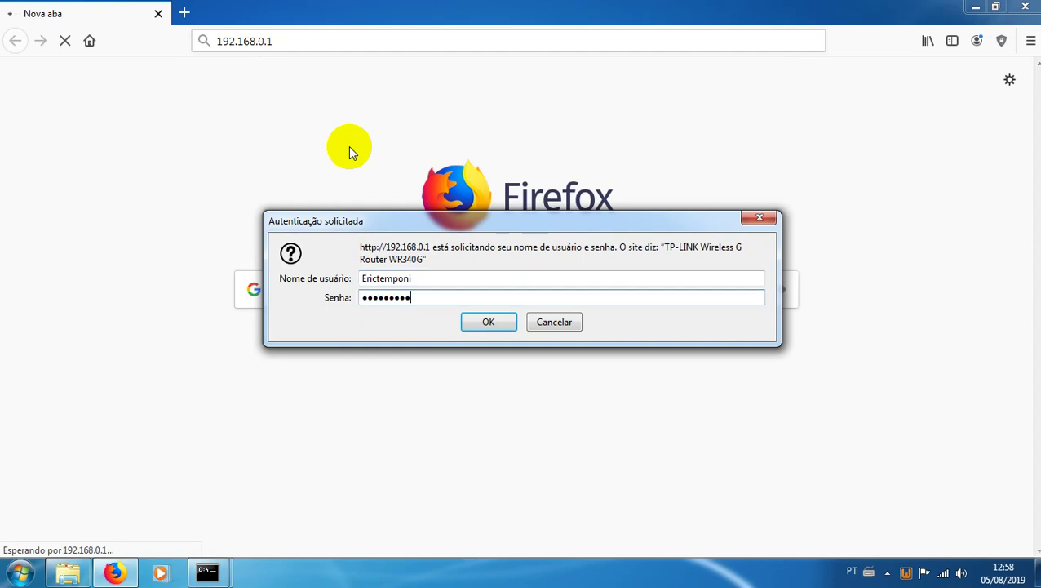
{"action": "key", "text": "Return"}
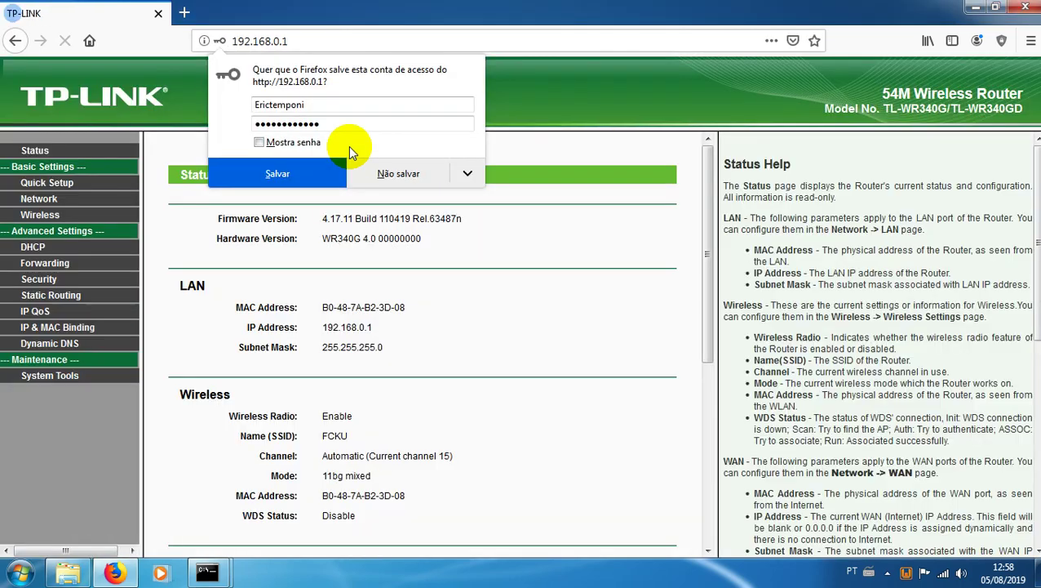
{"action": "left_click", "coordinate": [376, 171]}
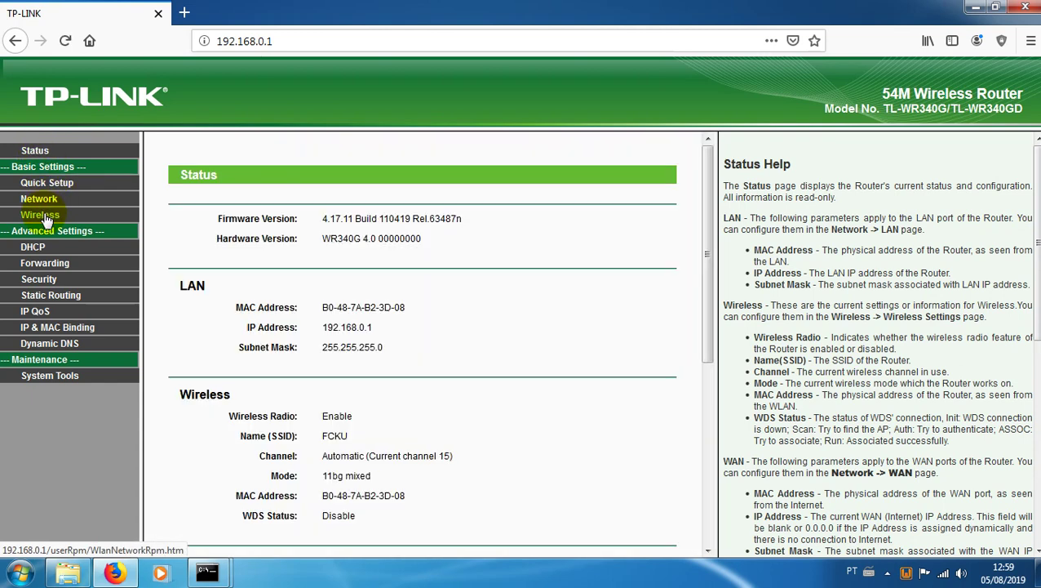
{"action": "left_click", "coordinate": [38, 154]}
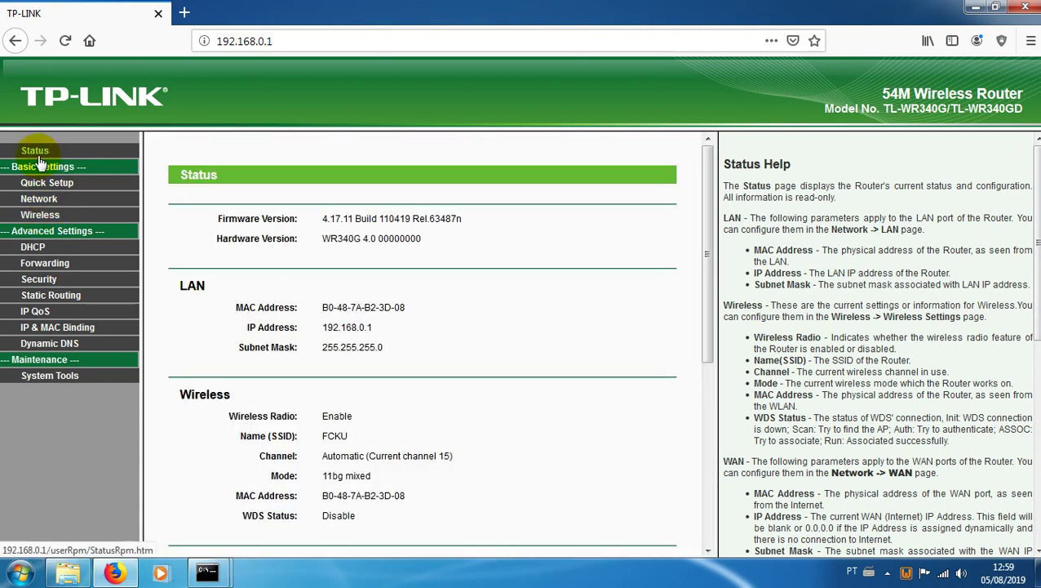
{"action": "scroll", "coordinate": [262, 277], "scroll_direction": "down", "scroll_amount": 4}
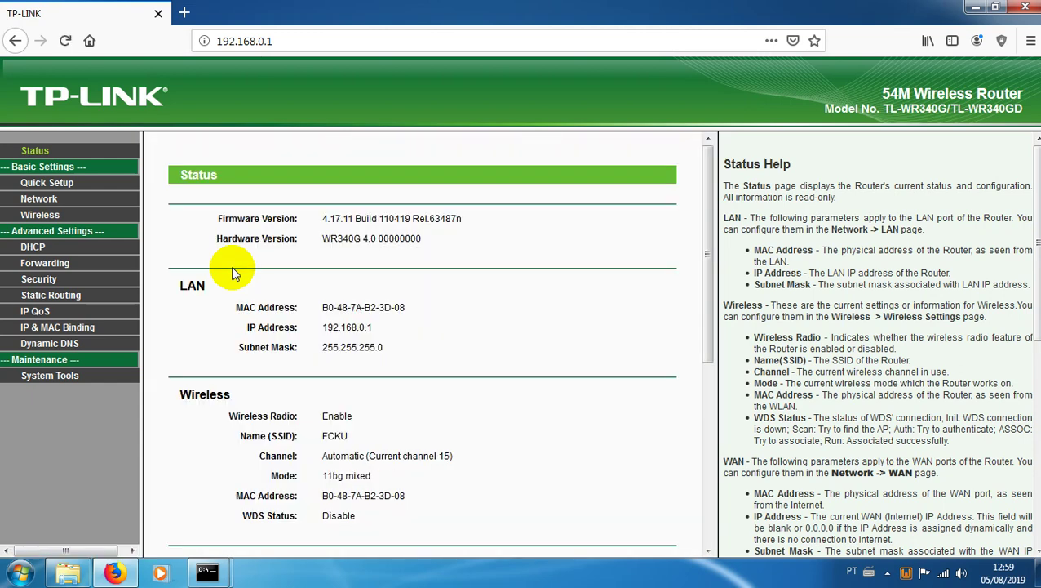
{"action": "scroll", "coordinate": [232, 273], "scroll_direction": "down", "scroll_amount": 4}
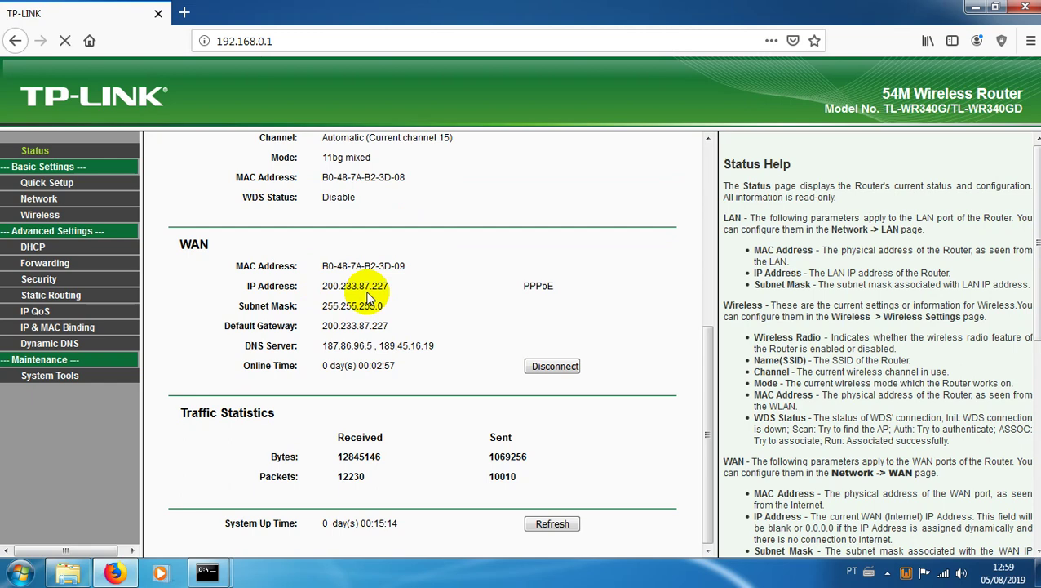
Step: Check the public IP on meuip.com.br in a new tab, then return to the router's WAN section
{"action": "left_click", "coordinate": [184, 13]}
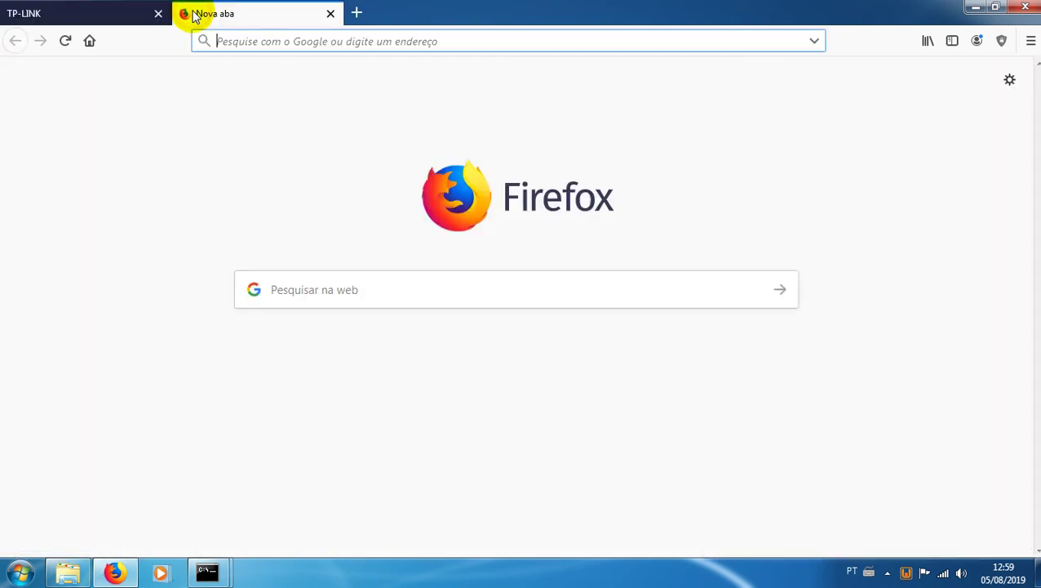
{"action": "type", "text": "meuip.com.br"}
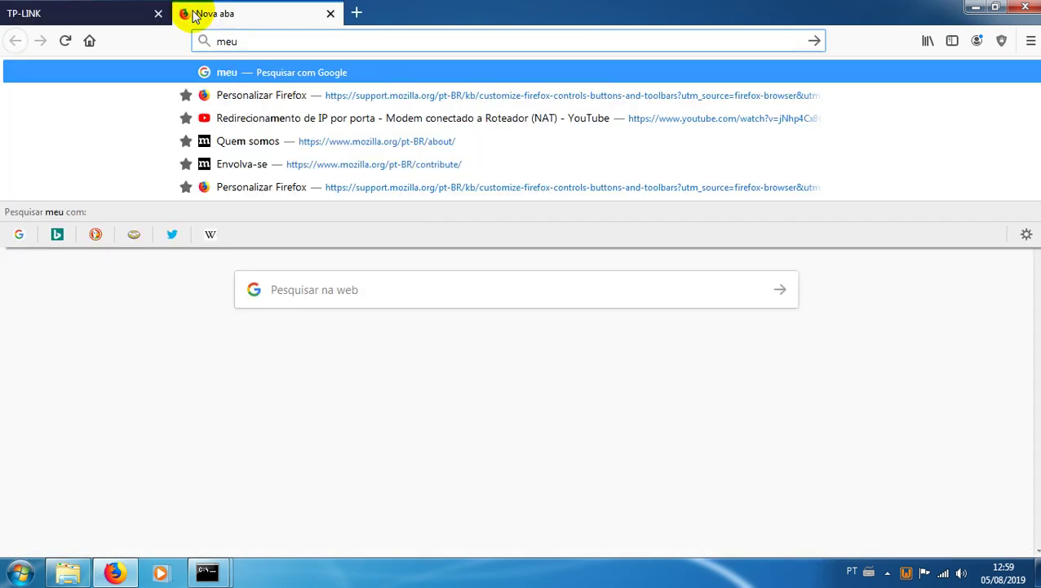
{"action": "key", "text": "Return"}
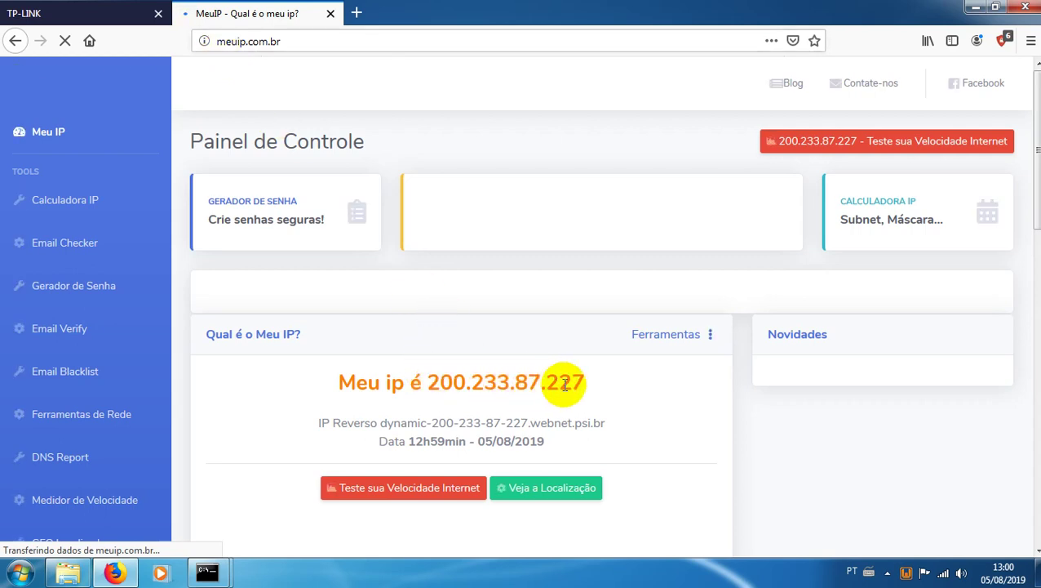
{"action": "left_click", "coordinate": [116, 18]}
{"action": "scroll", "coordinate": [322, 268], "scroll_direction": "down", "scroll_amount": 5}
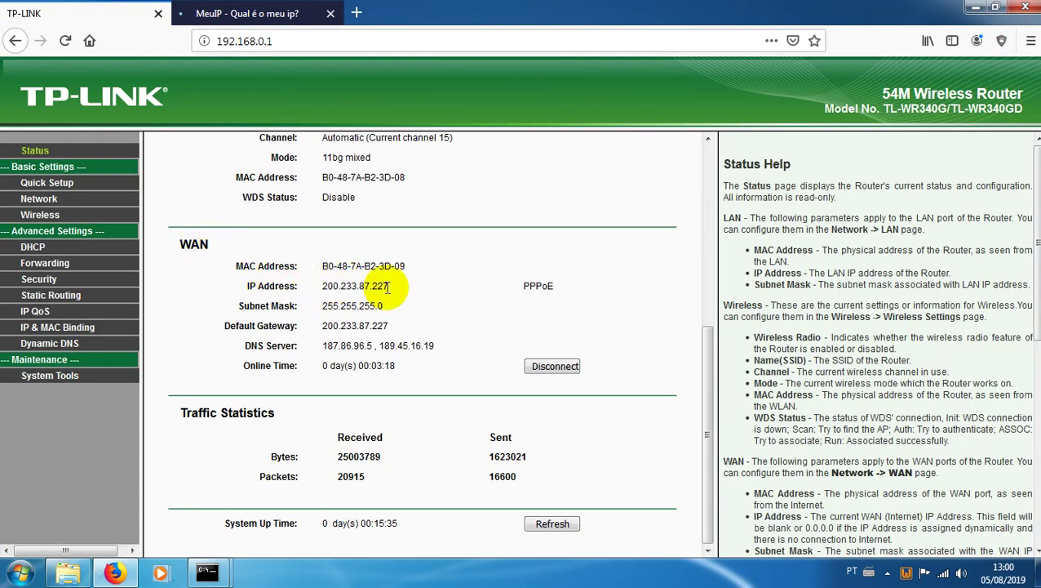
{"action": "left_click", "coordinate": [278, 13]}
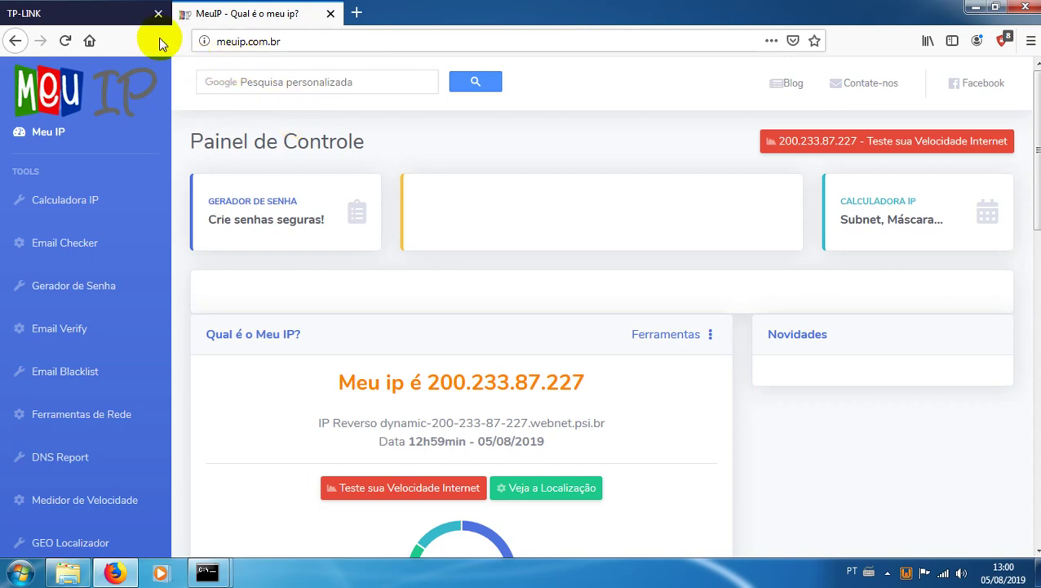
{"action": "left_click", "coordinate": [131, 16]}
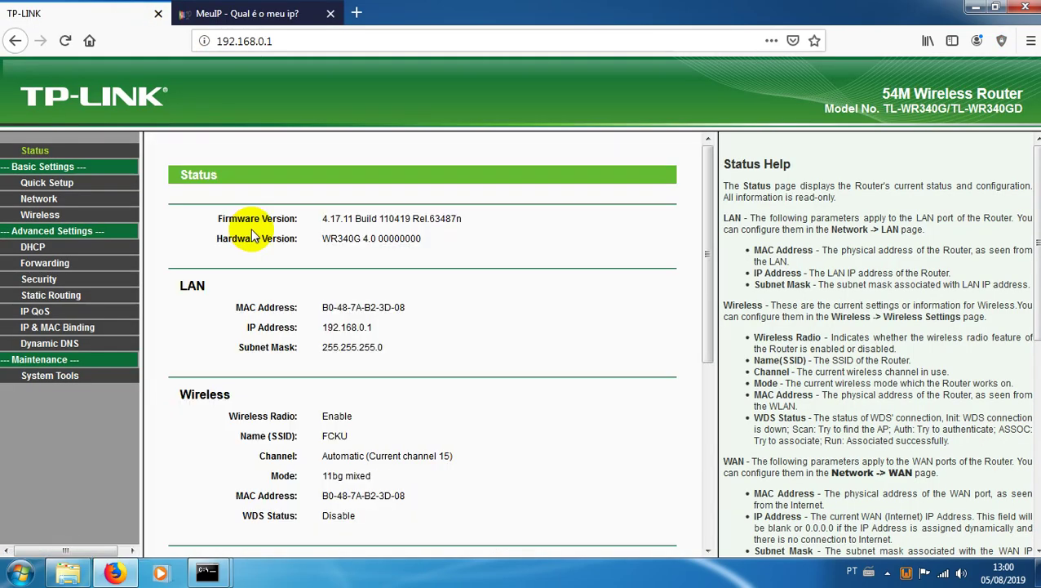
{"action": "scroll", "coordinate": [248, 228], "scroll_direction": "down", "scroll_amount": 4}
{"action": "left_click", "coordinate": [245, 14]}
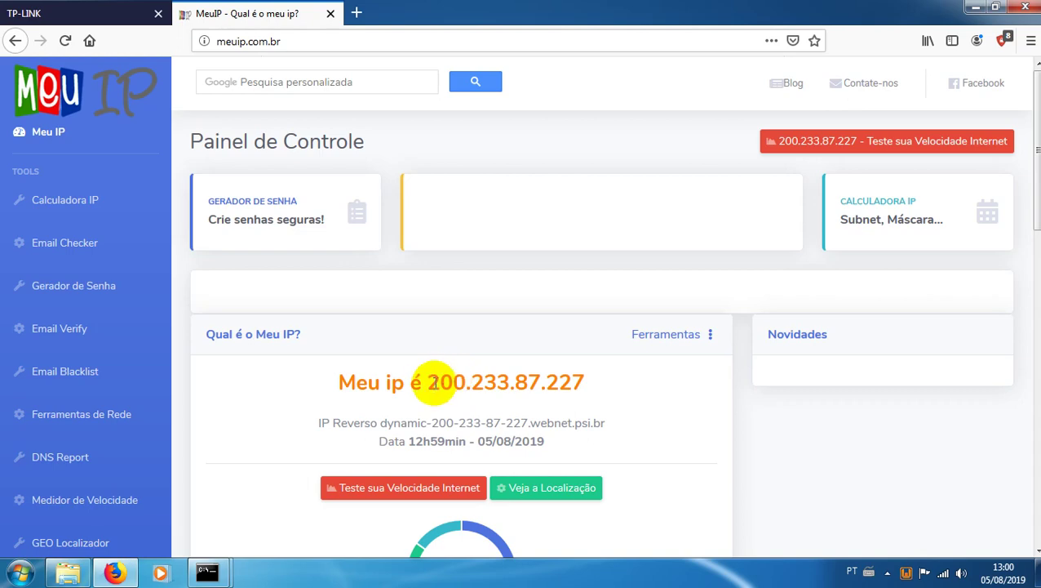
{"action": "left_click_drag", "start_coordinate": [426, 383], "coordinate": [652, 383]}
{"action": "left_click", "coordinate": [81, 13]}
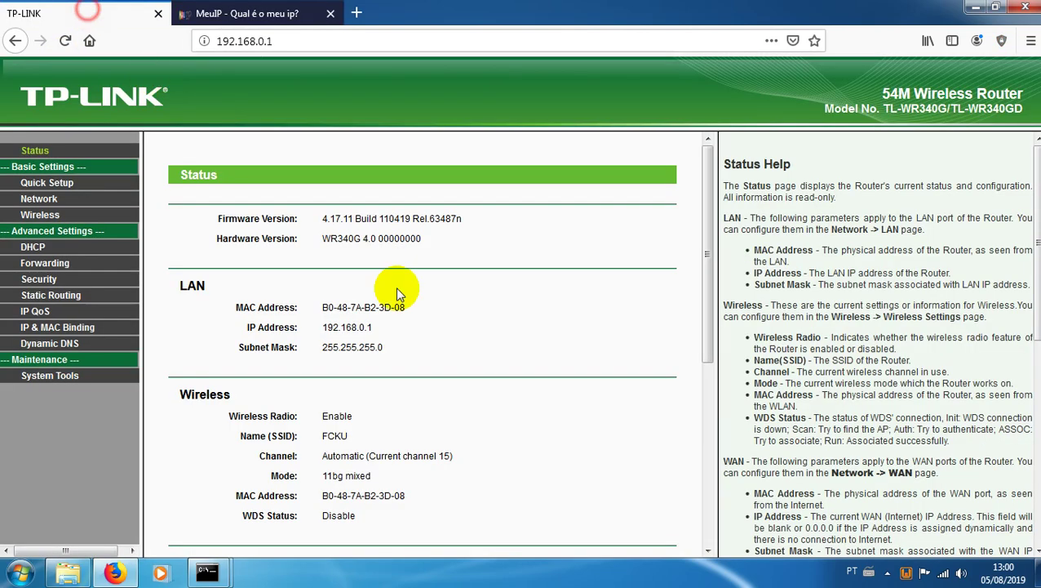
{"action": "scroll", "coordinate": [465, 457], "scroll_direction": "down", "scroll_amount": 4}
{"action": "left_click", "coordinate": [211, 20]}
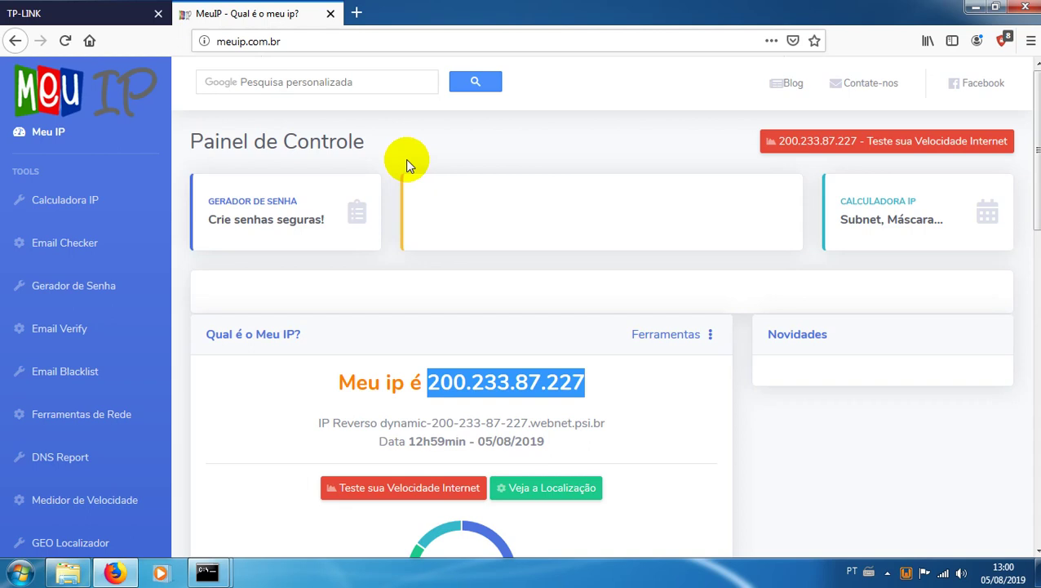
Step: Refresh the router Status page twice, then select the public IP on MeuIP
{"action": "left_click", "coordinate": [114, 11]}
{"action": "scroll", "coordinate": [261, 253], "scroll_direction": "down", "scroll_amount": 5}
{"action": "key", "text": "F5"}
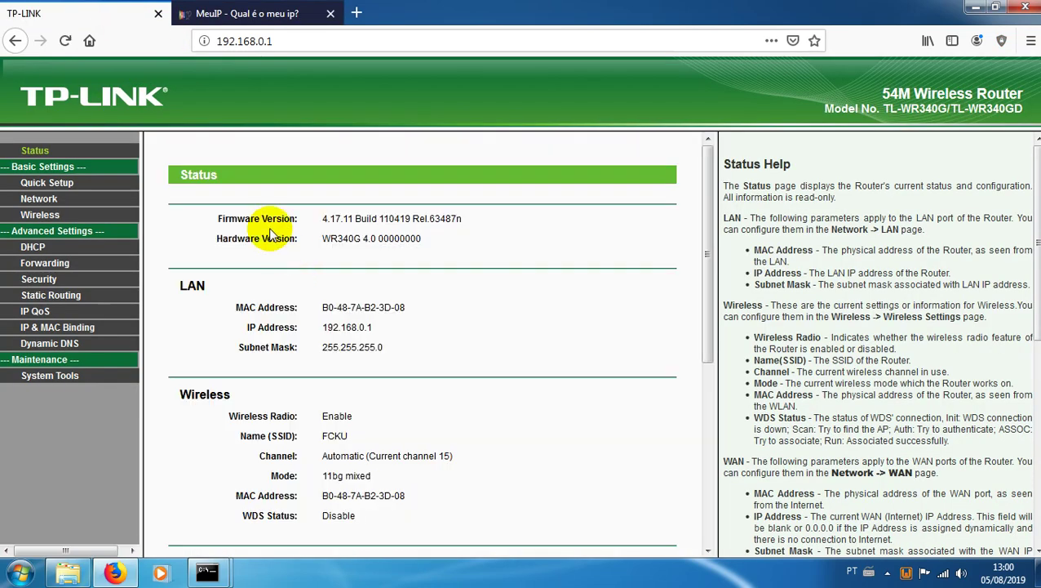
{"action": "scroll", "coordinate": [275, 163], "scroll_direction": "down", "scroll_amount": 5}
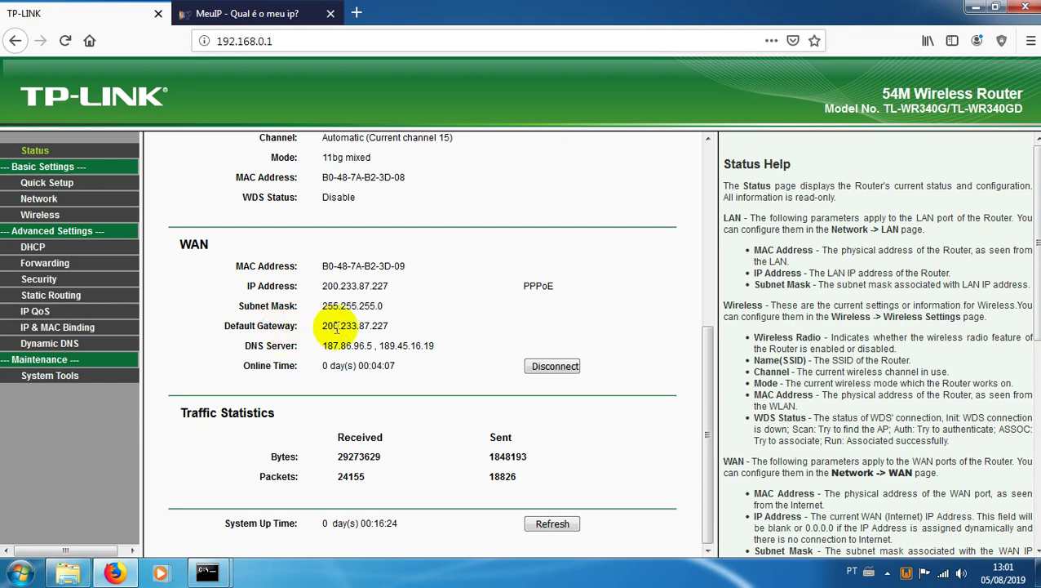
{"action": "key", "text": "F5"}
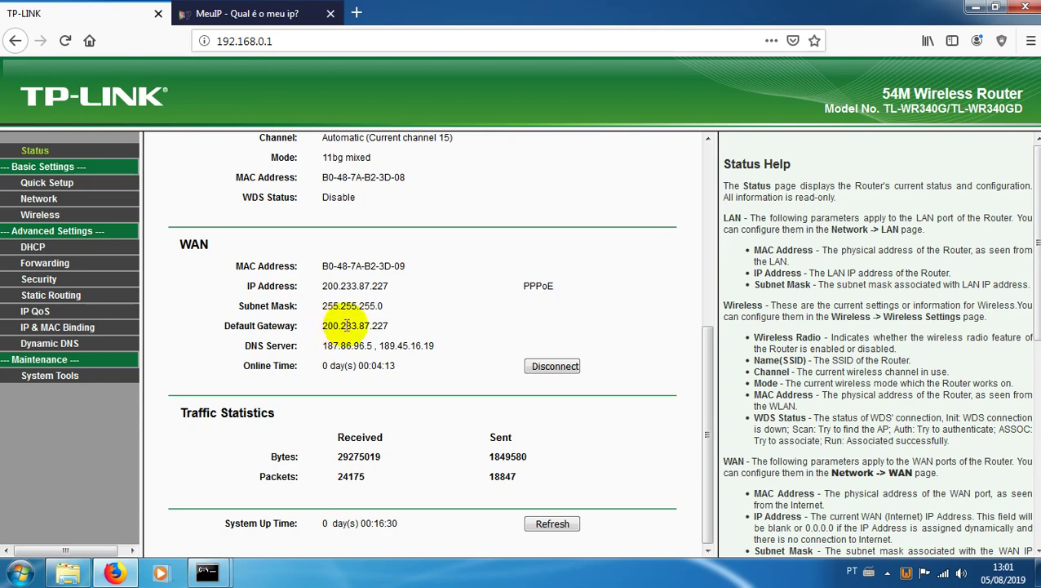
{"action": "left_click", "coordinate": [263, 12]}
{"action": "double_click", "coordinate": [504, 379]}
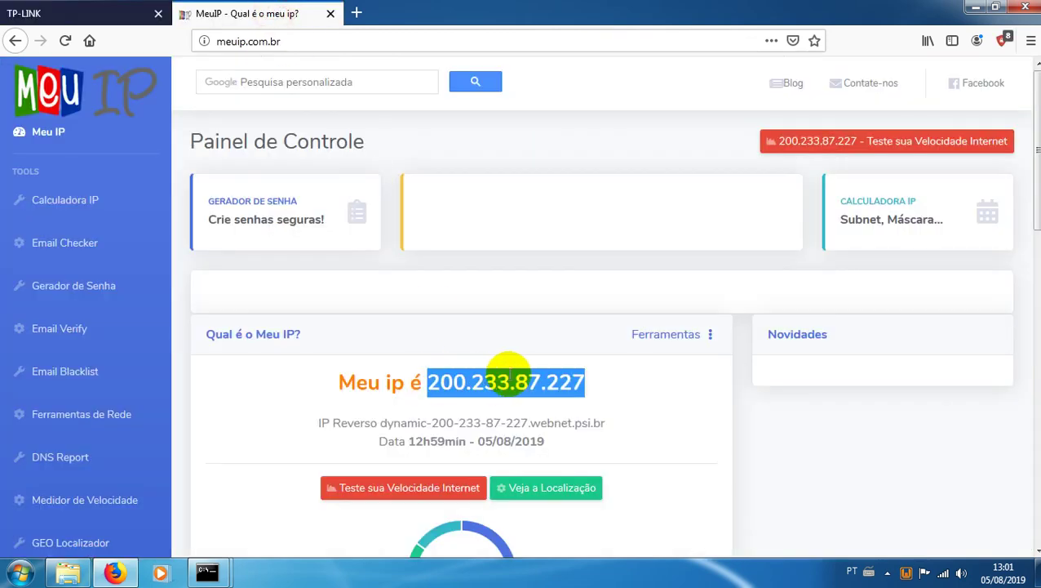
{"action": "left_click", "coordinate": [113, 17]}
{"action": "scroll", "coordinate": [221, 379], "scroll_direction": "down", "scroll_amount": 4}
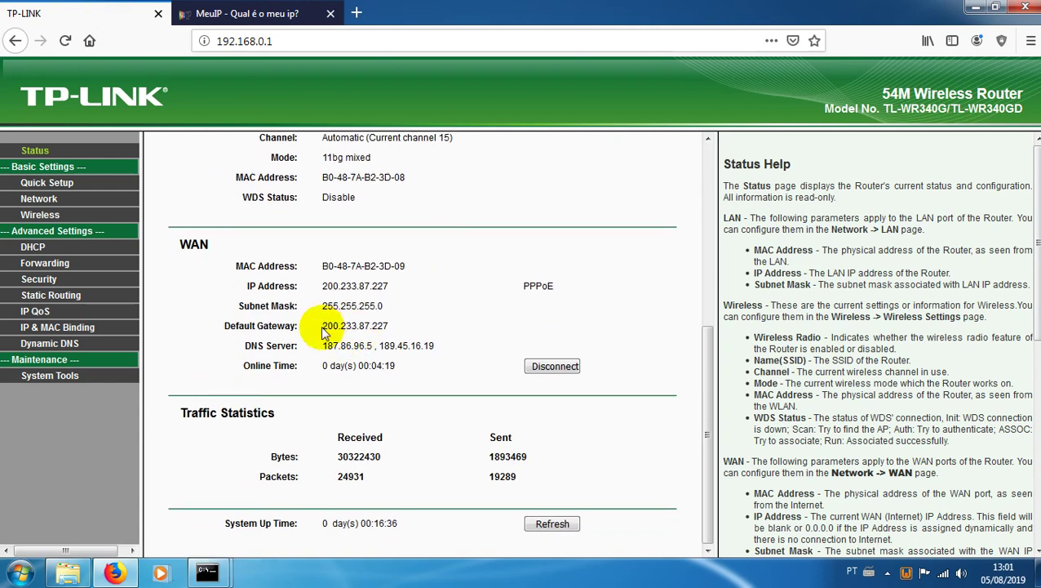
{"action": "key", "text": "F5"}
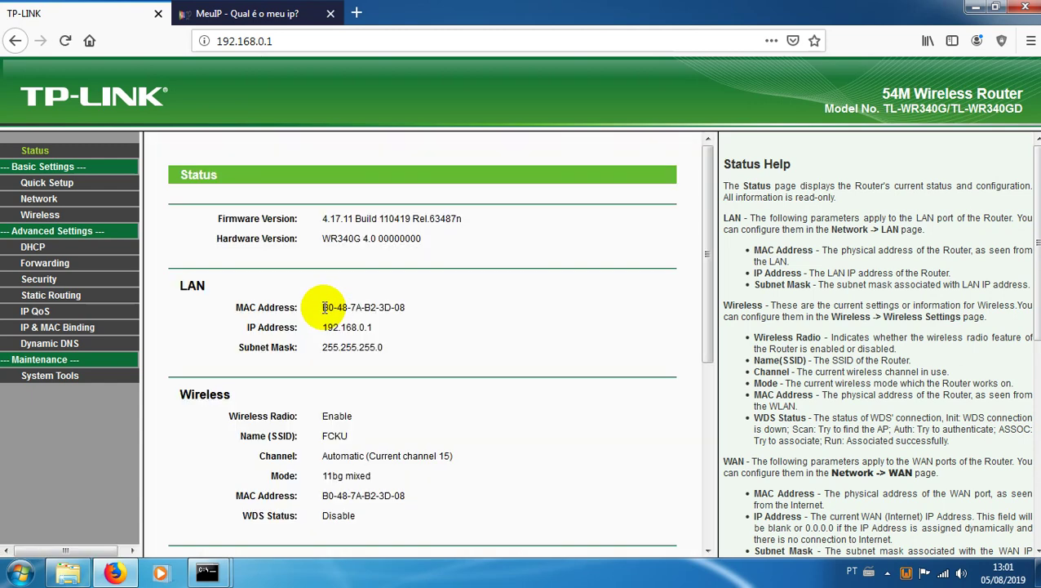
{"action": "scroll", "coordinate": [324, 307], "scroll_direction": "down", "scroll_amount": 4}
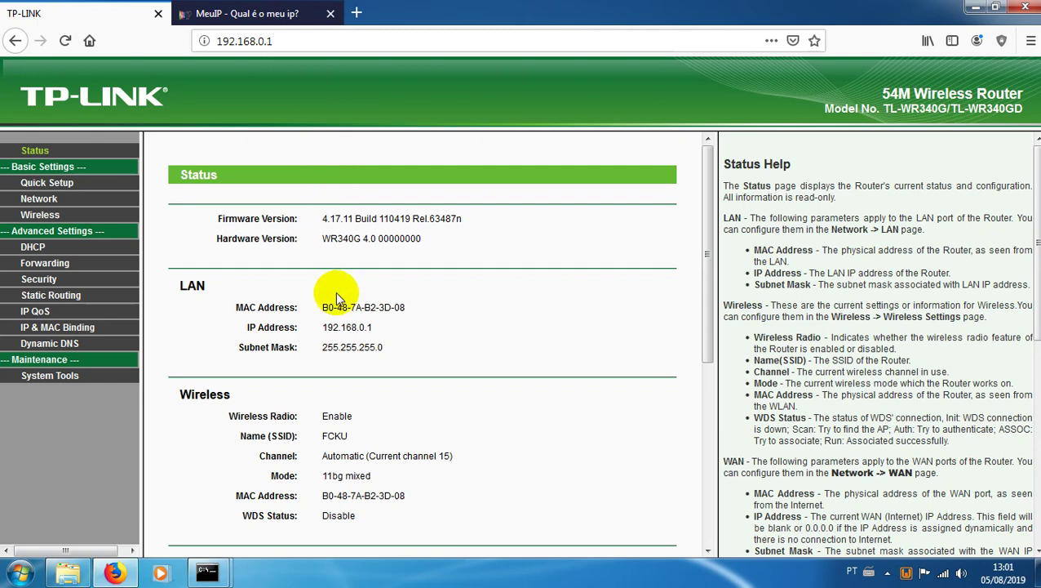
{"action": "scroll", "coordinate": [334, 296], "scroll_direction": "down", "scroll_amount": 4}
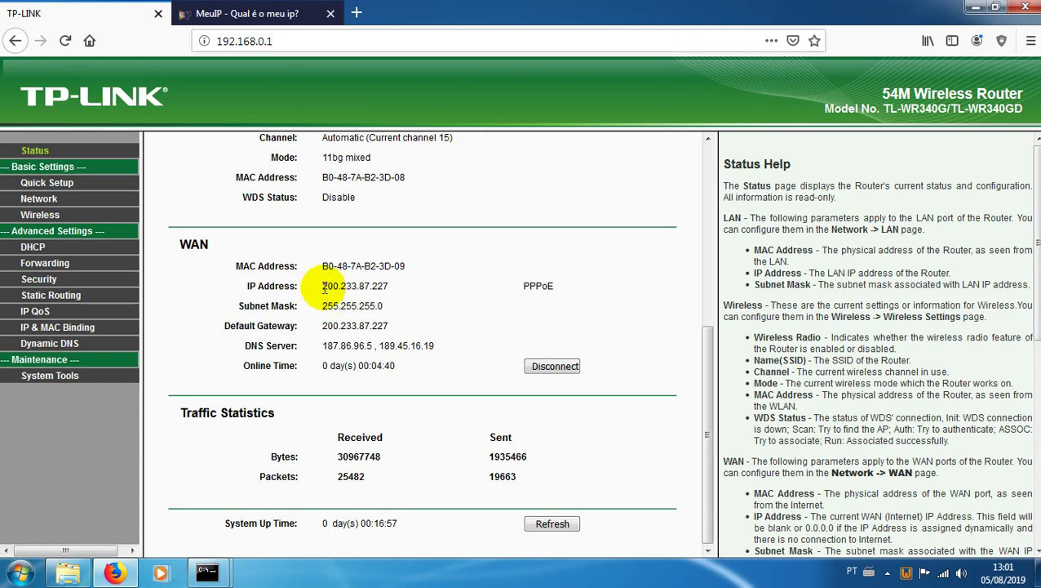
{"action": "key", "text": "F5"}
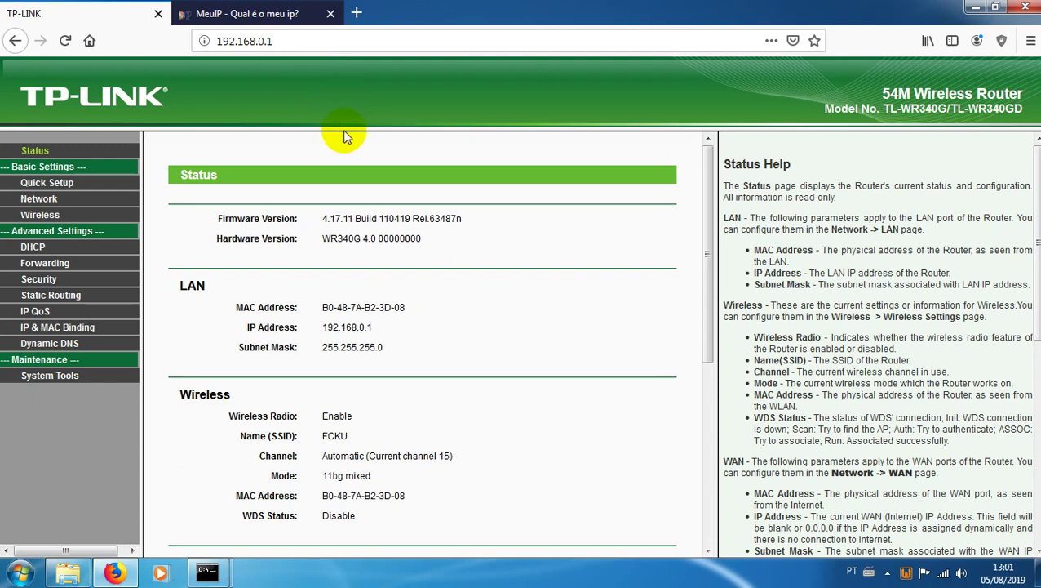
{"action": "key", "text": "F5"}
{"action": "key", "text": "F5"}
{"action": "scroll", "coordinate": [384, 270], "scroll_direction": "down", "scroll_amount": 4}
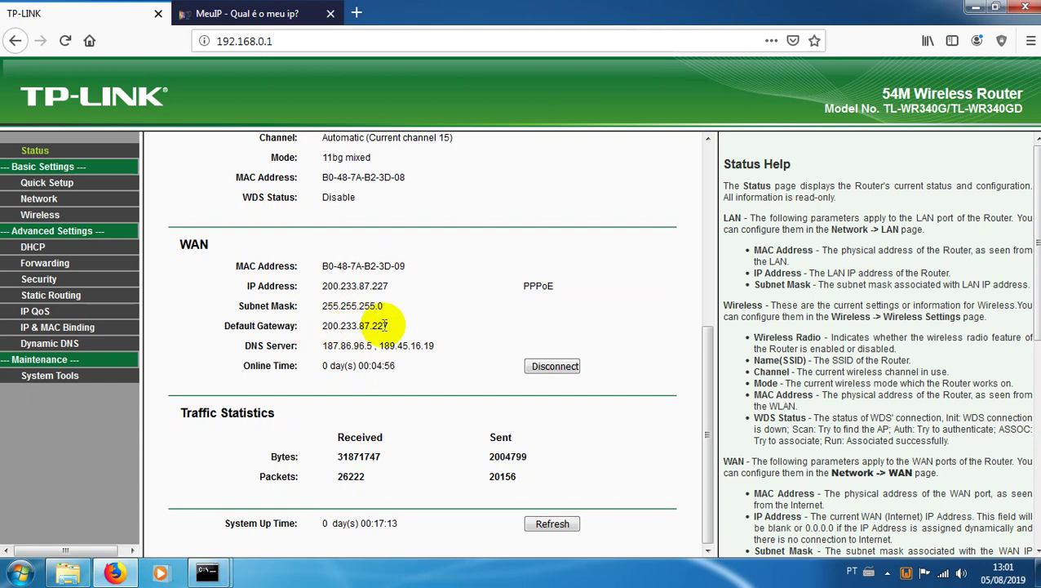
{"action": "scroll", "coordinate": [384, 326], "scroll_direction": "up", "scroll_amount": 5}
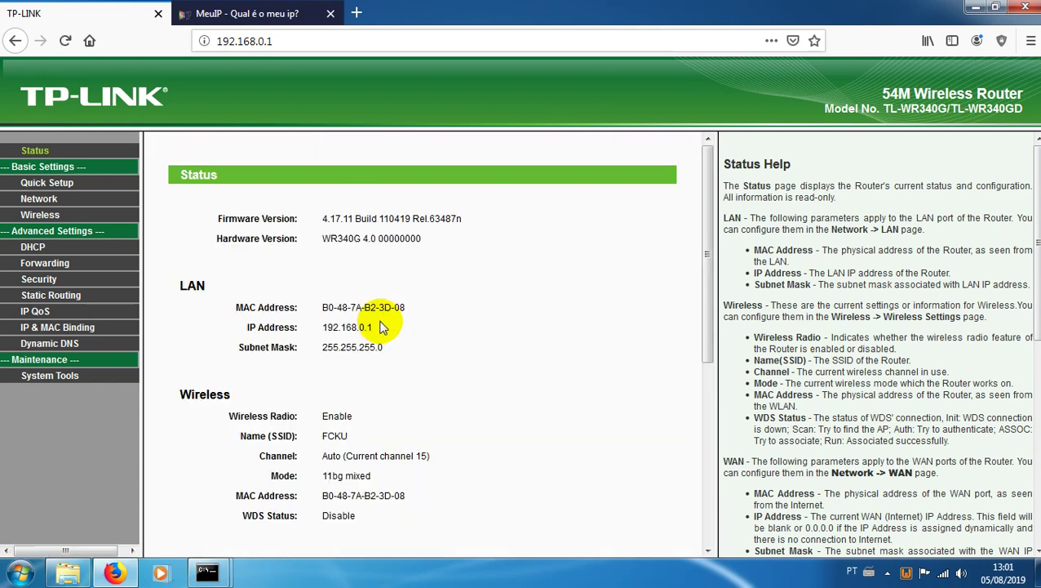
Step: Switch the router's WAN connection type from PPPoE to Dynamic IP, declining the login save
{"action": "left_click", "coordinate": [43, 199]}
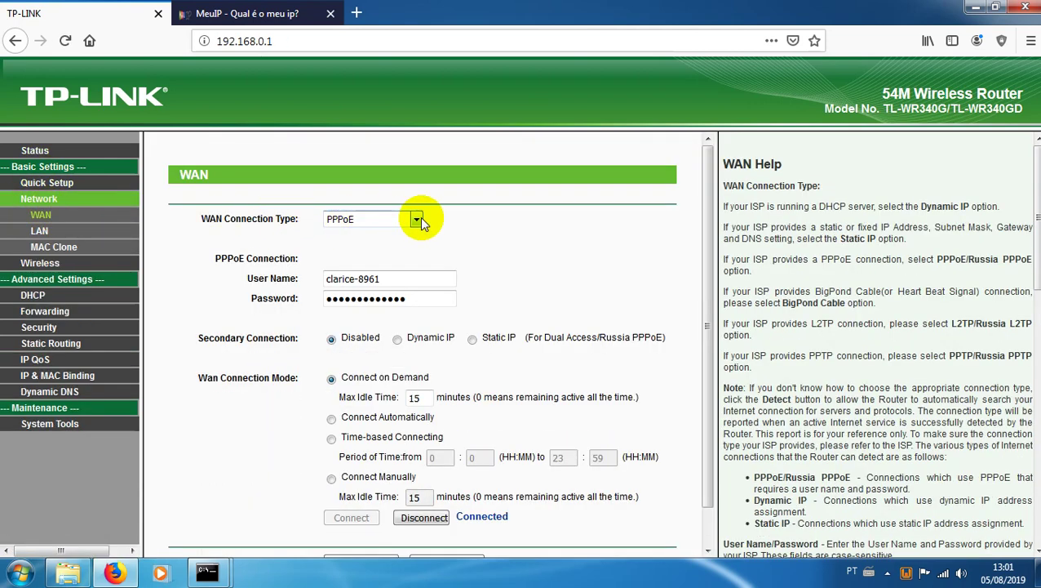
{"action": "left_click", "coordinate": [418, 218]}
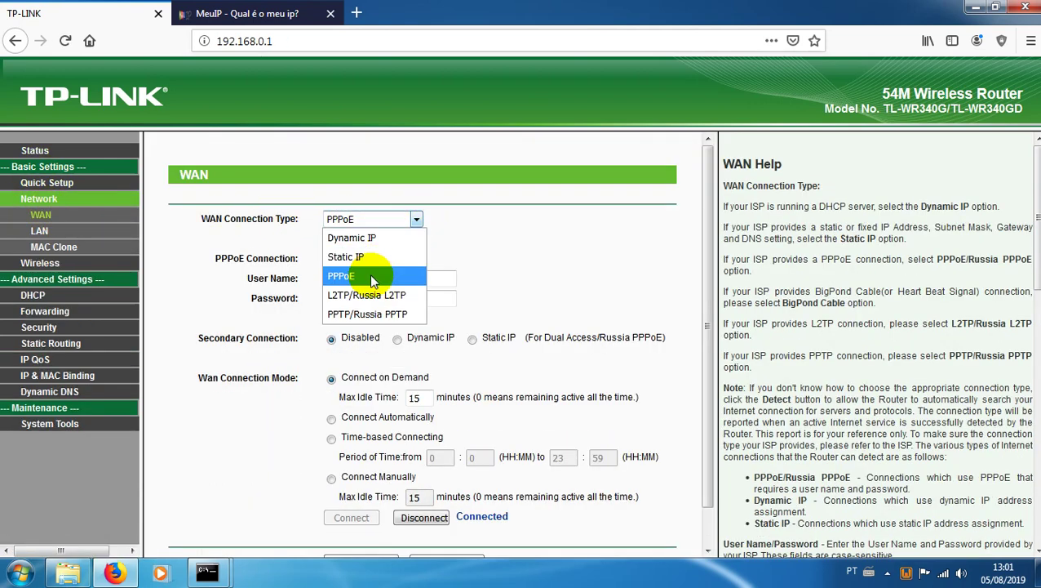
{"action": "left_click", "coordinate": [341, 242]}
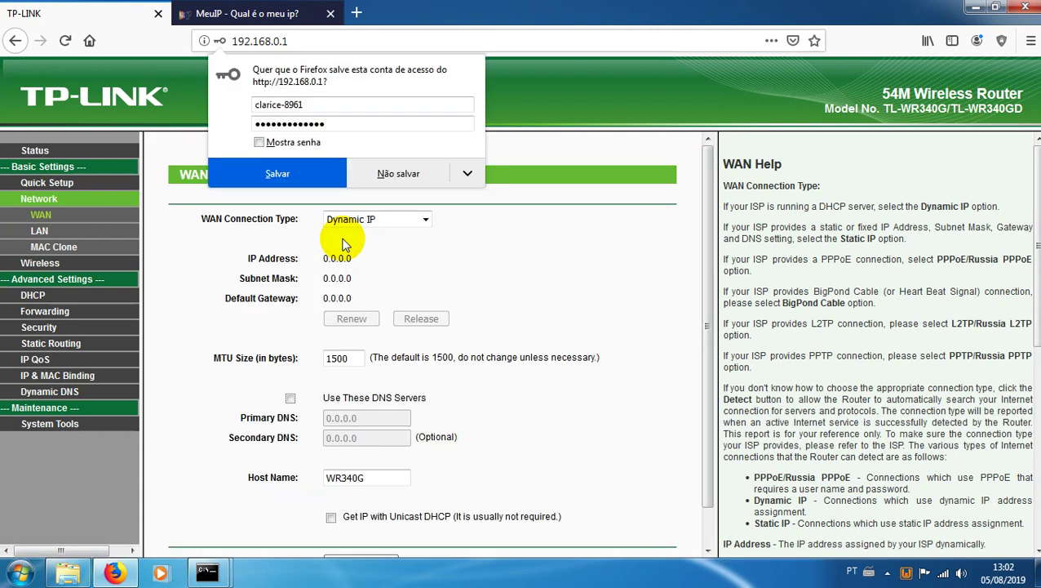
{"action": "left_click", "coordinate": [411, 177]}
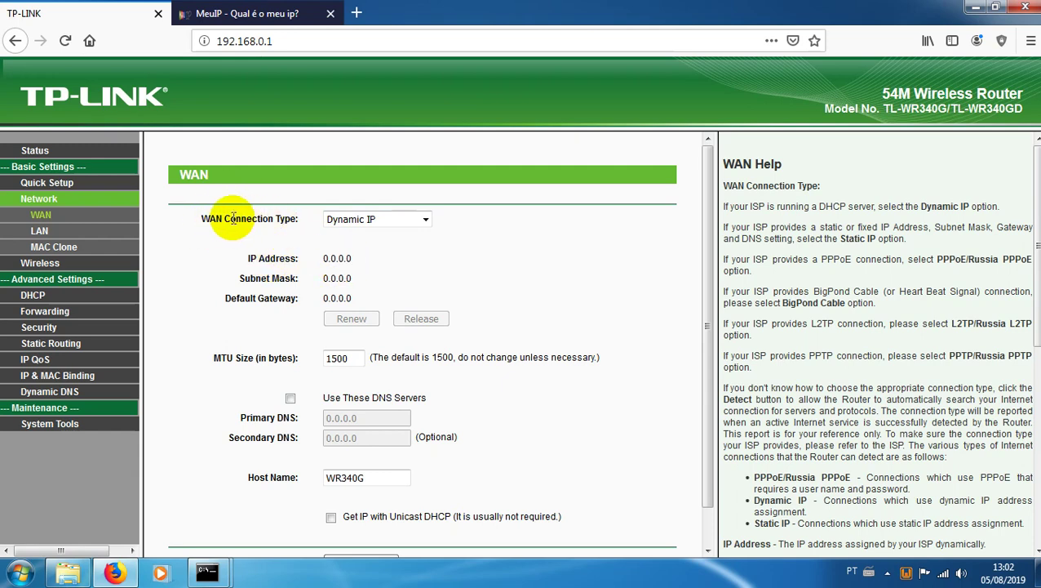
{"action": "left_click", "coordinate": [273, 13]}
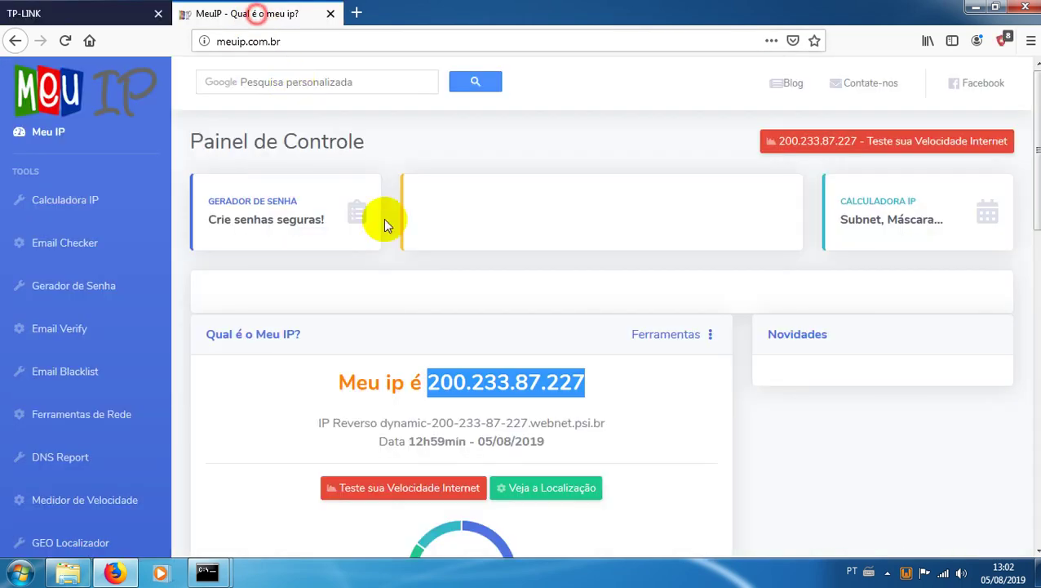
{"action": "left_click", "coordinate": [125, 11]}
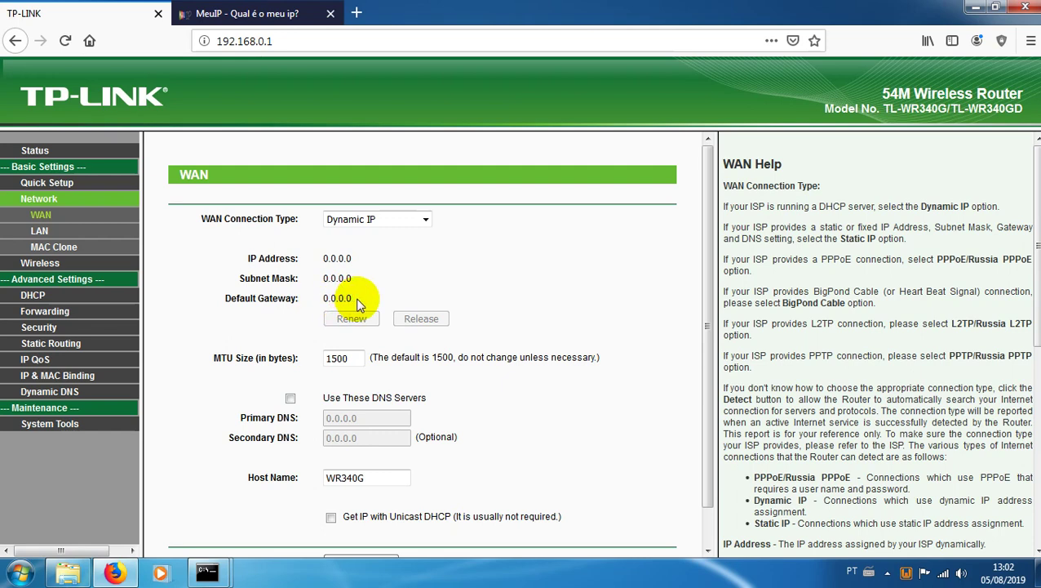
{"action": "left_click_drag", "start_coordinate": [321, 258], "coordinate": [364, 256]}
{"action": "left_click", "coordinate": [400, 268]}
{"action": "left_click_drag", "start_coordinate": [322, 297], "coordinate": [351, 296]}
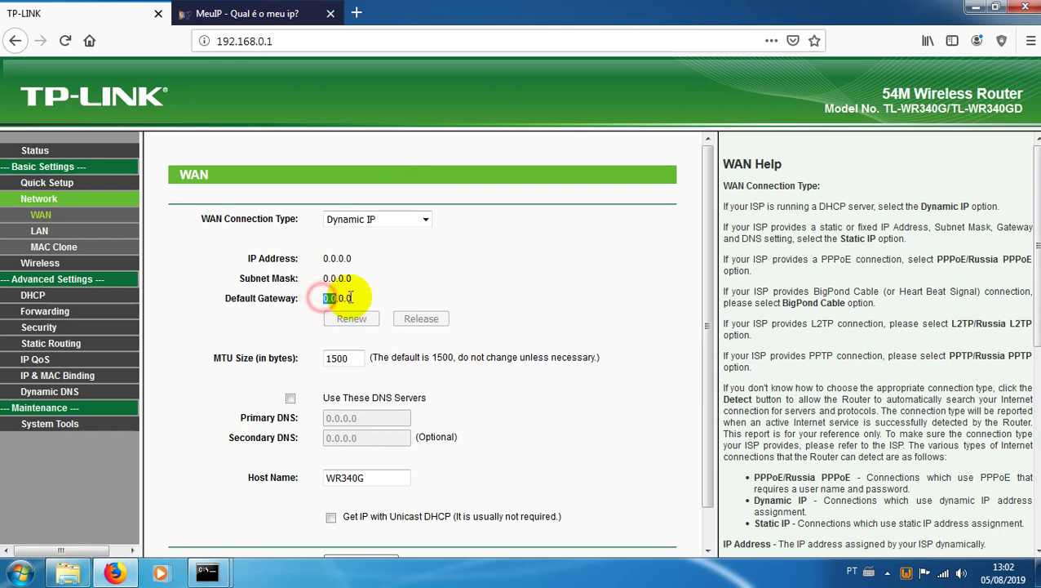
{"action": "left_click", "coordinate": [379, 296]}
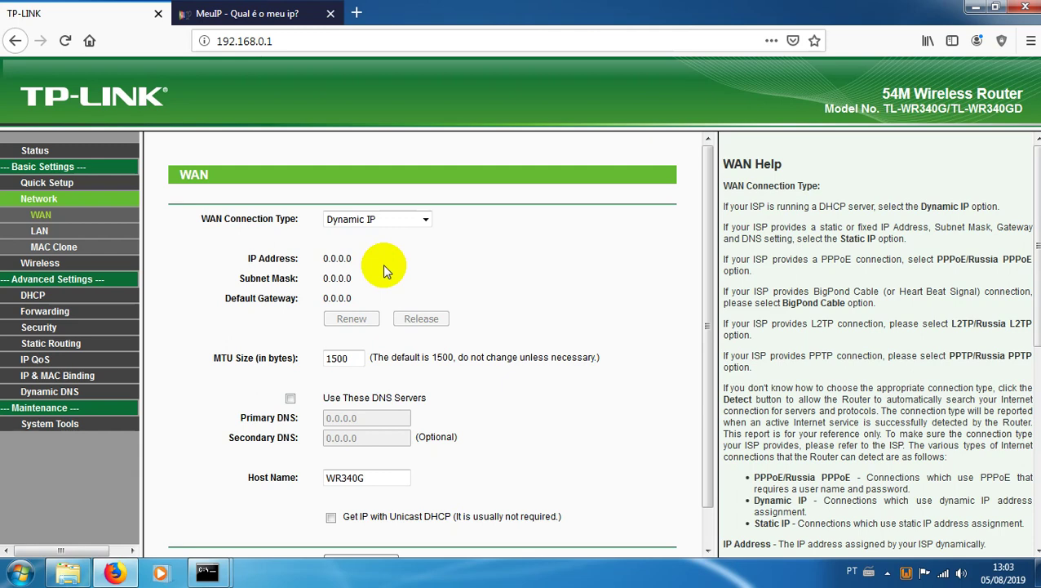
{"action": "key", "text": "F5"}
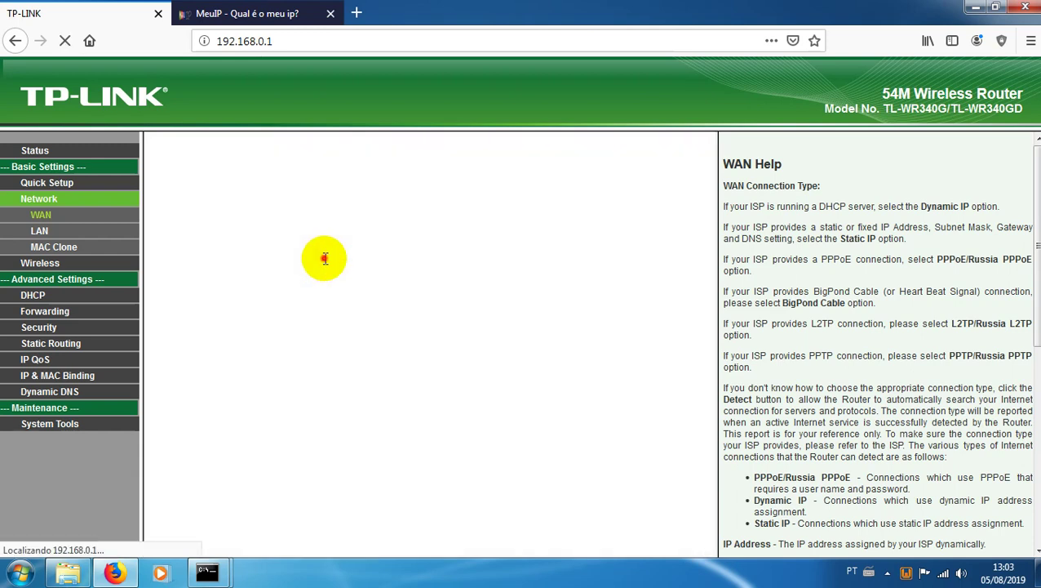
{"action": "mouse_move", "coordinate": [325, 258]}
{"action": "left_mouse_down"}
{"action": "mouse_move", "coordinate": [359, 258]}
{"action": "mouse_move", "coordinate": [310, 259]}
{"action": "left_mouse_up"}
{"action": "left_click", "coordinate": [359, 258]}
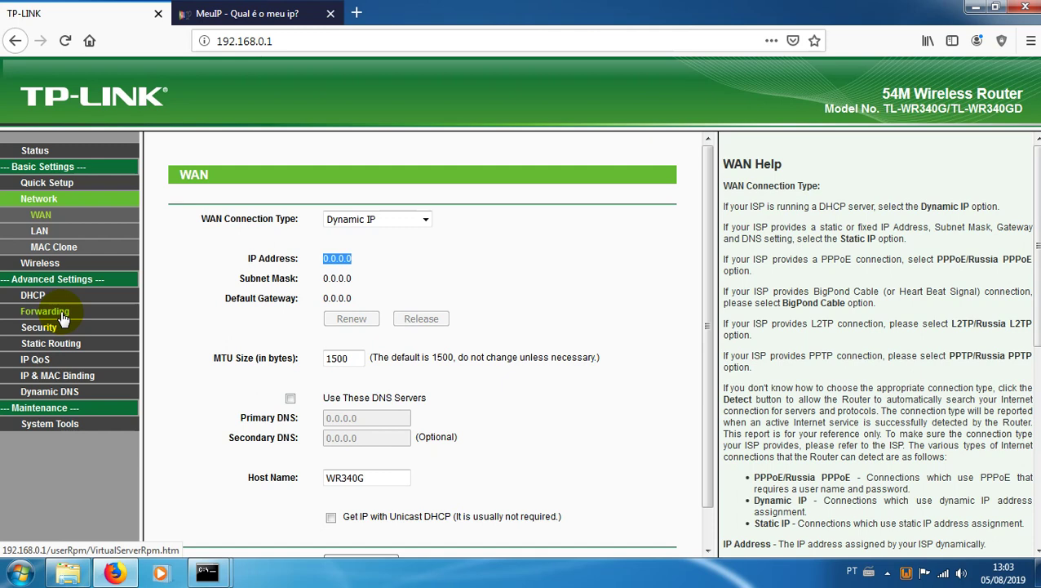
{"action": "left_click", "coordinate": [63, 319]}
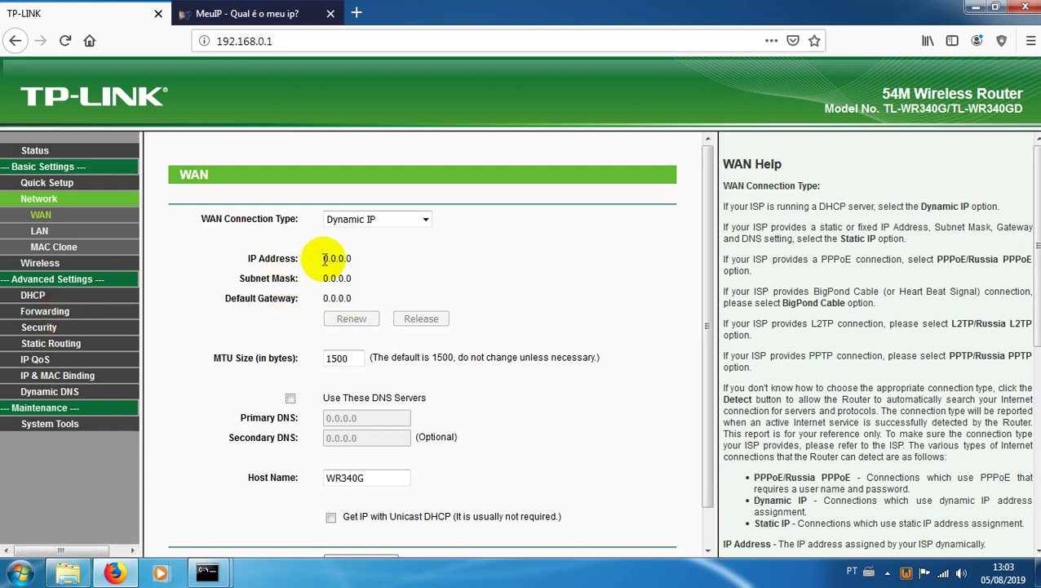
{"action": "left_click_drag", "start_coordinate": [324, 258], "coordinate": [370, 261]}
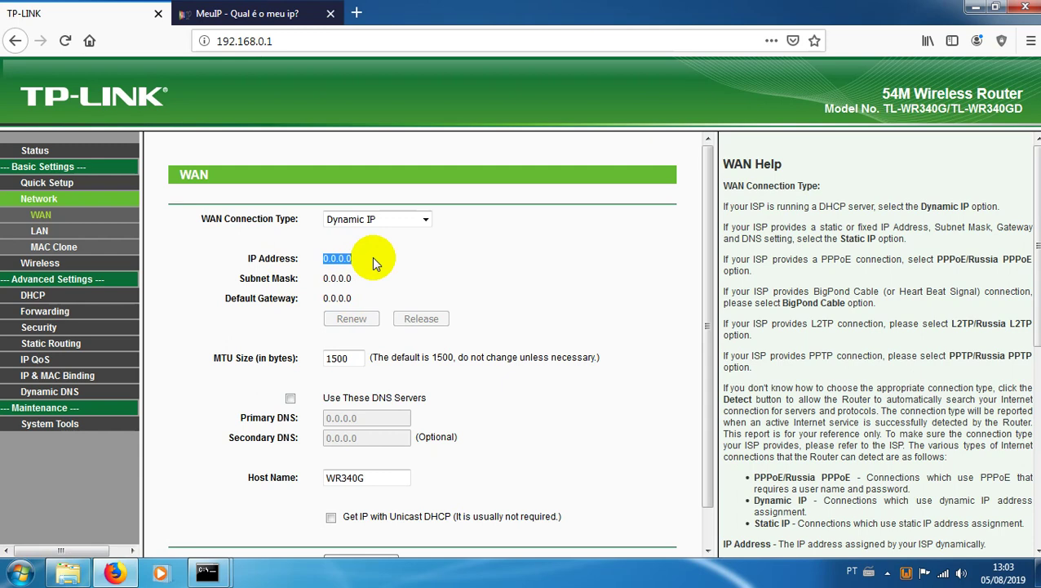
{"action": "left_click", "coordinate": [373, 260]}
Step: Start a Notepad note with the port 8085
{"action": "key", "text": "super+r"}
{"action": "type", "text": "notepad"}
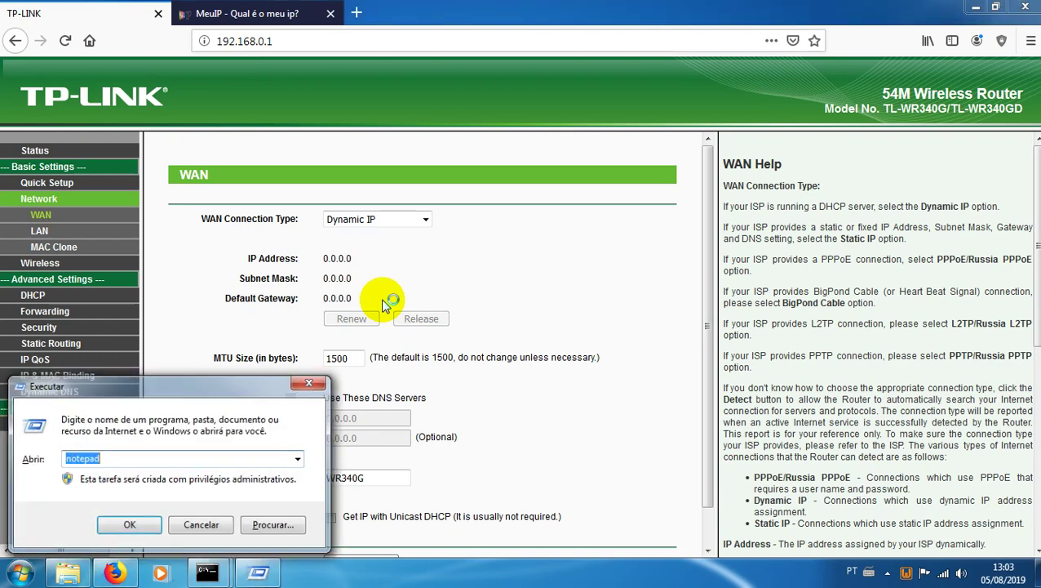
{"action": "key", "text": "Return"}
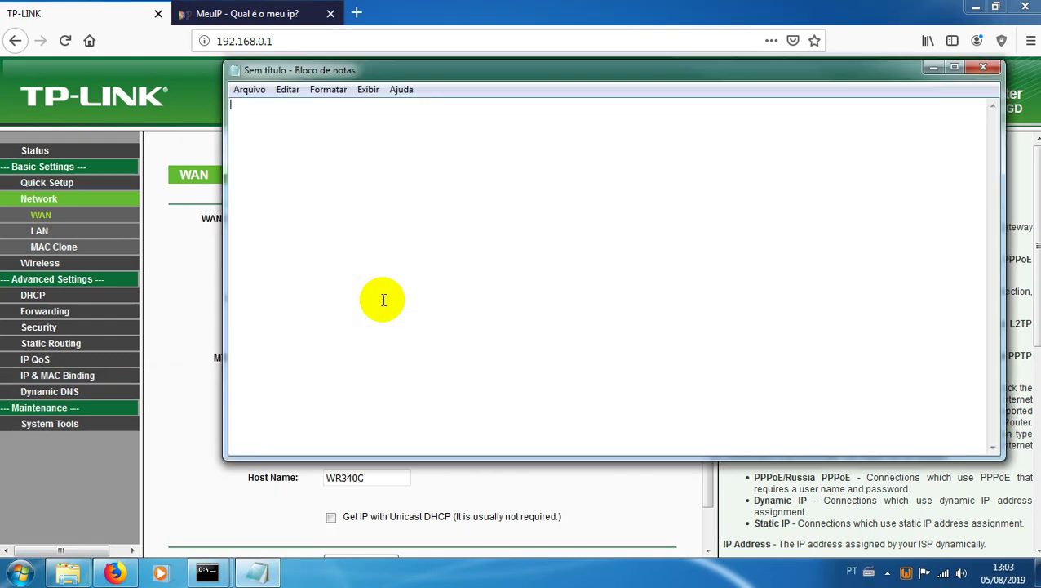
{"action": "type", "text": "8085"}
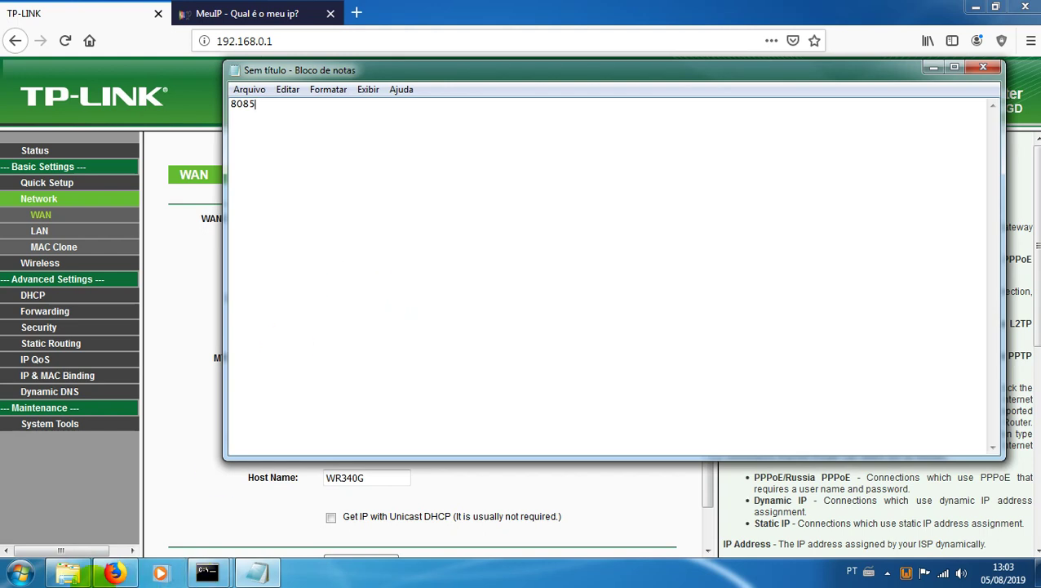
Step: Open worldserver.conf from bin\Release in Notepad++
{"action": "left_click", "coordinate": [67, 571]}
{"action": "key", "text": "BackSpace"}
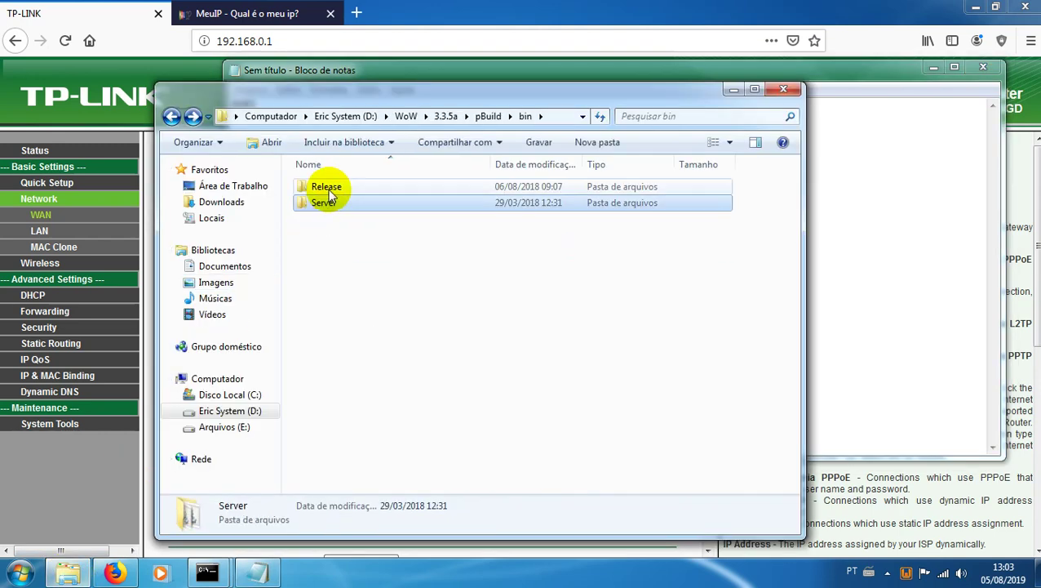
{"action": "double_click", "coordinate": [320, 188]}
{"action": "right_click", "coordinate": [341, 317]}
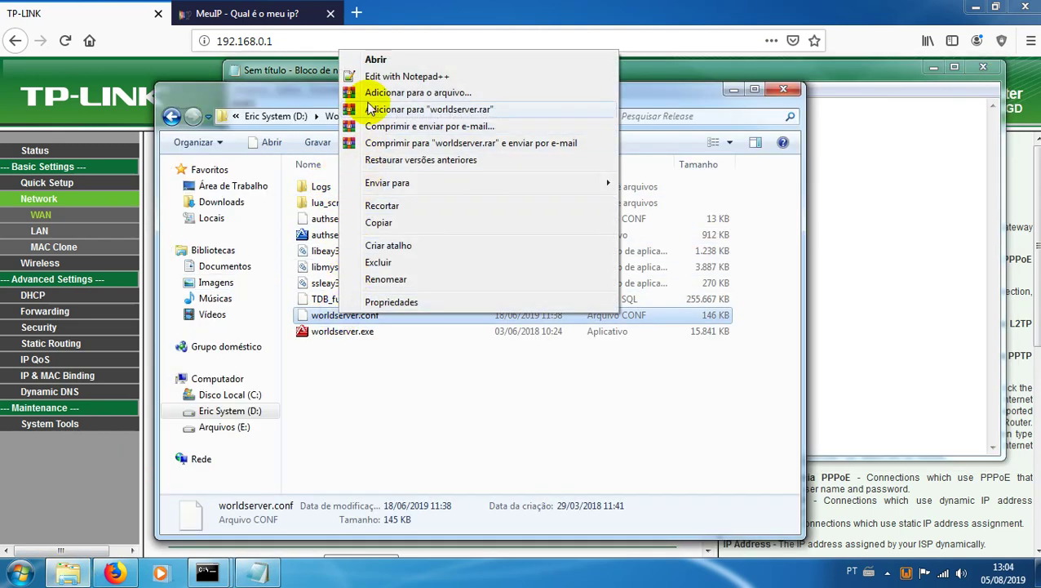
{"action": "left_click", "coordinate": [385, 76]}
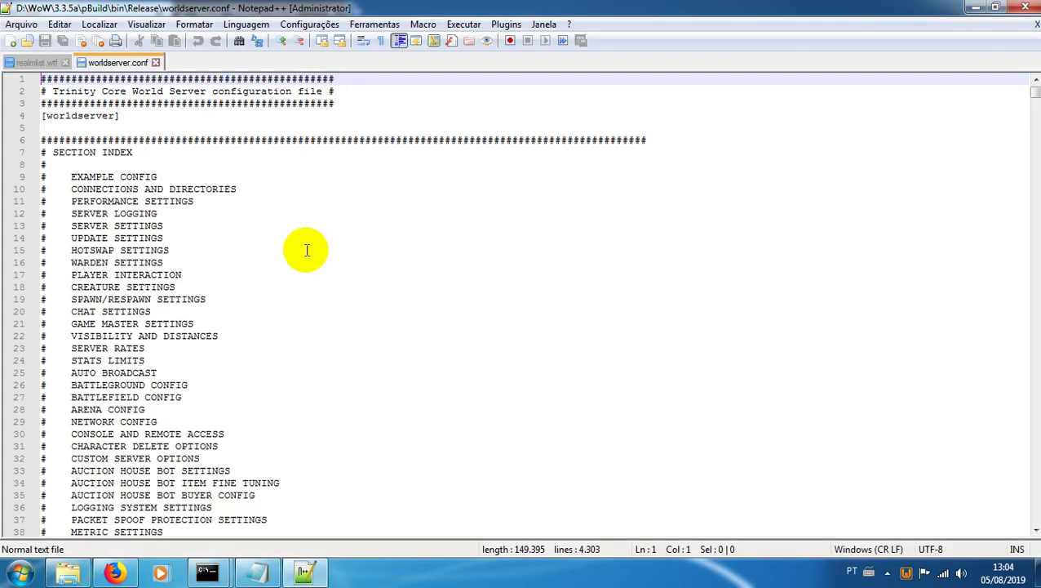
Step: Read WorldServerPort in worldserver.conf and enlarge the note's 8085 to font size 20
{"action": "scroll", "coordinate": [307, 249], "scroll_direction": "down", "scroll_amount": 15}
{"action": "scroll", "coordinate": [260, 245], "scroll_direction": "down", "scroll_amount": 19}
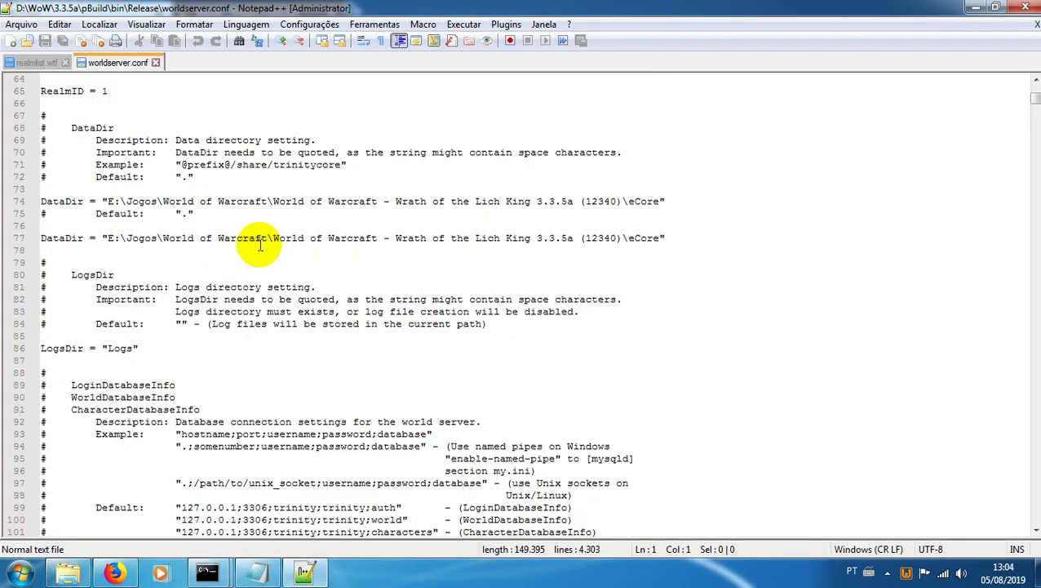
{"action": "scroll", "coordinate": [260, 245], "scroll_direction": "down", "scroll_amount": 10}
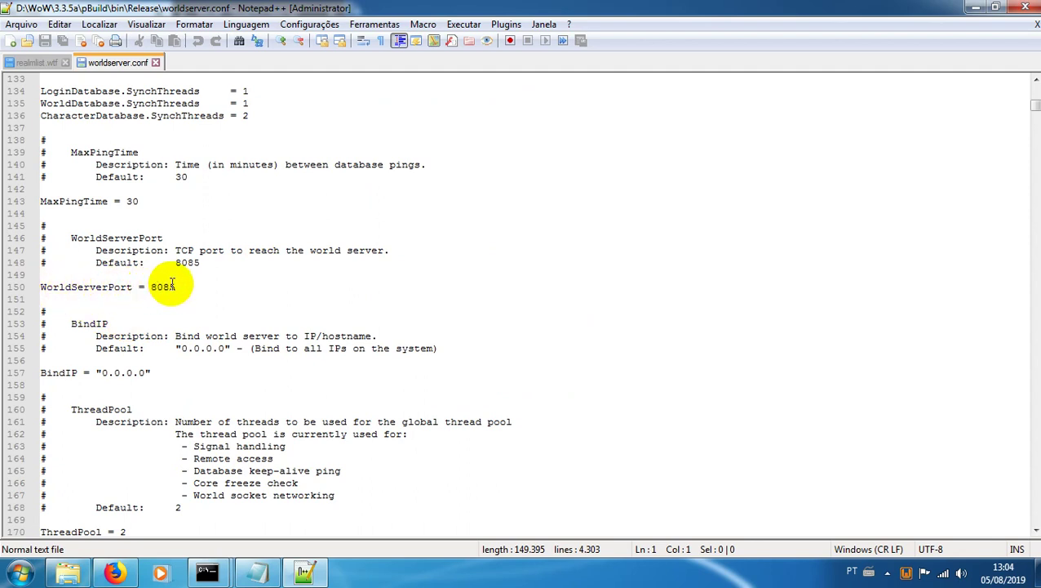
{"action": "left_click", "coordinate": [256, 570]}
{"action": "double_click", "coordinate": [267, 108]}
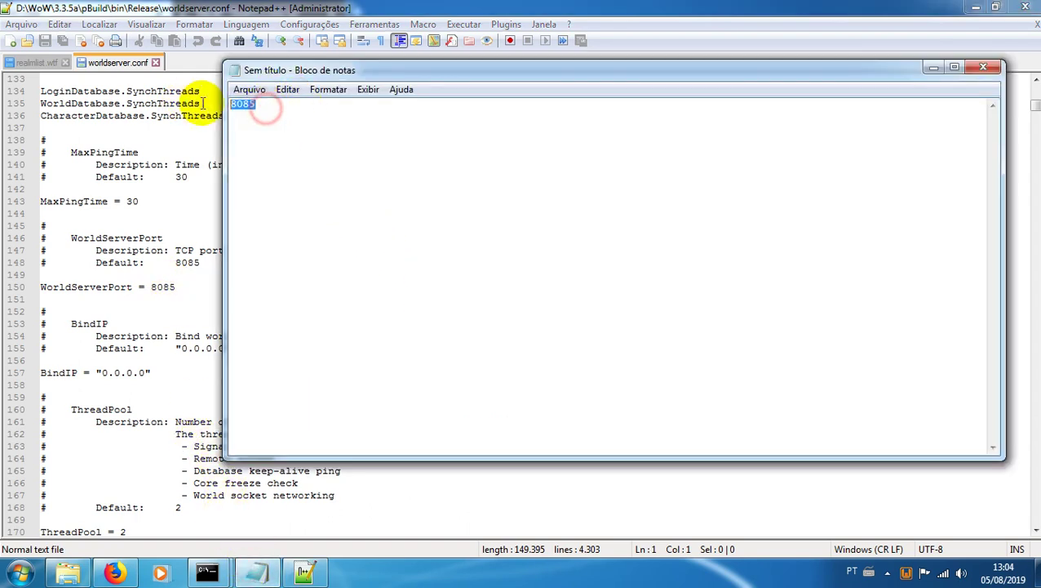
{"action": "left_click", "coordinate": [326, 90]}
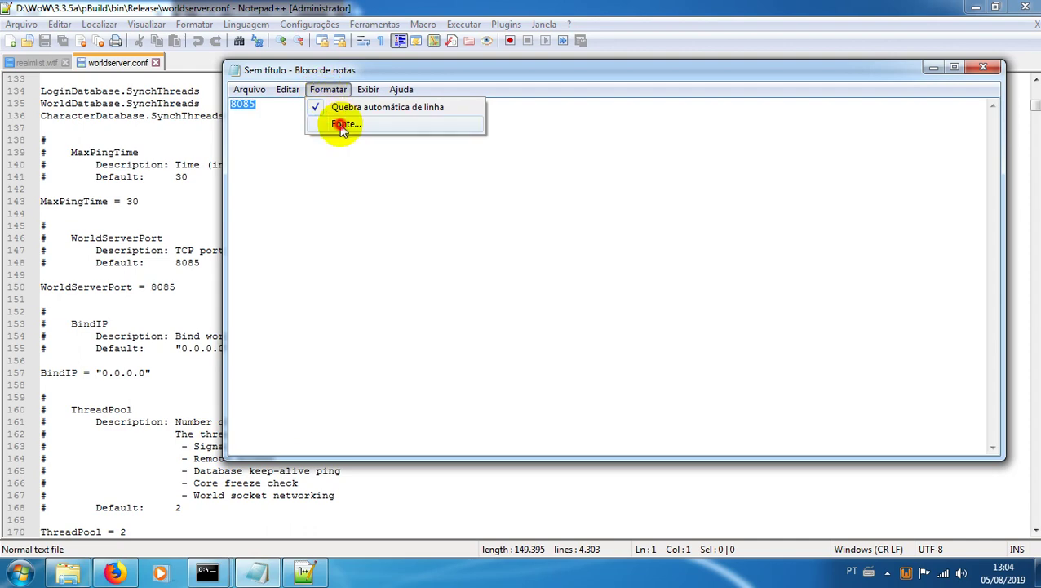
{"action": "left_click", "coordinate": [346, 124]}
{"action": "left_click", "coordinate": [579, 314]}
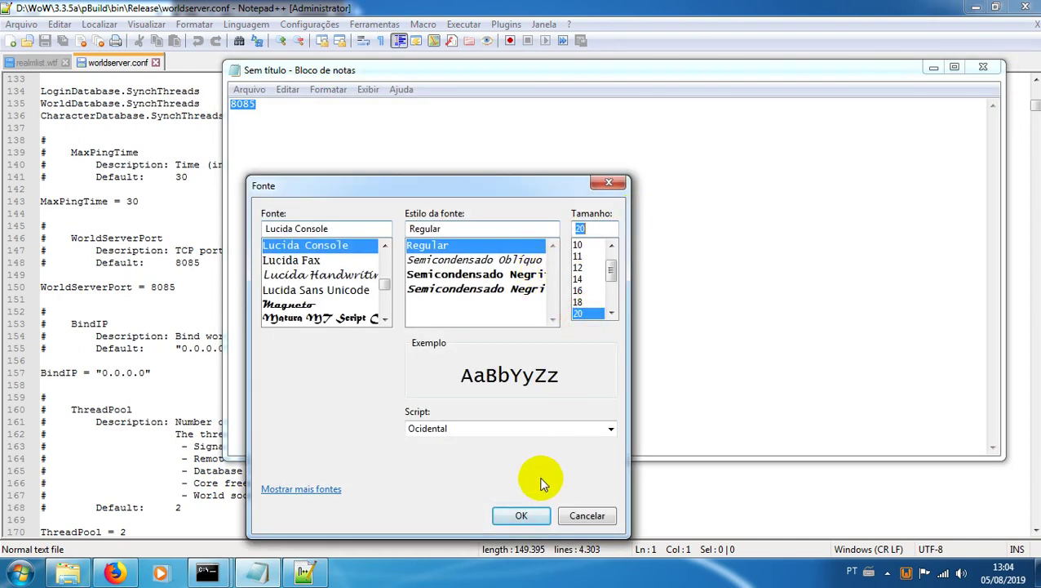
{"action": "left_click", "coordinate": [523, 515]}
{"action": "left_click", "coordinate": [357, 209]}
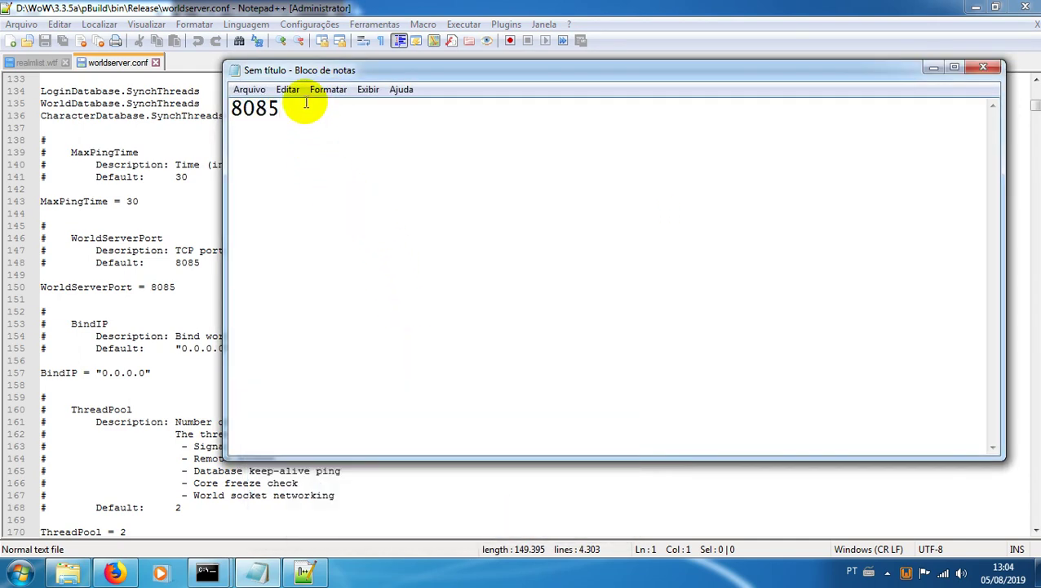
Step: Append ', 3724' to the note and open authserver.conf to check RealmServerPort
{"action": "key", "text": "Return"}
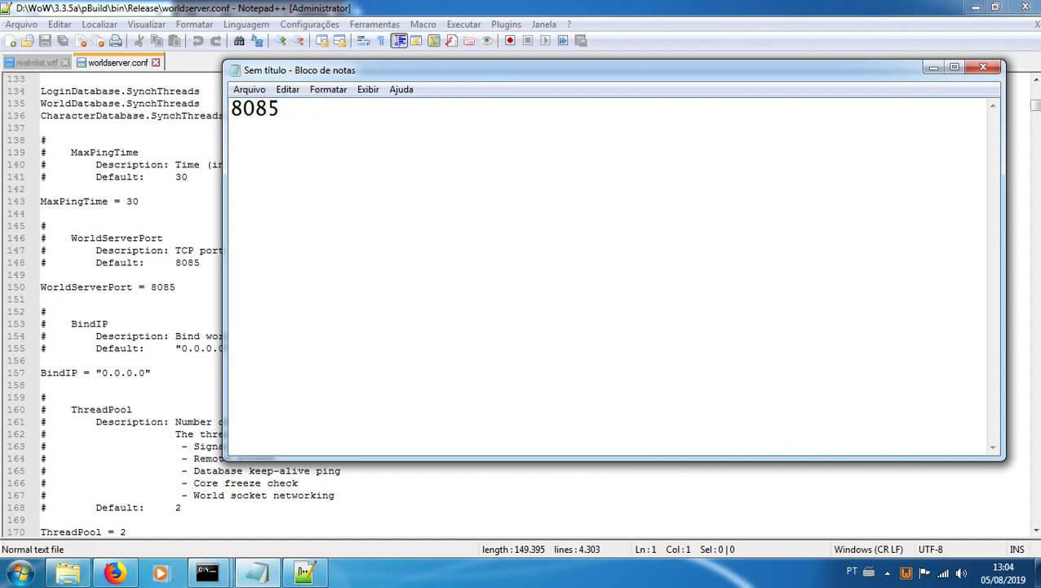
{"action": "type", "text": ", 3724"}
{"action": "left_click", "coordinate": [75, 570]}
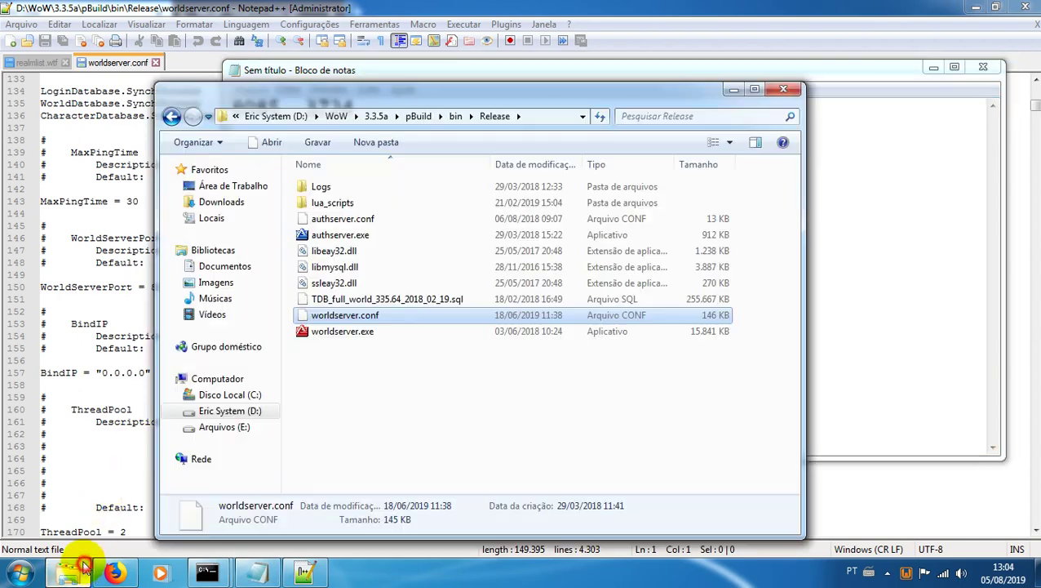
{"action": "right_click", "coordinate": [334, 218]}
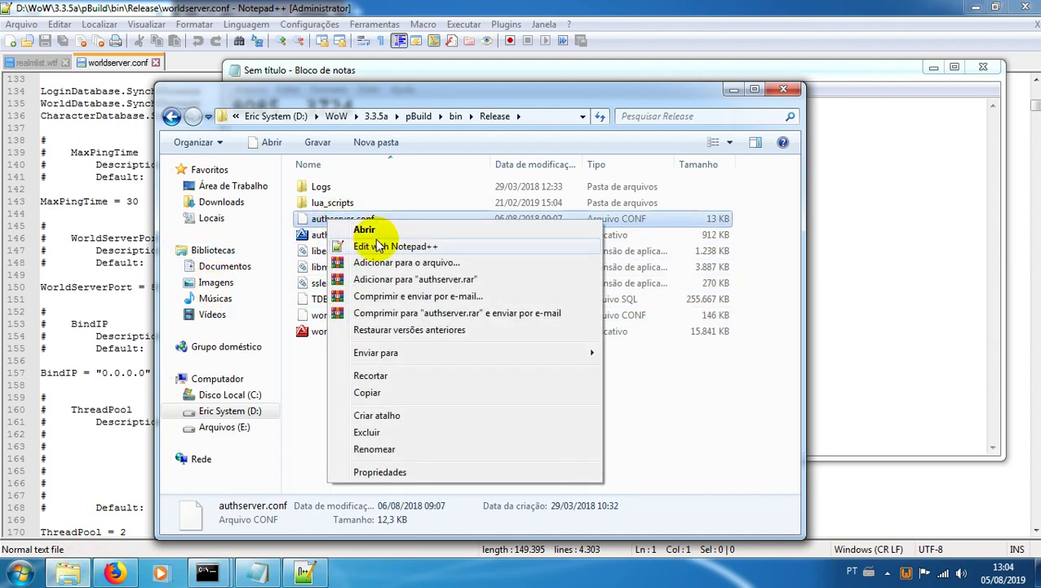
{"action": "left_click", "coordinate": [360, 244]}
{"action": "scroll", "coordinate": [377, 310], "scroll_direction": "down", "scroll_amount": 11}
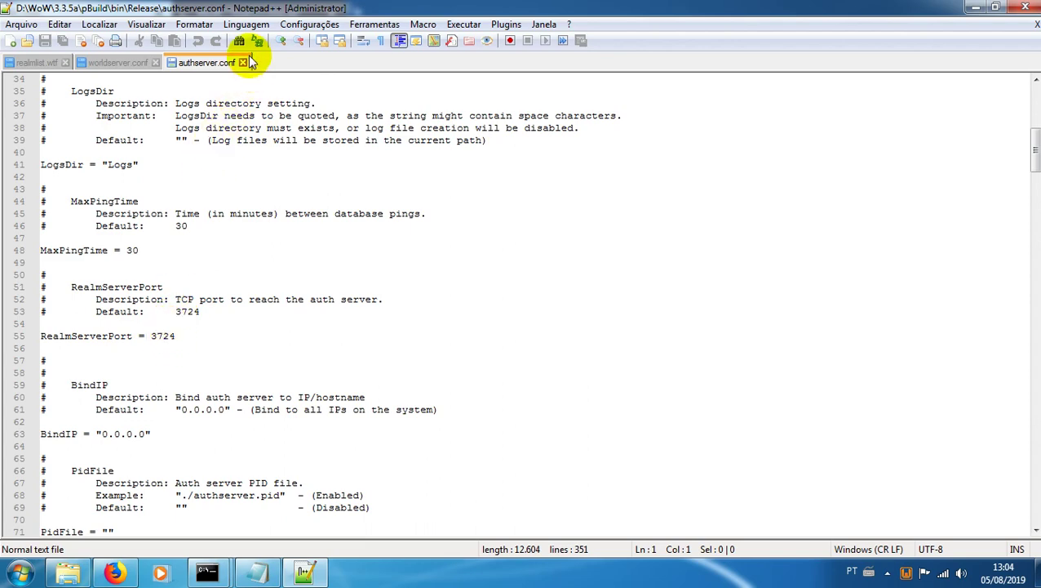
Step: Close authserver.conf and worldserver.conf, then minimize Notepad++
{"action": "left_click", "coordinate": [243, 62]}
{"action": "left_click", "coordinate": [154, 63]}
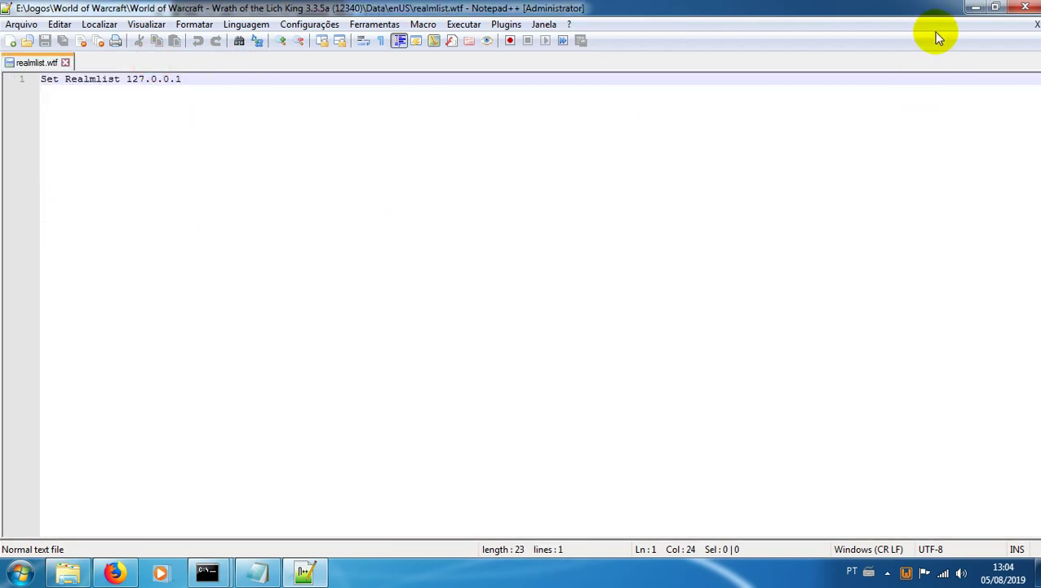
{"action": "left_click", "coordinate": [975, 7]}
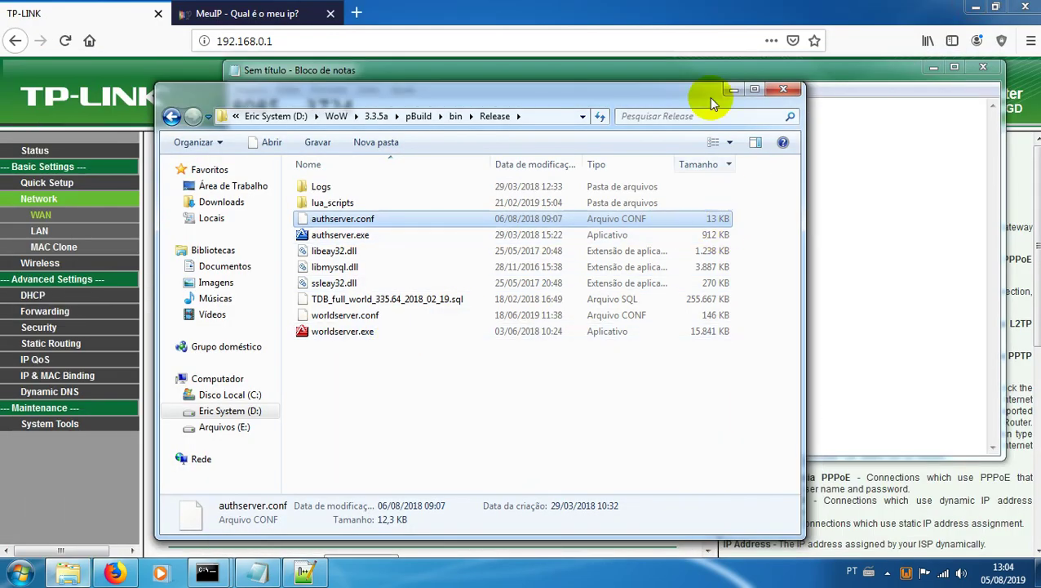
Step: Extend the Notepad port list to read 80, 8085, 3724, 3443, 7878, then return to the router page
{"action": "left_click", "coordinate": [731, 90]}
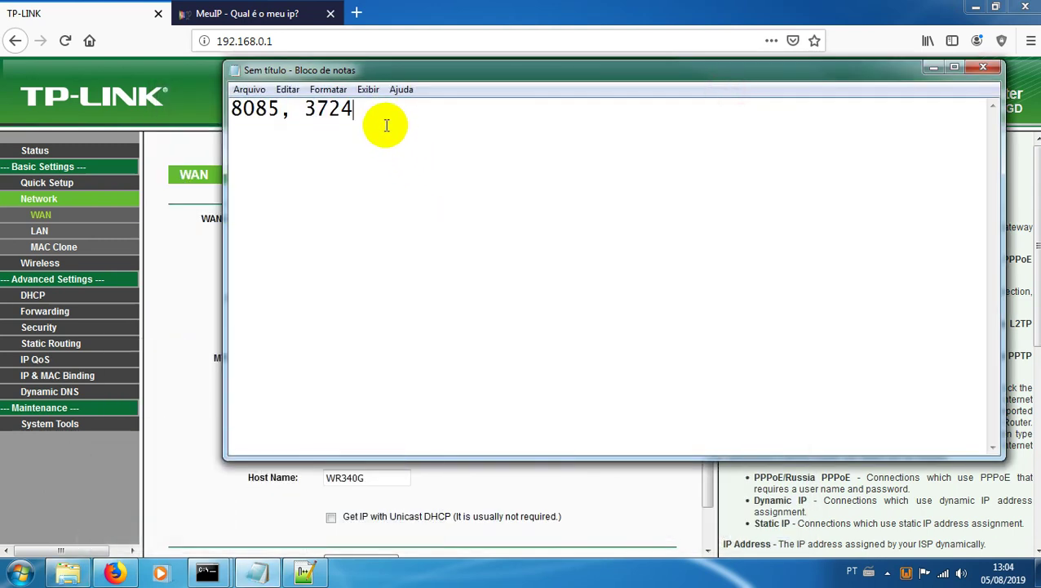
{"action": "type", "text": ","}
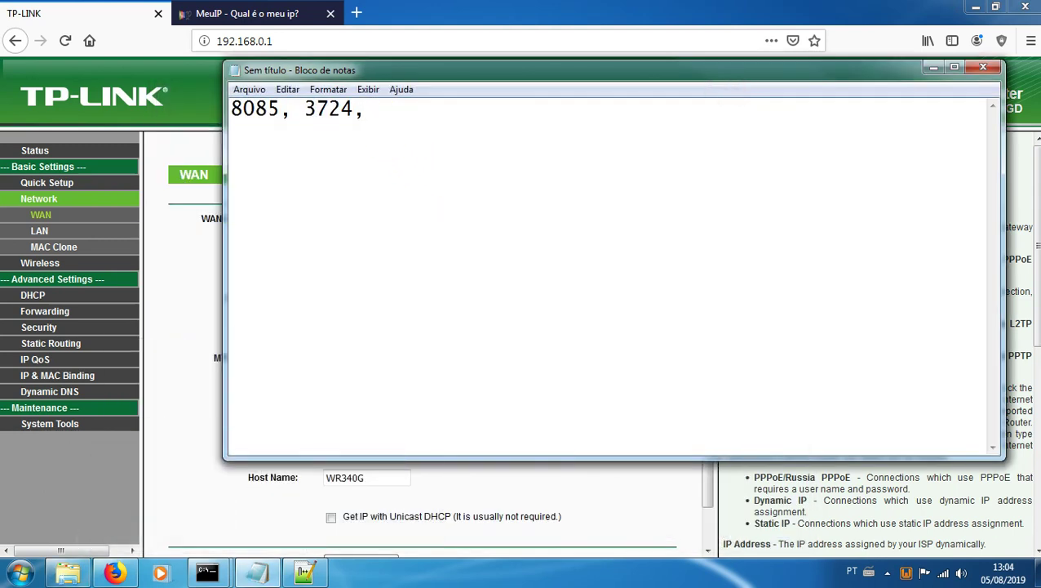
{"action": "type", "text": " 3443, 7878"}
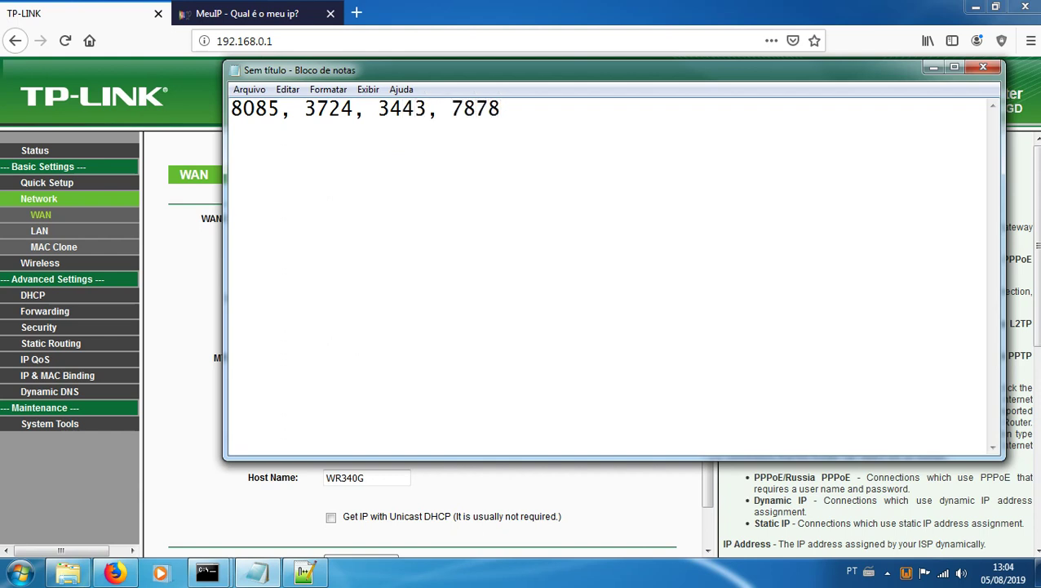
{"action": "left_click", "coordinate": [231, 108]}
{"action": "type", "text": "80,"}
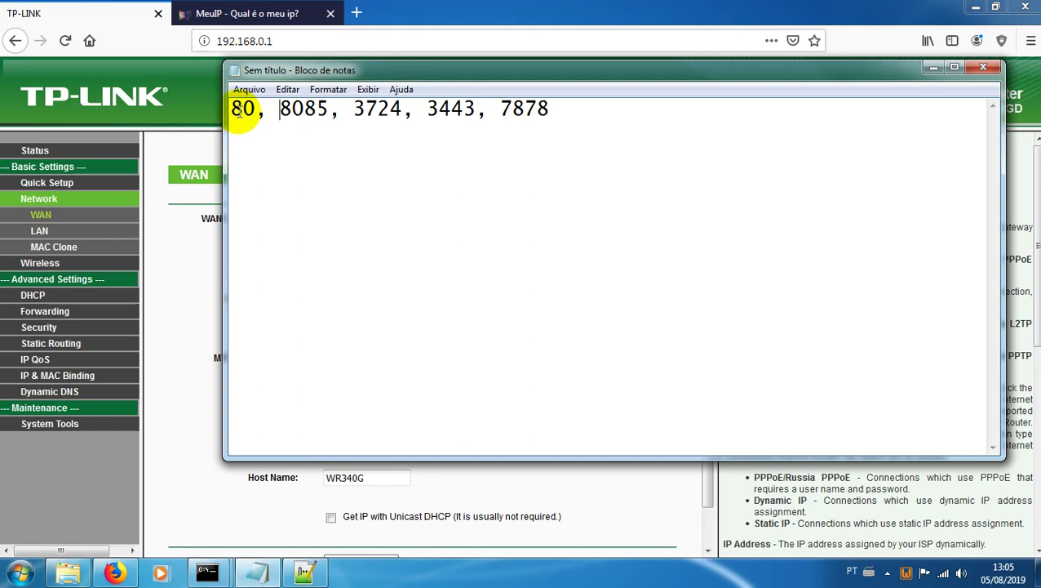
{"action": "left_click", "coordinate": [131, 13]}
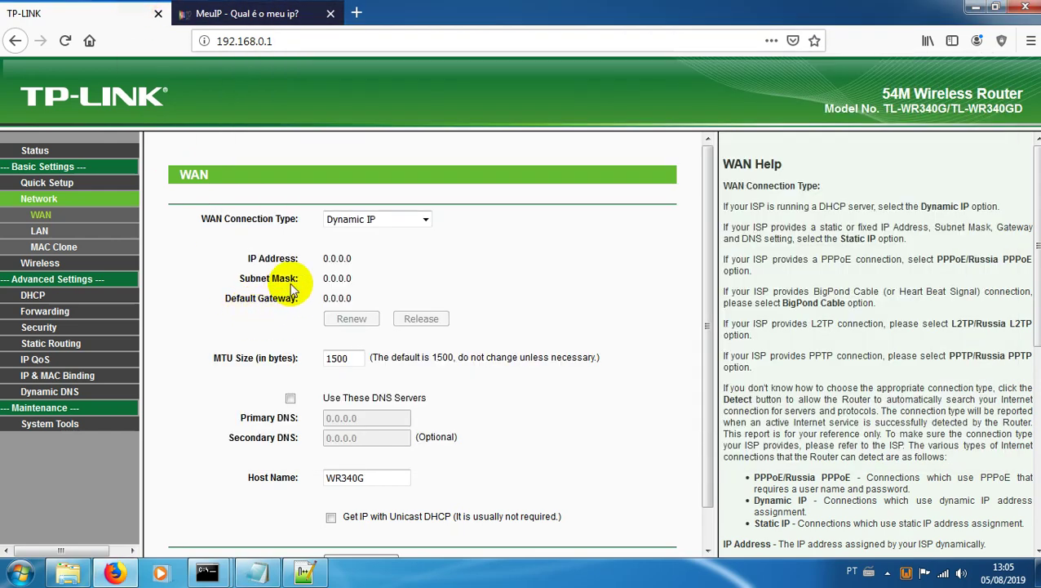
Step: Set the router's WAN connection type back to PPPoE/Russia PPPoE and go to Forwarding
{"action": "left_click_drag", "start_coordinate": [325, 259], "coordinate": [372, 259]}
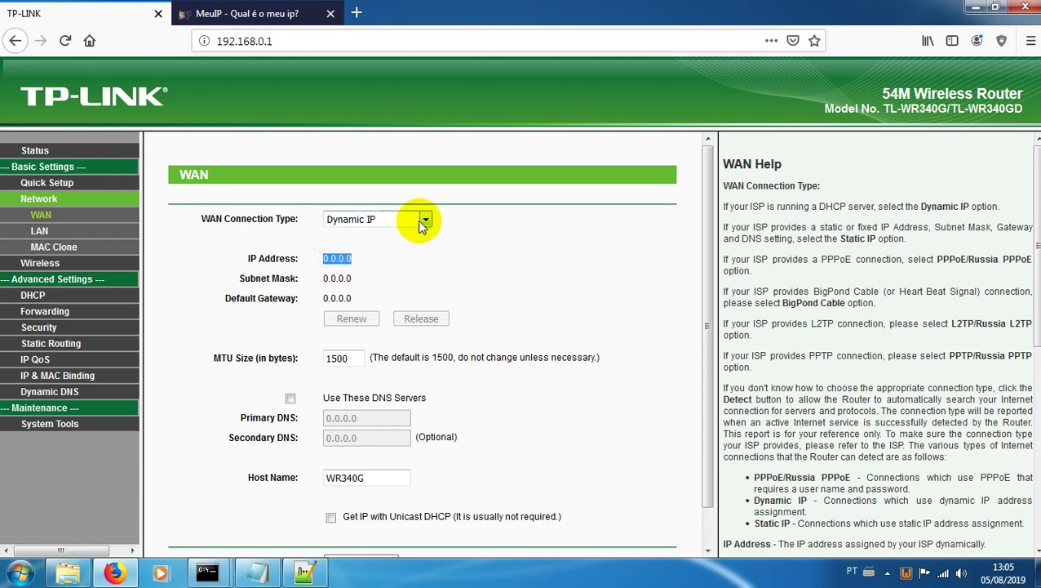
{"action": "left_click", "coordinate": [423, 220]}
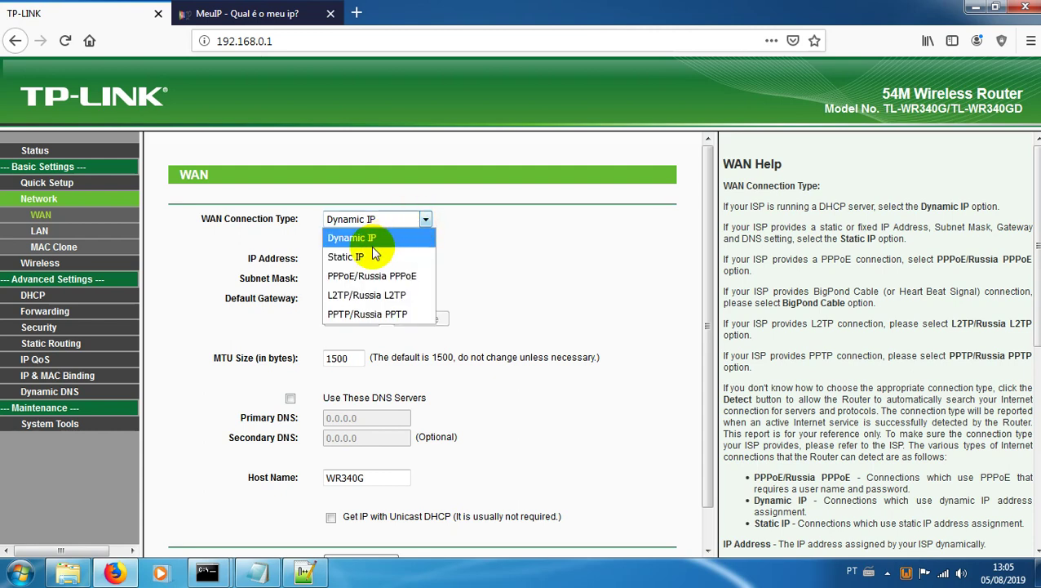
{"action": "left_click", "coordinate": [372, 277]}
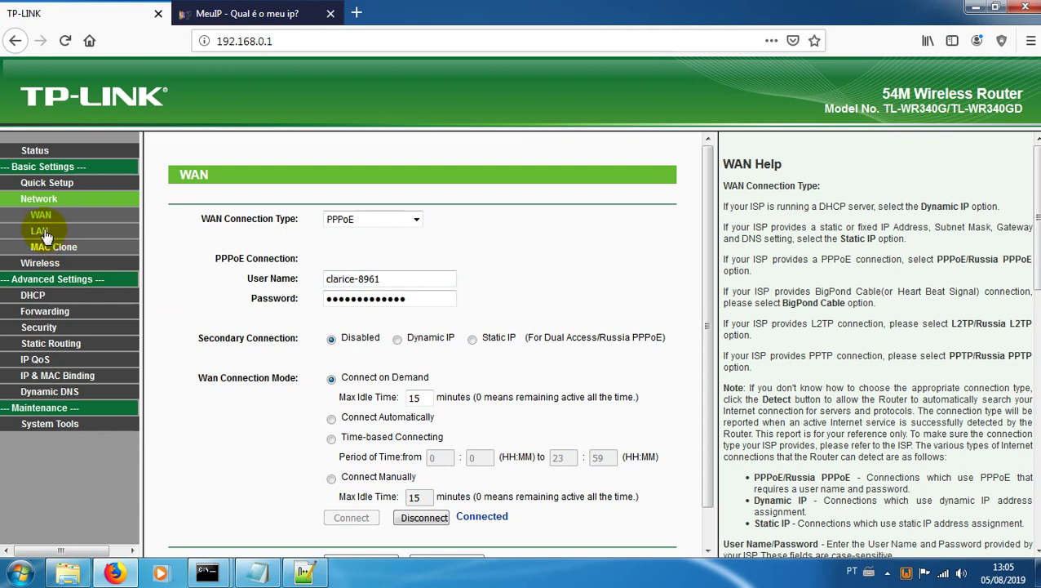
{"action": "left_click", "coordinate": [47, 311]}
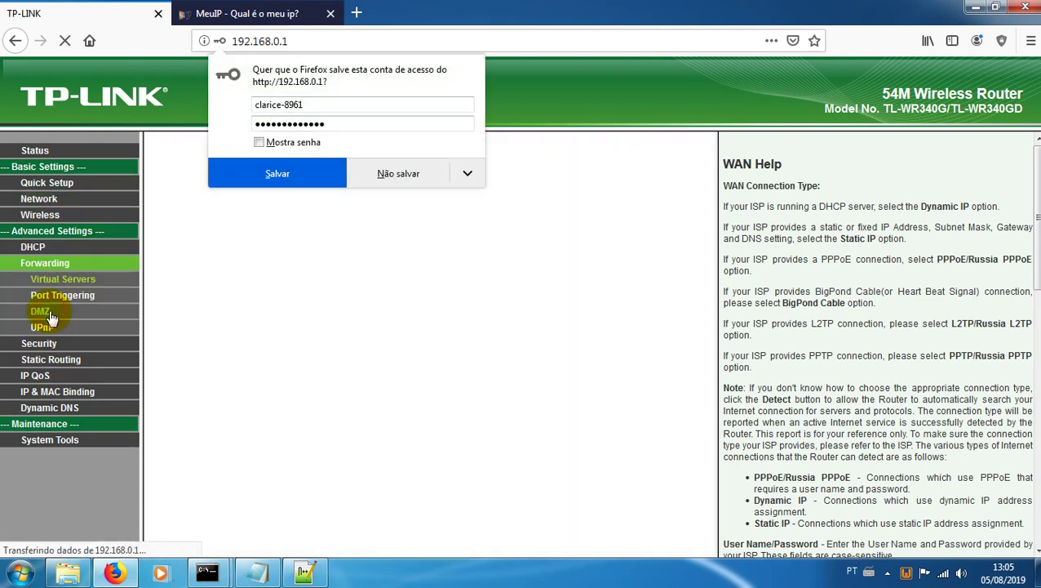
Step: Decline saving the login, then browse the router's Status, DMZ and Virtual Servers pages
{"action": "left_click", "coordinate": [400, 171]}
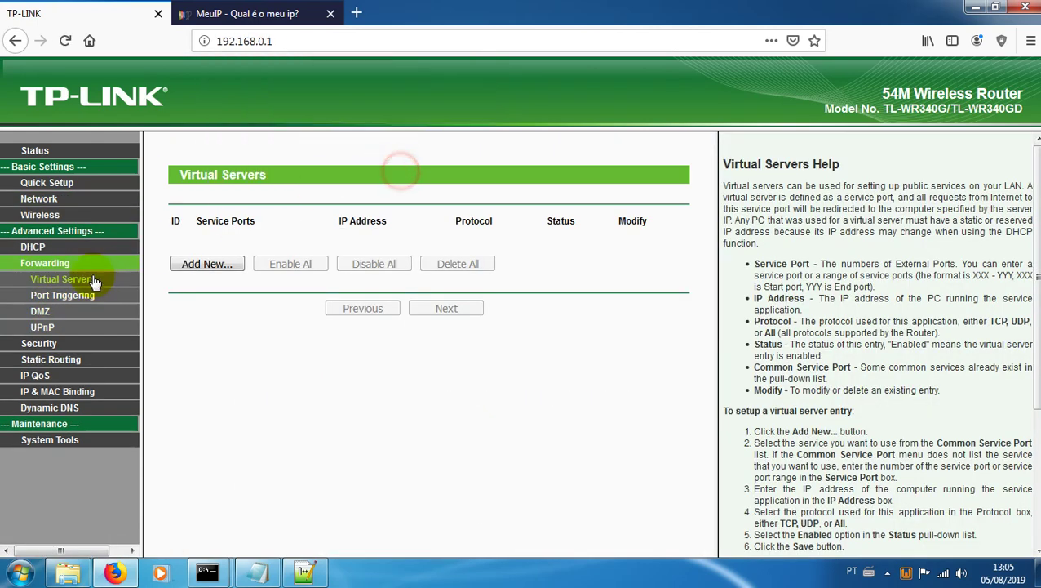
{"action": "left_click", "coordinate": [37, 151]}
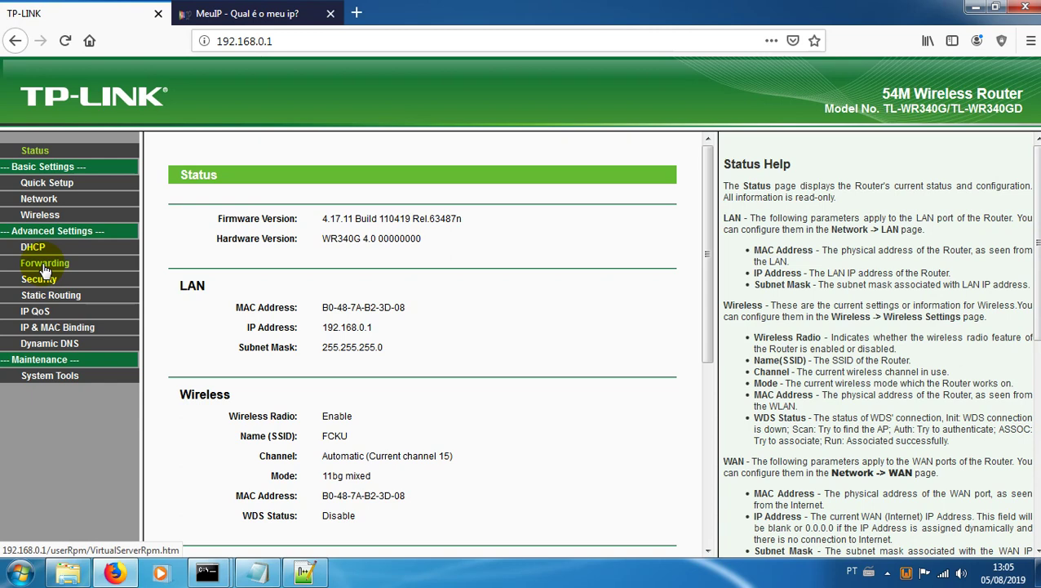
{"action": "left_click", "coordinate": [45, 265]}
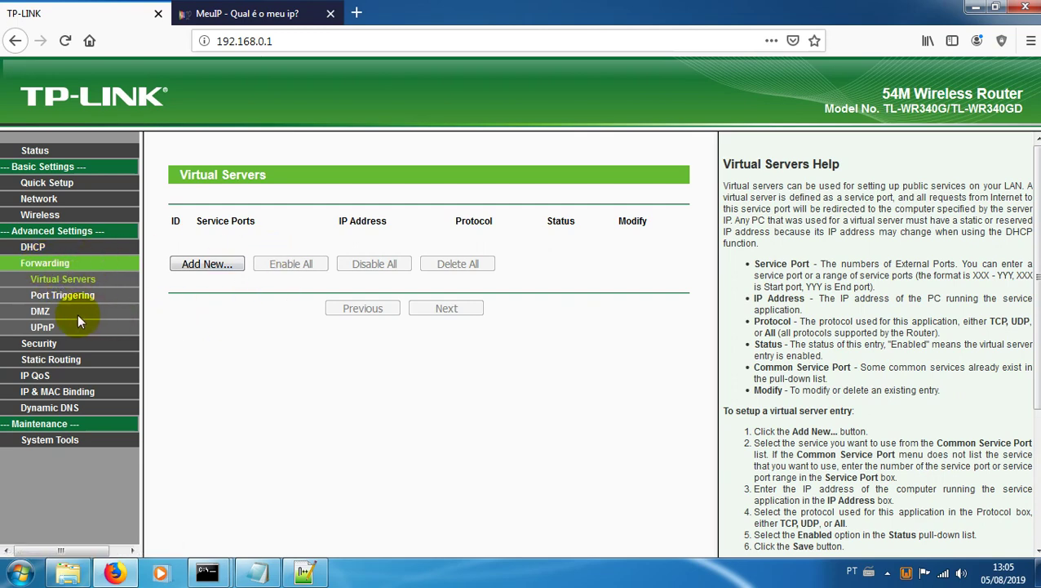
{"action": "left_click", "coordinate": [45, 311]}
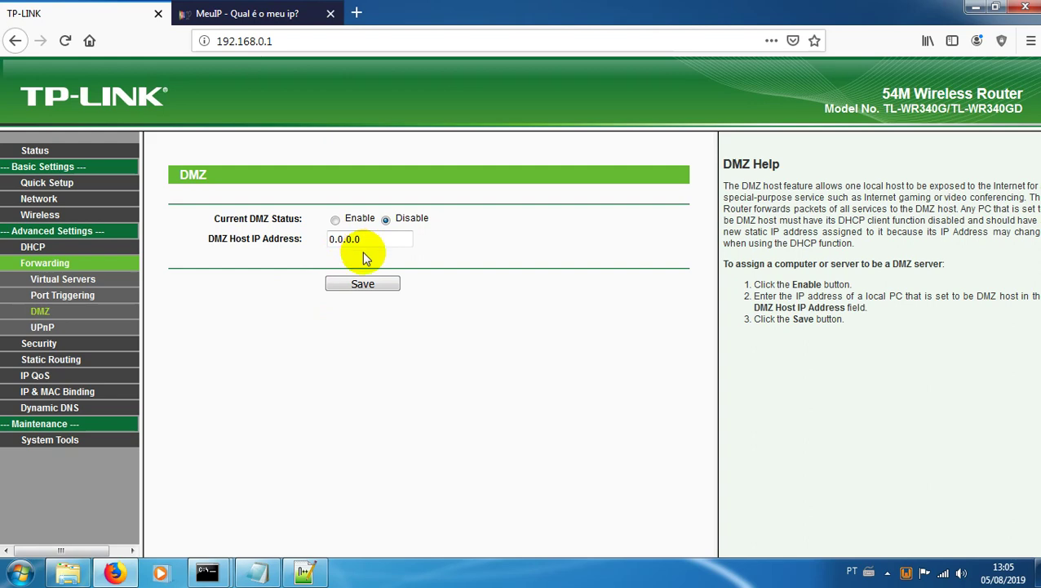
{"action": "left_click", "coordinate": [65, 279]}
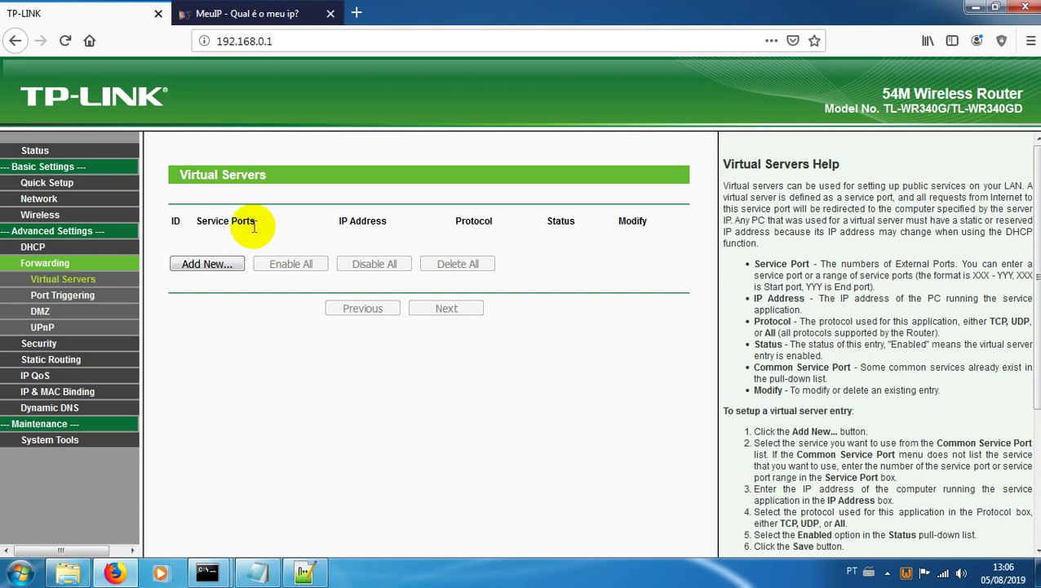
Step: Check the PC's IP address 192.168.0.103 in the command prompt
{"action": "mouse_move", "coordinate": [219, 569]}
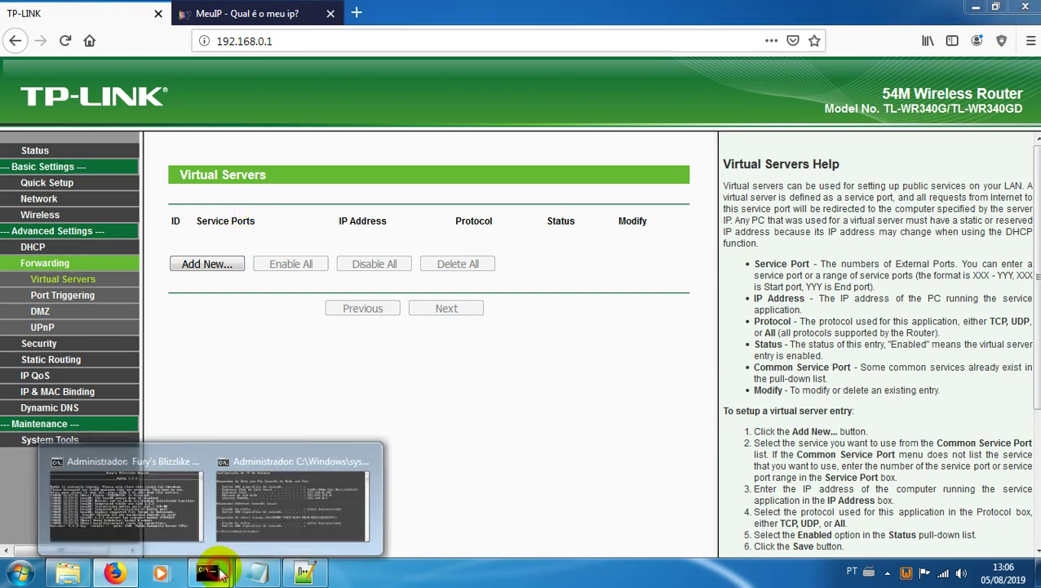
{"action": "left_click", "coordinate": [266, 493]}
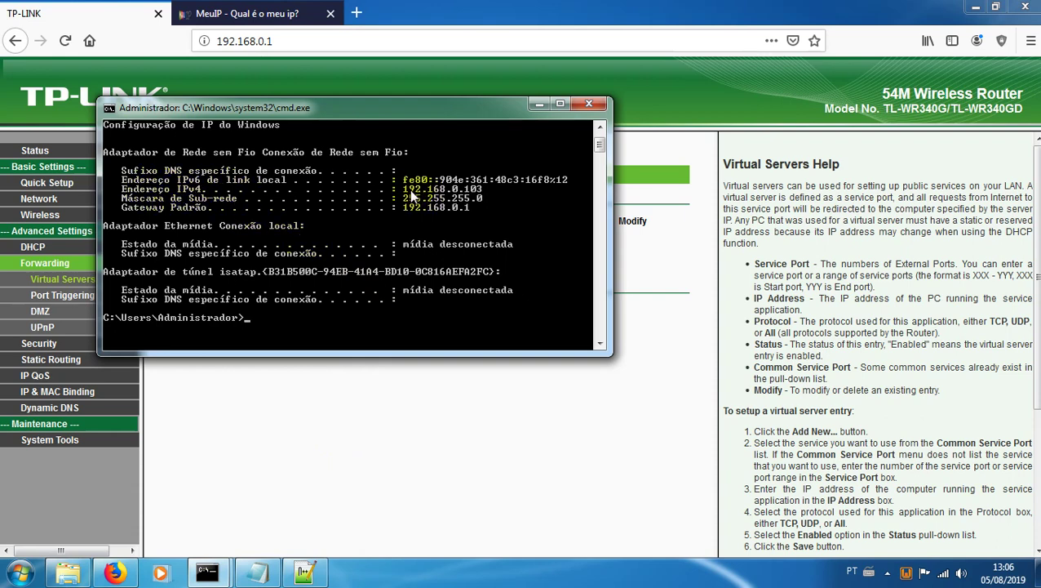
{"action": "left_click", "coordinate": [538, 104]}
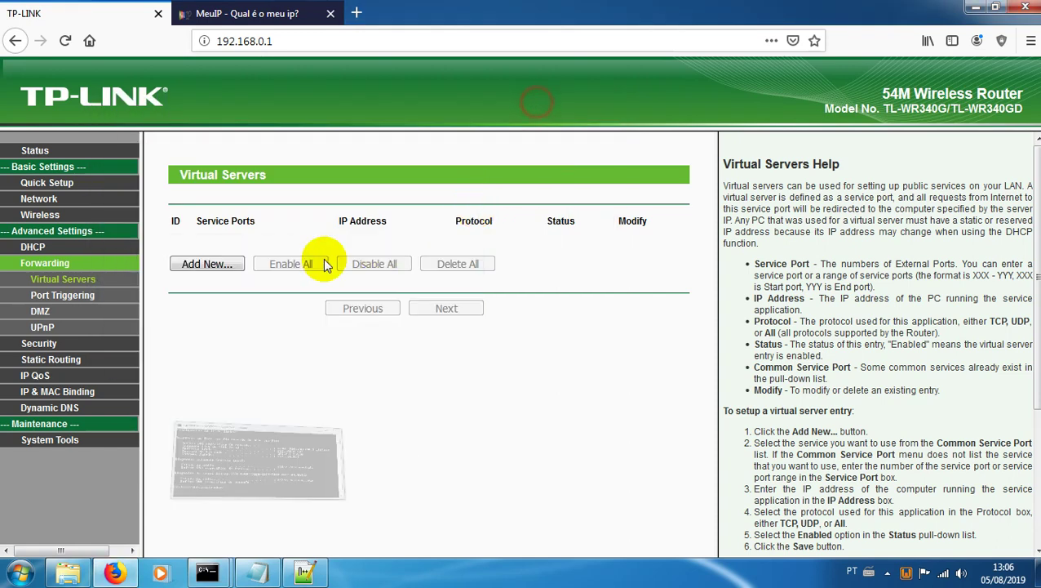
Step: Add a new virtual server with service port 80 and IP address 192.168.0.103
{"action": "left_click", "coordinate": [220, 262]}
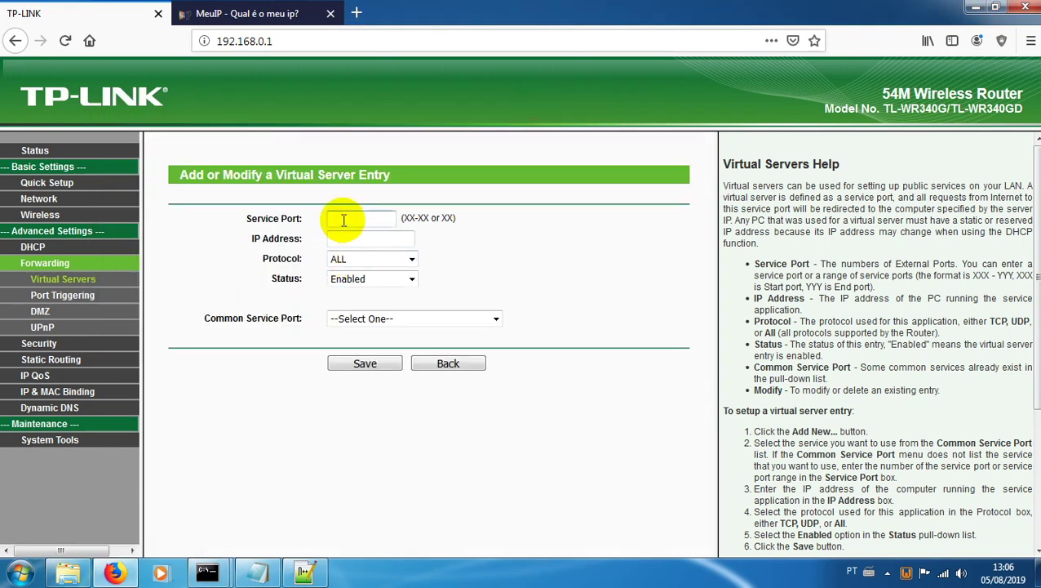
{"action": "left_click", "coordinate": [341, 219]}
{"action": "type", "text": "80"}
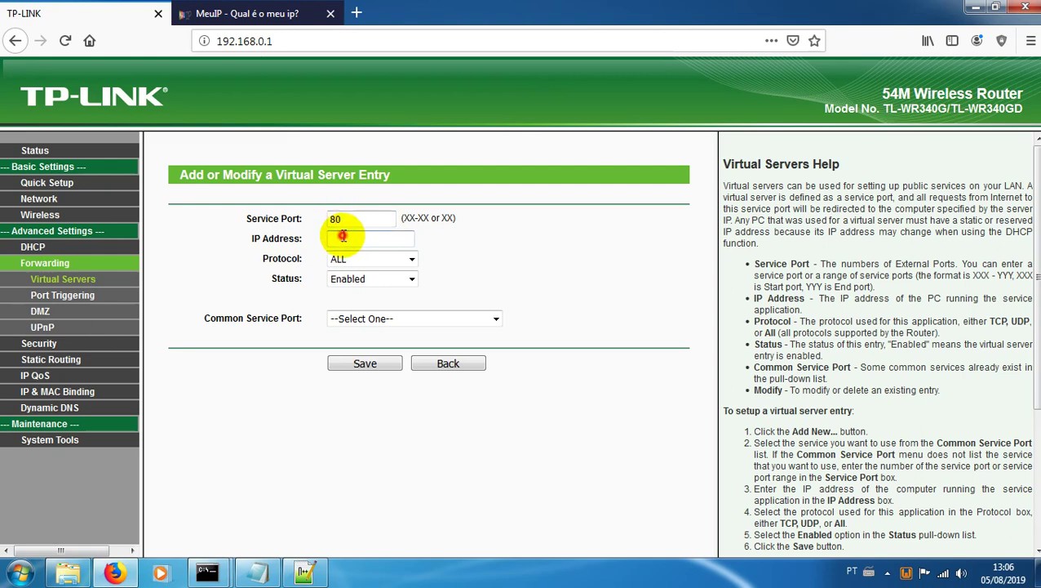
{"action": "left_click", "coordinate": [343, 237]}
{"action": "type", "text": "192.168.0"}
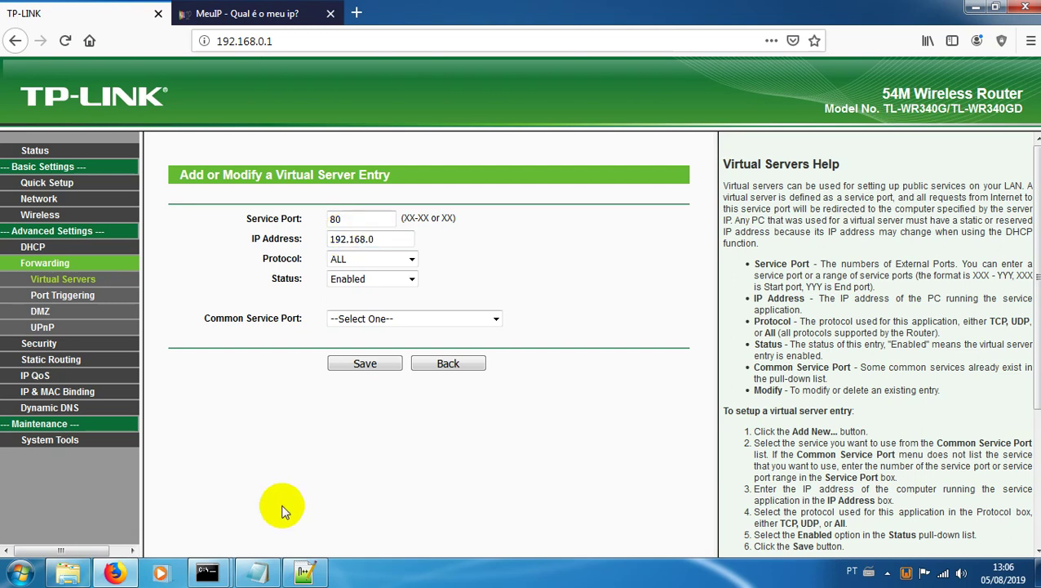
{"action": "mouse_move", "coordinate": [207, 573]}
{"action": "left_click", "coordinate": [281, 499]}
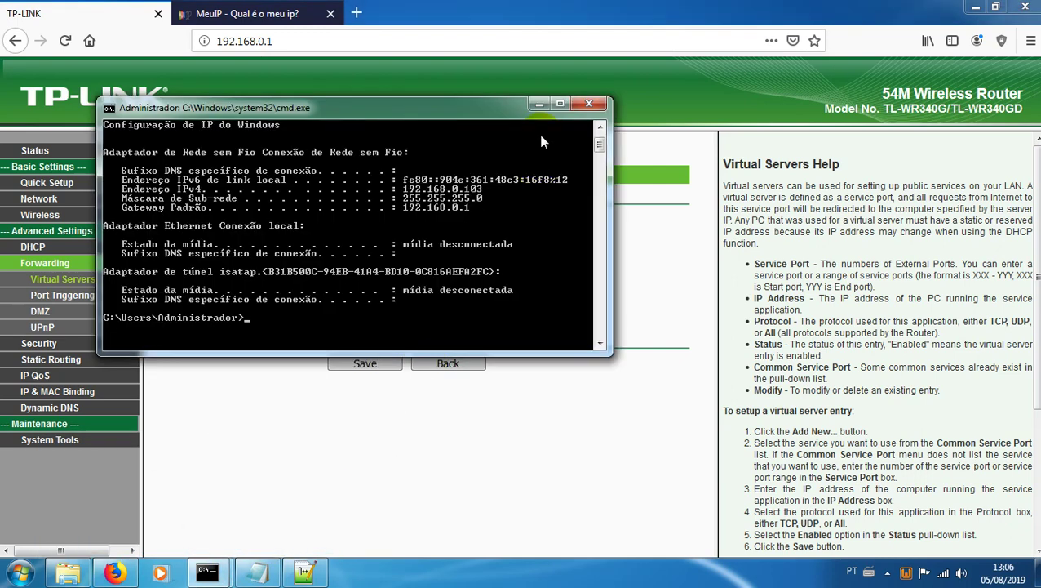
{"action": "left_click", "coordinate": [541, 105]}
{"action": "type", "text": "+103"}
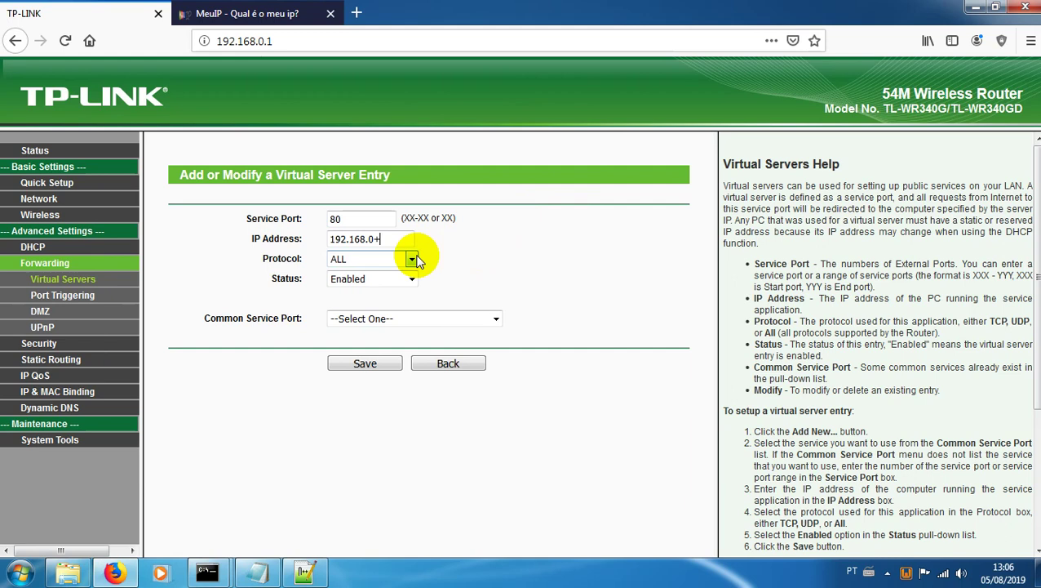
{"action": "key", "text": "BackSpace"}
{"action": "key", "text": "BackSpace"}
{"action": "key", "text": "BackSpace"}
{"action": "key", "text": "BackSpace"}
{"action": "type", "text": ".103"}
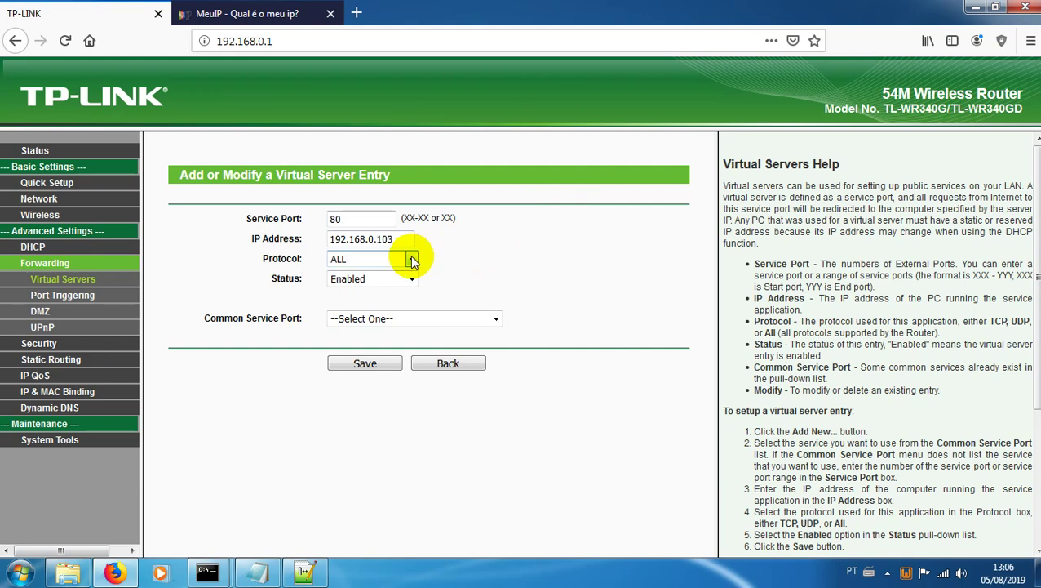
Step: Keep protocol ALL with no common service port selected, and save the entry
{"action": "left_click", "coordinate": [412, 259]}
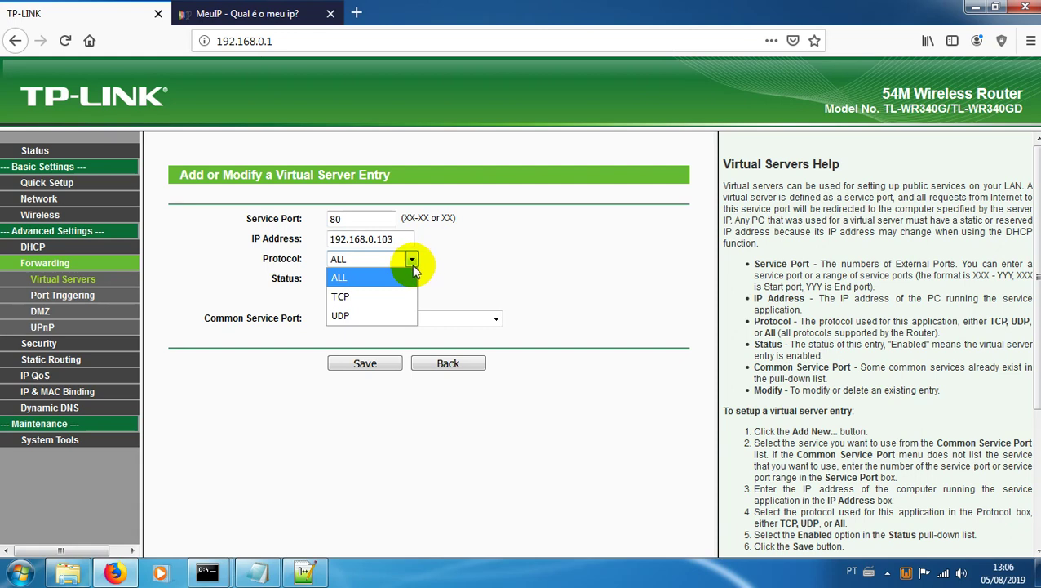
{"action": "left_click", "coordinate": [412, 266]}
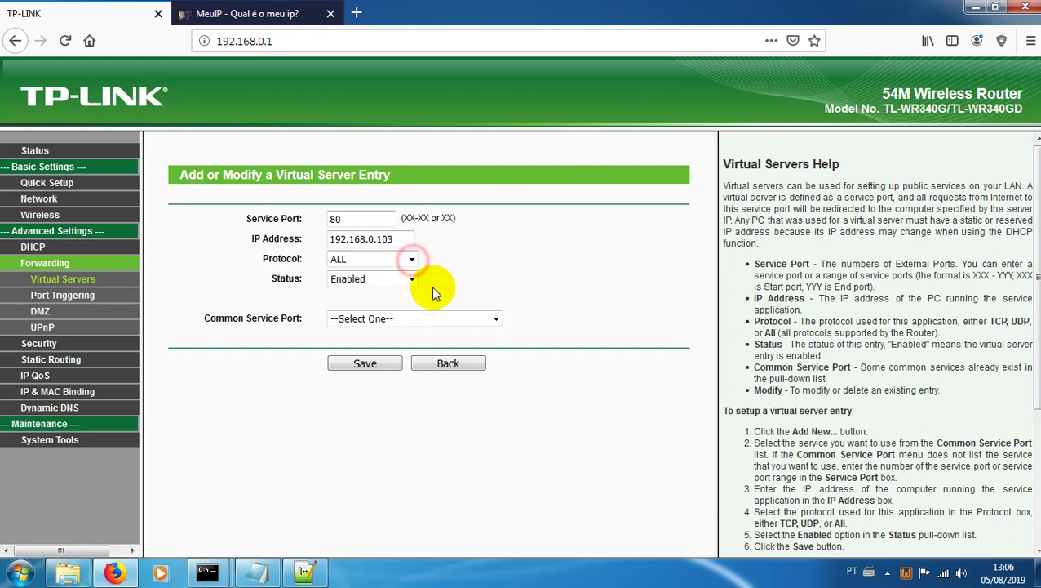
{"action": "left_click", "coordinate": [495, 321]}
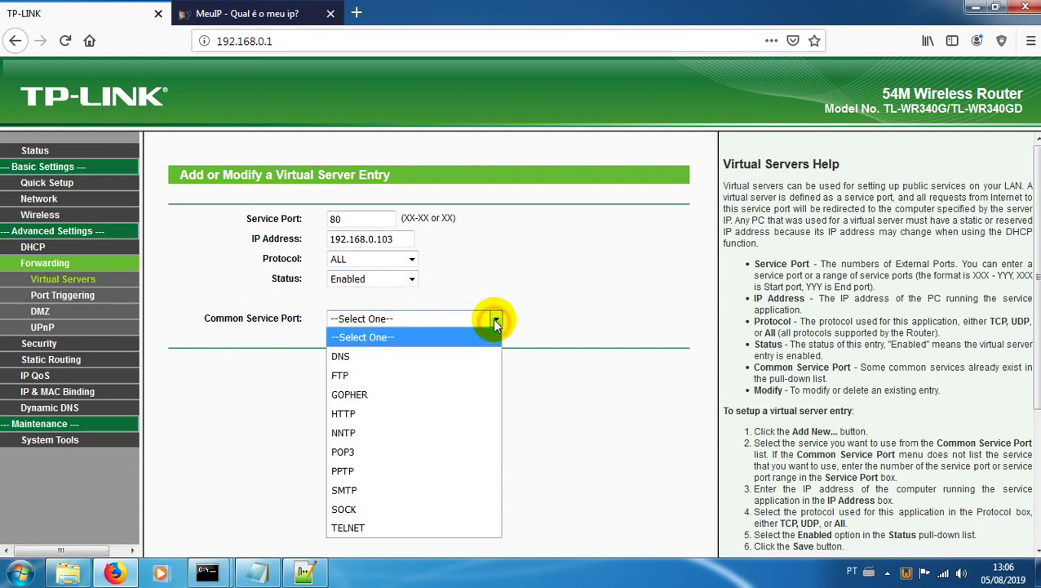
{"action": "left_click", "coordinate": [357, 410]}
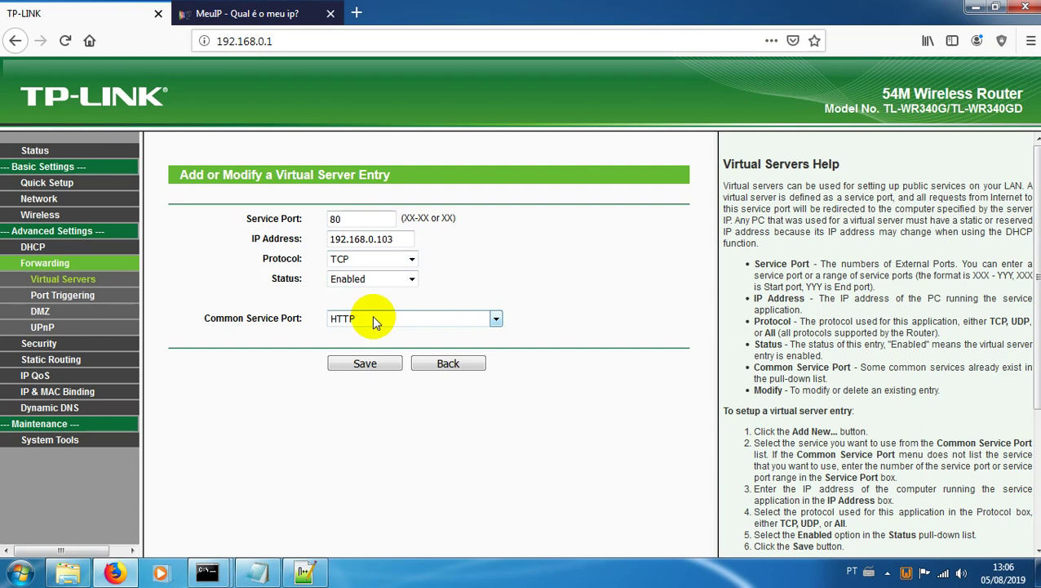
{"action": "left_click", "coordinate": [482, 320]}
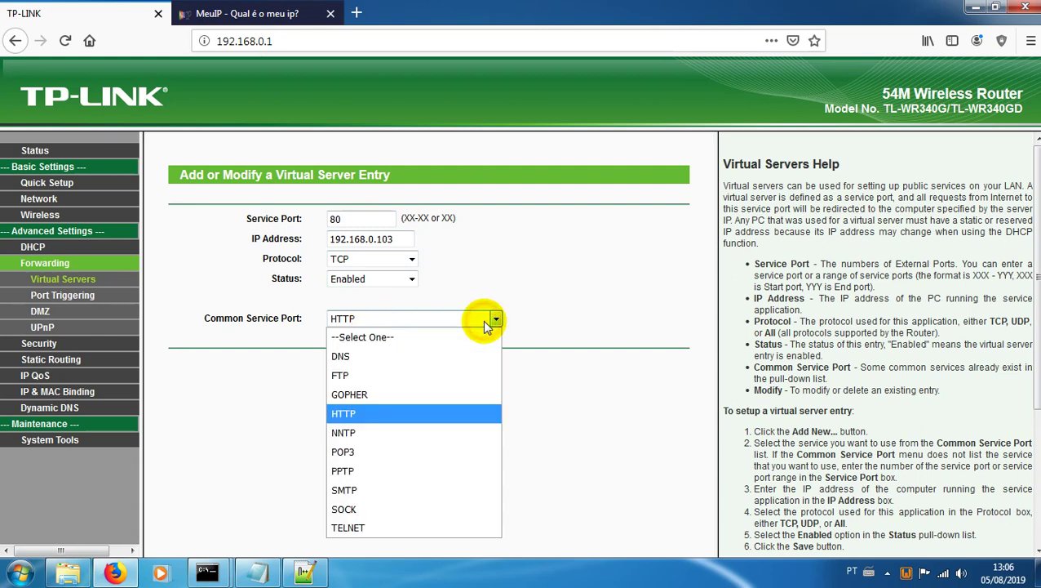
{"action": "left_click", "coordinate": [408, 338]}
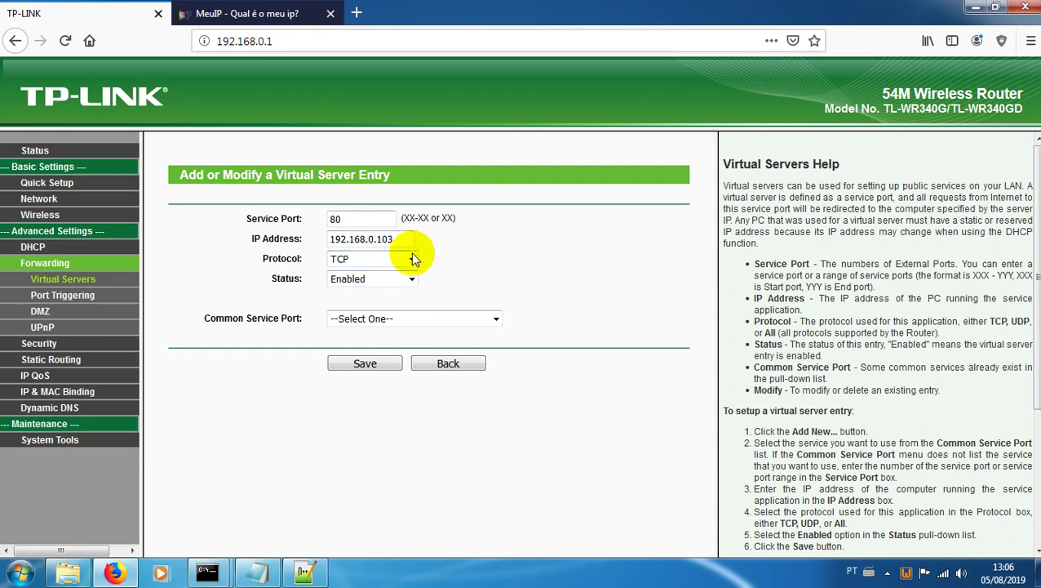
{"action": "left_click", "coordinate": [399, 259]}
{"action": "left_click", "coordinate": [368, 273]}
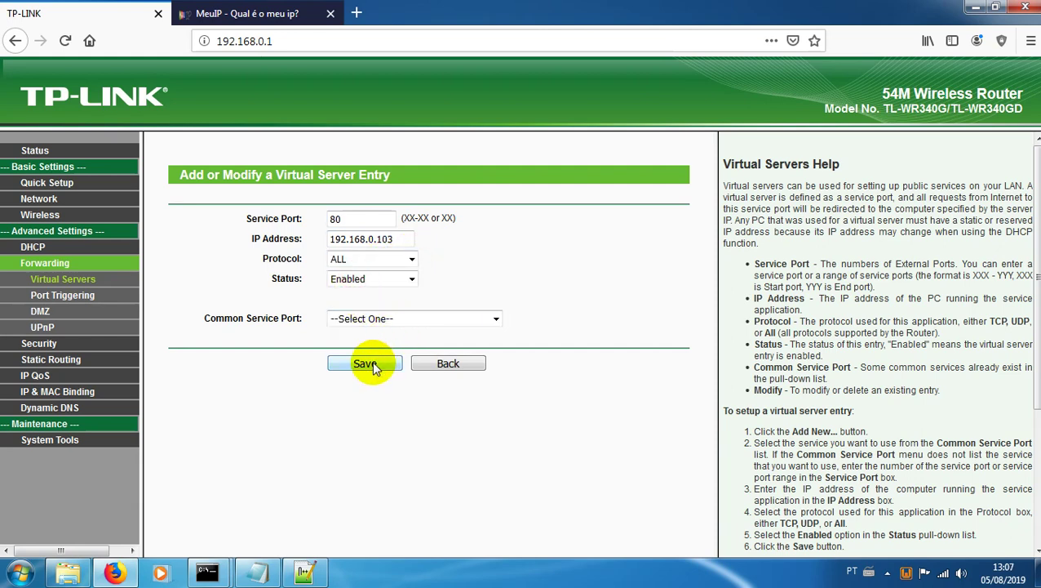
{"action": "left_click", "coordinate": [381, 361]}
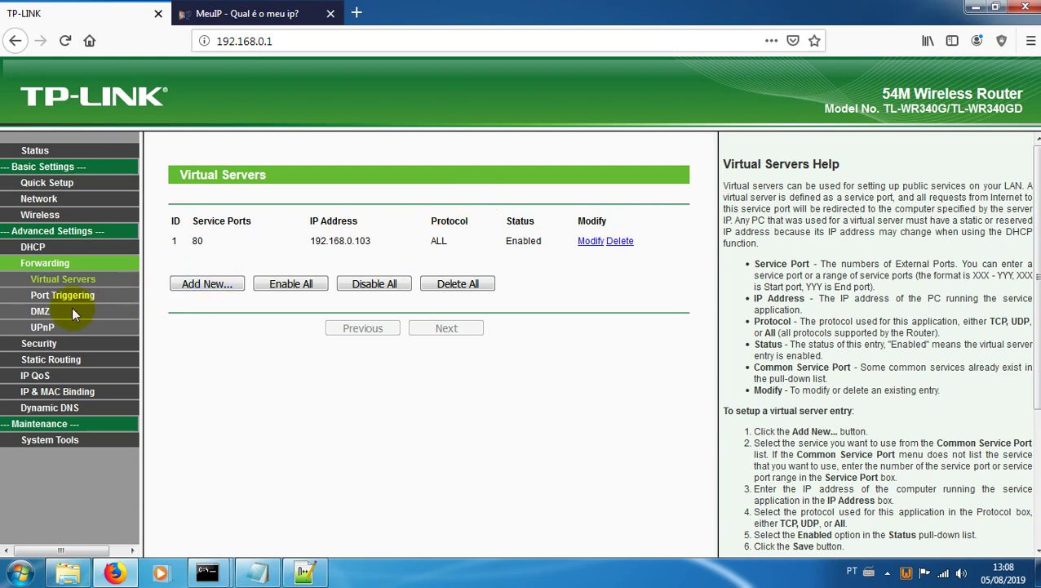
Step: Review the saved port 80 entry and move on to the DMZ settings
{"action": "left_click", "coordinate": [46, 317]}
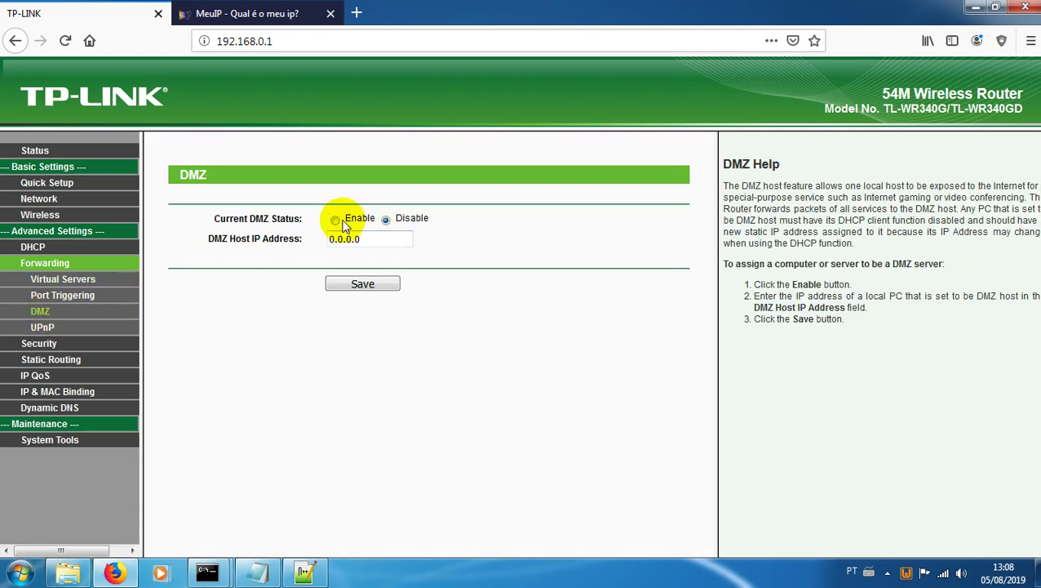
Step: Enable DMZ with host IP 192.168.0.103 and save it
{"action": "left_click", "coordinate": [335, 220]}
{"action": "left_click_drag", "start_coordinate": [367, 238], "coordinate": [282, 242]}
{"action": "type", "text": "19"}
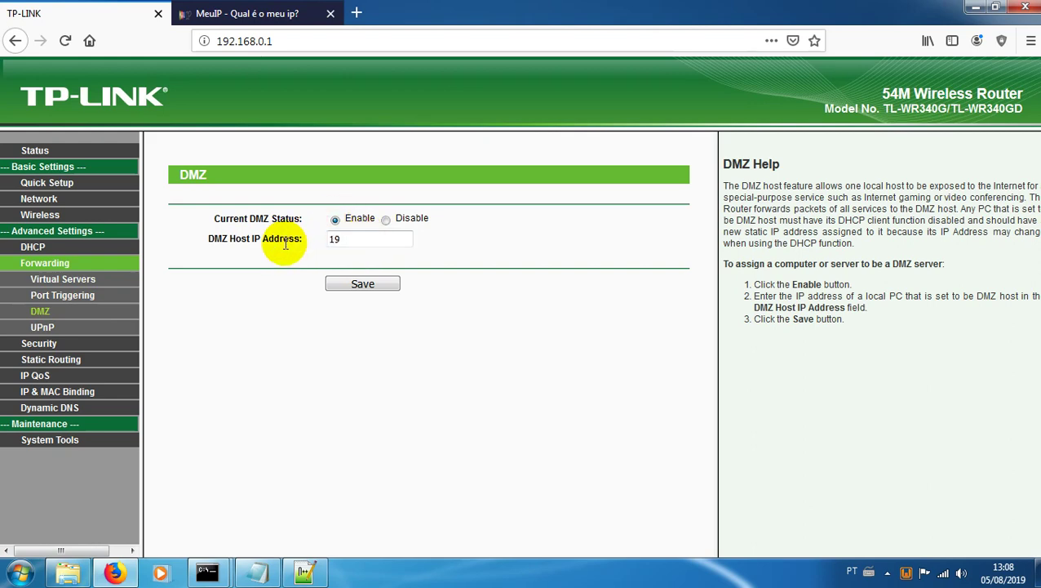
{"action": "type", "text": "2.168.0.103"}
{"action": "left_click", "coordinate": [382, 286]}
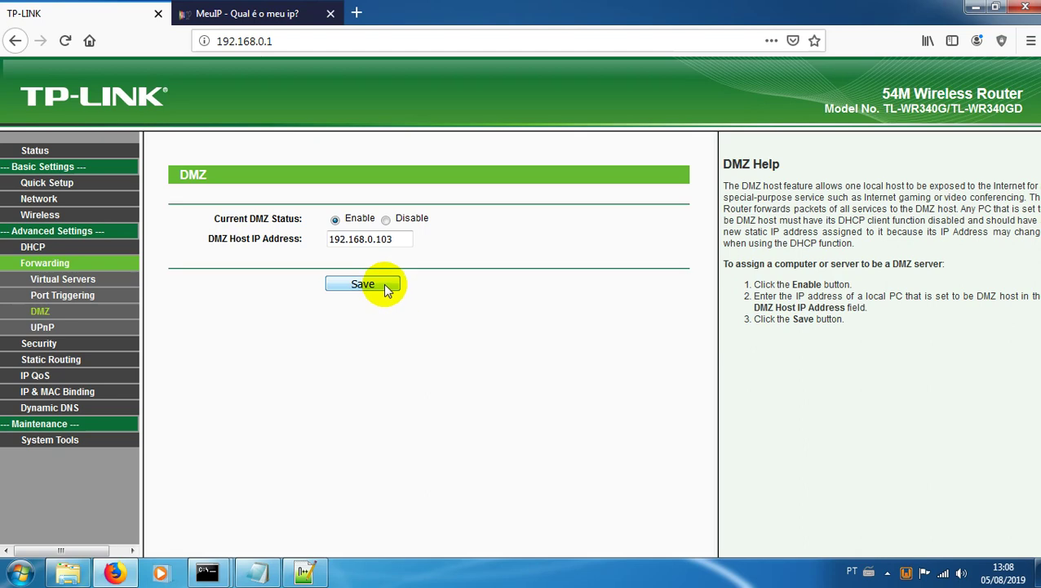
Step: Confirm the local IP in the command window and recheck the Virtual Servers and DMZ pages
{"action": "mouse_move", "coordinate": [222, 571]}
{"action": "left_click", "coordinate": [278, 453]}
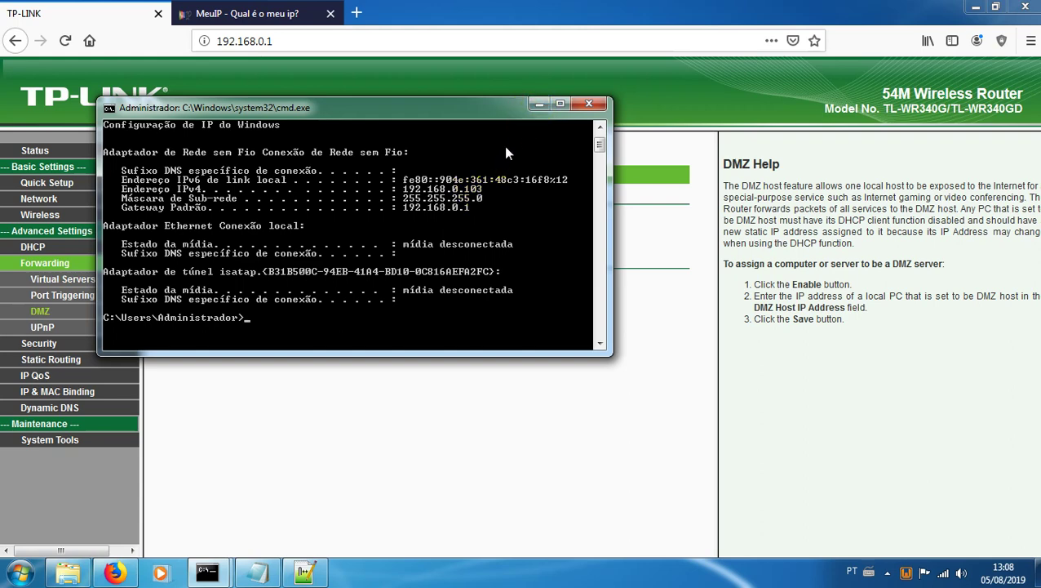
{"action": "left_click", "coordinate": [536, 105]}
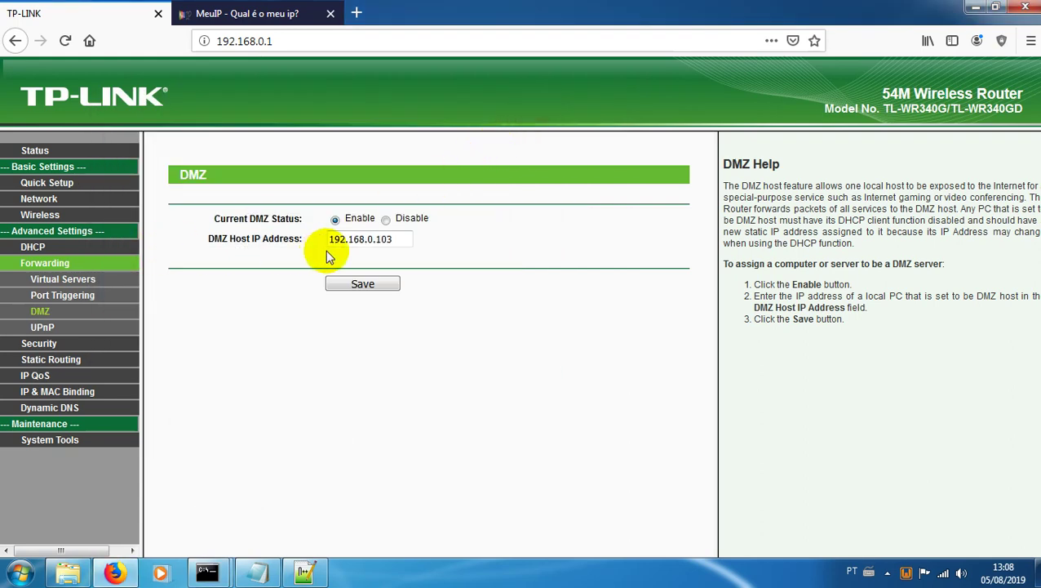
{"action": "left_click", "coordinate": [59, 282]}
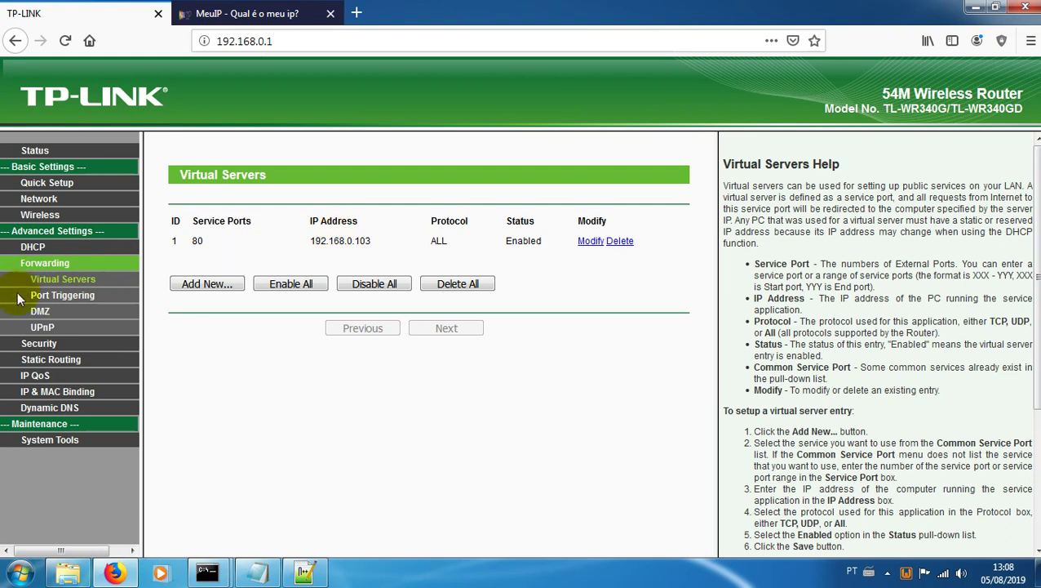
{"action": "left_click", "coordinate": [41, 312]}
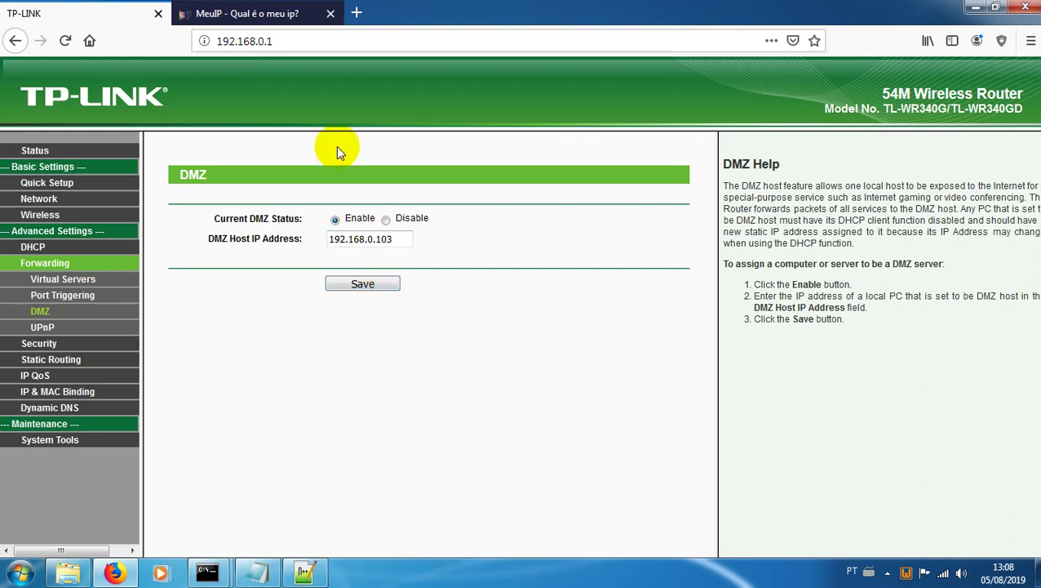
Step: Go to the MeuIP page and put the WampServer server online
{"action": "left_click", "coordinate": [300, 17]}
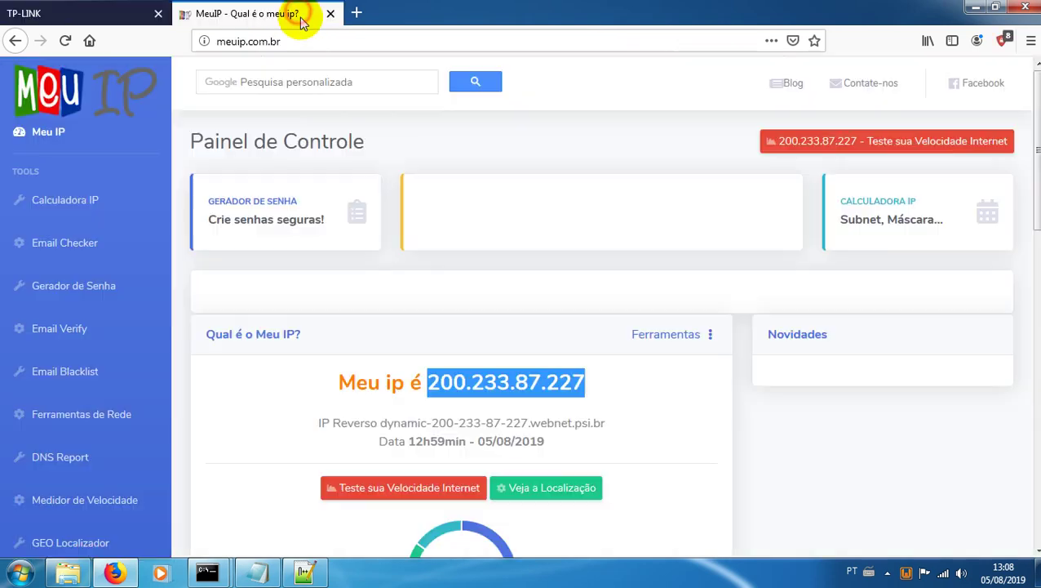
{"action": "left_click", "coordinate": [302, 35]}
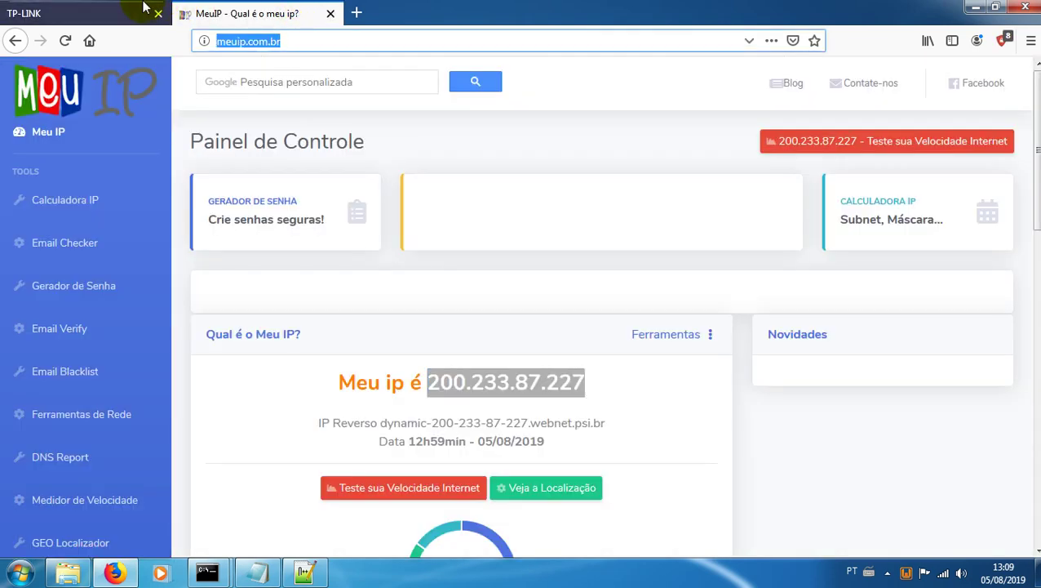
{"action": "left_click", "coordinate": [147, 13]}
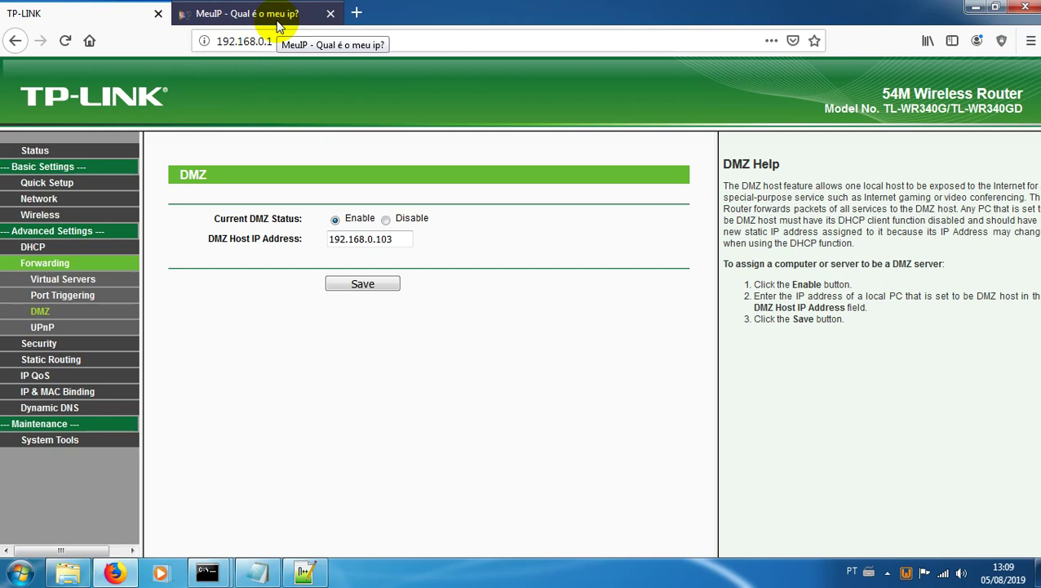
{"action": "left_click", "coordinate": [278, 25]}
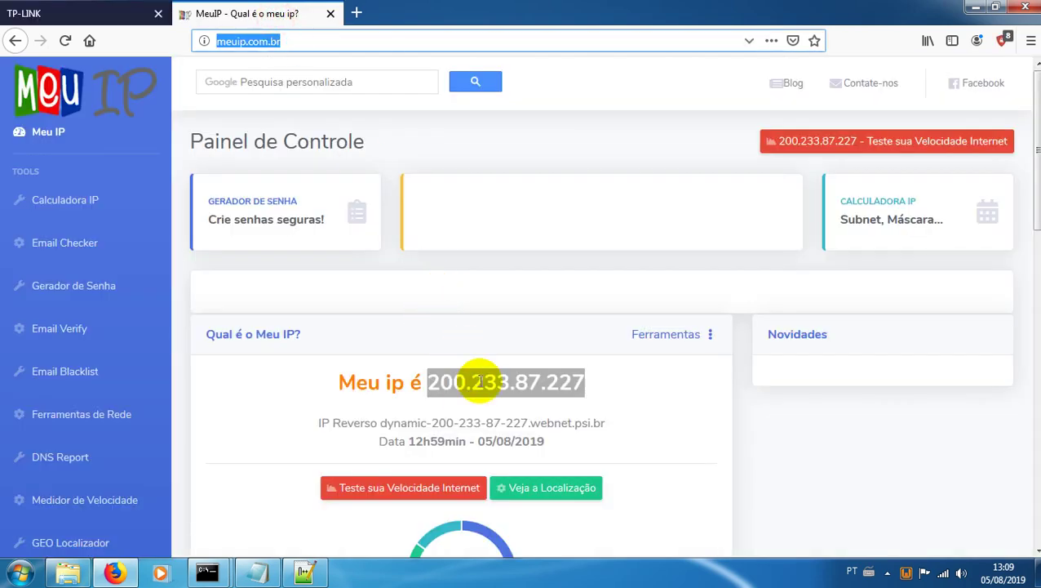
{"action": "left_click", "coordinate": [431, 381]}
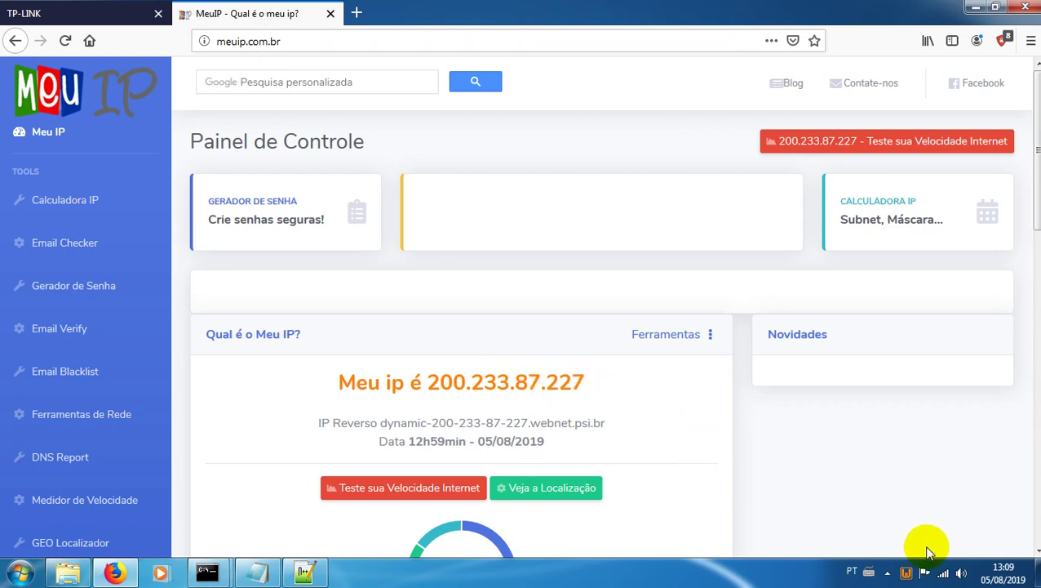
{"action": "left_click", "coordinate": [906, 572]}
{"action": "left_click", "coordinate": [956, 566]}
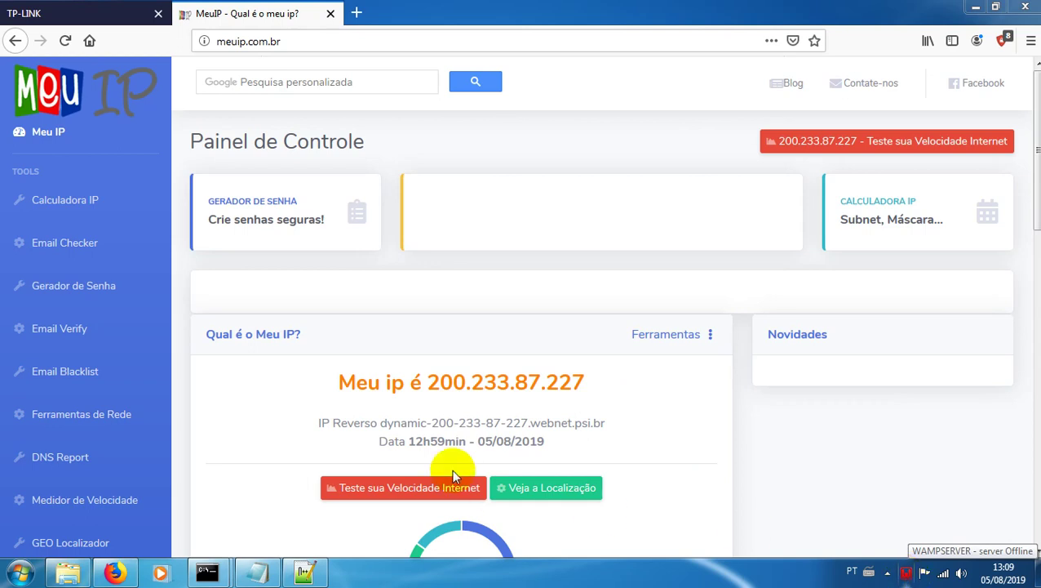
Step: Copy the public IP 200.233.87.227 and load it in a new tab
{"action": "left_click_drag", "start_coordinate": [425, 384], "coordinate": [586, 387]}
{"action": "key", "text": "ctrl+c"}
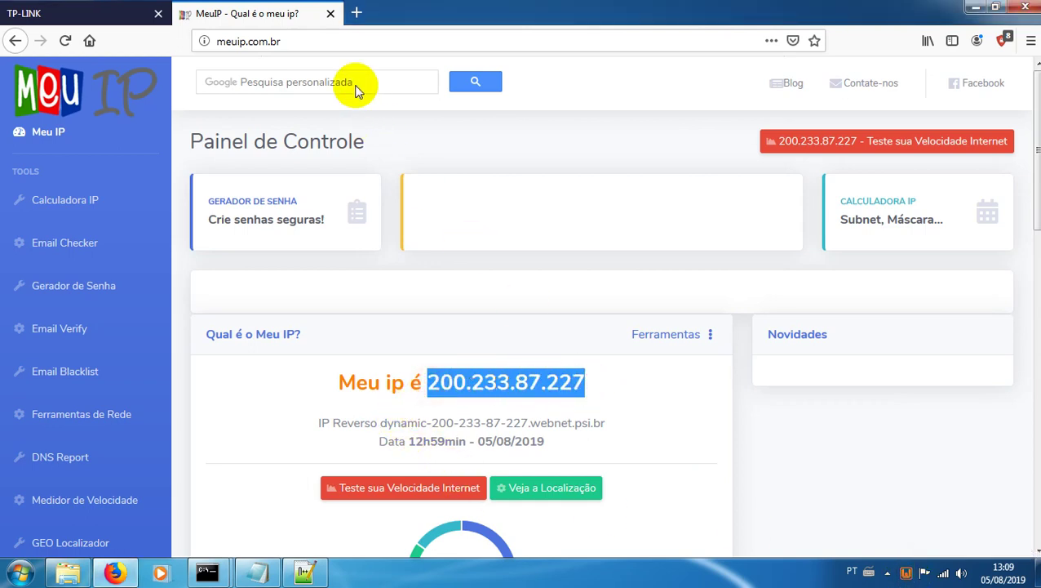
{"action": "left_click", "coordinate": [355, 14]}
{"action": "key", "text": "ctrl+v"}
{"action": "key", "text": "Return"}
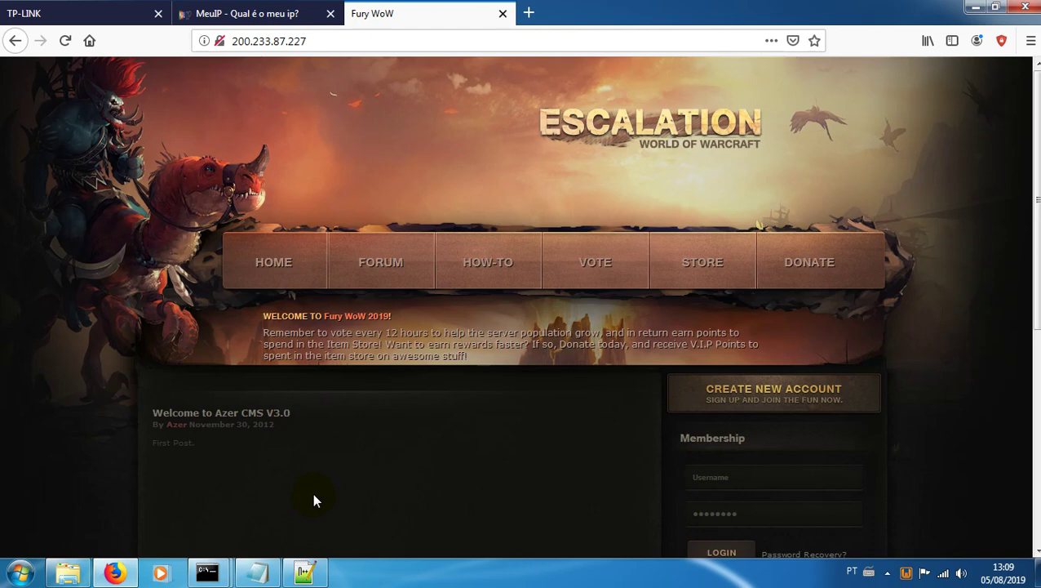
Step: Launch HeidiSQL, connect to the local server and view the auth.realmlist data
{"action": "left_click", "coordinate": [19, 571]}
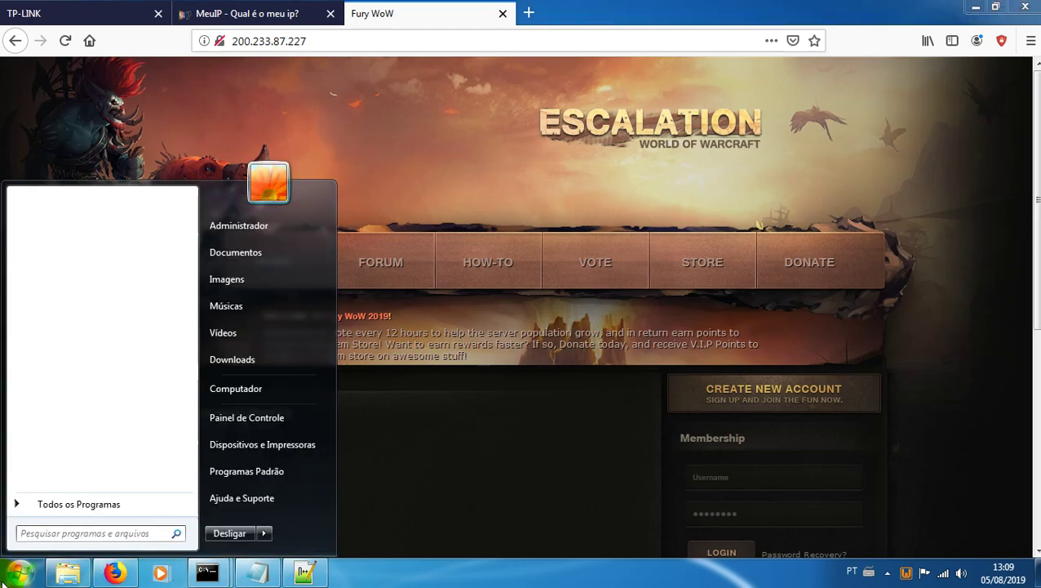
{"action": "type", "text": "heidi"}
{"action": "left_click", "coordinate": [49, 226]}
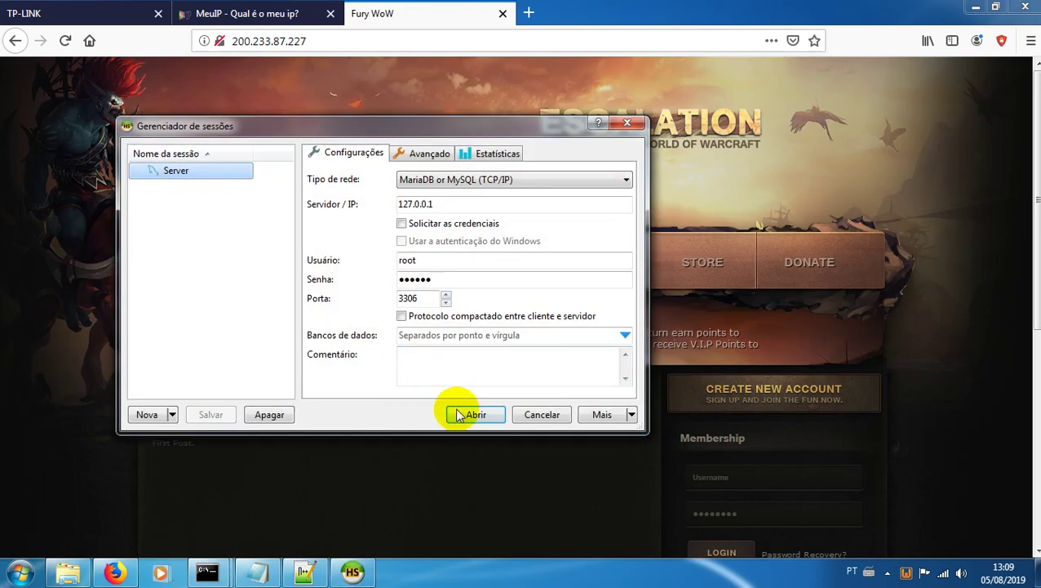
{"action": "left_click", "coordinate": [476, 415]}
{"action": "left_click", "coordinate": [14, 77]}
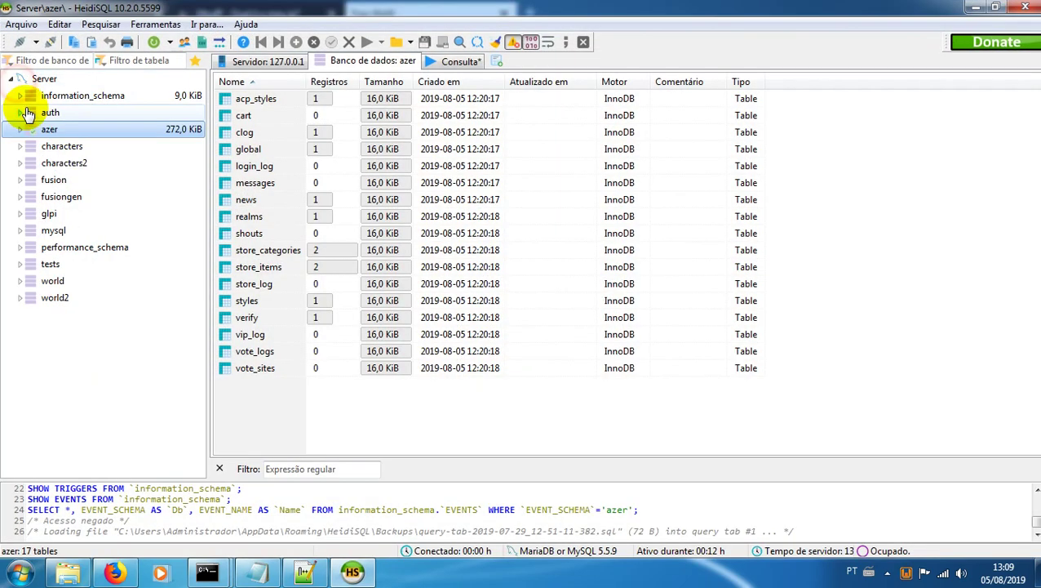
{"action": "left_click", "coordinate": [18, 113]}
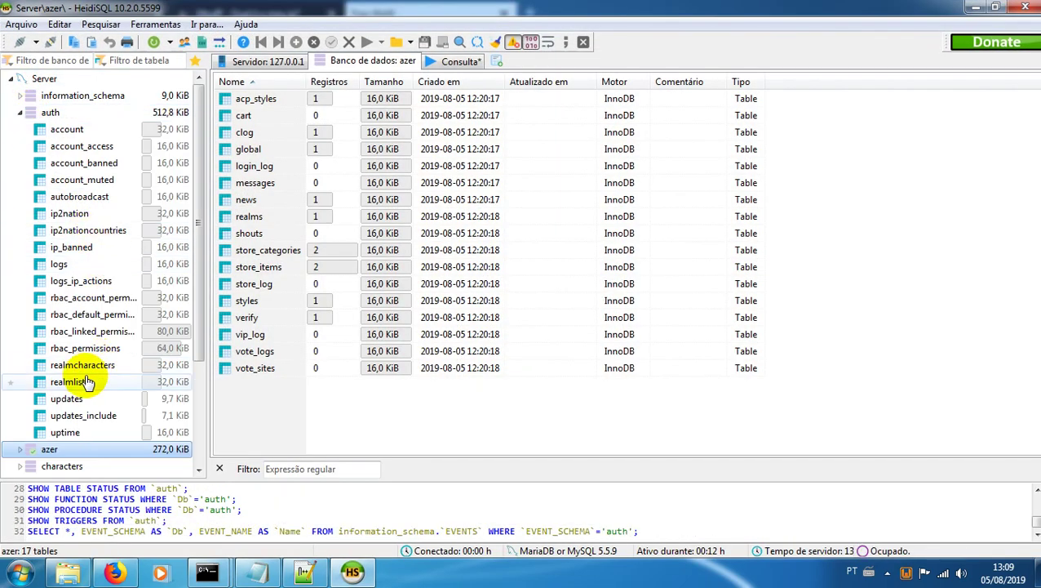
{"action": "left_click", "coordinate": [69, 382]}
{"action": "left_click", "coordinate": [549, 61]}
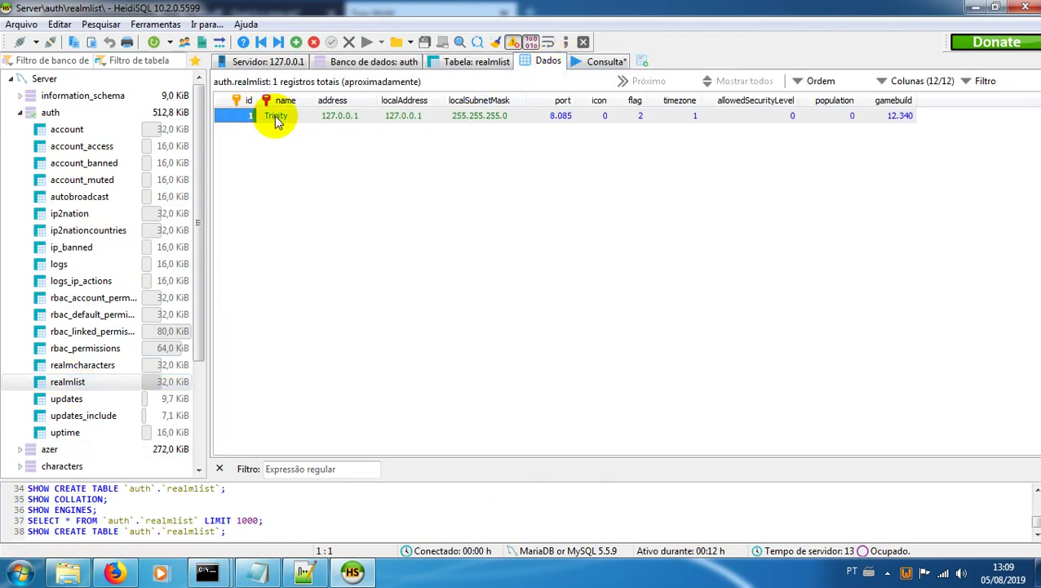
Step: Change the Trinity realm's address to 200.233.87.227, then return to Firefox
{"action": "left_click", "coordinate": [341, 120]}
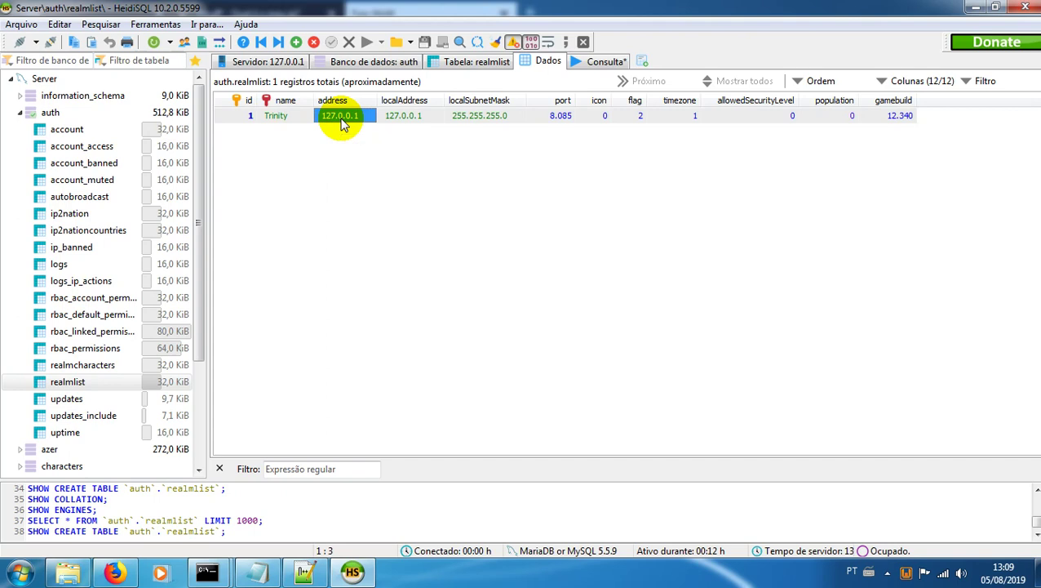
{"action": "left_click", "coordinate": [343, 121]}
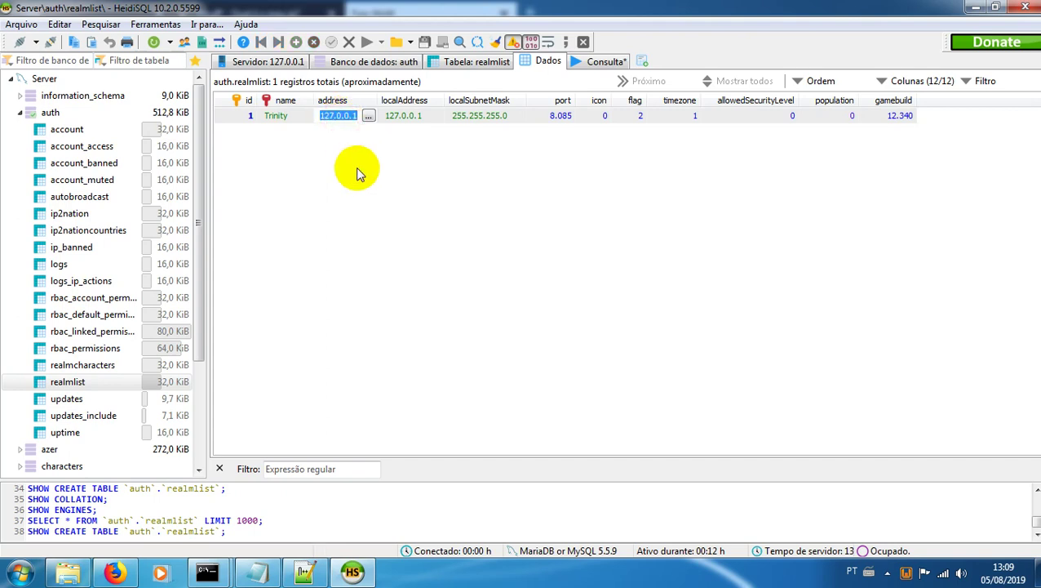
{"action": "key", "text": "ctrl+v"}
{"action": "key", "text": "Return"}
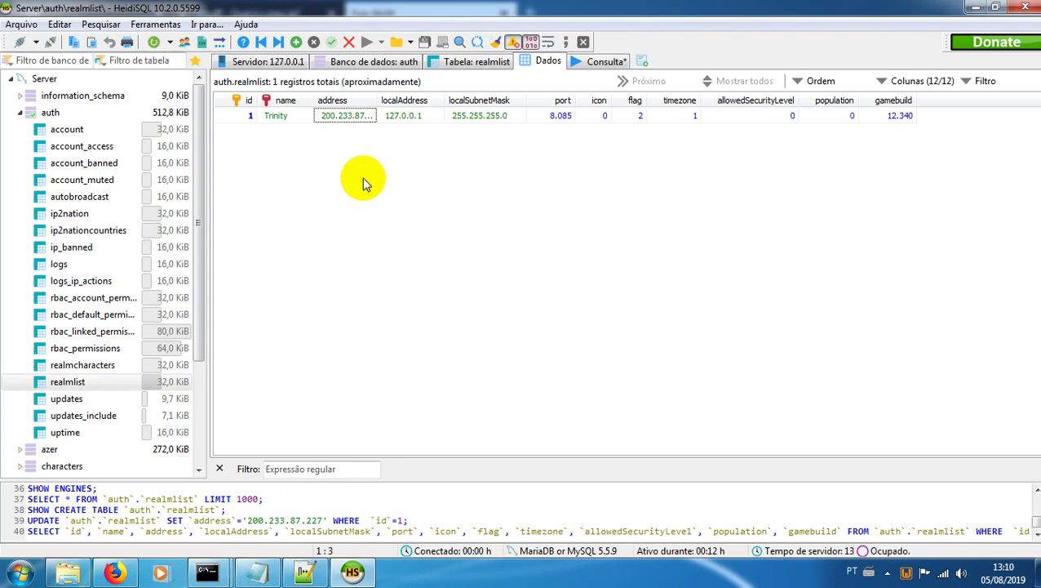
{"action": "left_click", "coordinate": [350, 119]}
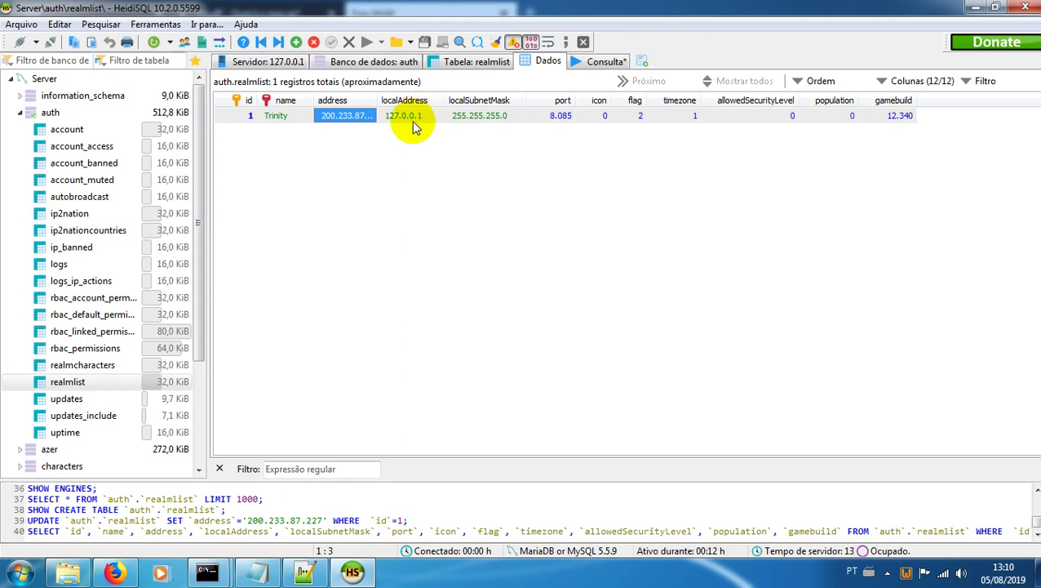
{"action": "left_click", "coordinate": [408, 263]}
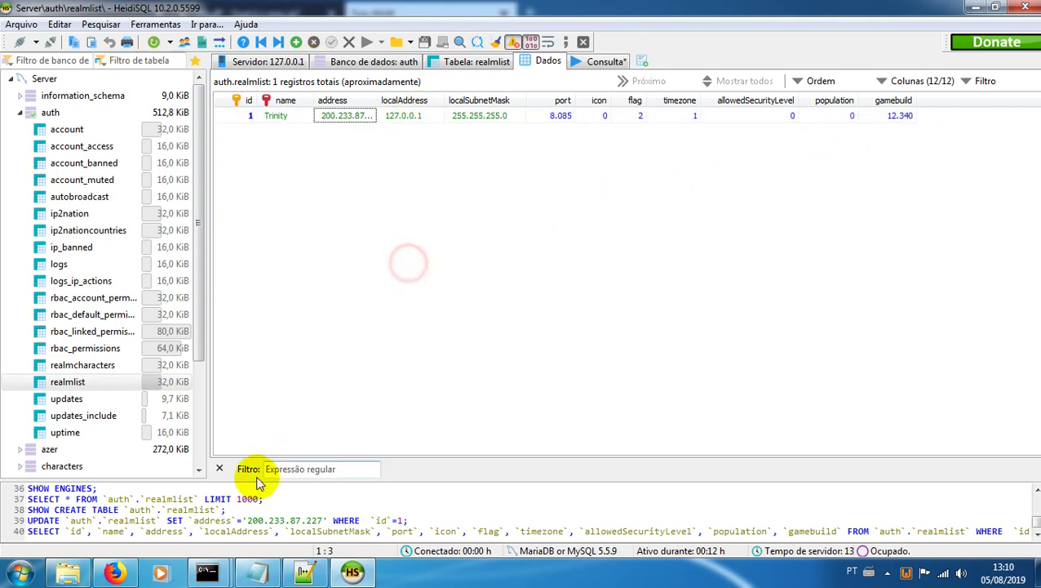
{"action": "left_click", "coordinate": [115, 572]}
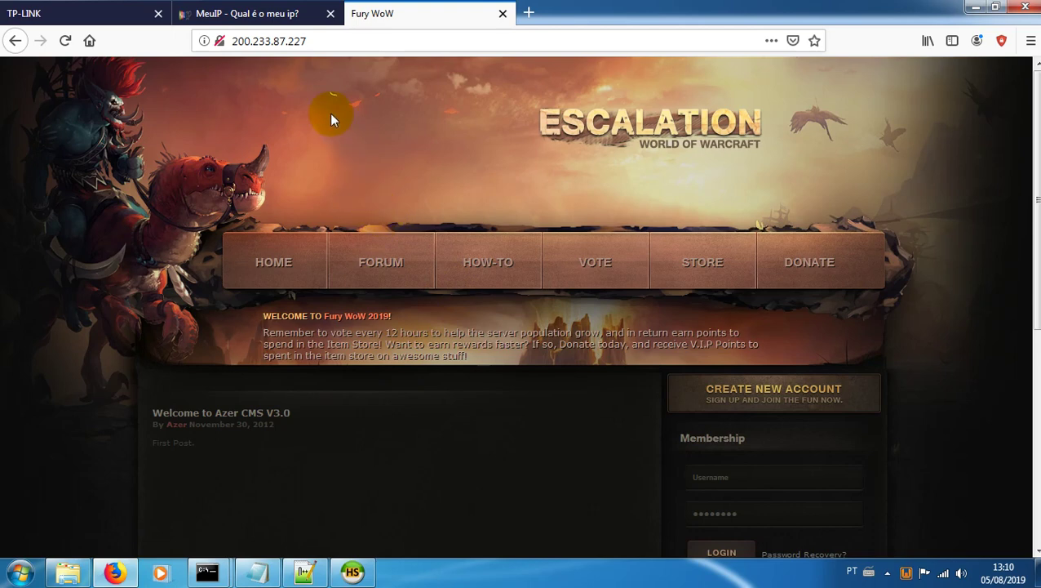
Step: Close the Fury WoW tab, keeping the MeuIP page open
{"action": "left_click", "coordinate": [291, 18]}
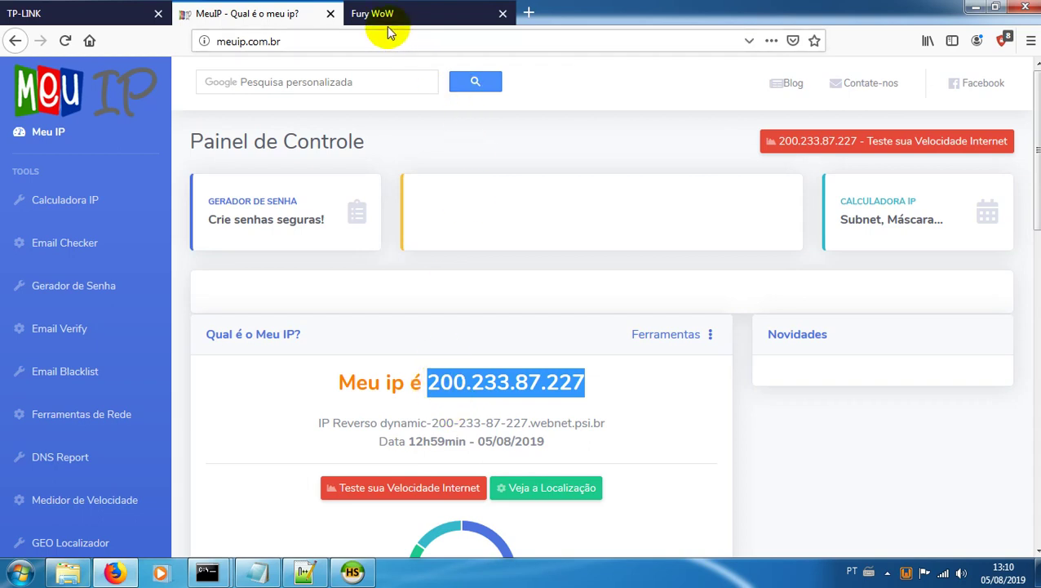
{"action": "left_click", "coordinate": [502, 16]}
Step: Load noip.com in the browser and dismiss the translation bar
{"action": "left_click", "coordinate": [318, 35]}
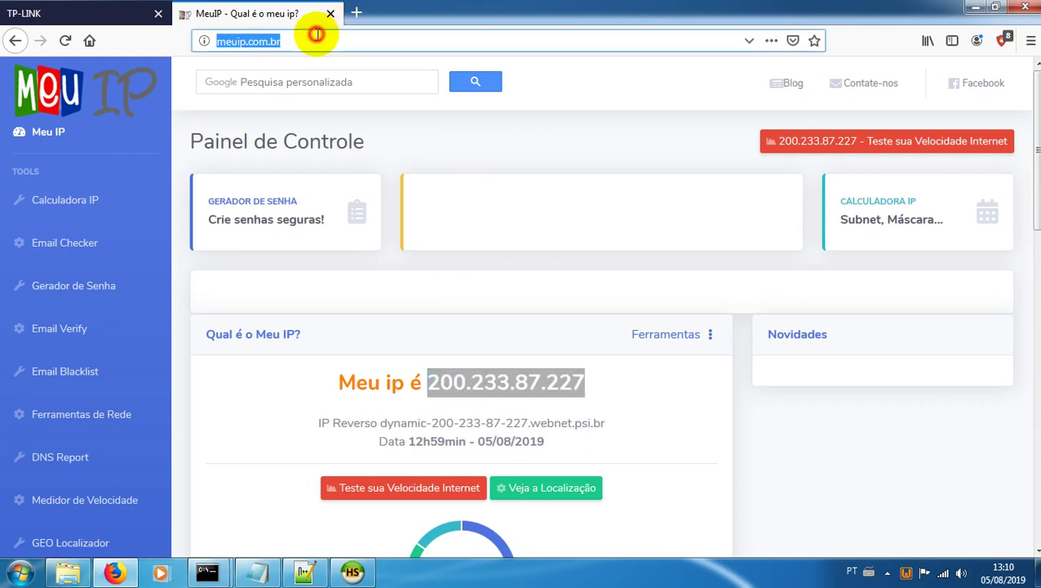
{"action": "type", "text": "noip.com"}
{"action": "key", "text": "Return"}
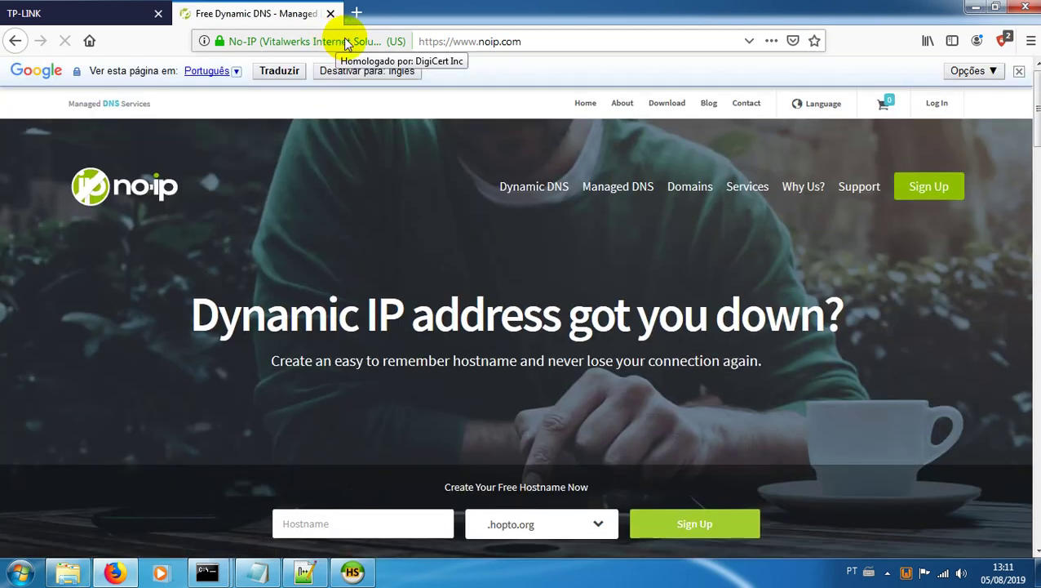
{"action": "left_click", "coordinate": [1020, 71]}
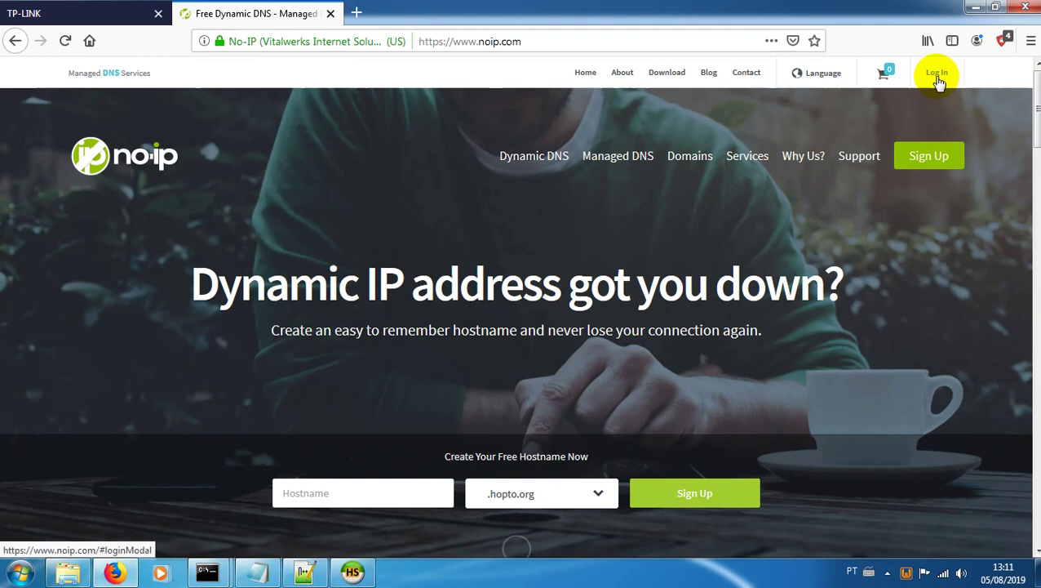
Step: Look over the No-IP sign-up form and its free hostname domains, then go back
{"action": "left_click", "coordinate": [932, 157]}
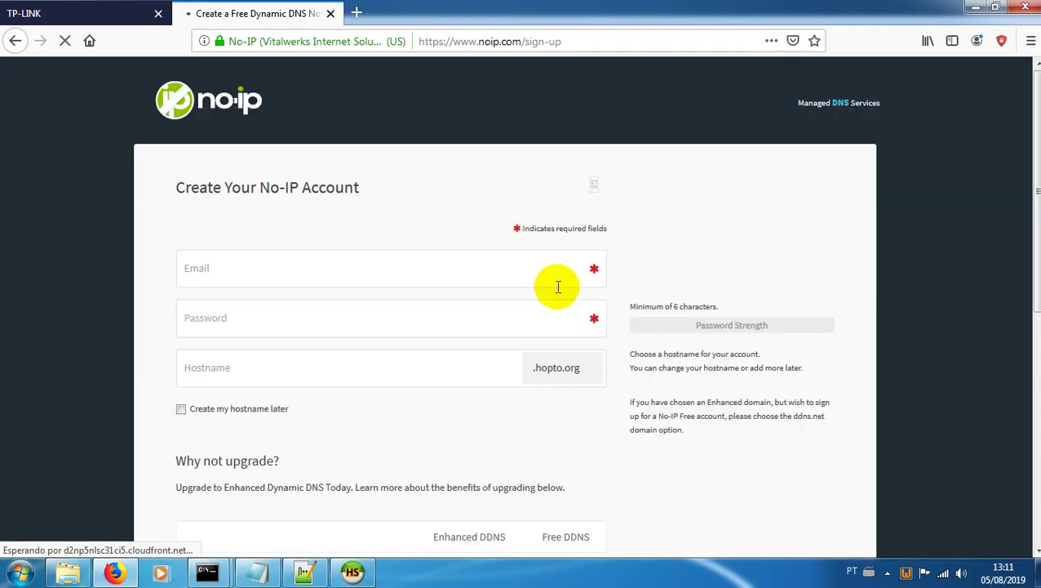
{"action": "scroll", "coordinate": [302, 258], "scroll_direction": "down", "scroll_amount": 3}
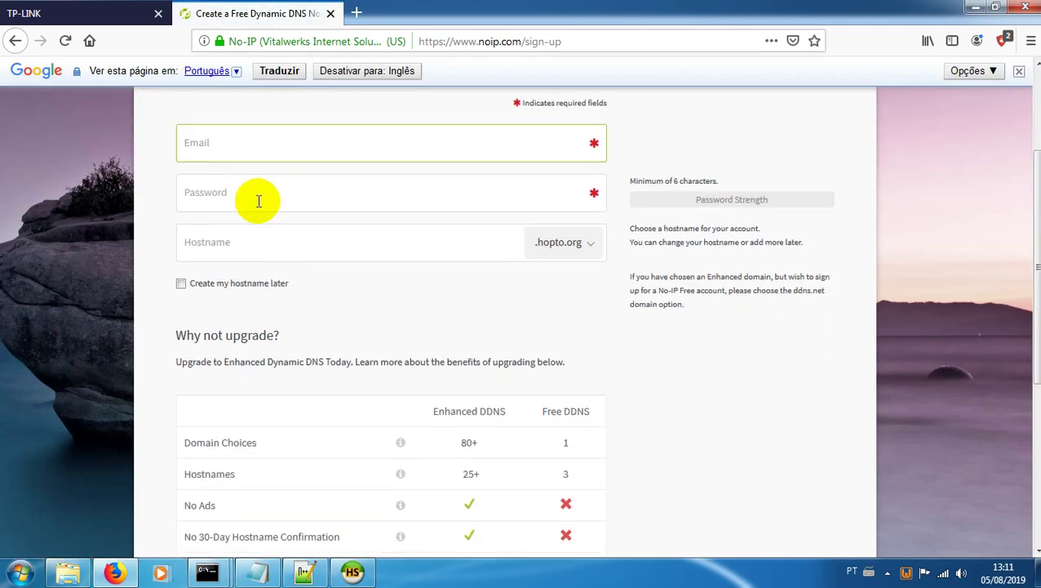
{"action": "left_click", "coordinate": [272, 244]}
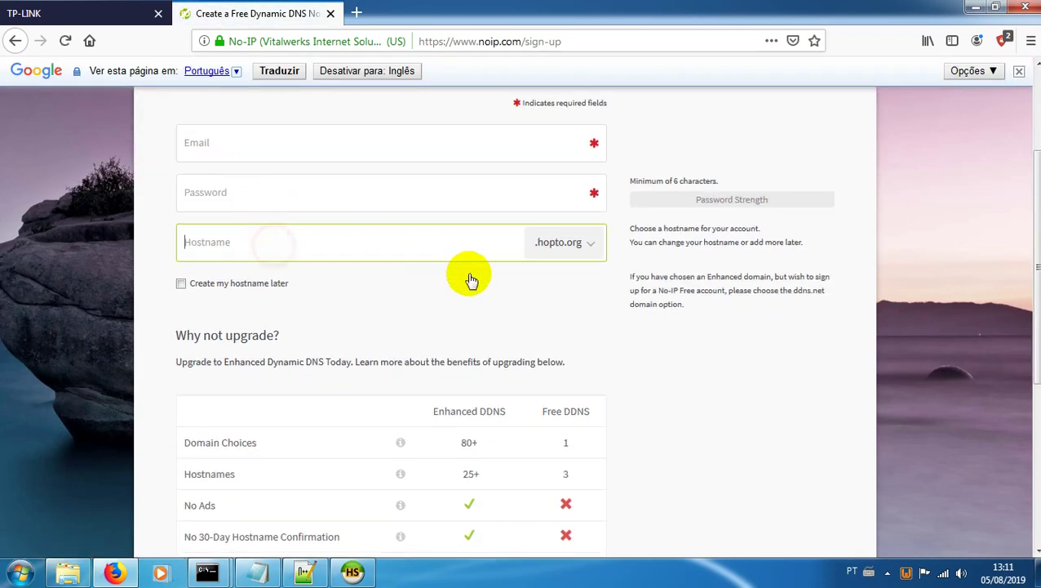
{"action": "left_click", "coordinate": [594, 251]}
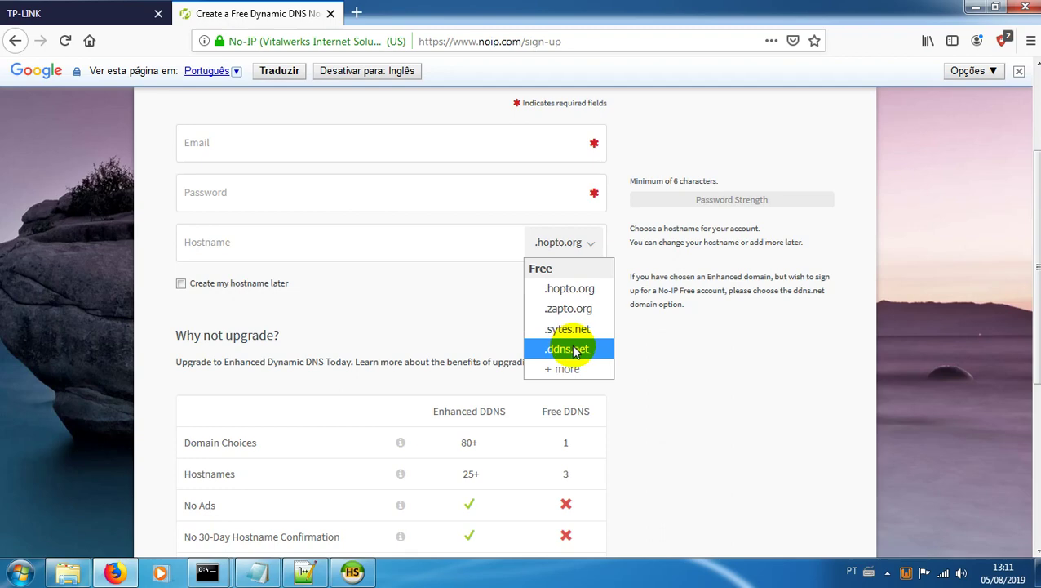
{"action": "left_click", "coordinate": [362, 250]}
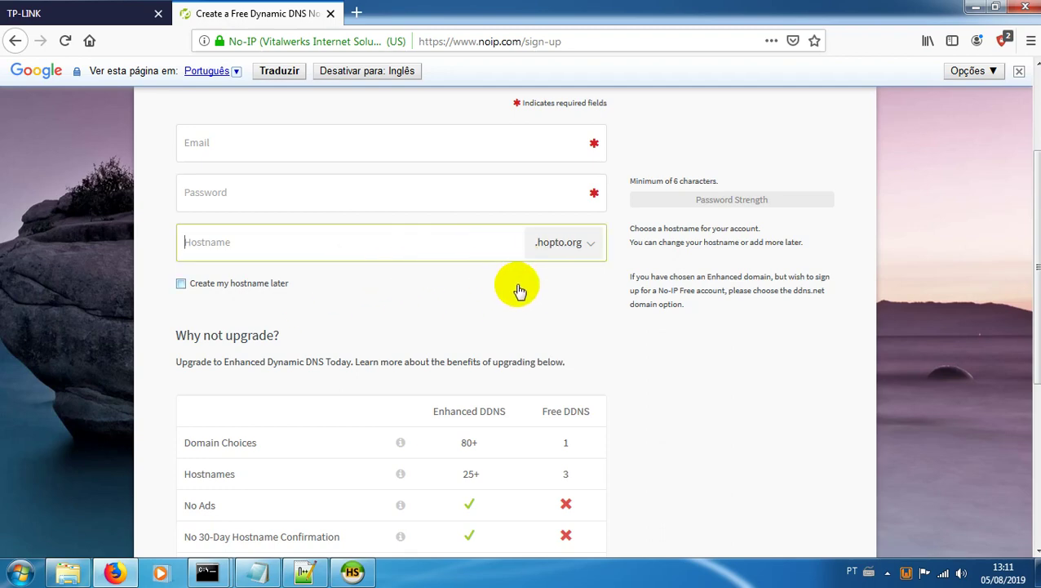
{"action": "scroll", "coordinate": [518, 284], "scroll_direction": "up", "scroll_amount": 3}
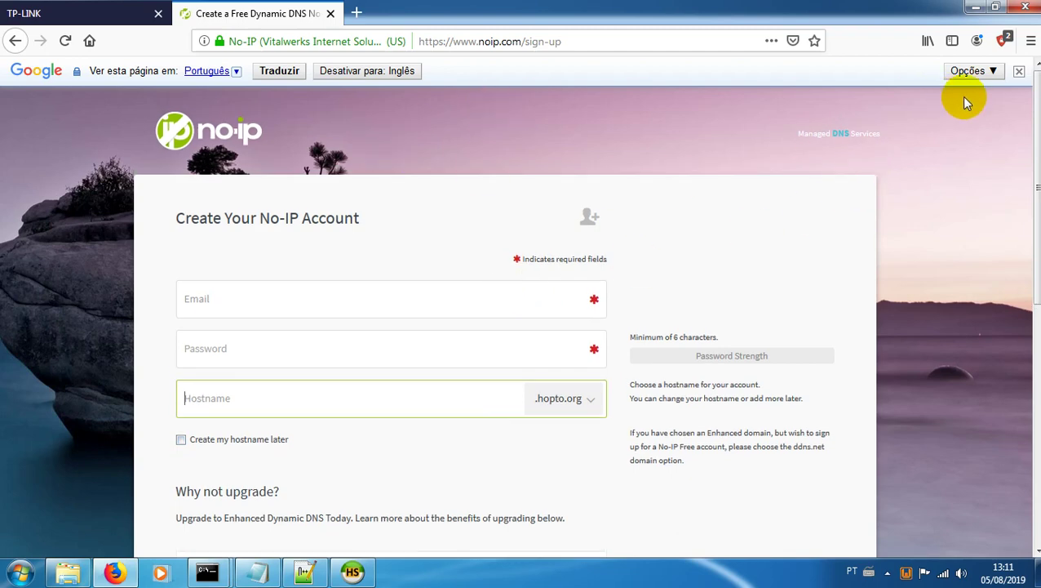
{"action": "left_click", "coordinate": [1019, 71]}
{"action": "scroll", "coordinate": [455, 201], "scroll_direction": "down", "scroll_amount": 5}
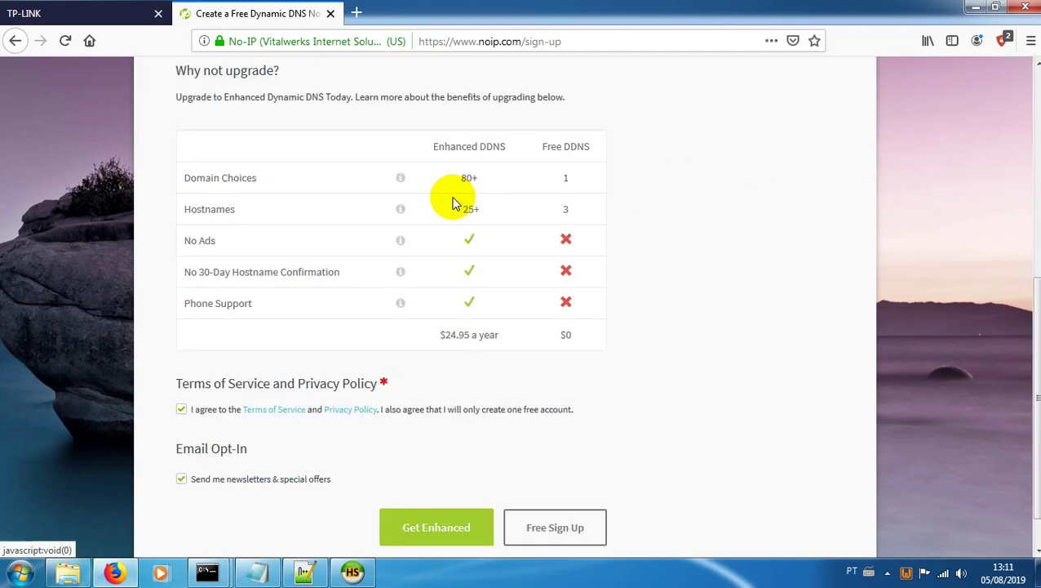
{"action": "scroll", "coordinate": [456, 201], "scroll_direction": "up", "scroll_amount": 5}
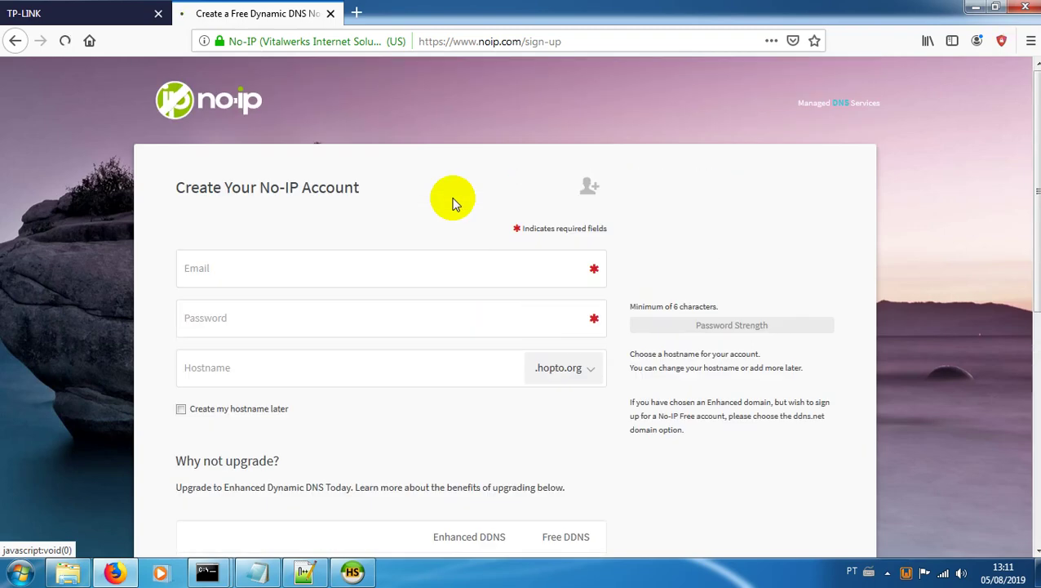
{"action": "key", "text": "alt+Left"}
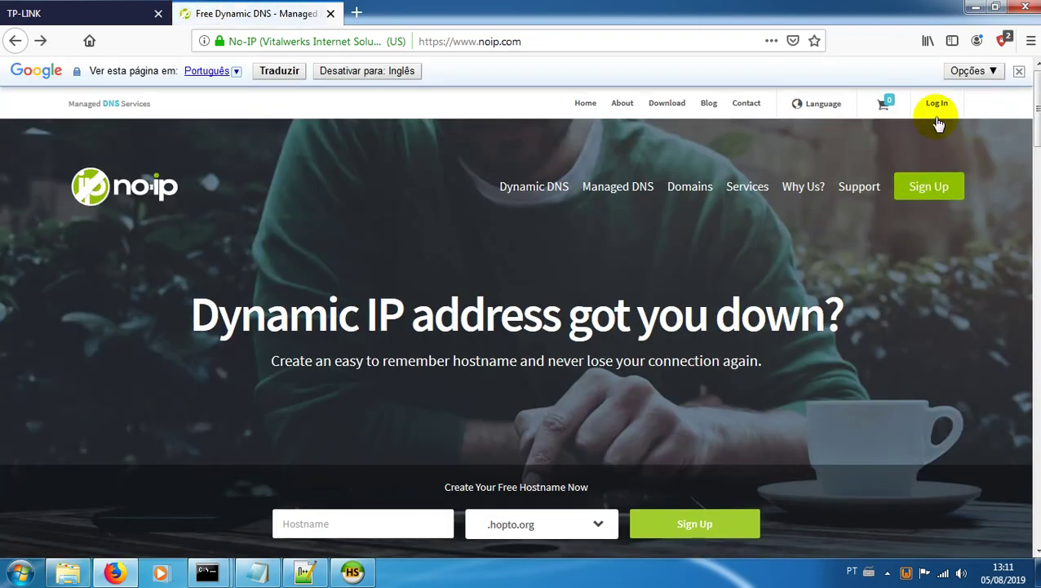
Step: Open the No-IP log-in form and enter the account e-mail address
{"action": "left_click", "coordinate": [936, 103]}
{"action": "left_click", "coordinate": [501, 190]}
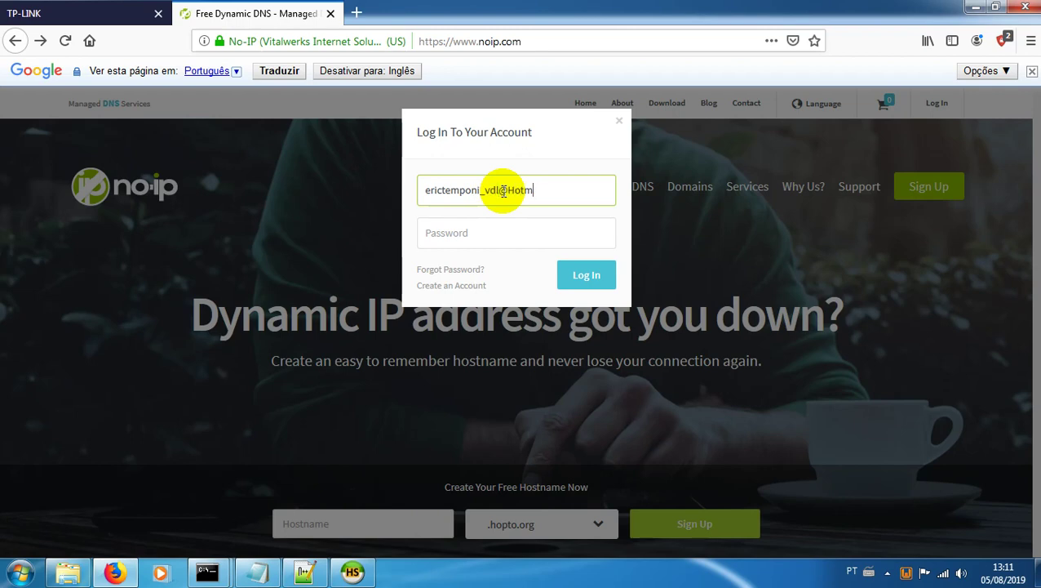
Step: Enter the account password to sign in to No-IP and decline Firefox's offer to save the login
{"action": "key", "text": "Tab"}
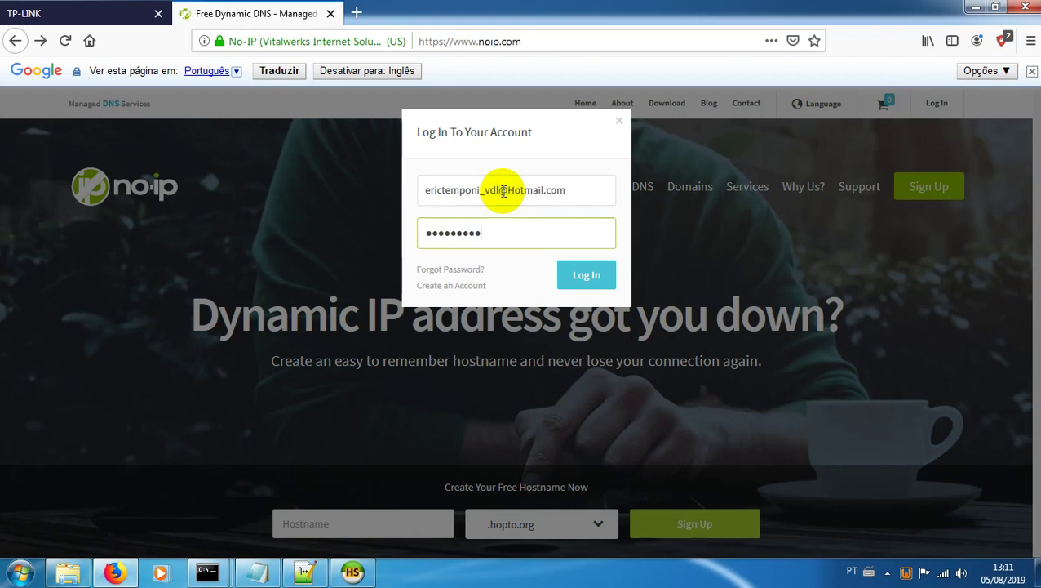
{"action": "type", "text": "1"}
{"action": "key", "text": "Return"}
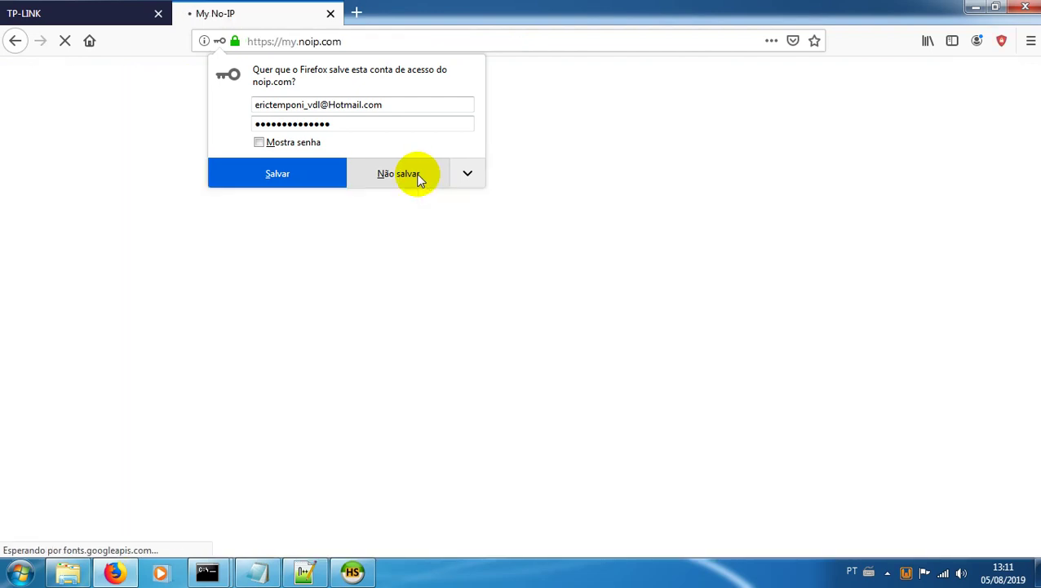
{"action": "left_click", "coordinate": [416, 176]}
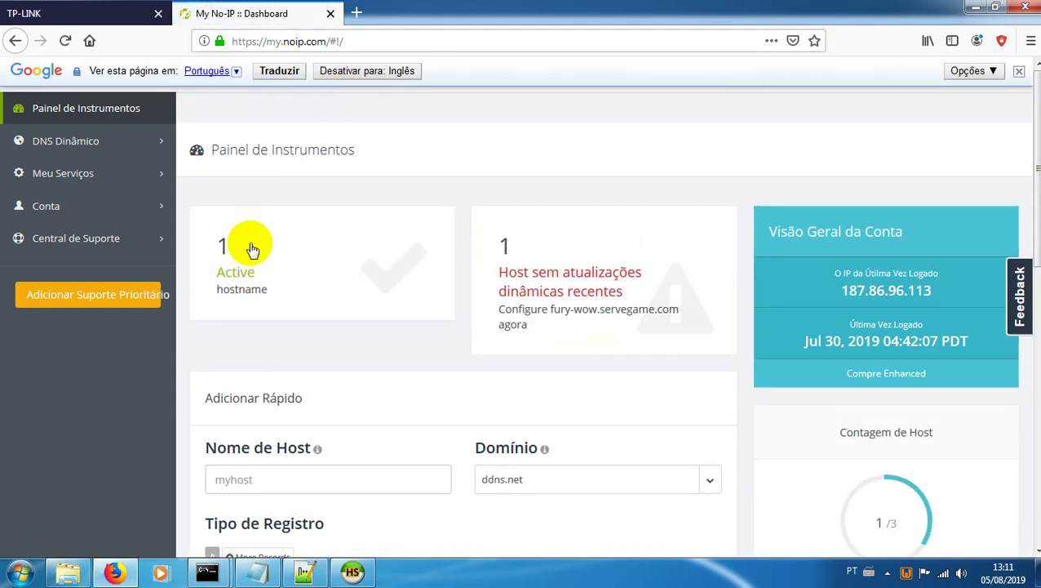
{"action": "scroll", "coordinate": [245, 261], "scroll_direction": "down", "scroll_amount": 2}
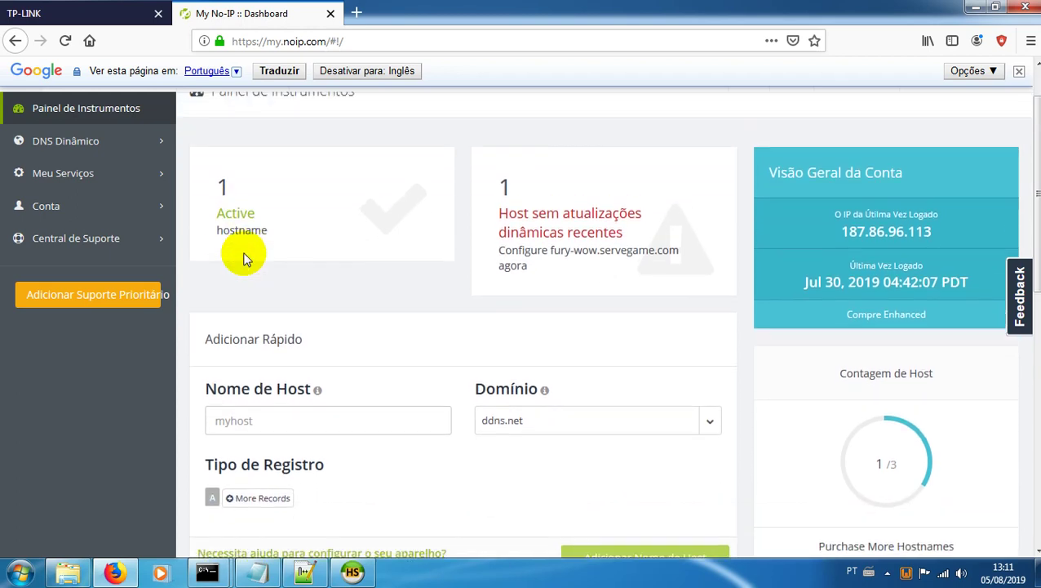
{"action": "scroll", "coordinate": [246, 260], "scroll_direction": "up", "scroll_amount": 2}
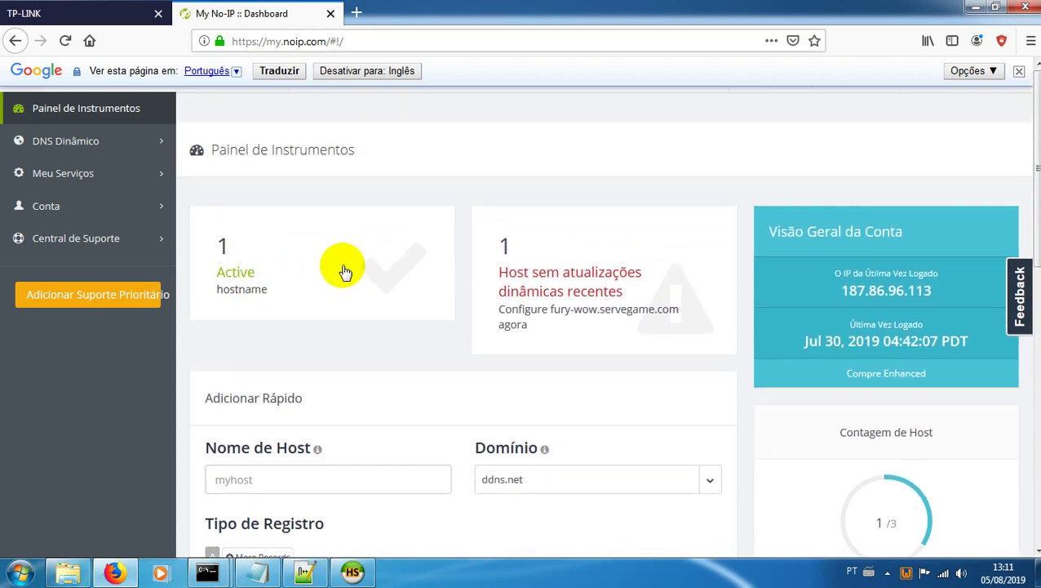
{"action": "left_click", "coordinate": [273, 258]}
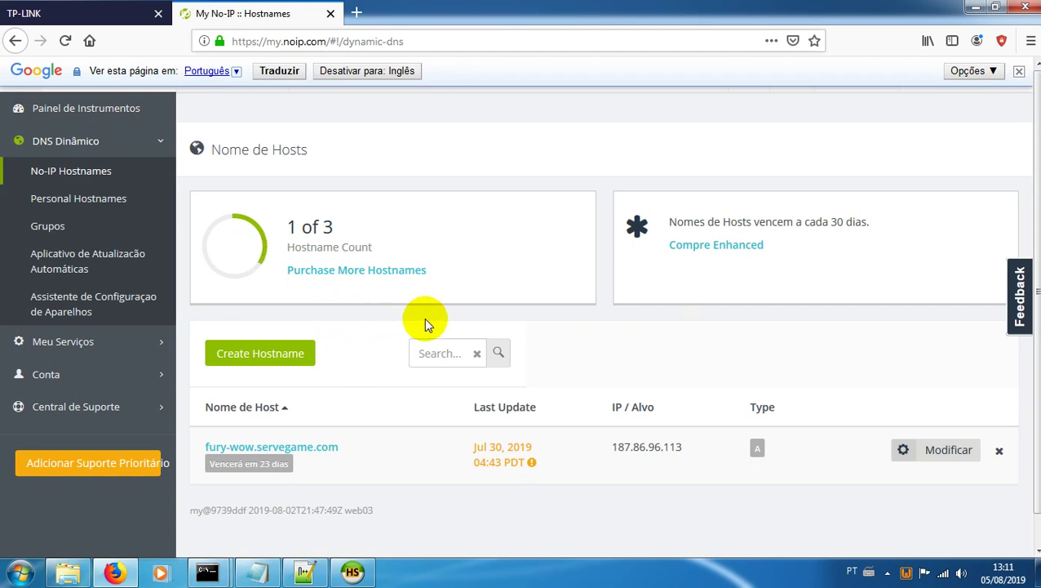
{"action": "scroll", "coordinate": [332, 348], "scroll_direction": "down", "scroll_amount": 1}
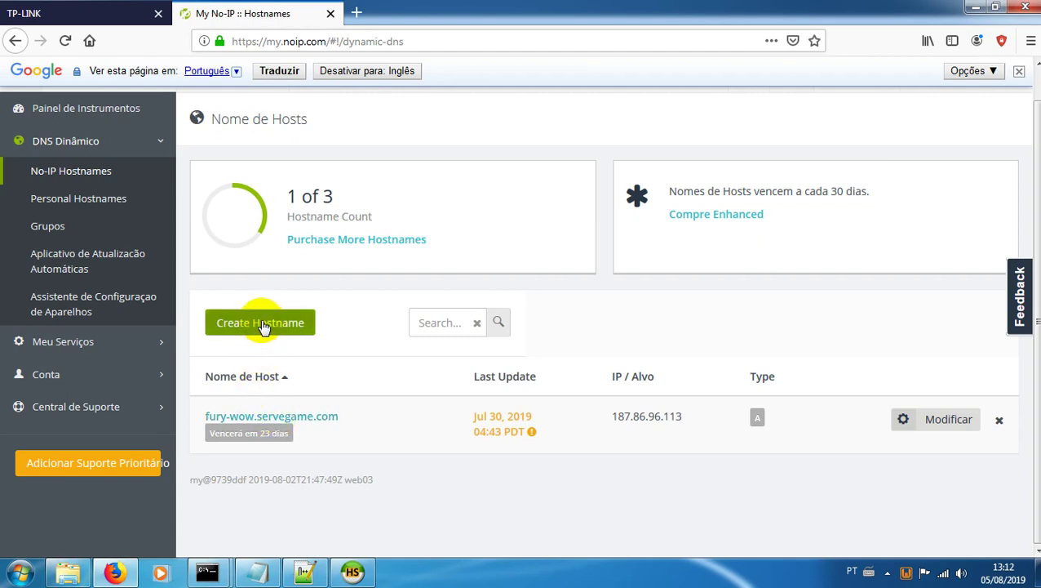
{"action": "scroll", "coordinate": [263, 326], "scroll_direction": "up", "scroll_amount": 1}
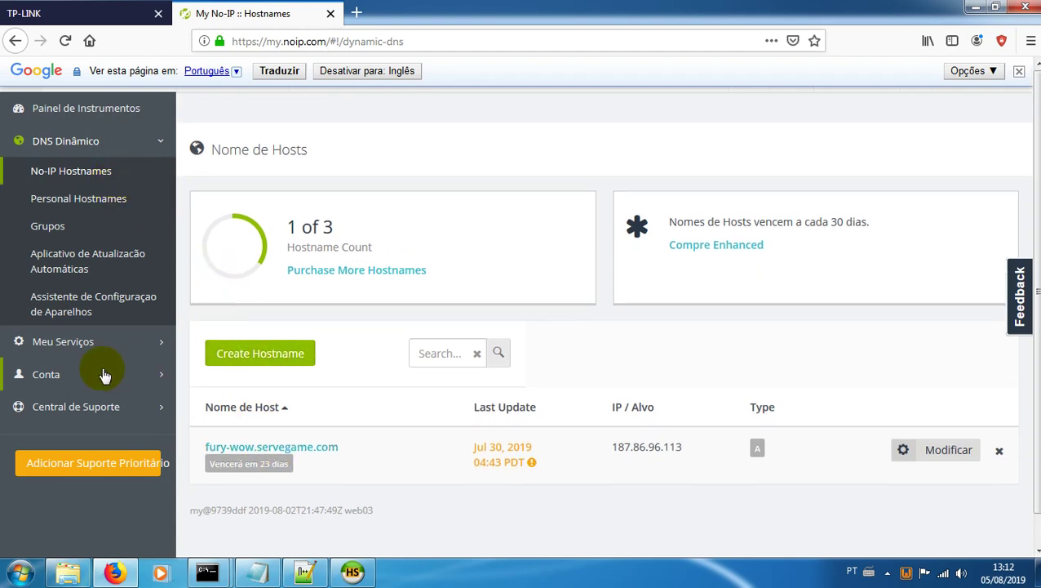
{"action": "left_click", "coordinate": [52, 377]}
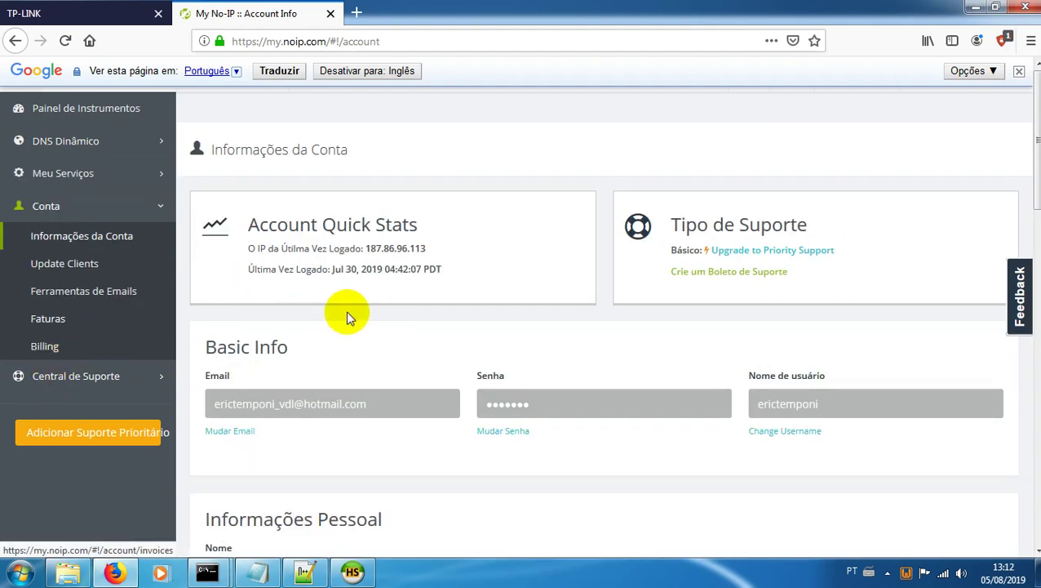
{"action": "scroll", "coordinate": [346, 316], "scroll_direction": "down", "scroll_amount": 6}
{"action": "scroll", "coordinate": [351, 317], "scroll_direction": "up", "scroll_amount": 6}
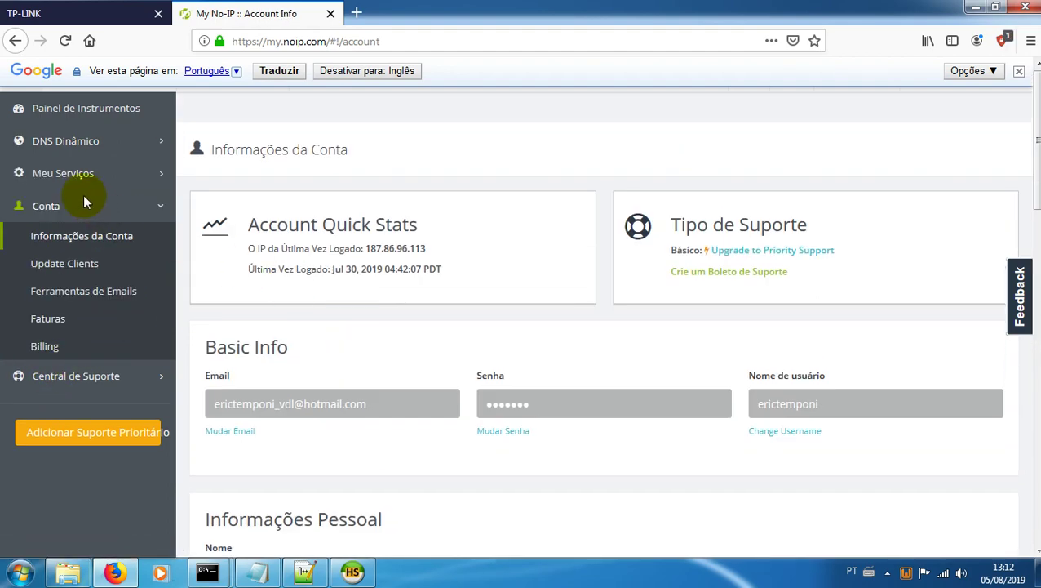
{"action": "left_click", "coordinate": [67, 140]}
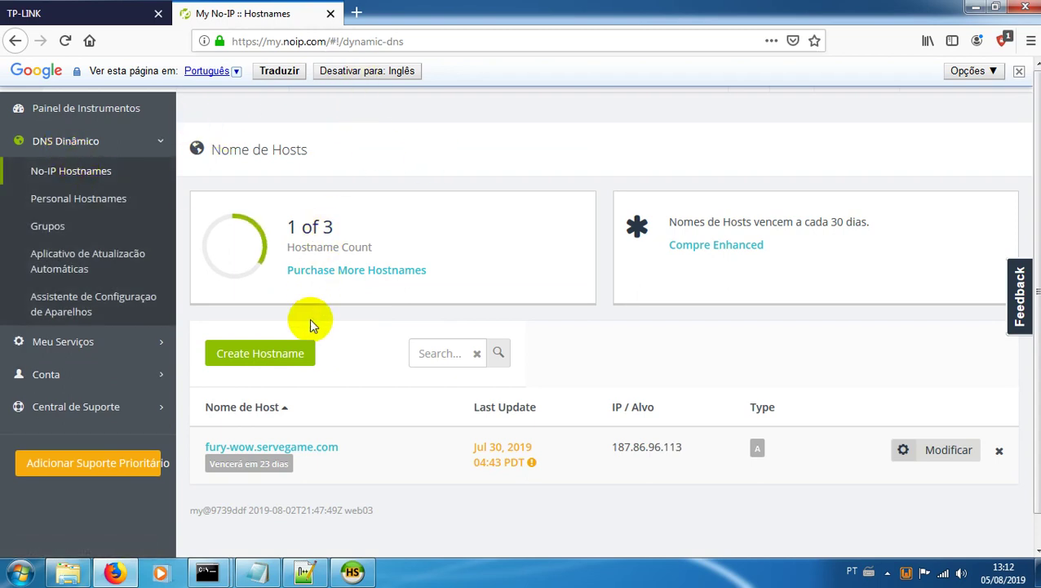
Step: Create the hostname fury-wow on the zapto.org domain, pointing to 200.233.87.227
{"action": "left_click", "coordinate": [271, 357]}
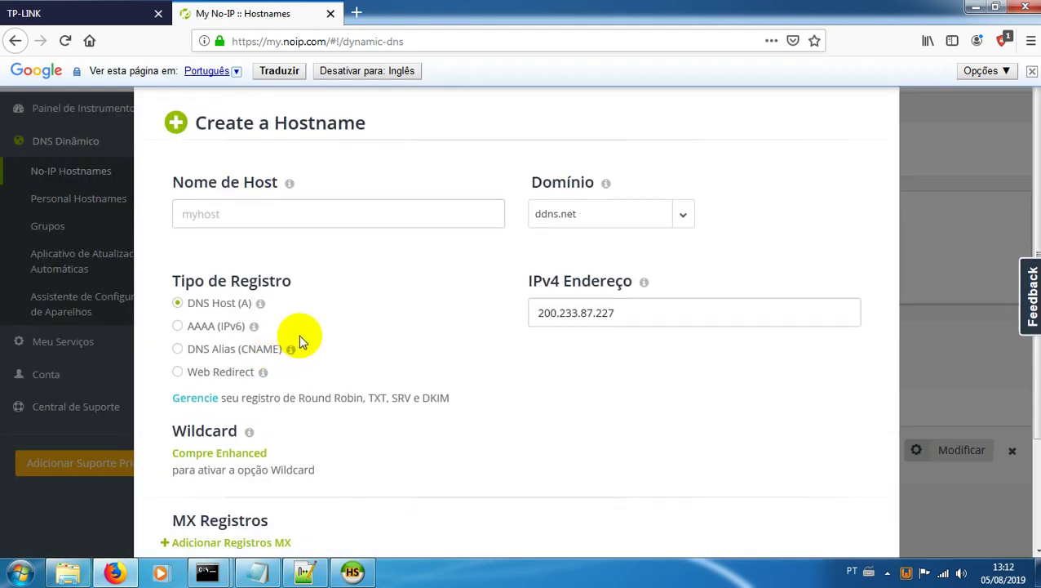
{"action": "left_click", "coordinate": [289, 214]}
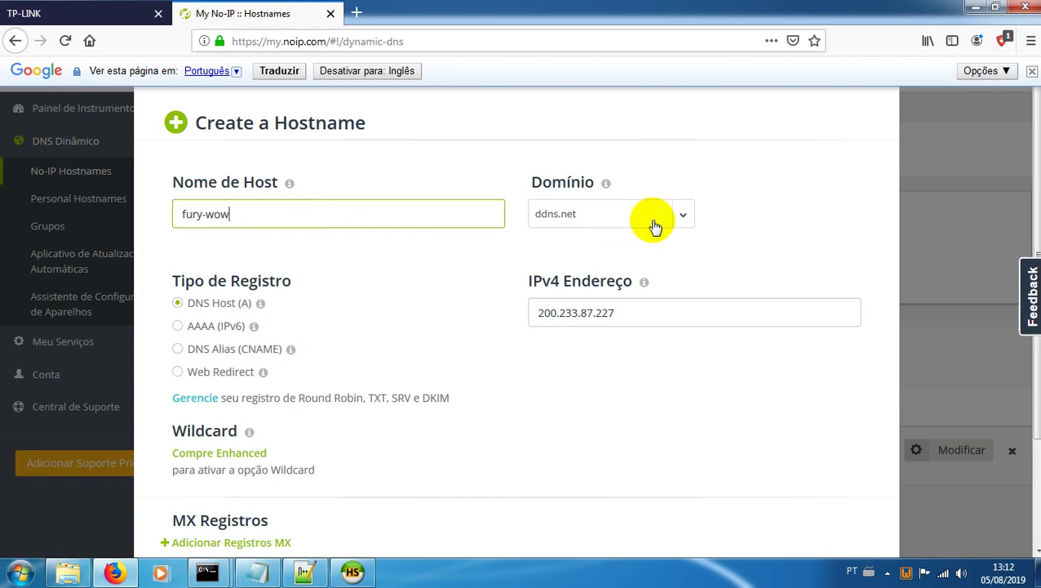
{"action": "left_click", "coordinate": [686, 215]}
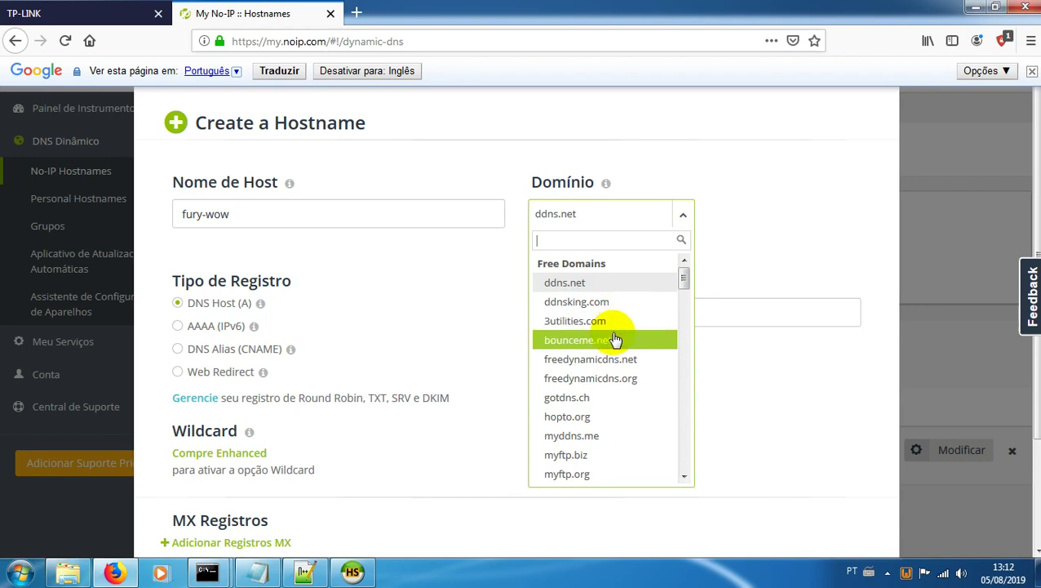
{"action": "scroll", "coordinate": [613, 335], "scroll_direction": "down", "scroll_amount": 5}
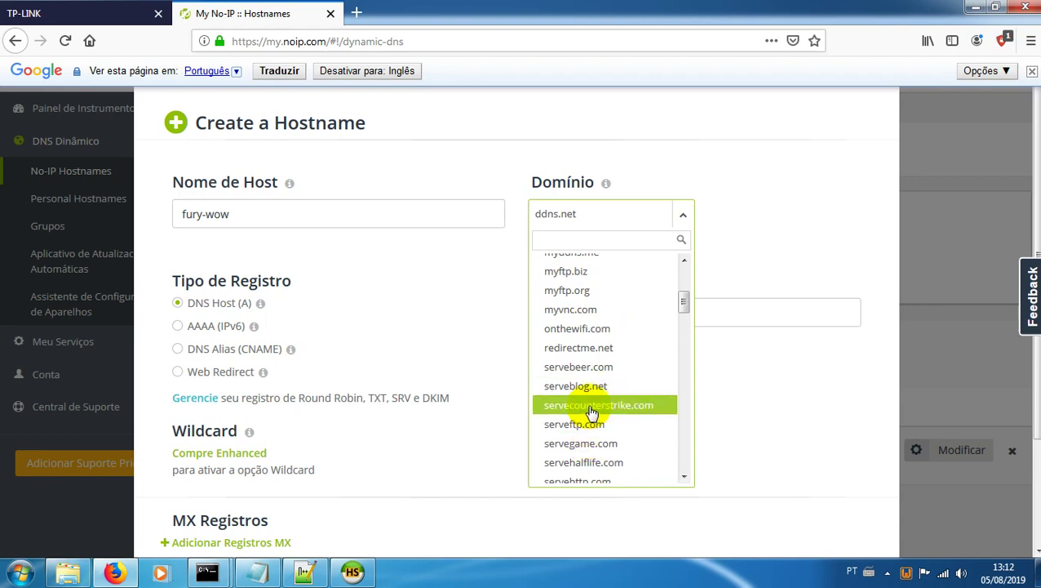
{"action": "scroll", "coordinate": [591, 400], "scroll_direction": "down", "scroll_amount": 4}
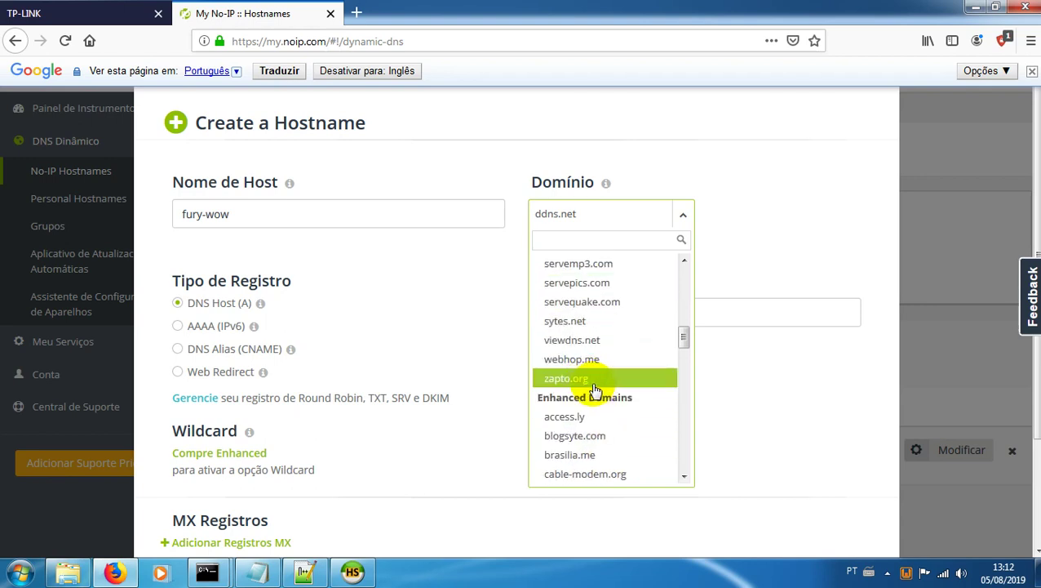
{"action": "left_click", "coordinate": [590, 380]}
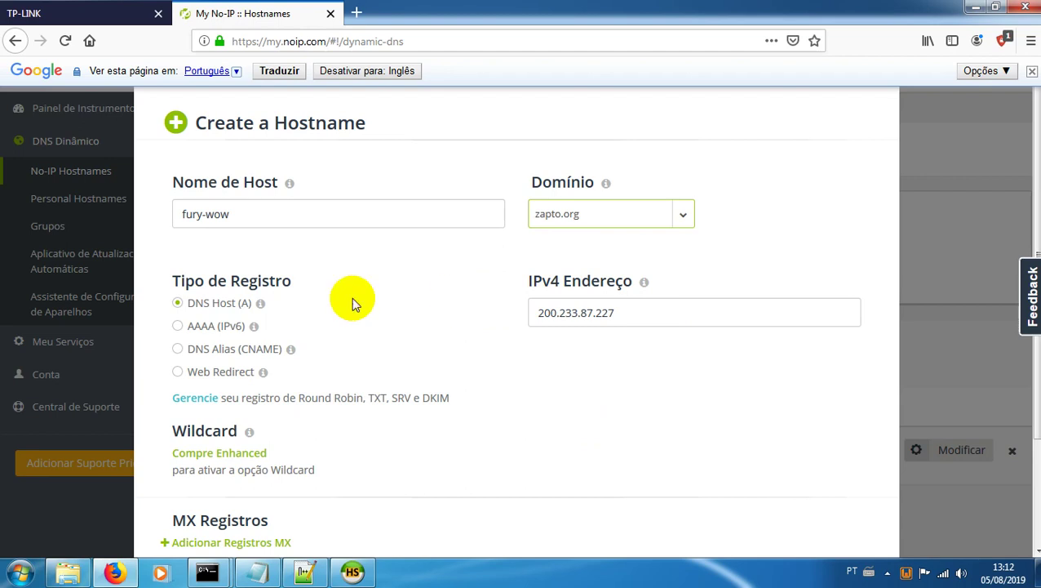
{"action": "scroll", "coordinate": [228, 303], "scroll_direction": "down", "scroll_amount": 2}
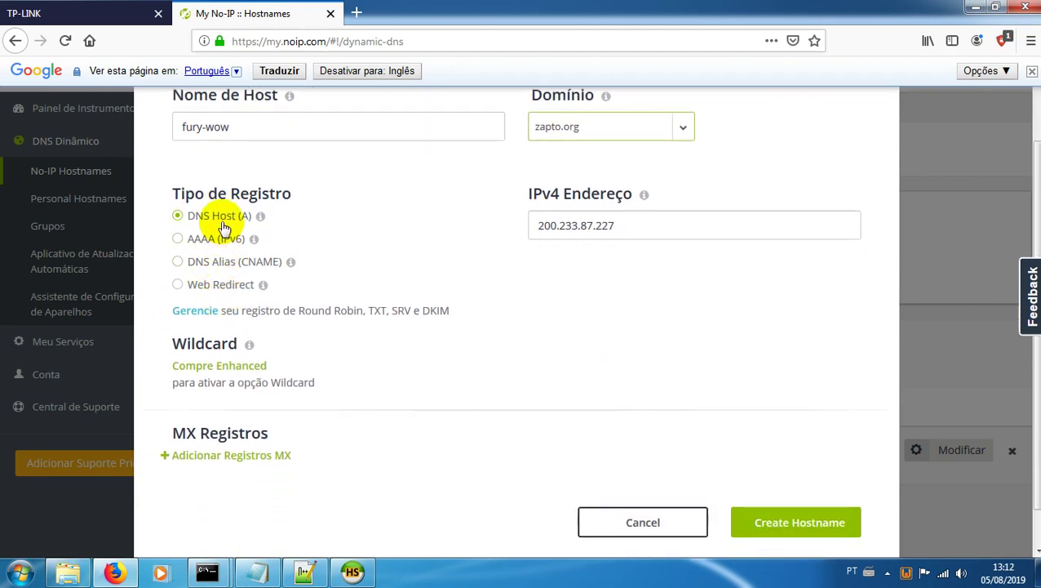
{"action": "scroll", "coordinate": [225, 228], "scroll_direction": "down", "scroll_amount": 1}
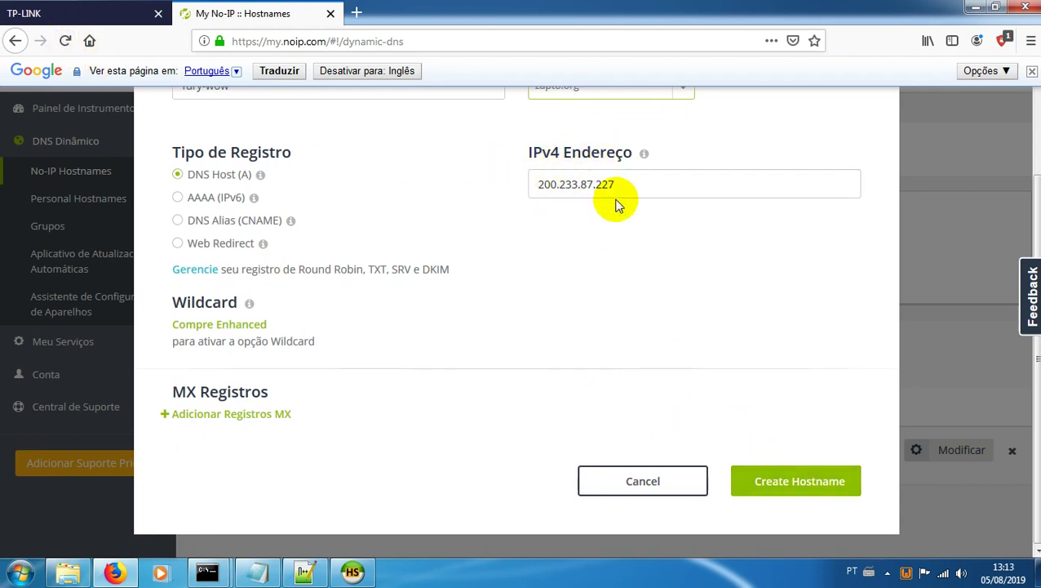
{"action": "left_click", "coordinate": [777, 482]}
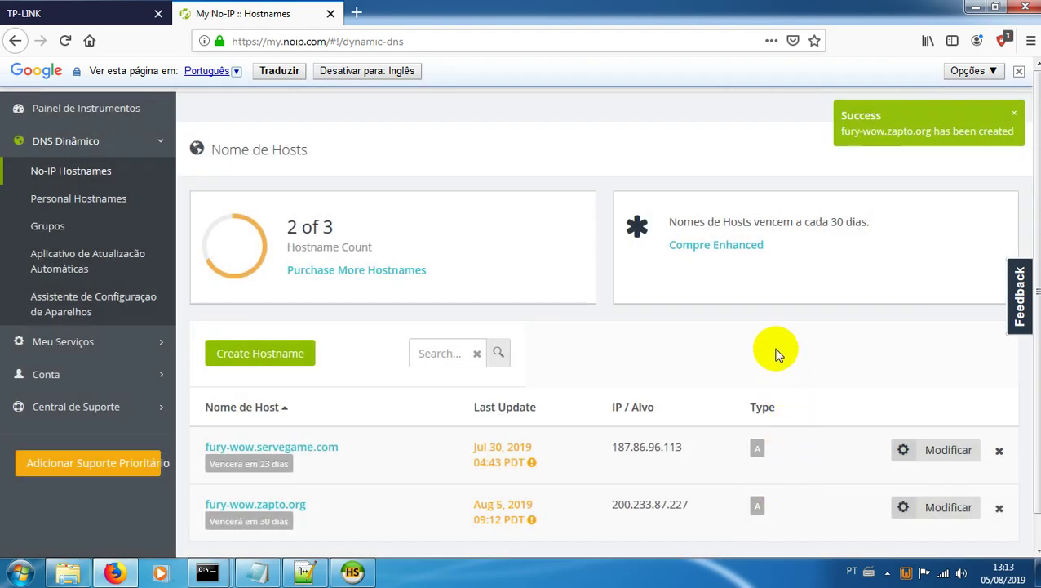
{"action": "scroll", "coordinate": [644, 327], "scroll_direction": "down", "scroll_amount": 2}
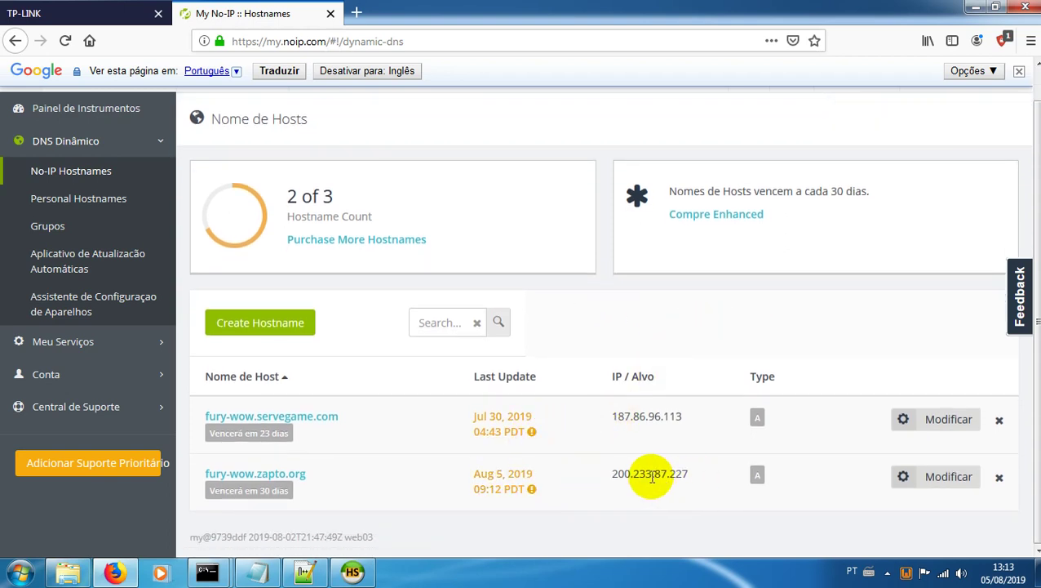
{"action": "mouse_move", "coordinate": [616, 416]}
{"action": "left_mouse_down"}
{"action": "mouse_move", "coordinate": [682, 415]}
{"action": "mouse_move", "coordinate": [622, 418]}
{"action": "left_mouse_up"}
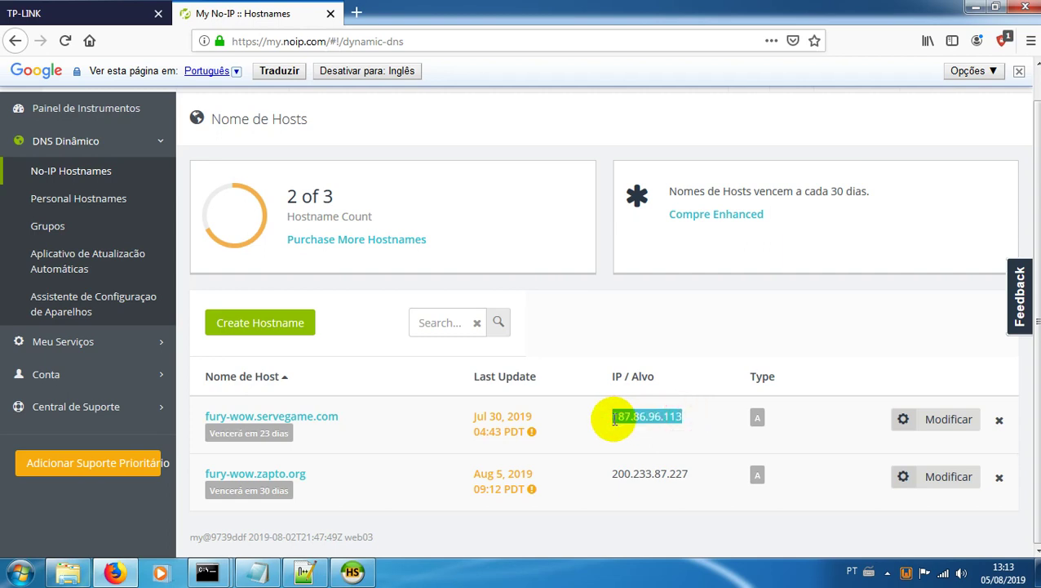
{"action": "left_click", "coordinate": [616, 439]}
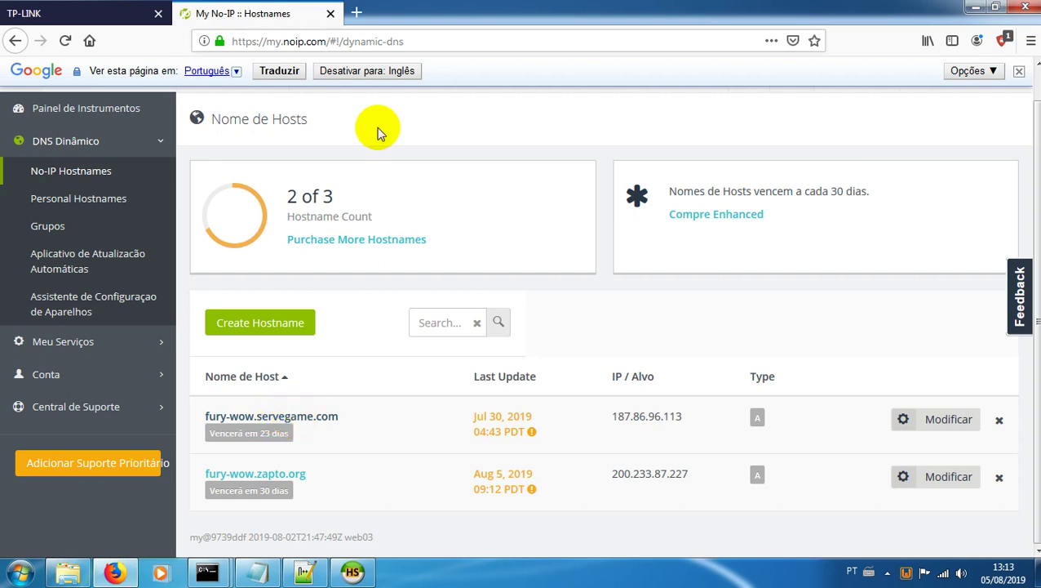
{"action": "left_click", "coordinate": [364, 15]}
{"action": "type", "text": "fury-wow"}
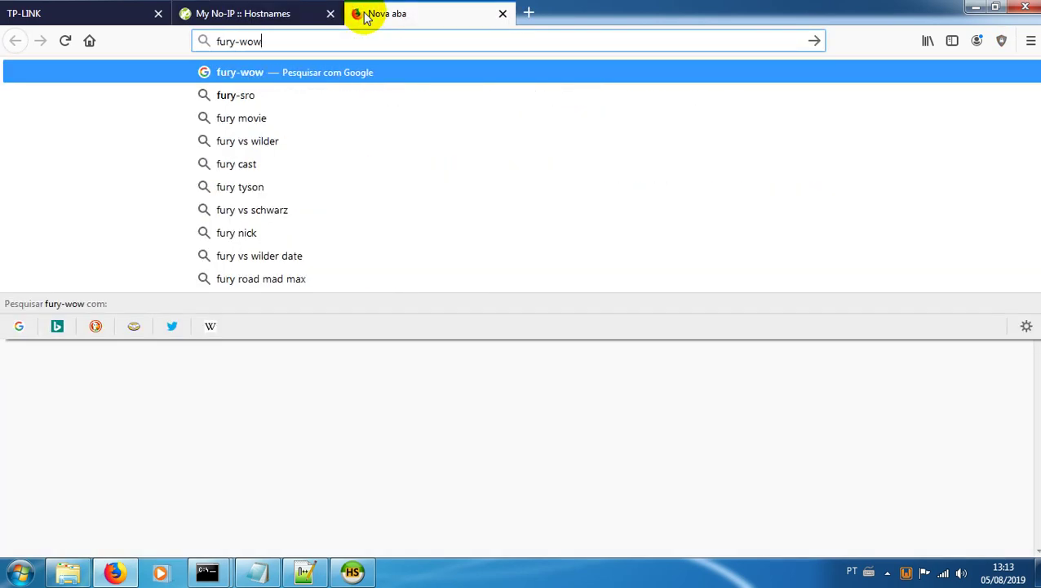
{"action": "type", "text": ".zapto.org"}
{"action": "key", "text": "Return"}
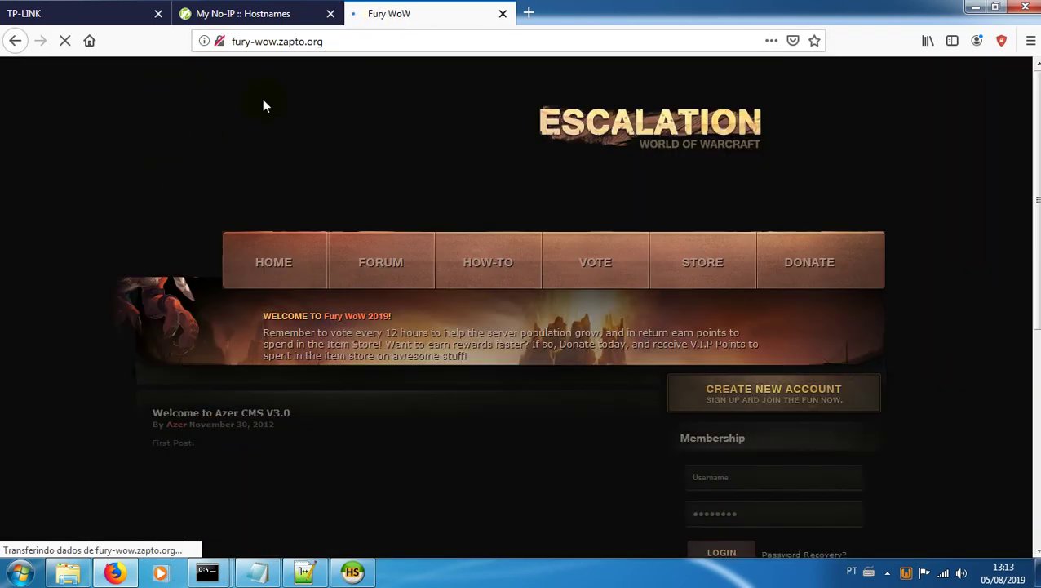
{"action": "key", "text": "ctrl+t"}
{"action": "left_click", "coordinate": [495, 14]}
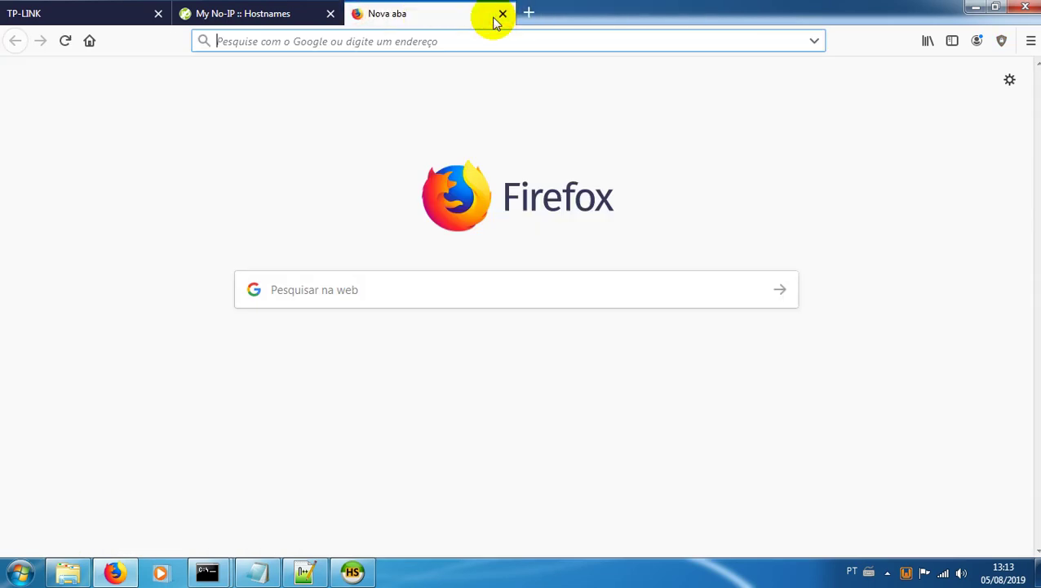
{"action": "type", "text": "fury-wow"}
{"action": "key", "text": "BackSpace"}
{"action": "type", "text": ".ser"}
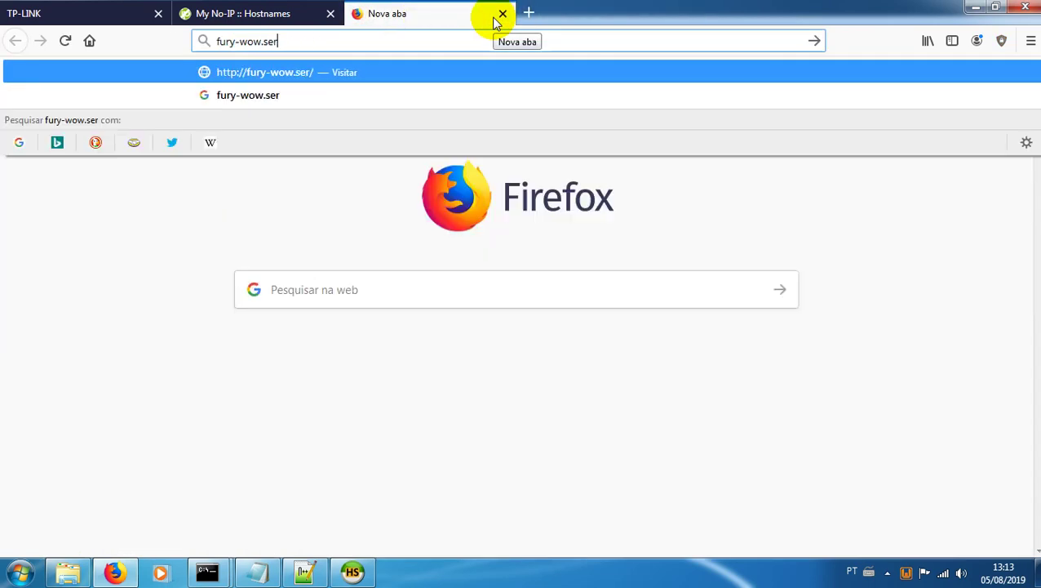
{"action": "type", "text": "vegame.com"}
{"action": "key", "text": "Return"}
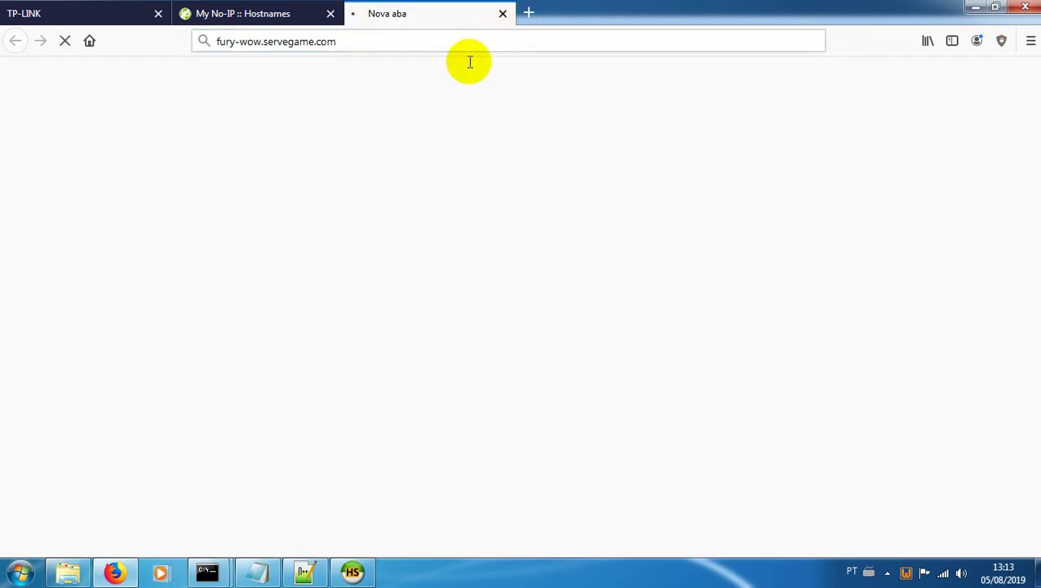
{"action": "left_click", "coordinate": [503, 14]}
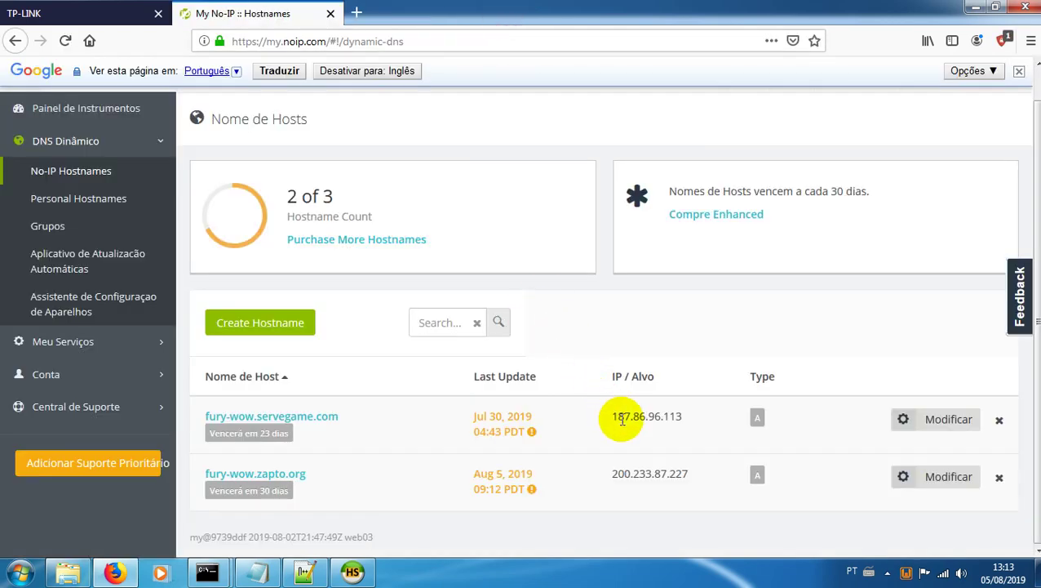
Step: Resave fury-wow.servegame.com unchanged to refresh its update time
{"action": "left_click_drag", "start_coordinate": [613, 417], "coordinate": [679, 417]}
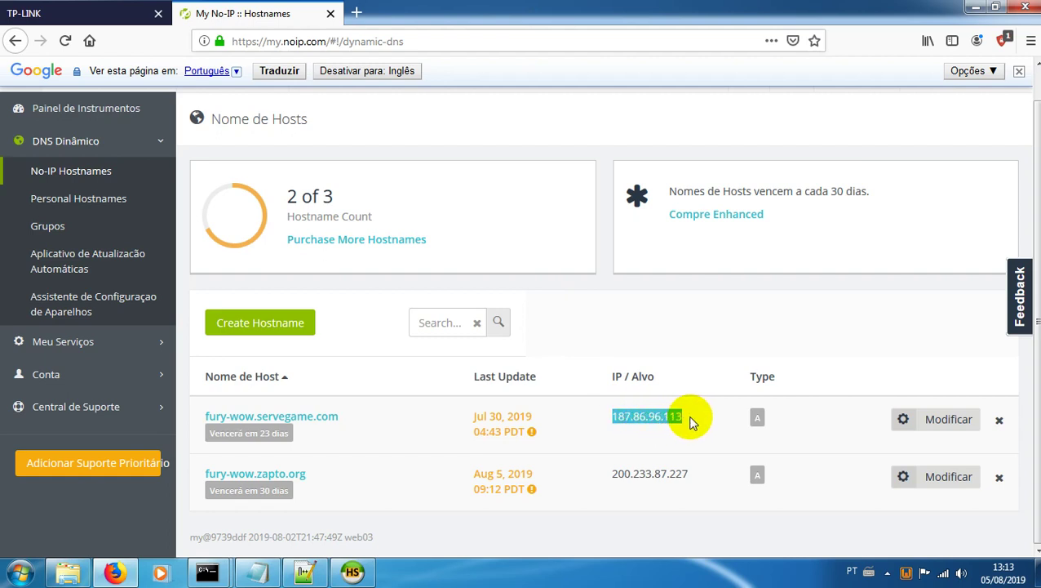
{"action": "left_click", "coordinate": [696, 421]}
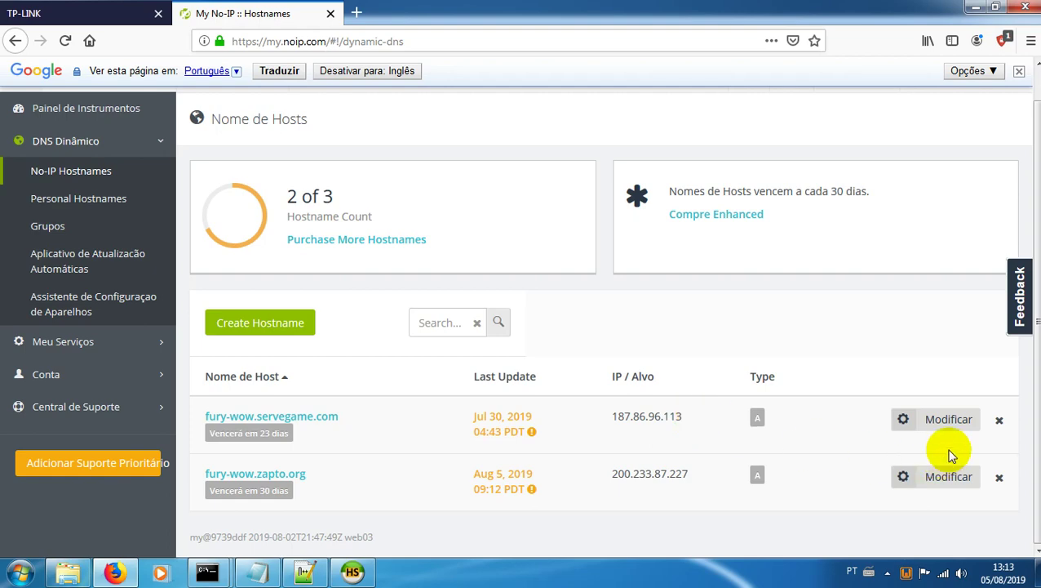
{"action": "left_click", "coordinate": [952, 421]}
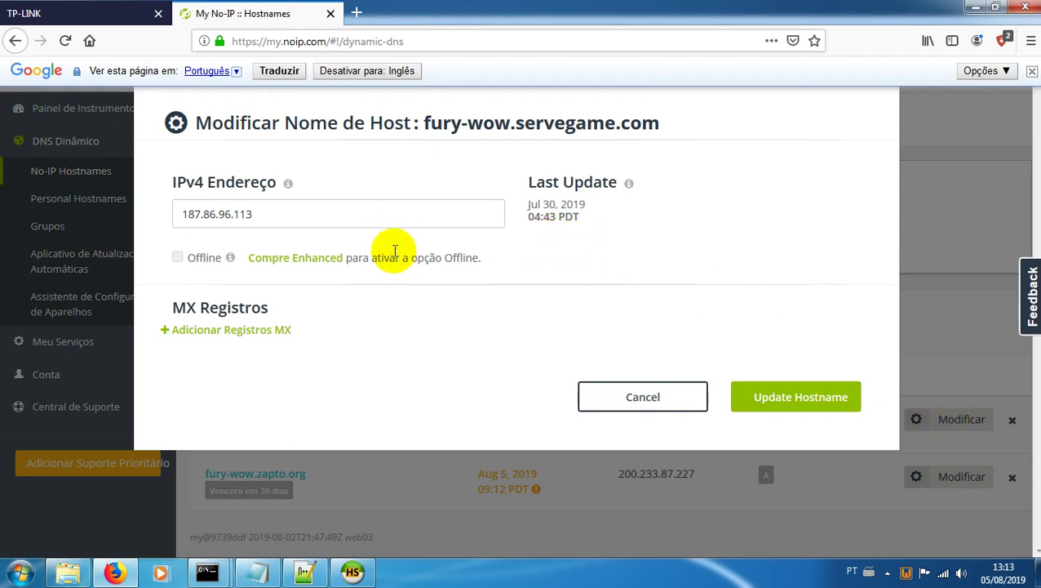
{"action": "mouse_move", "coordinate": [288, 185]}
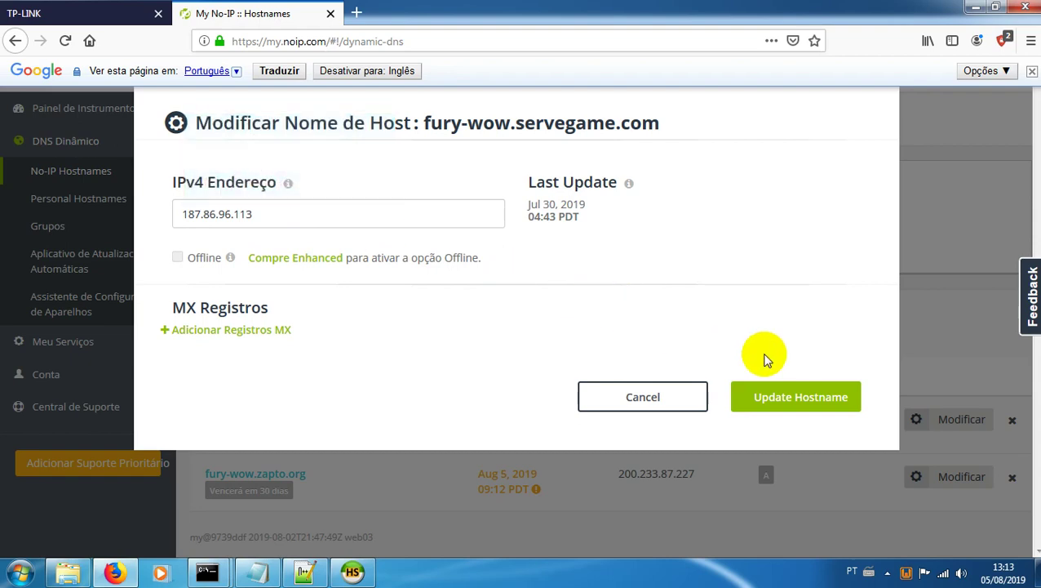
{"action": "left_click", "coordinate": [801, 395]}
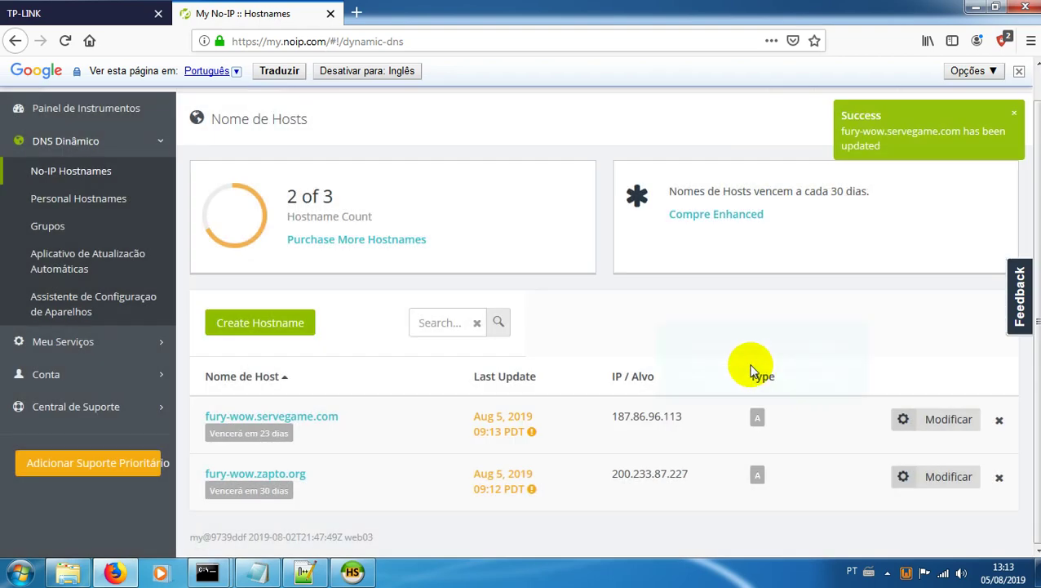
Step: Change fury-wow.servegame.com's IPv4 address to 200.233.87.227, save it, and open a blank tab
{"action": "left_click", "coordinate": [949, 419]}
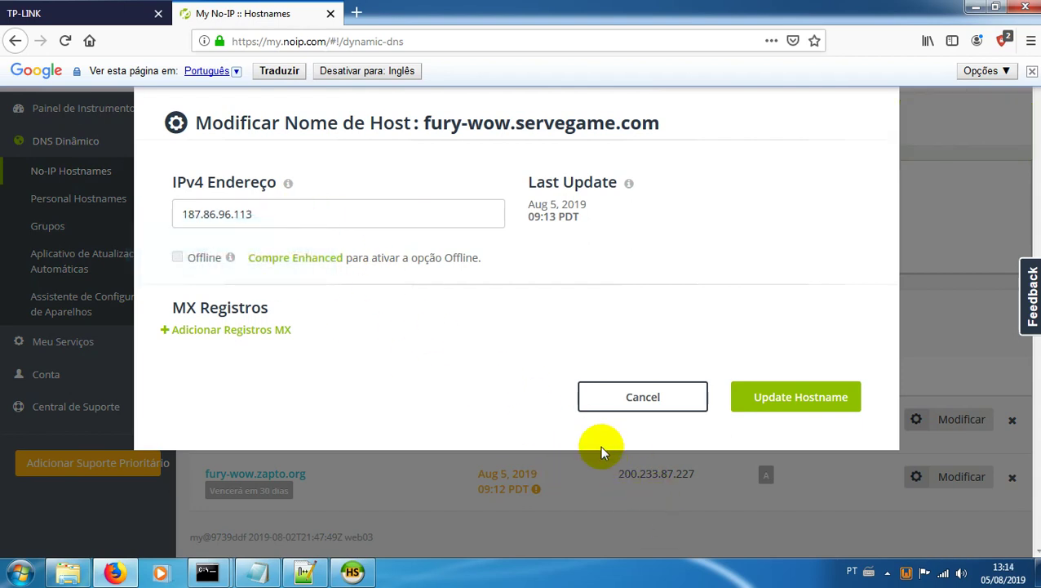
{"action": "left_click_drag", "start_coordinate": [279, 215], "coordinate": [106, 221]}
{"action": "type", "text": "200.233.87.227"}
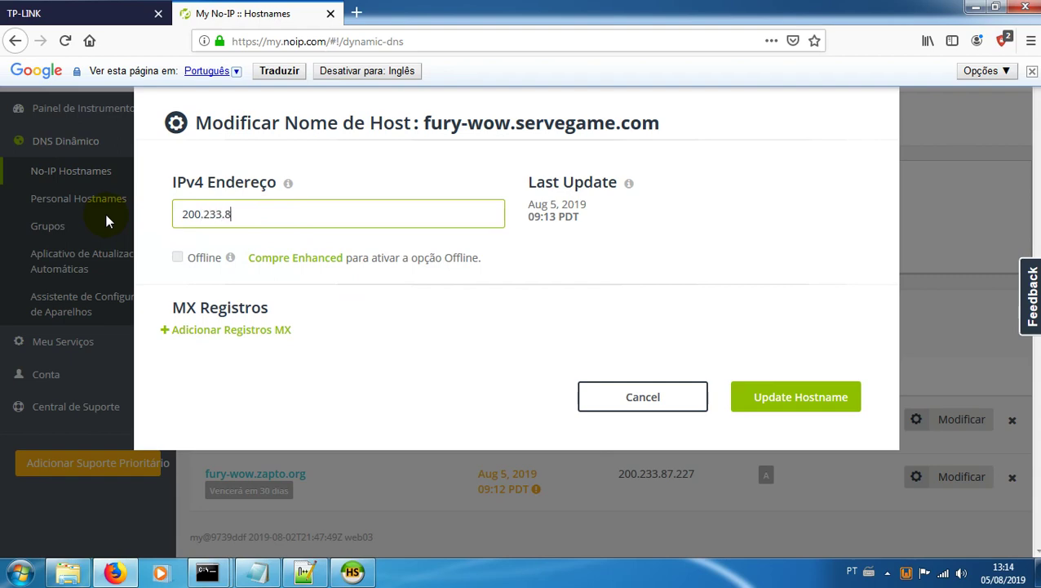
{"action": "left_click", "coordinate": [780, 395]}
{"action": "left_click", "coordinate": [356, 11]}
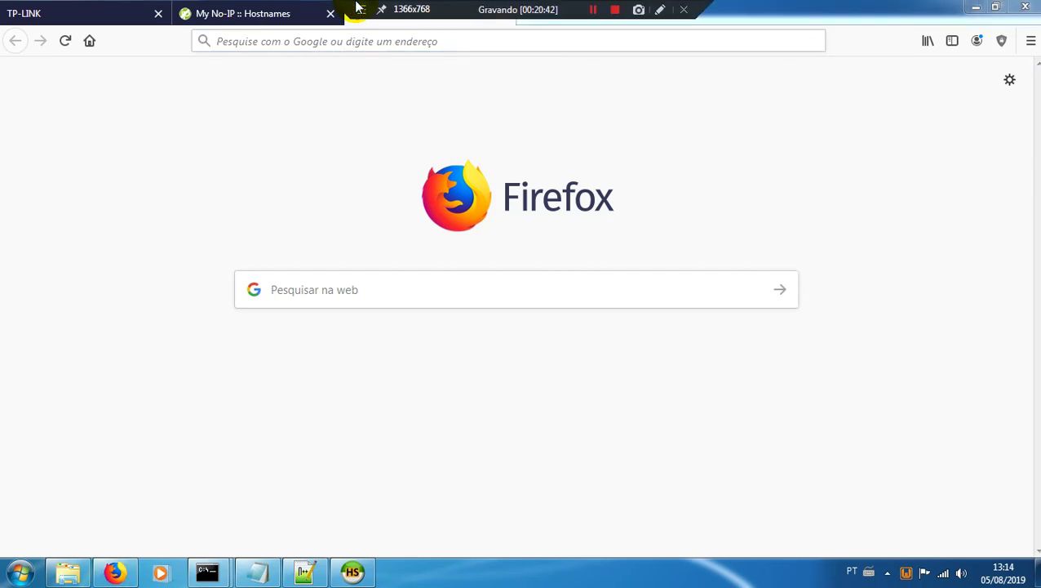
Step: Test-load fury-wow.servegame.com in the new tab, close that tab, and dismiss the translation bar
{"action": "left_click", "coordinate": [390, 46]}
{"action": "type", "text": "fury-wow.serveg"}
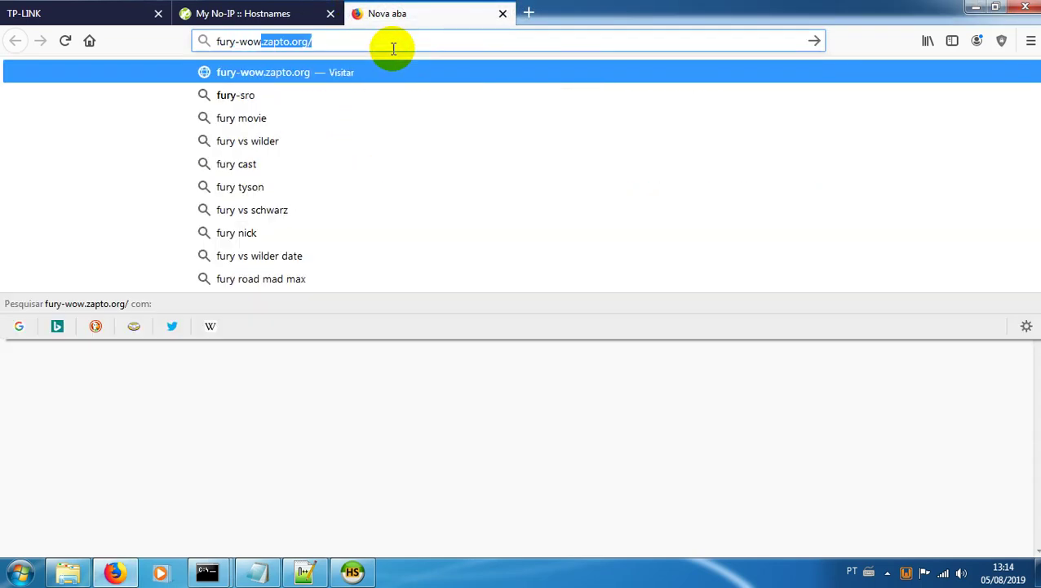
{"action": "type", "text": "ame.com"}
{"action": "key", "text": "Return"}
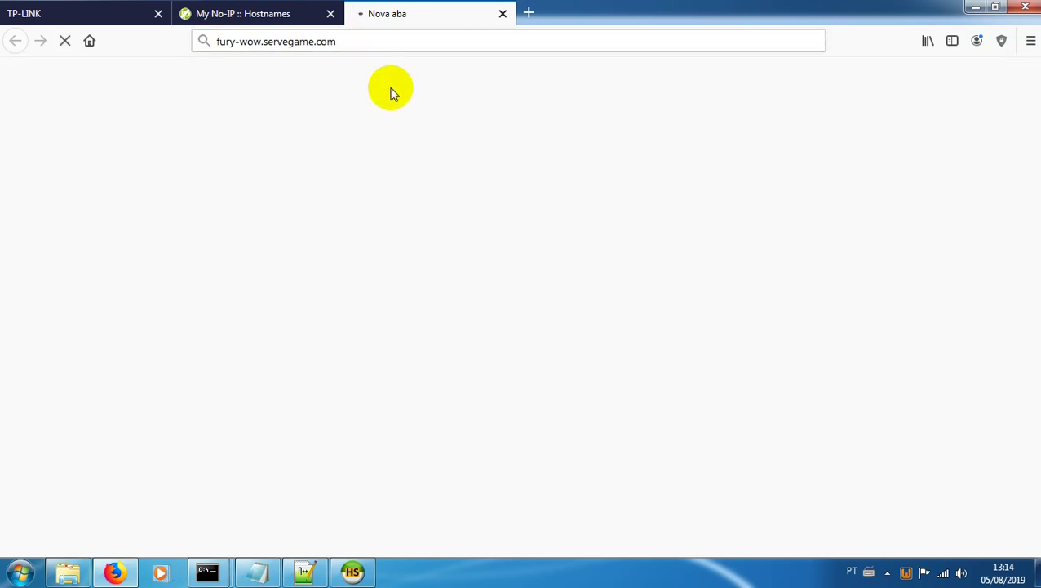
{"action": "left_click", "coordinate": [260, 15]}
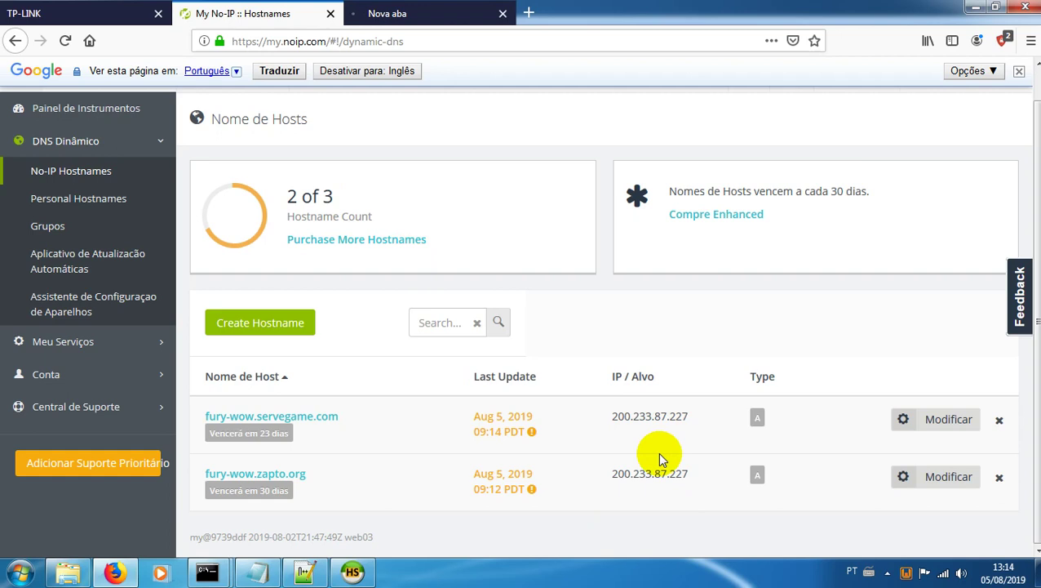
{"action": "left_click", "coordinate": [433, 14]}
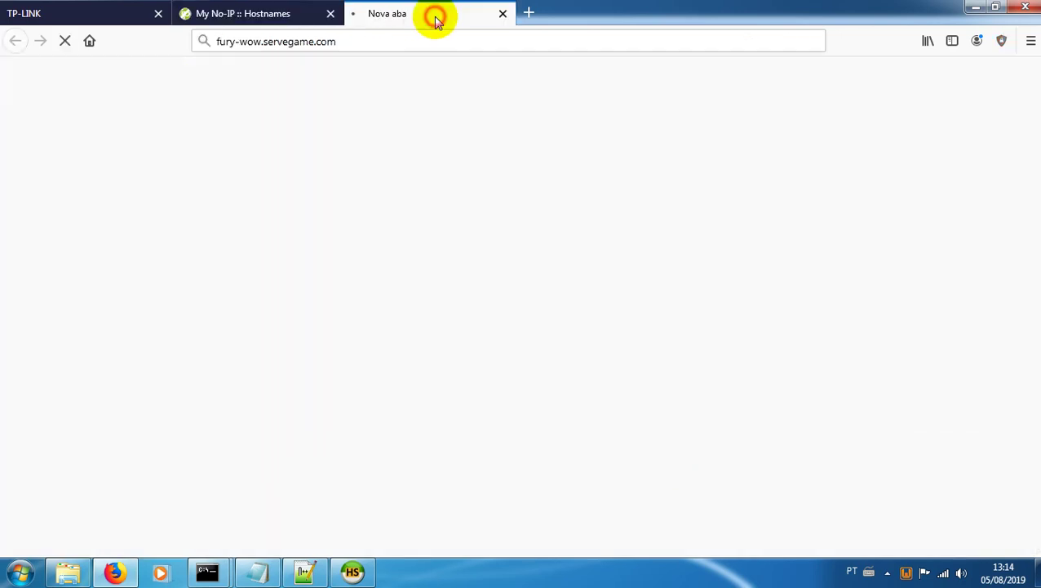
{"action": "left_click", "coordinate": [502, 14]}
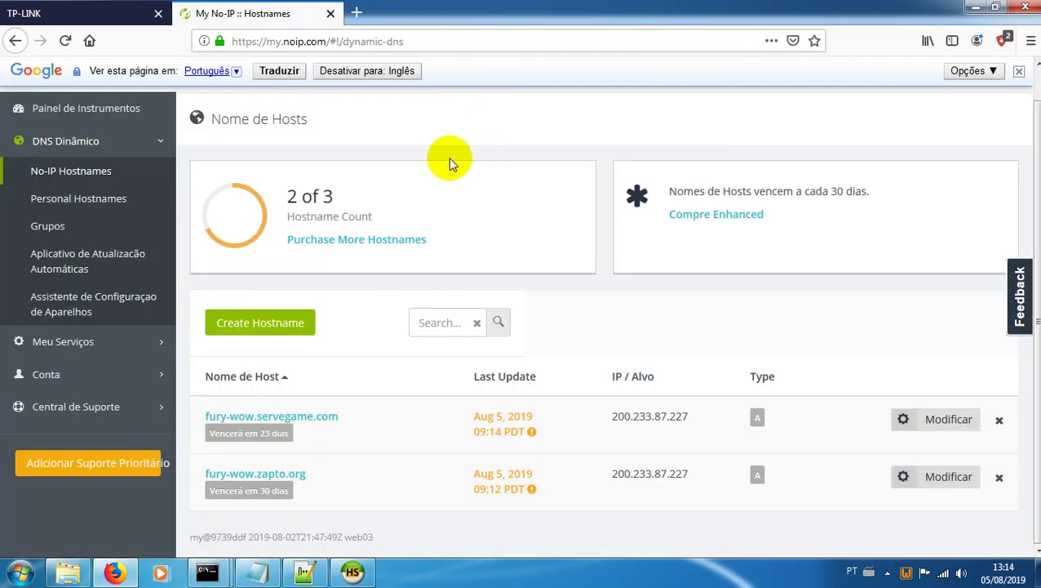
{"action": "left_click", "coordinate": [1020, 71]}
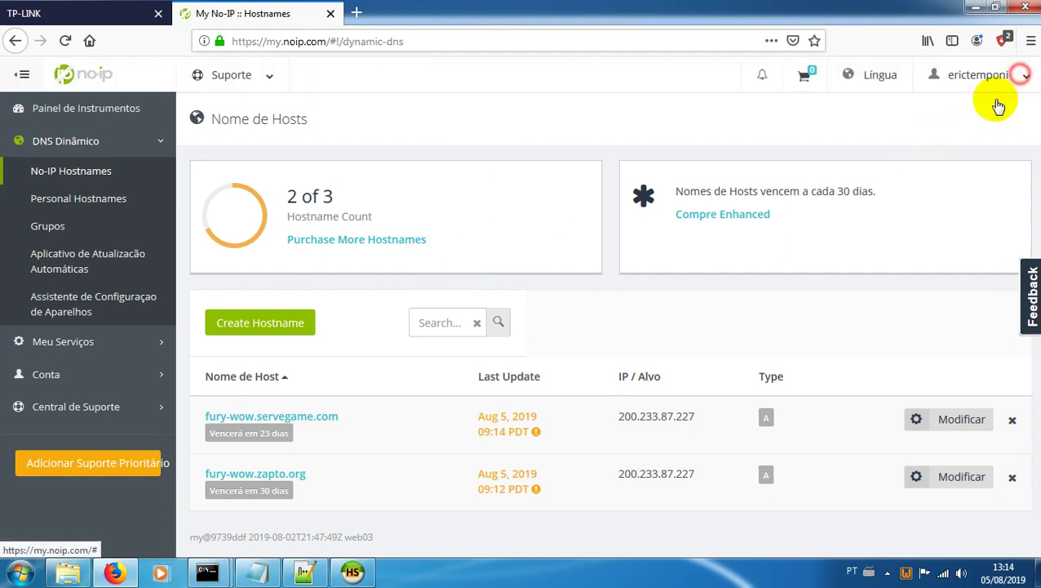
Step: Go to the No-IP download page at noip.com/download
{"action": "left_click", "coordinate": [88, 75]}
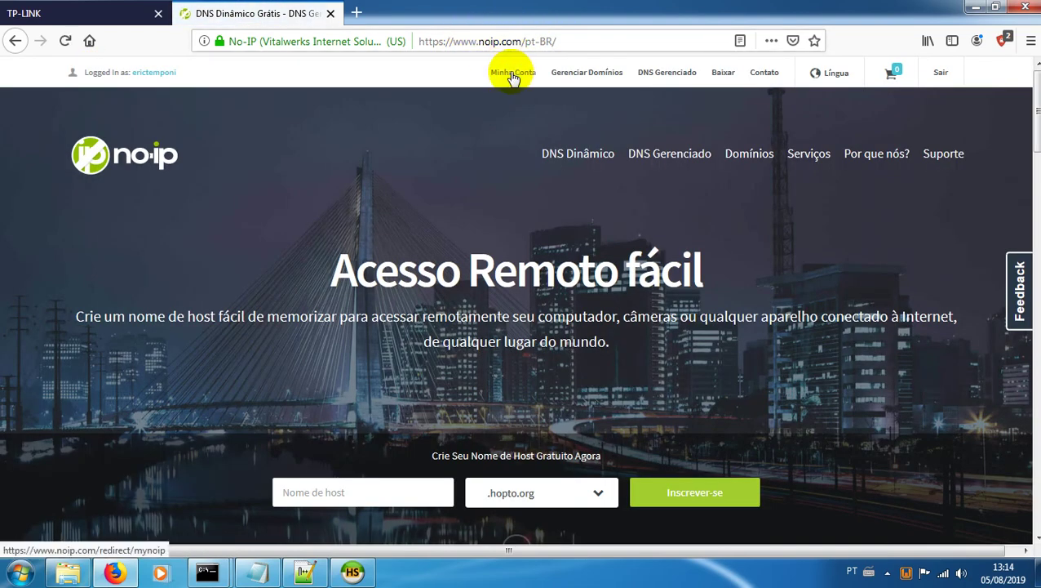
{"action": "left_click", "coordinate": [726, 74]}
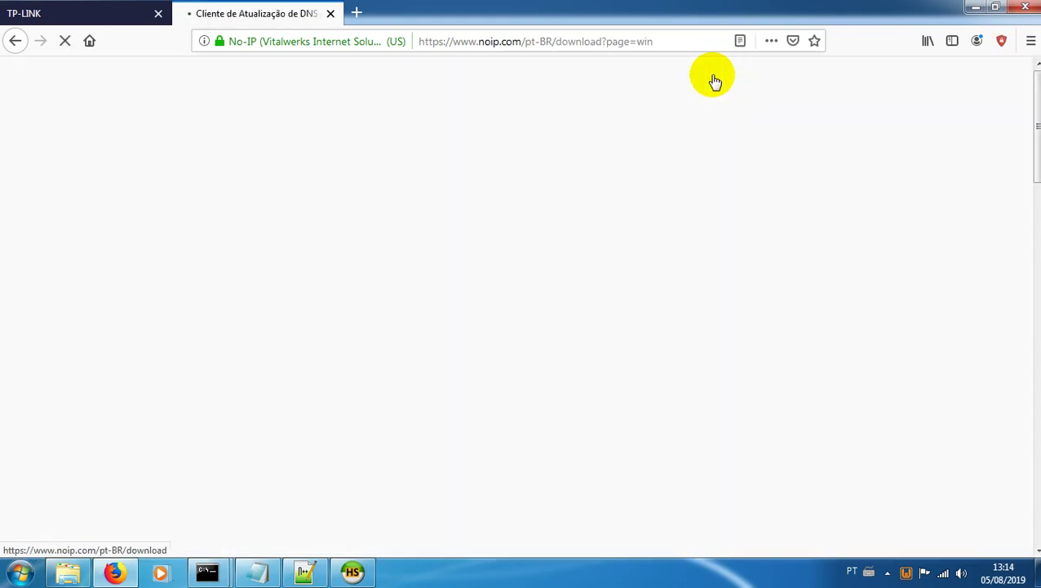
{"action": "left_click", "coordinate": [357, 13]}
{"action": "left_click", "coordinate": [330, 13]}
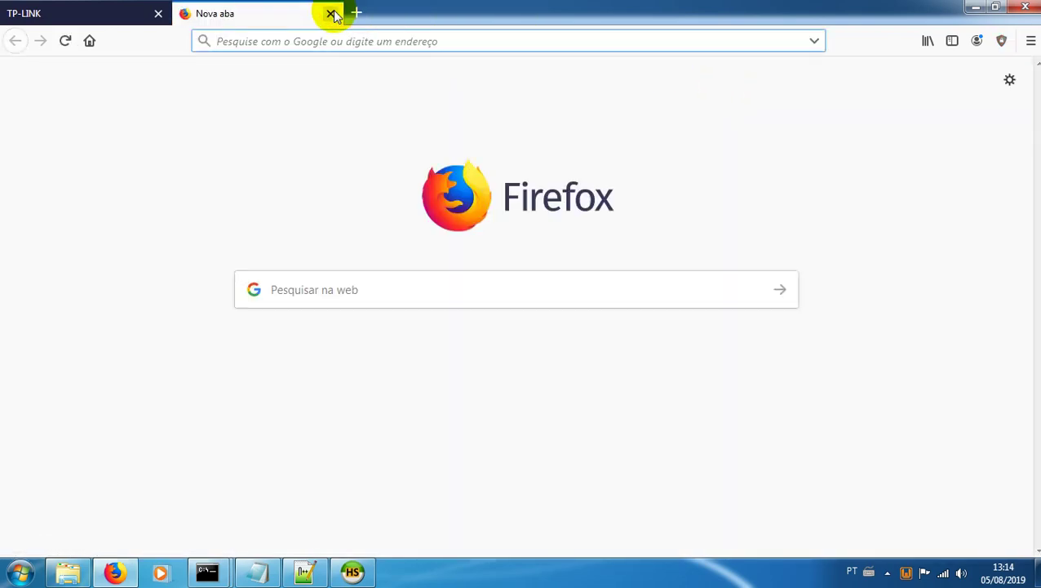
{"action": "type", "text": "noip.com/download"}
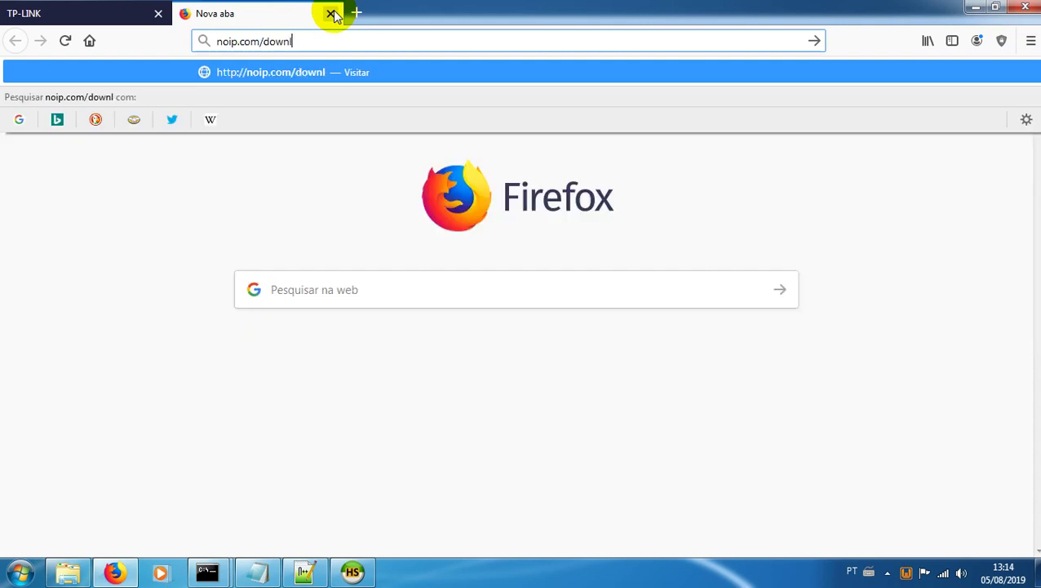
{"action": "key", "text": "Return"}
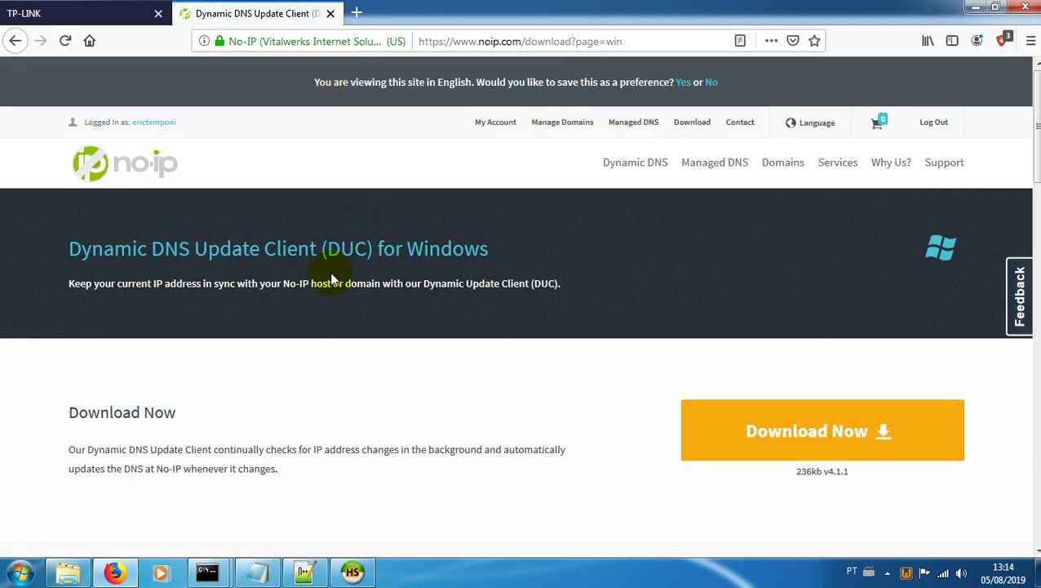
Step: Download the Windows DUC installer DUCSetup_v4_1_1.exe and run it
{"action": "scroll", "coordinate": [330, 278], "scroll_direction": "down", "scroll_amount": 2}
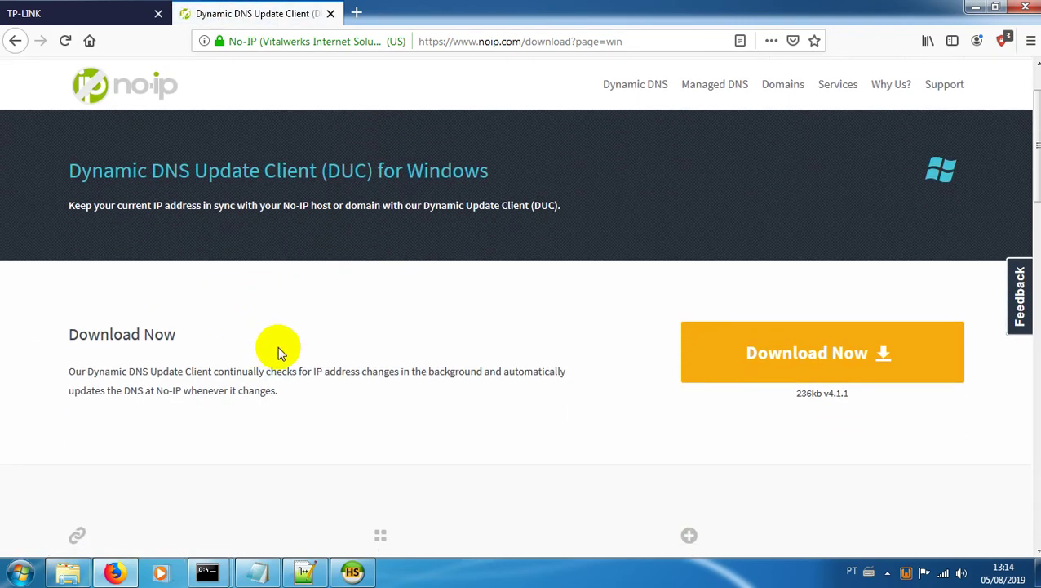
{"action": "left_click", "coordinate": [760, 355]}
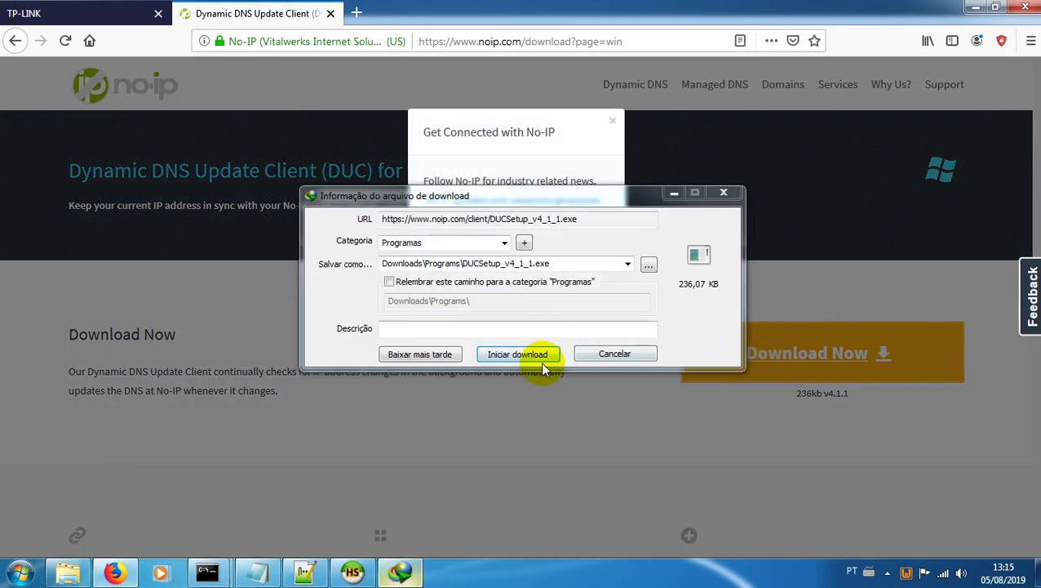
{"action": "left_click", "coordinate": [538, 359]}
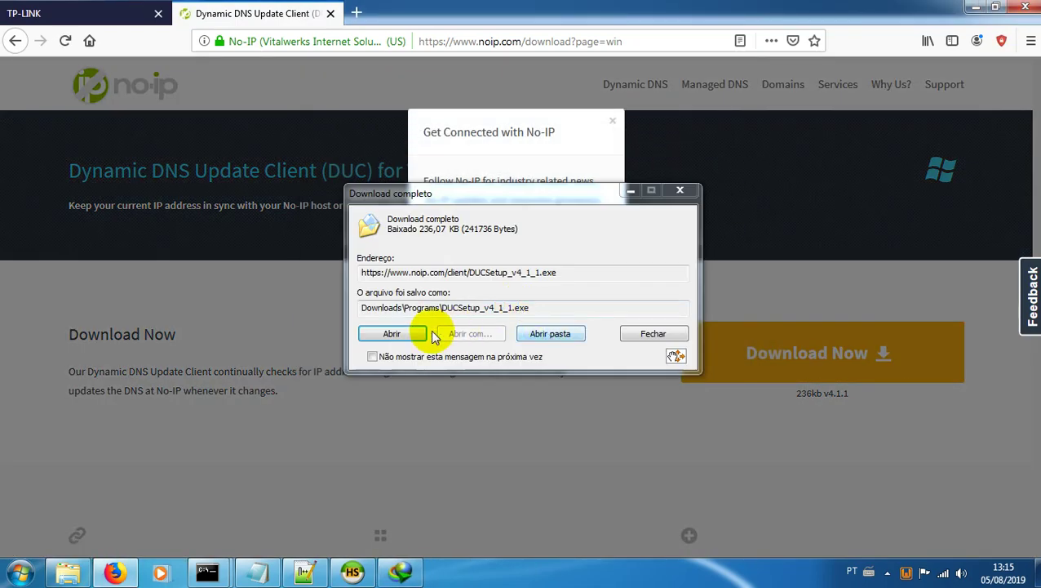
{"action": "left_click", "coordinate": [397, 333]}
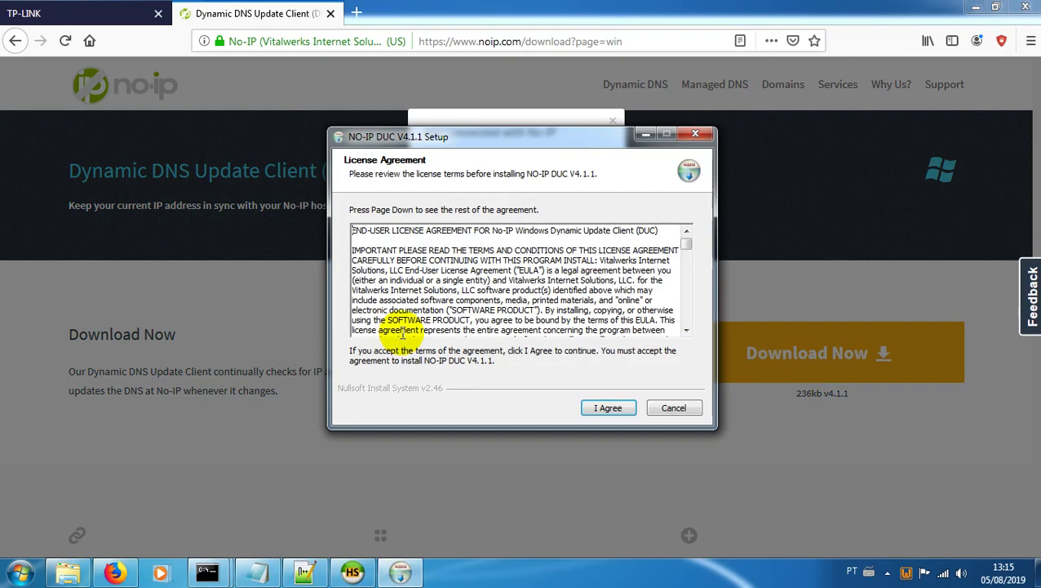
Step: Install DUC v4.1.1 to the default location and sign in with the No-IP account
{"action": "left_click", "coordinate": [612, 408]}
{"action": "left_click", "coordinate": [610, 408]}
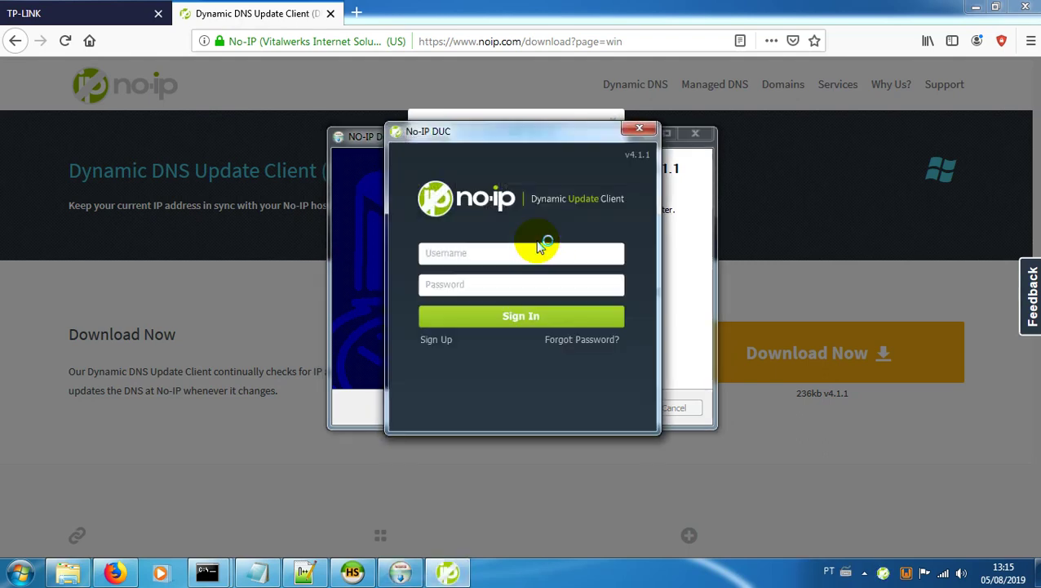
{"action": "left_click", "coordinate": [508, 251]}
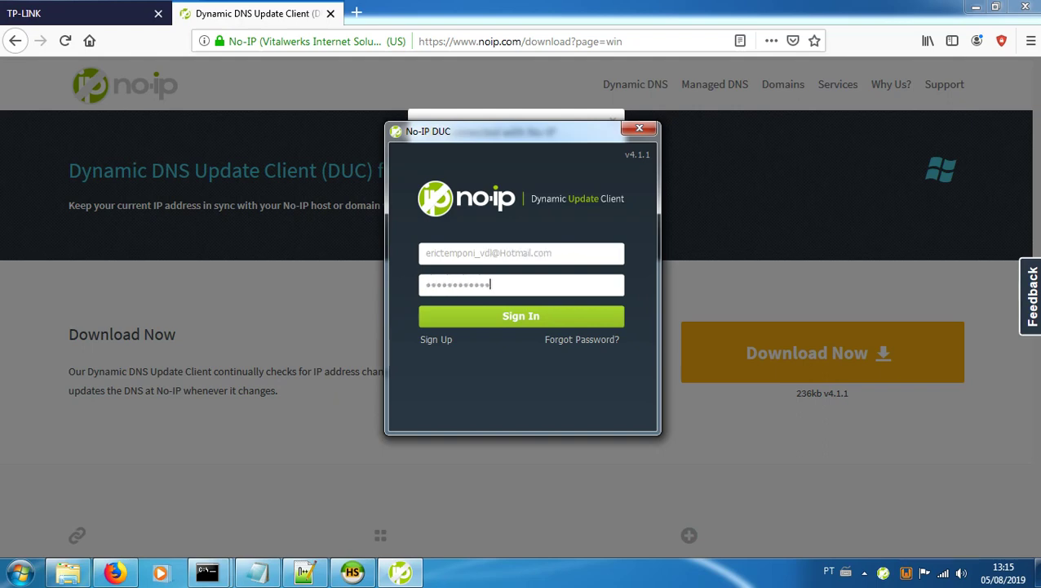
{"action": "type", "text": "••"}
{"action": "key", "text": "Return"}
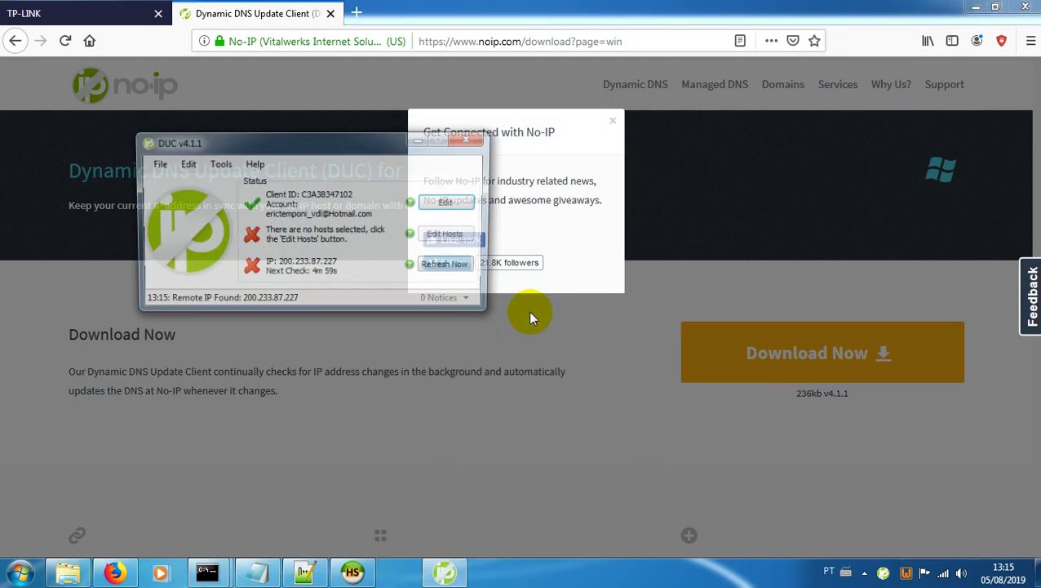
Step: Tick fury-wow.servegame.com and fury-wow.zapto.org for updating, save, and close DUC and its popup
{"action": "left_click", "coordinate": [419, 239]}
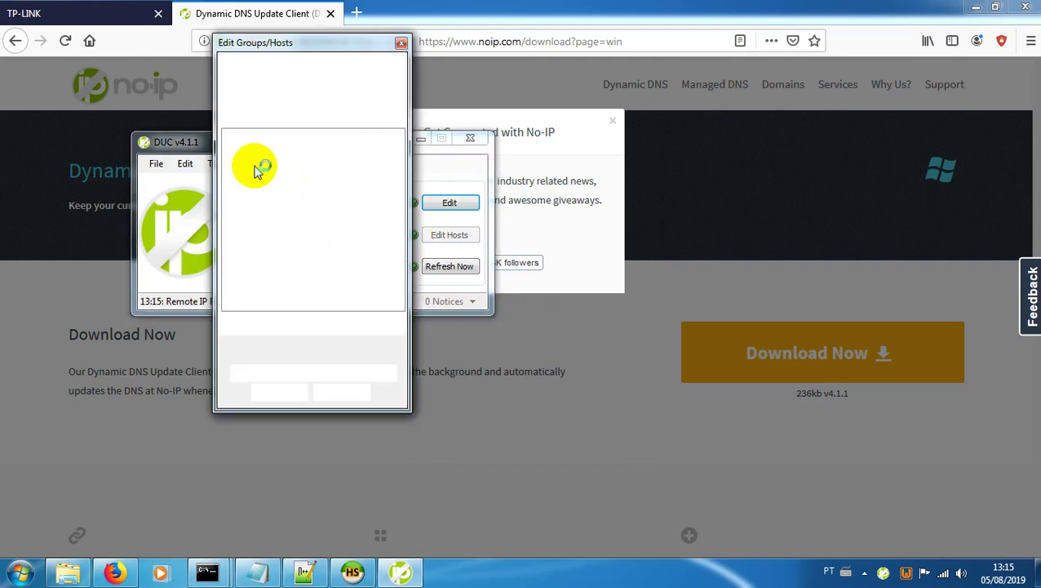
{"action": "left_click", "coordinate": [231, 152]}
{"action": "left_click", "coordinate": [231, 184]}
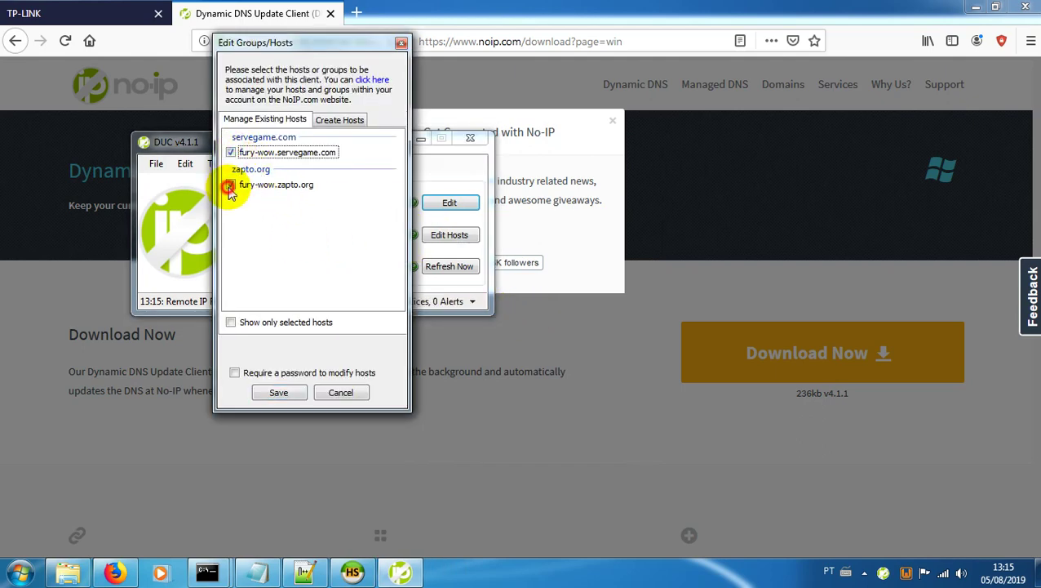
{"action": "left_click", "coordinate": [278, 394]}
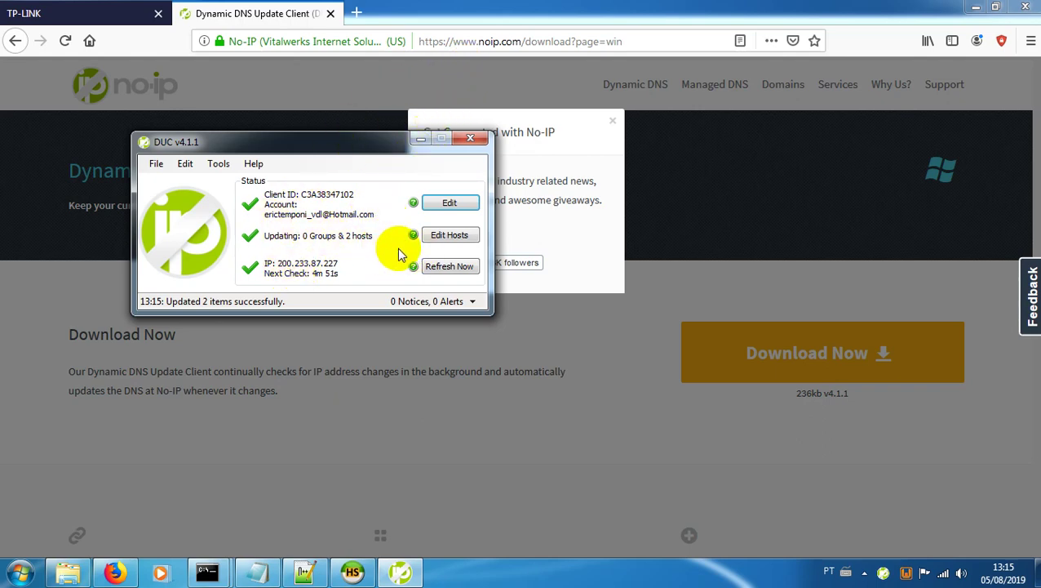
{"action": "left_click", "coordinate": [470, 138]}
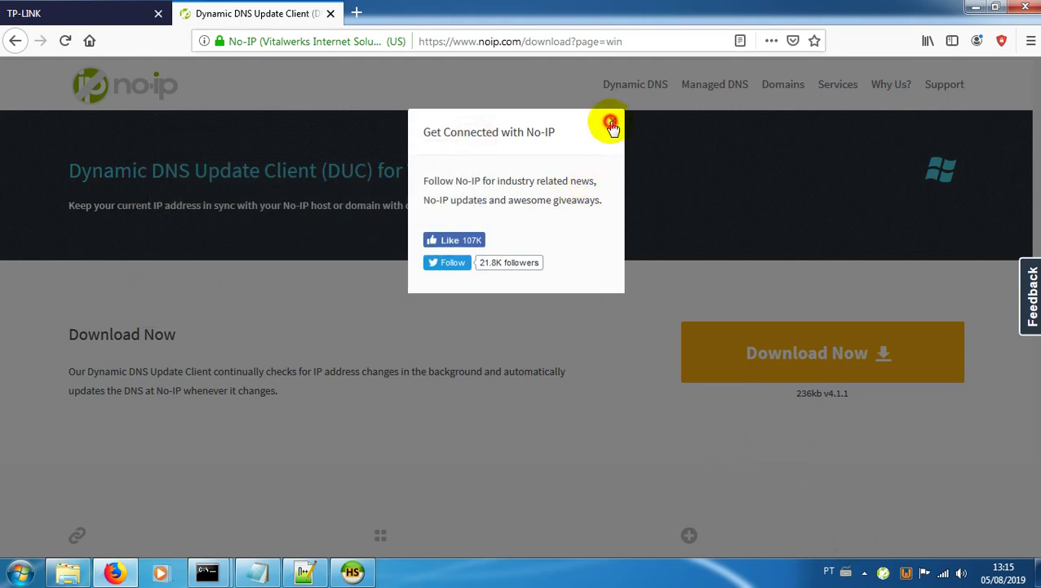
{"action": "left_click", "coordinate": [611, 122]}
Step: Close the No-IP download and router admin tabs and load fury-wow.servegame.com in a new tab
{"action": "left_click", "coordinate": [330, 14]}
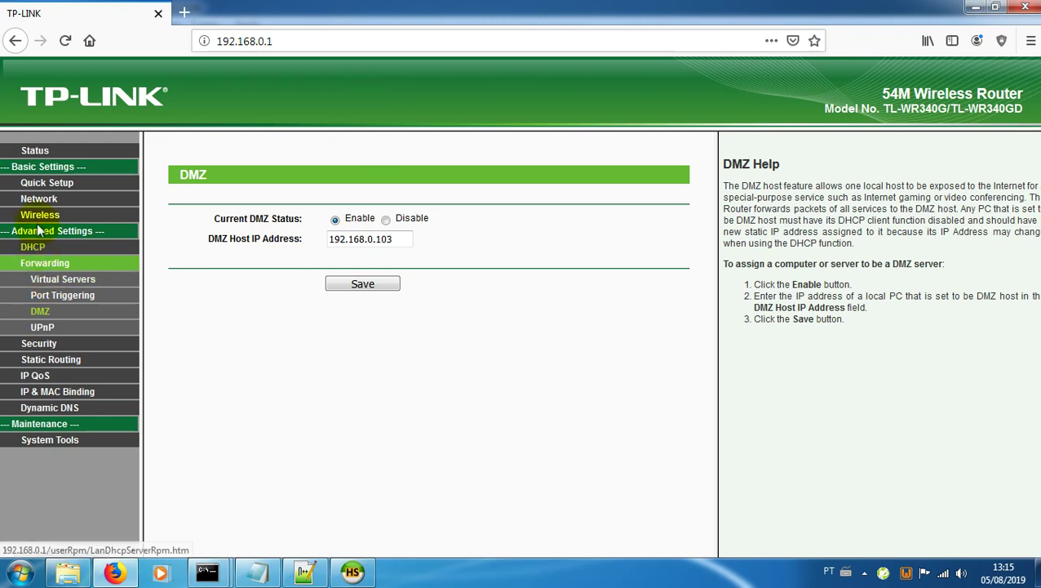
{"action": "left_click", "coordinate": [37, 186]}
{"action": "left_click", "coordinate": [32, 152]}
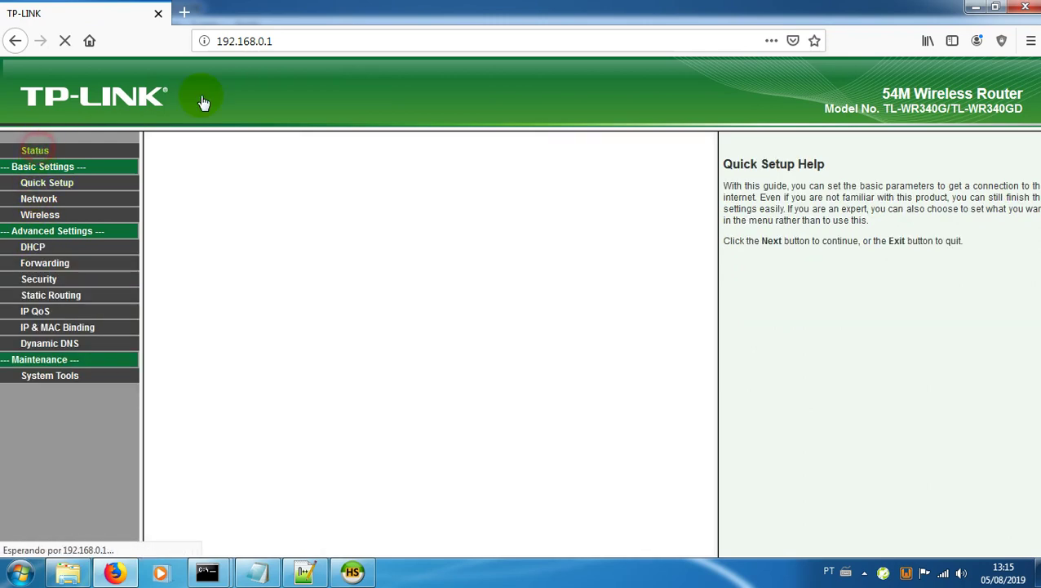
{"action": "left_click", "coordinate": [182, 14]}
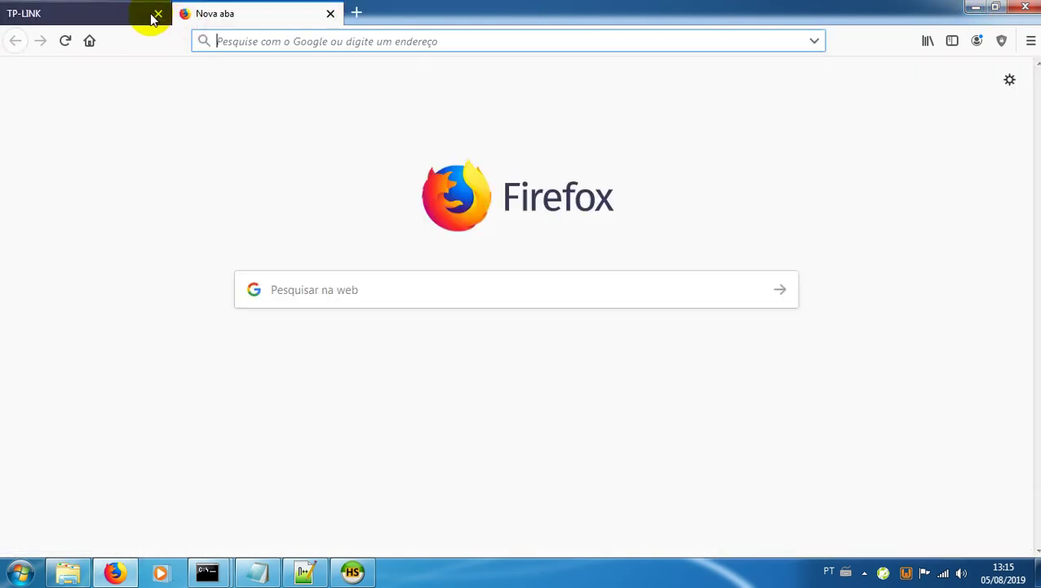
{"action": "left_click", "coordinate": [154, 14]}
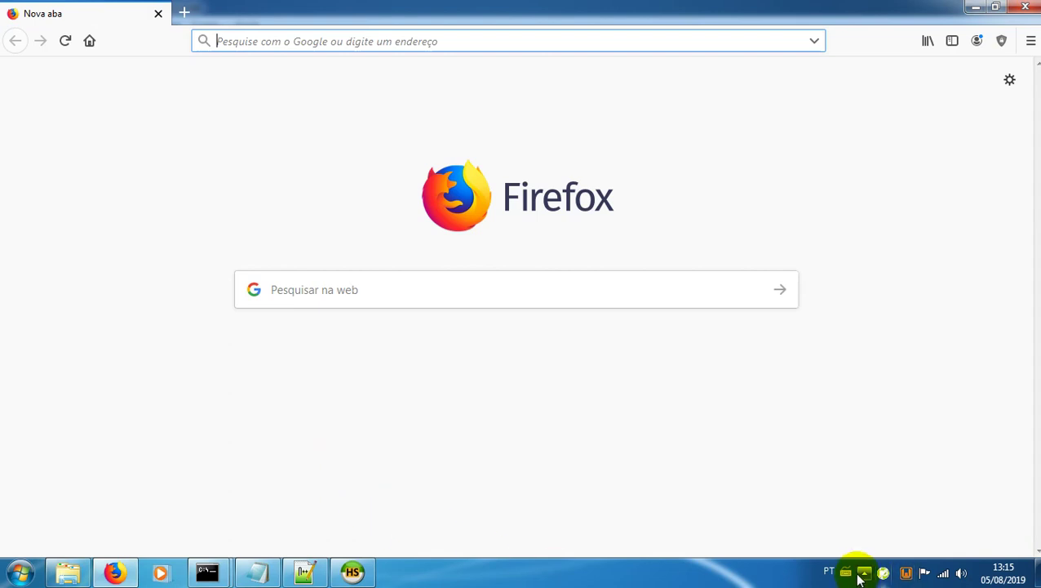
{"action": "type", "text": "fury-wow.ser"}
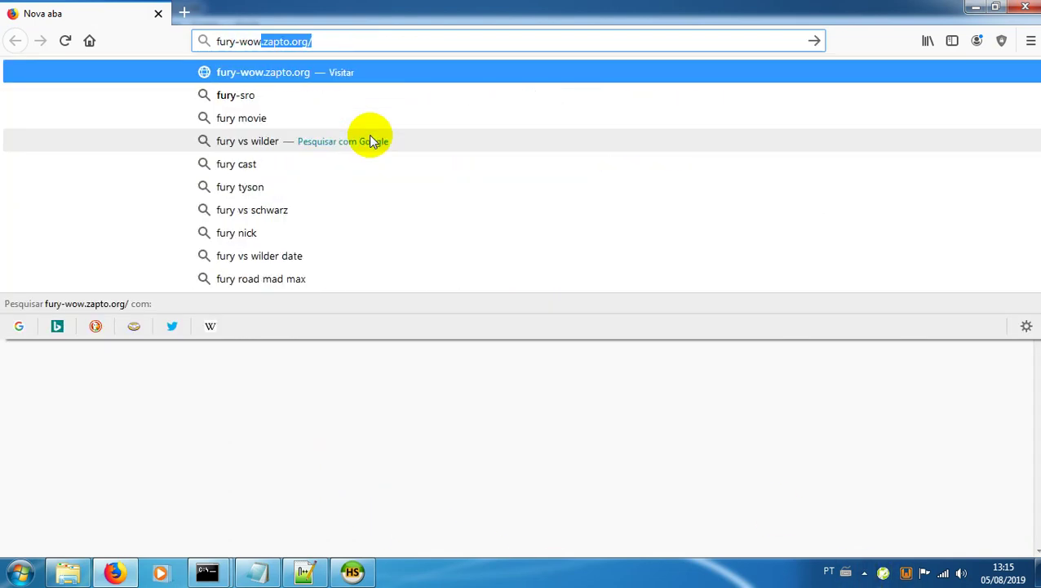
{"action": "type", "text": "vegame.com"}
{"action": "key", "text": "Return"}
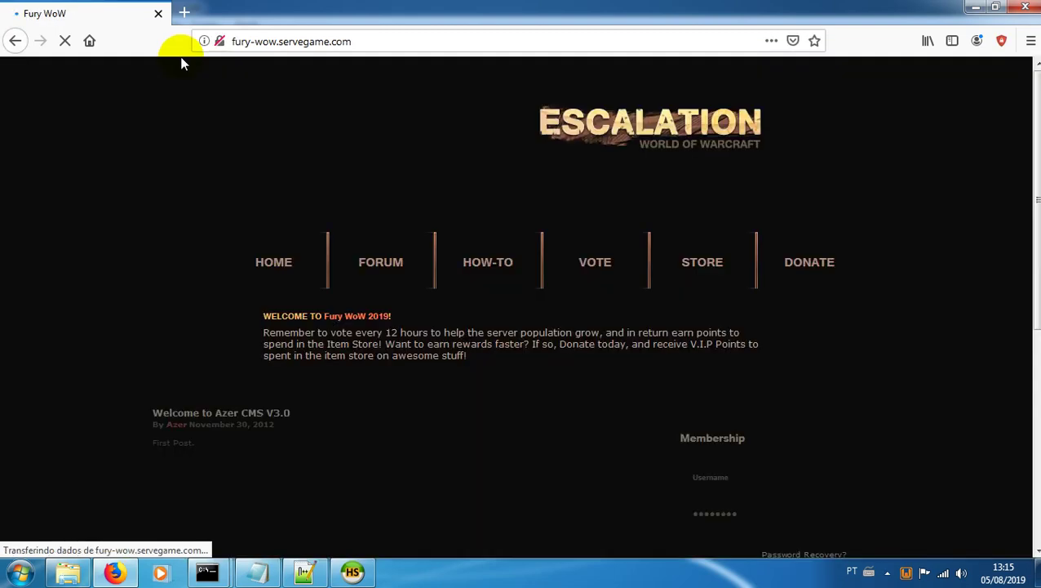
Step: Reopen No-IP DUC from the system tray and trigger an immediate IP update
{"action": "left_click", "coordinate": [888, 572]}
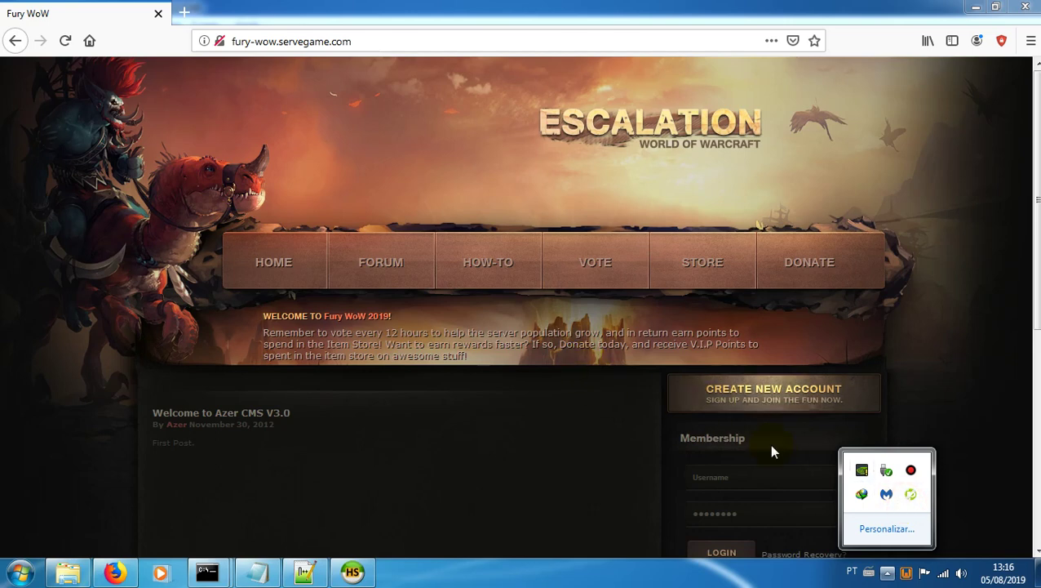
{"action": "left_click", "coordinate": [911, 495]}
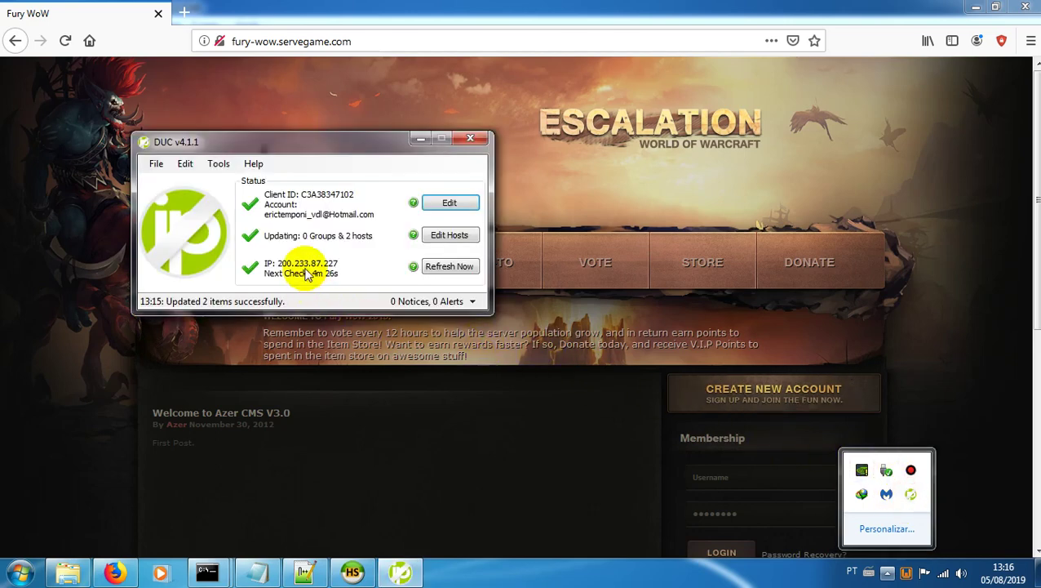
{"action": "left_click", "coordinate": [318, 245]}
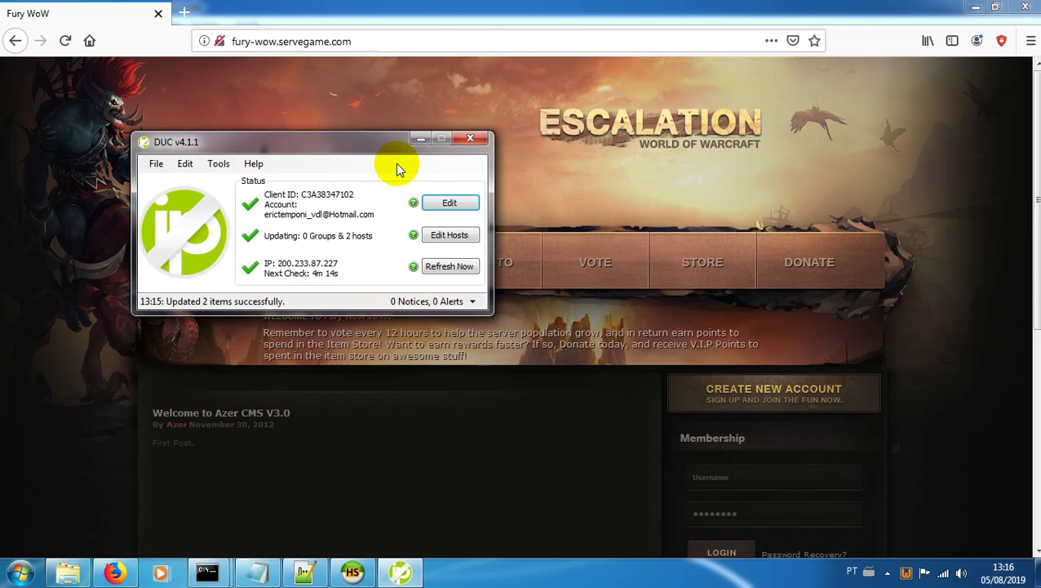
{"action": "left_click", "coordinate": [444, 267]}
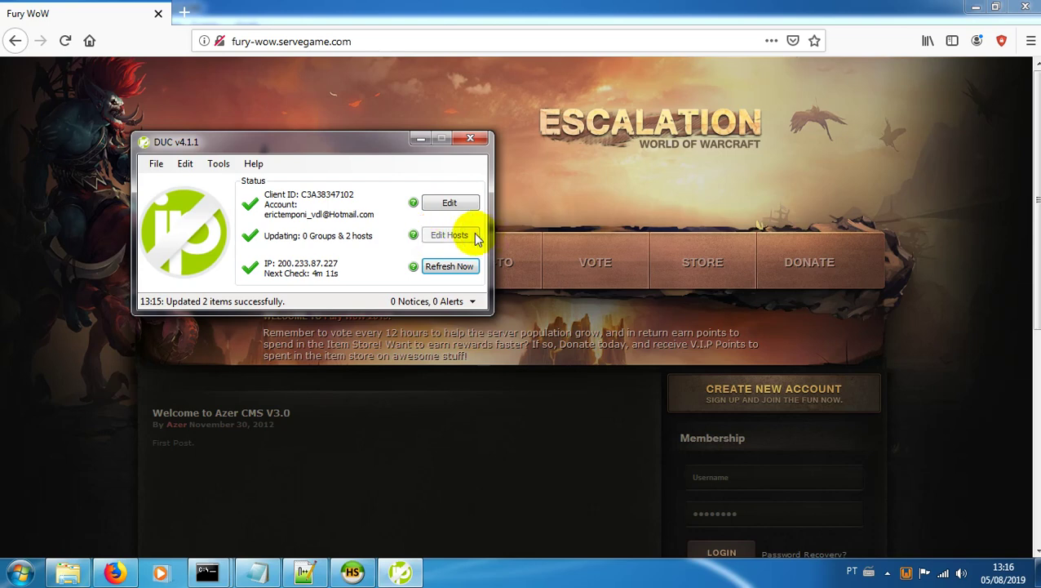
Step: Review DUC's host list and Create Hosts tab, confirming both fury-wow hosts stay ticked
{"action": "left_click", "coordinate": [453, 235]}
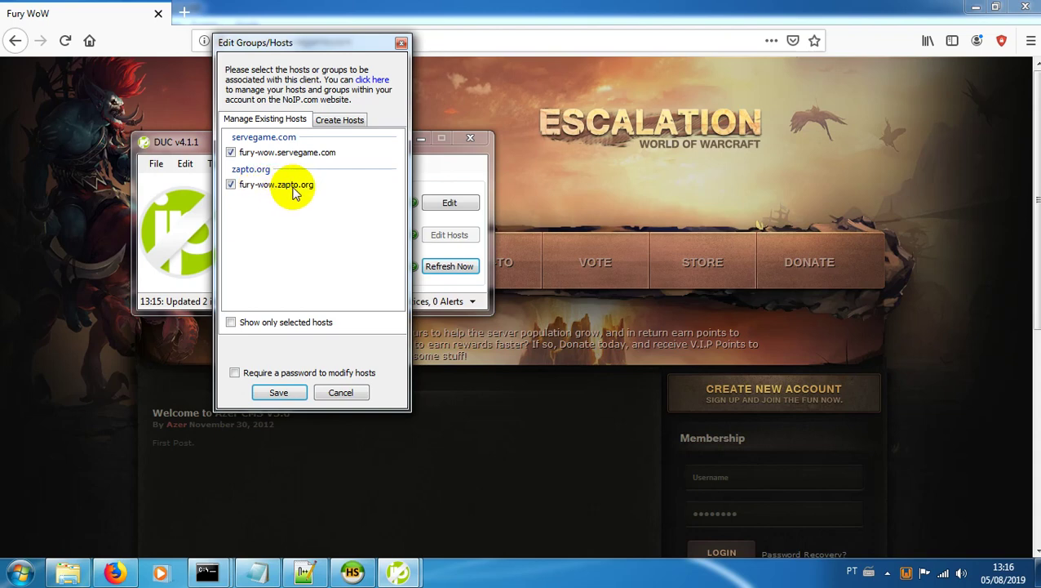
{"action": "left_click", "coordinate": [334, 120]}
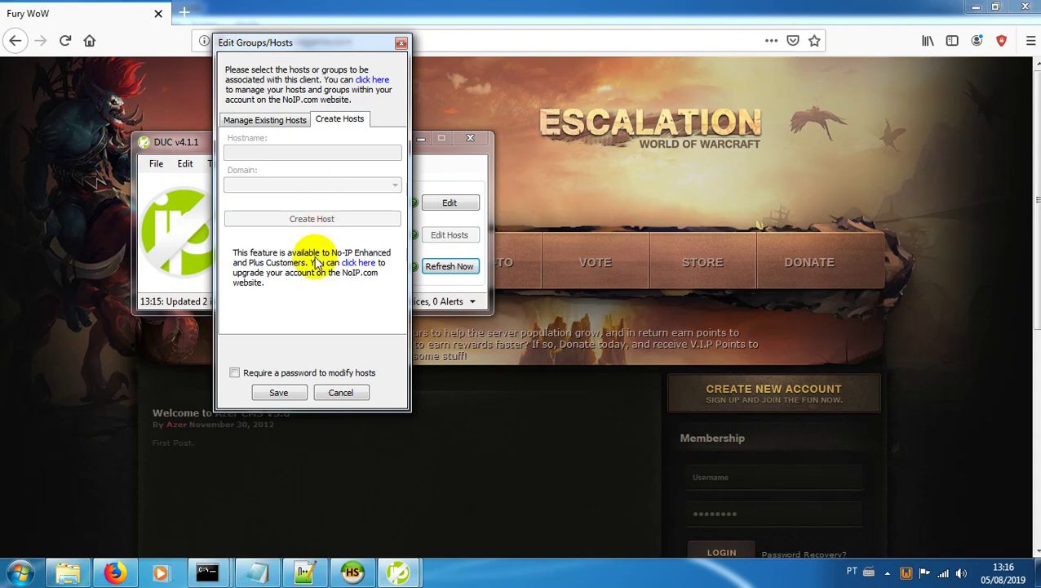
{"action": "left_click", "coordinate": [263, 119]}
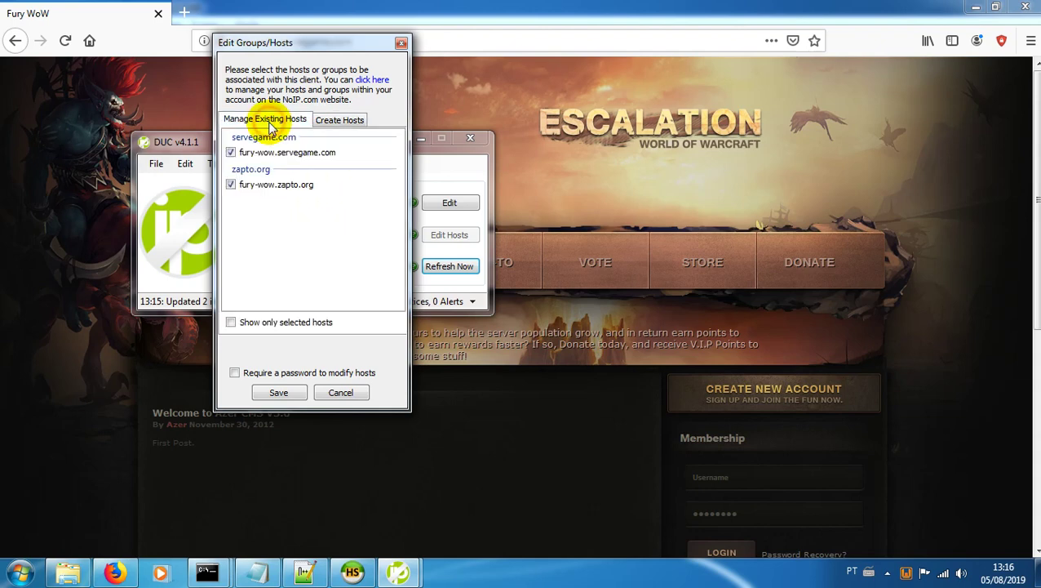
{"action": "left_click", "coordinate": [402, 43]}
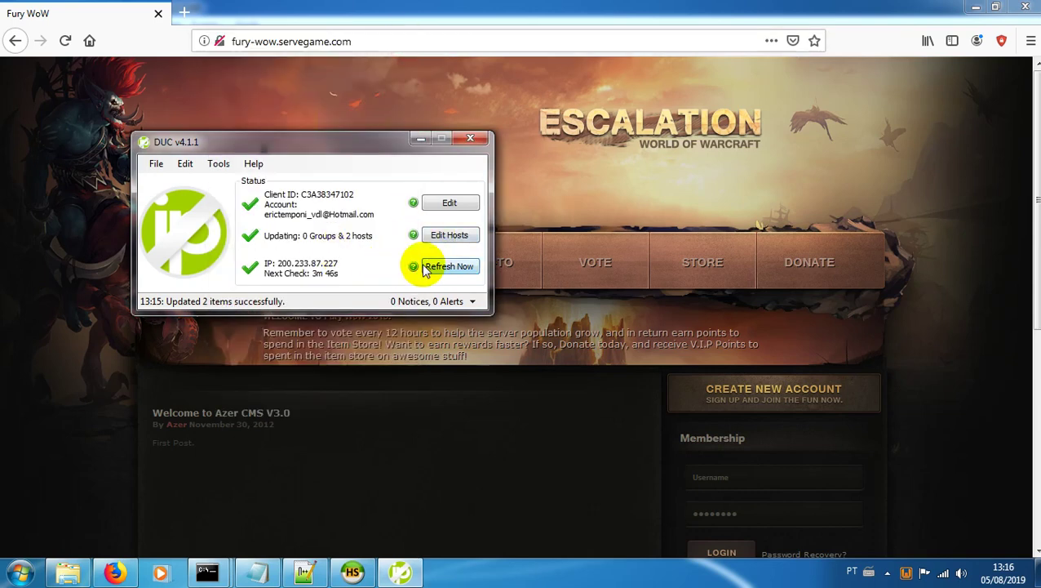
{"action": "left_click", "coordinate": [447, 200]}
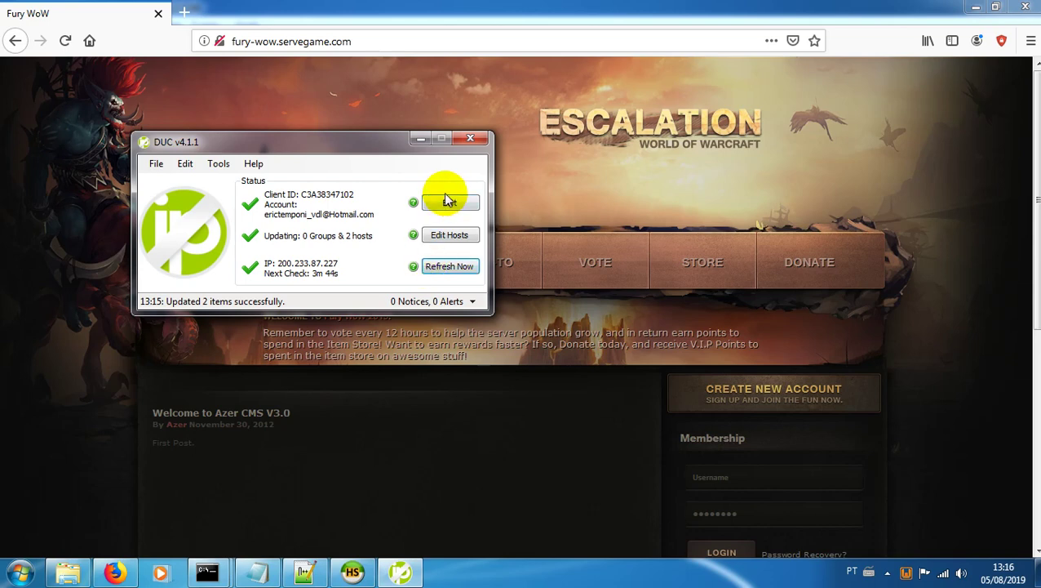
{"action": "left_click", "coordinate": [450, 236]}
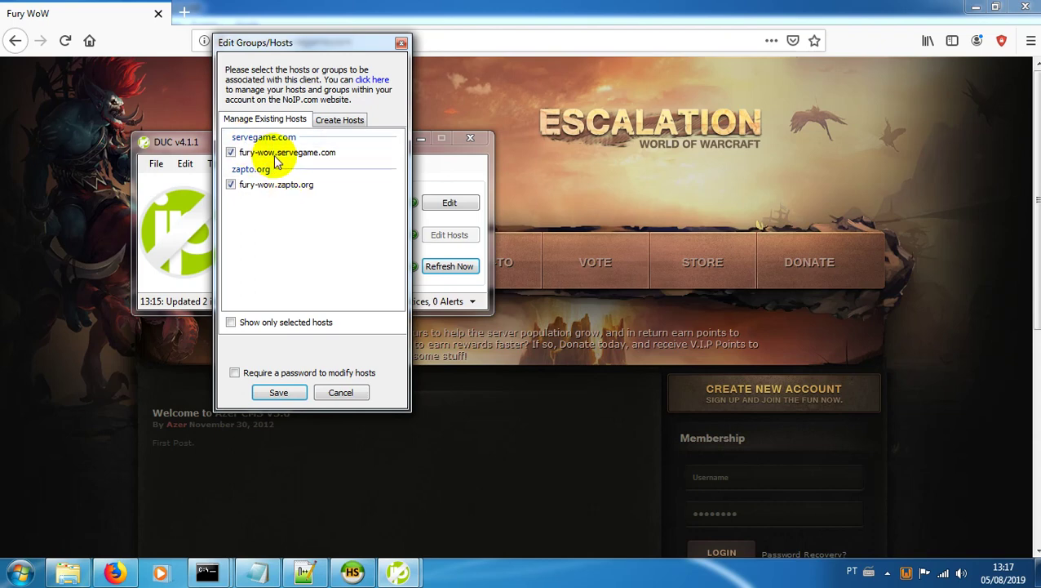
Step: Reload fury-wow.servegame.com in a single fresh tab, select its address, then close Firefox
{"action": "left_click", "coordinate": [186, 13]}
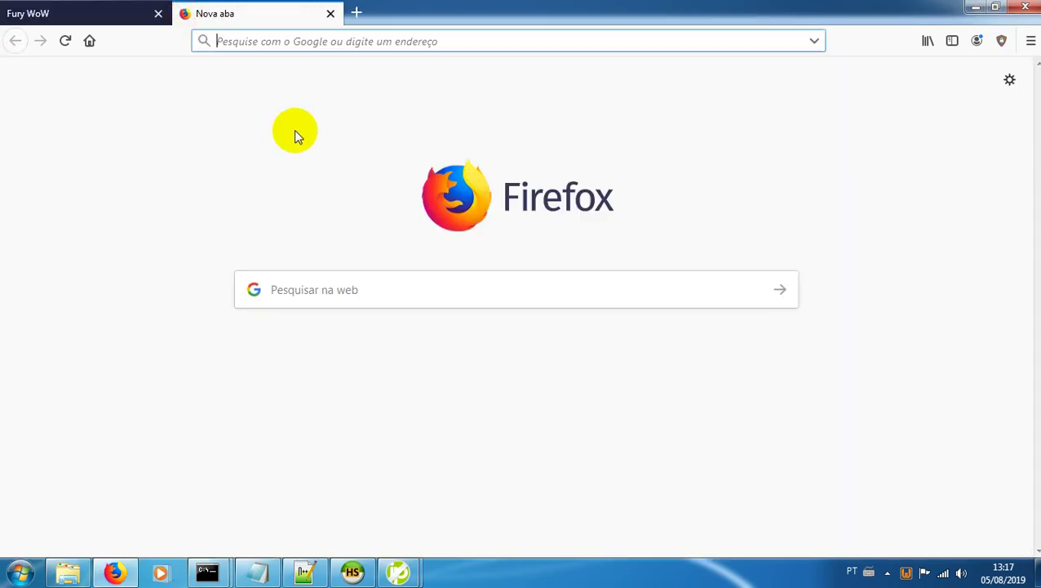
{"action": "left_click", "coordinate": [158, 13]}
{"action": "left_click", "coordinate": [180, 13]}
{"action": "left_click", "coordinate": [158, 13]}
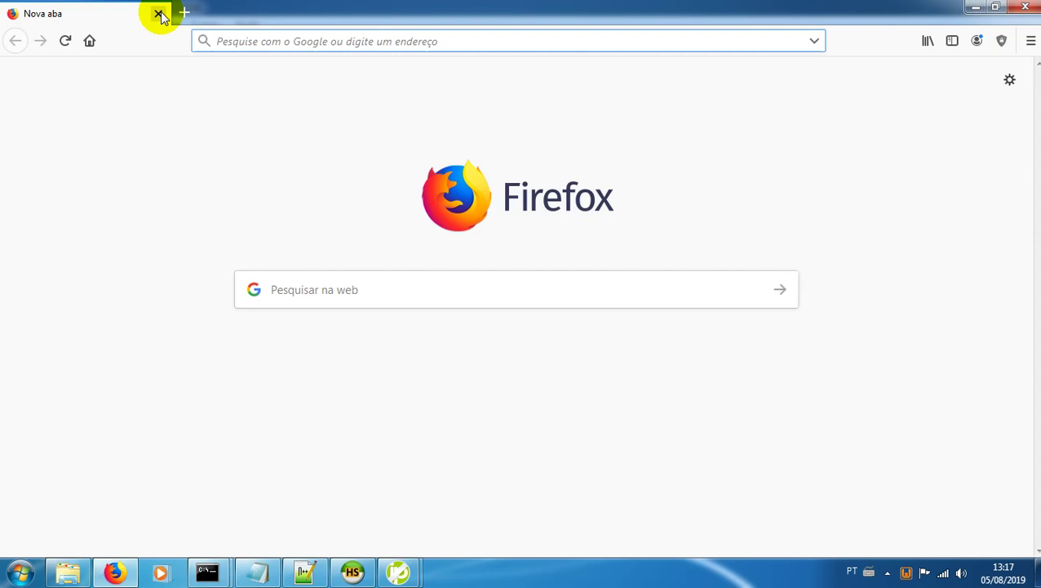
{"action": "type", "text": "fury"}
{"action": "key", "text": "Return"}
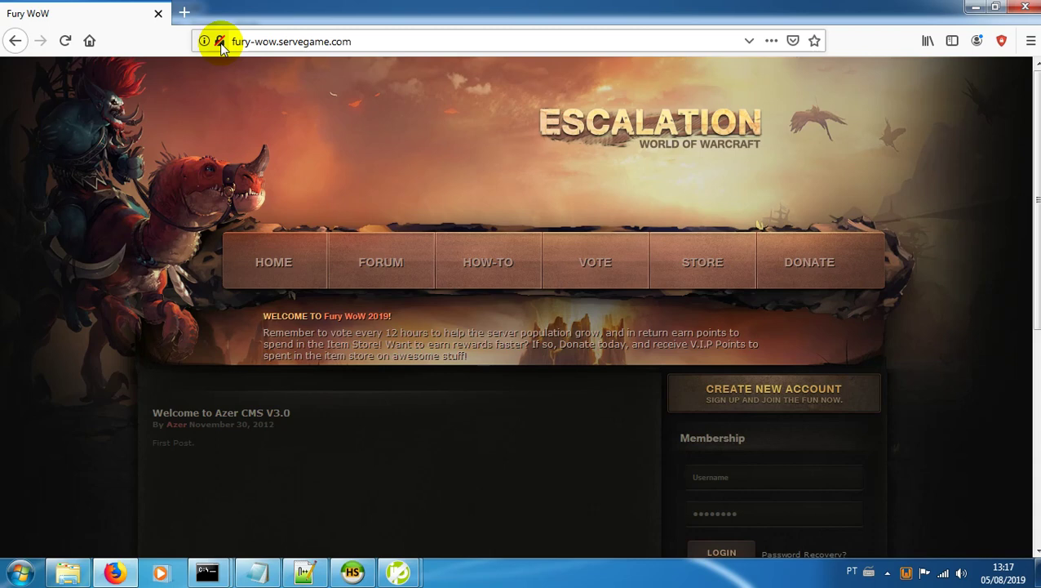
{"action": "left_click", "coordinate": [366, 39]}
{"action": "left_click", "coordinate": [366, 39]}
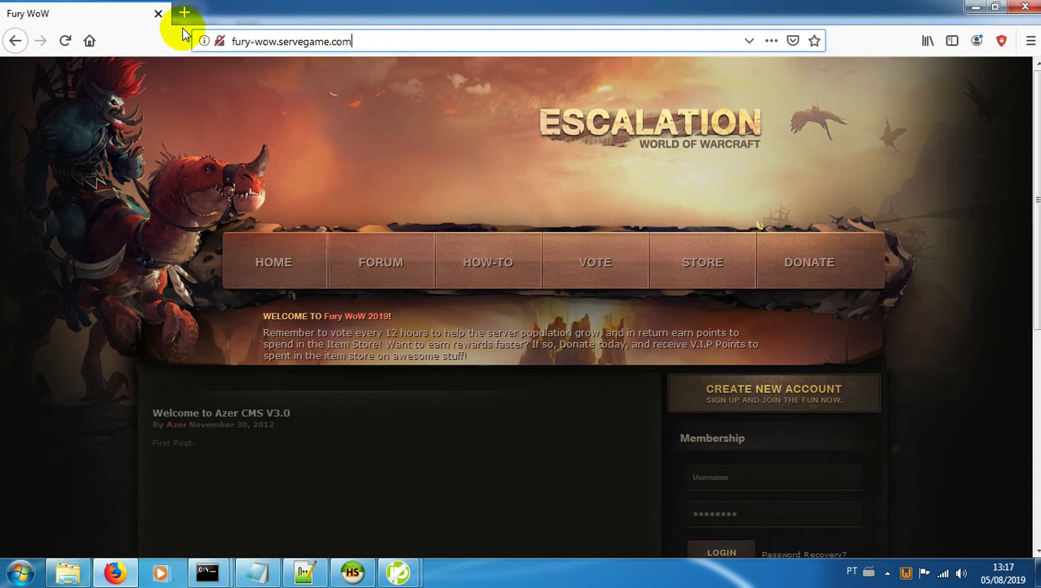
{"action": "left_click_drag", "start_coordinate": [367, 41], "coordinate": [229, 41]}
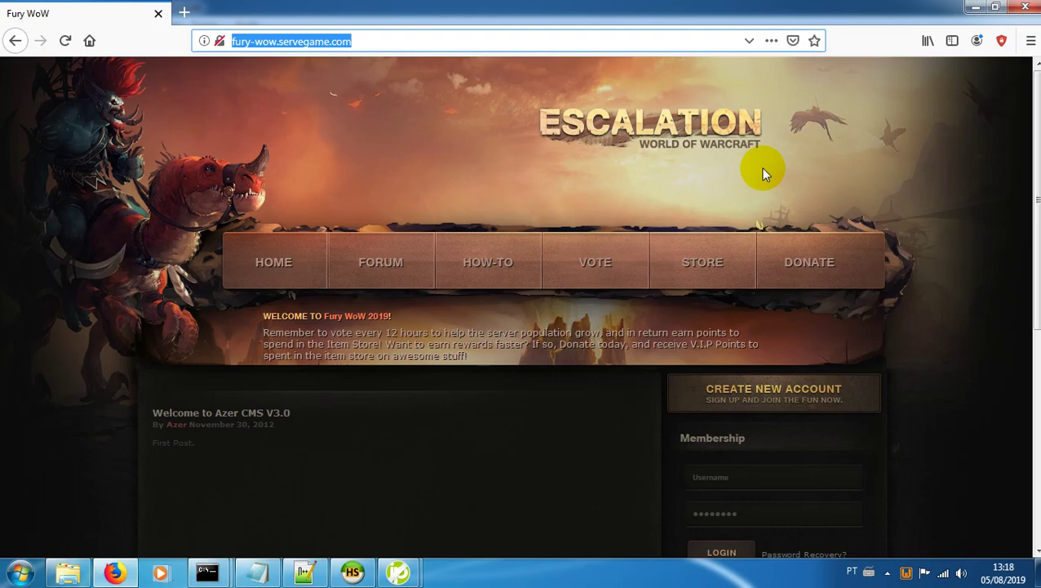
{"action": "left_click", "coordinate": [1025, 7]}
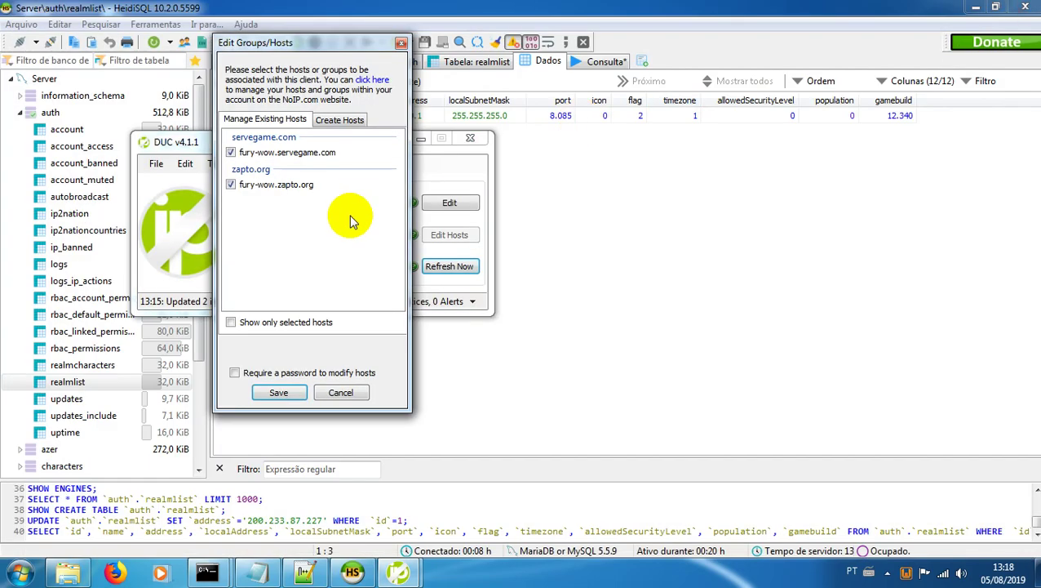
Step: Close DUC, change the realm's auth.realmlist address to fury-wow.servegame.com, and close HeidiSQL
{"action": "left_click", "coordinate": [278, 392]}
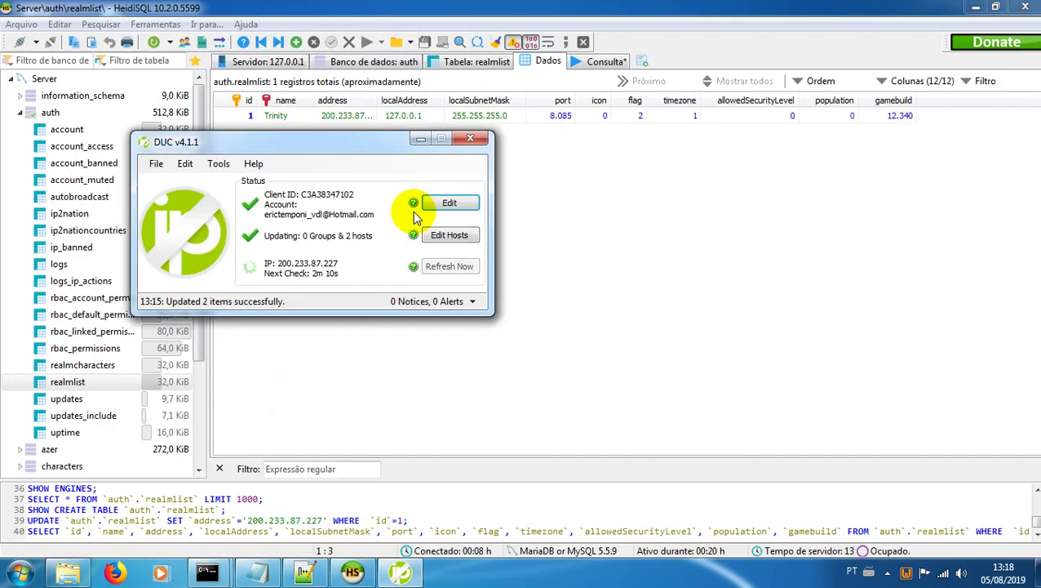
{"action": "left_click", "coordinate": [470, 140]}
{"action": "left_click", "coordinate": [343, 116]}
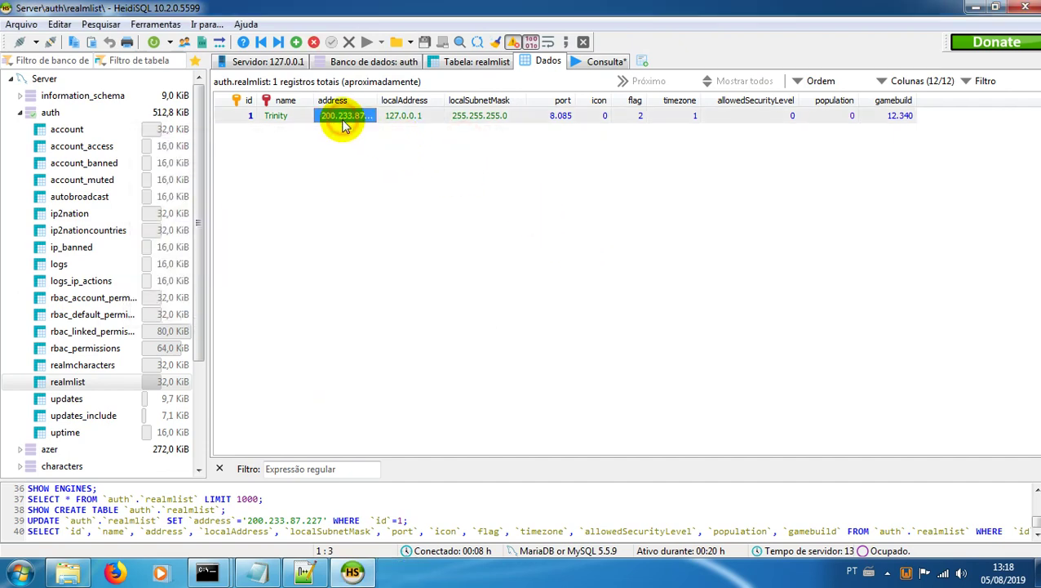
{"action": "left_click", "coordinate": [342, 115]}
{"action": "type", "text": "forty-wow.ser"}
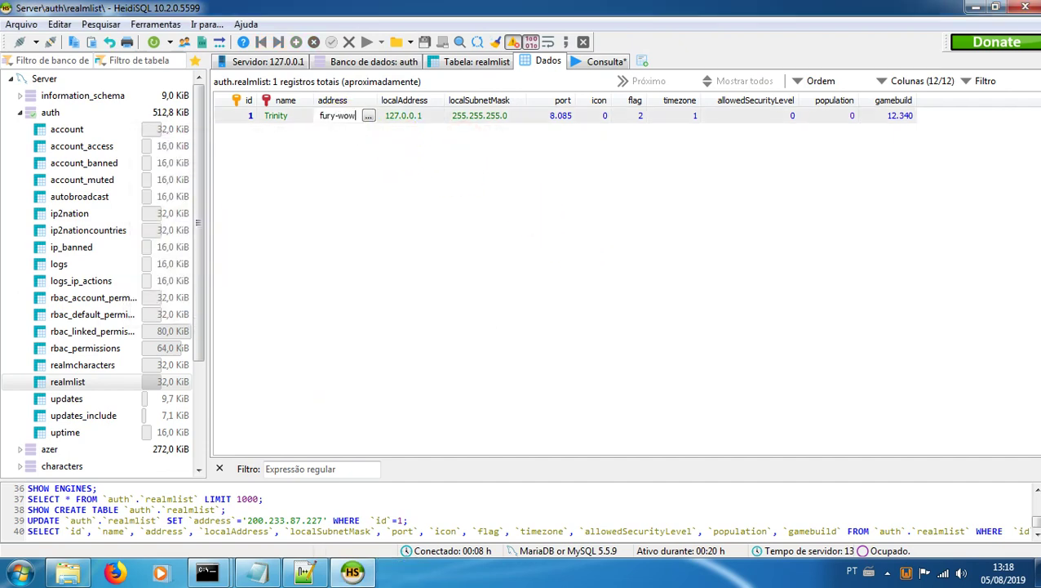
{"action": "type", "text": "veg"}
{"action": "type", "text": "ame.com"}
{"action": "key", "text": "Return"}
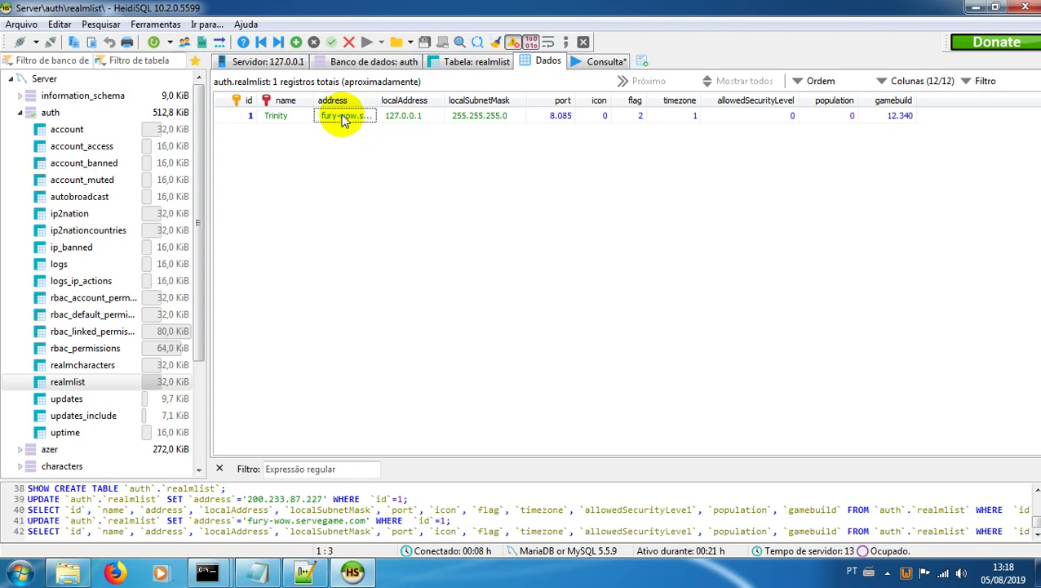
{"action": "left_click", "coordinate": [363, 178]}
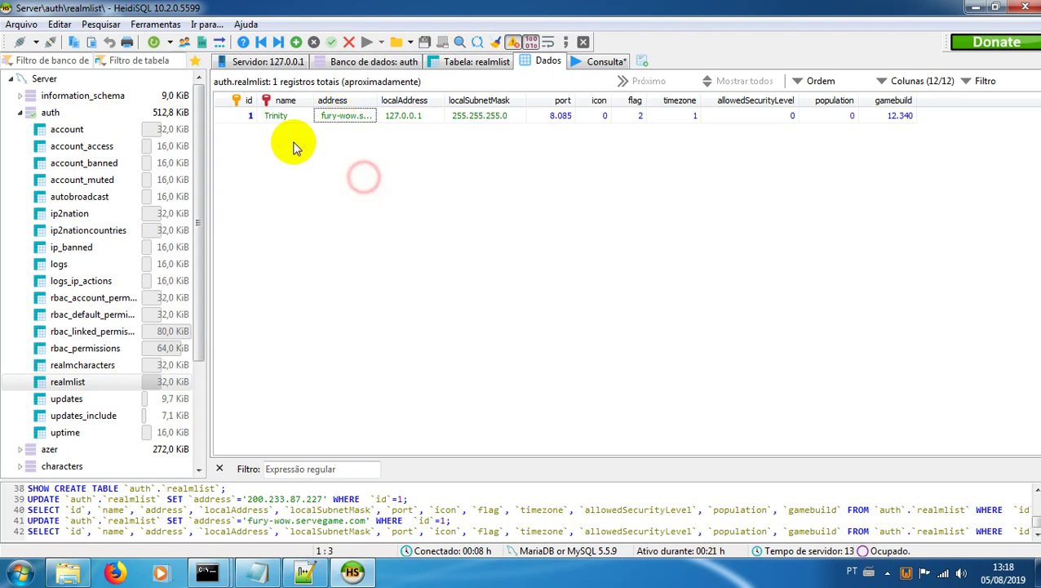
{"action": "left_click", "coordinate": [1026, 8]}
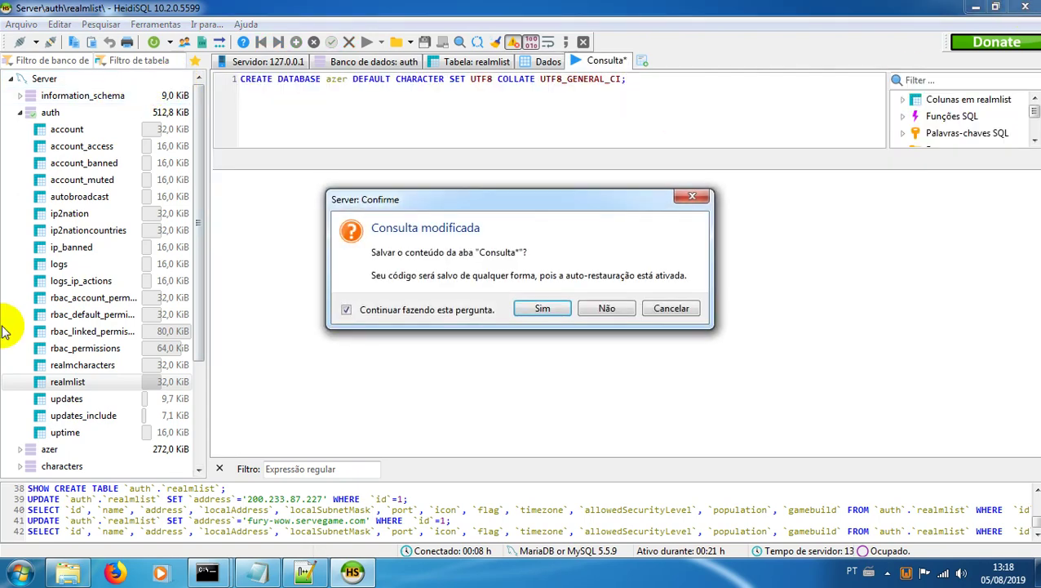
Step: Close HeidiSQL without saving the query, minimize the Notepad port list, and restore the Release folder
{"action": "left_click", "coordinate": [601, 303]}
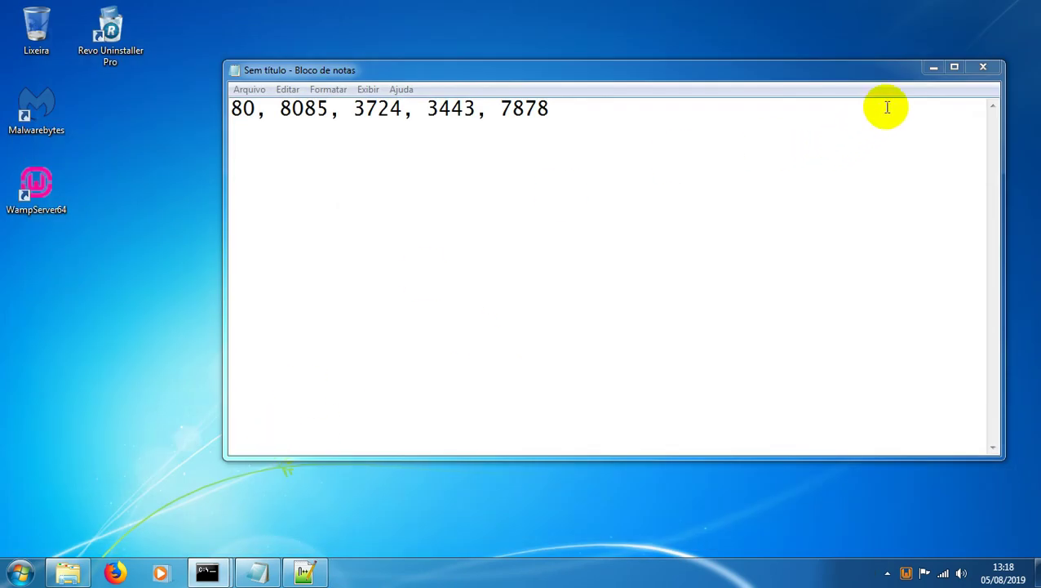
{"action": "left_click", "coordinate": [935, 70]}
{"action": "left_click", "coordinate": [72, 567]}
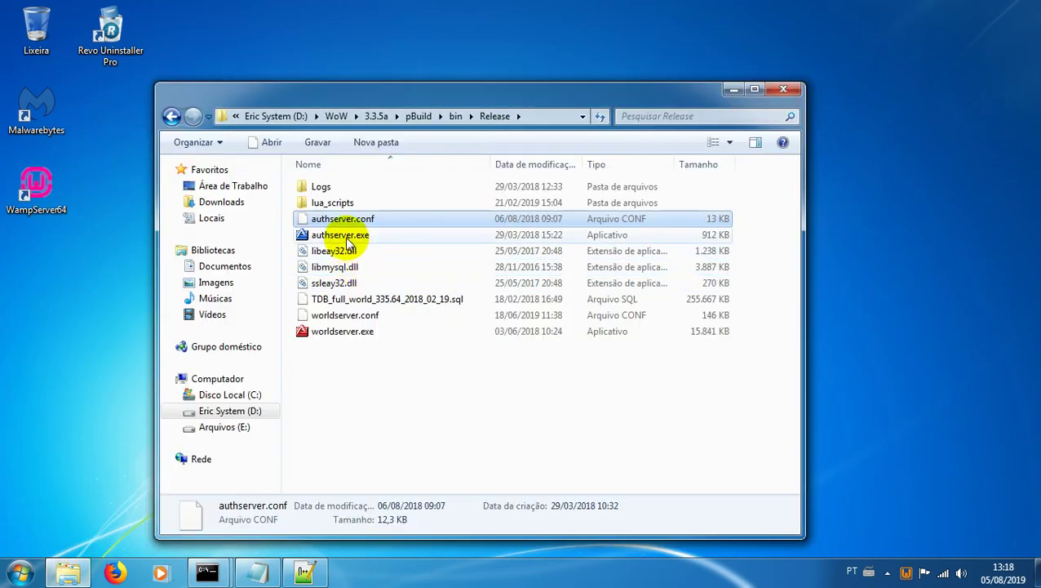
Step: Run authserver.exe, allow it through Windows Firewall, and close its console once realm Trinity registers
{"action": "double_click", "coordinate": [347, 242]}
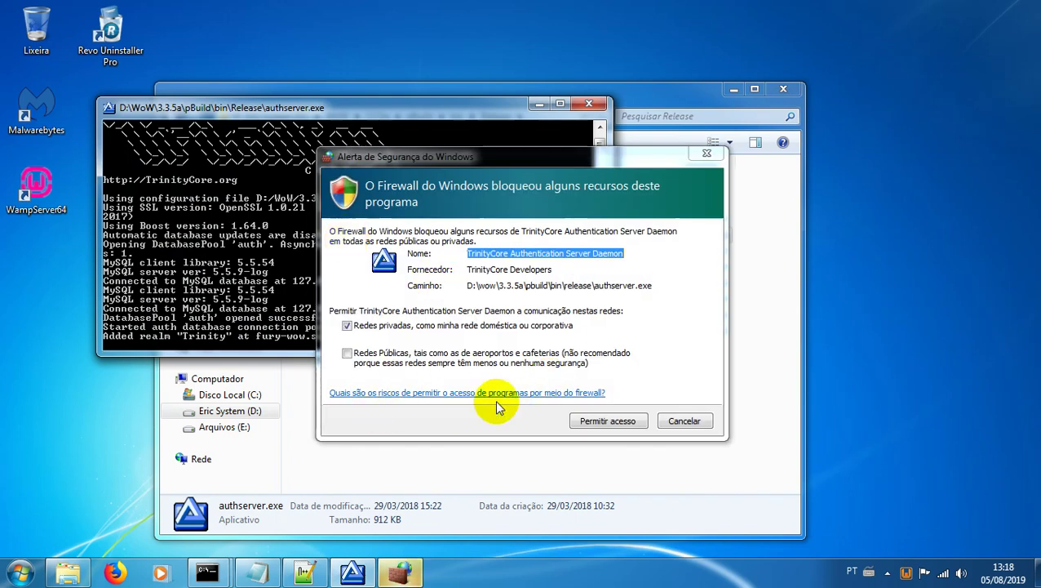
{"action": "left_click", "coordinate": [606, 420]}
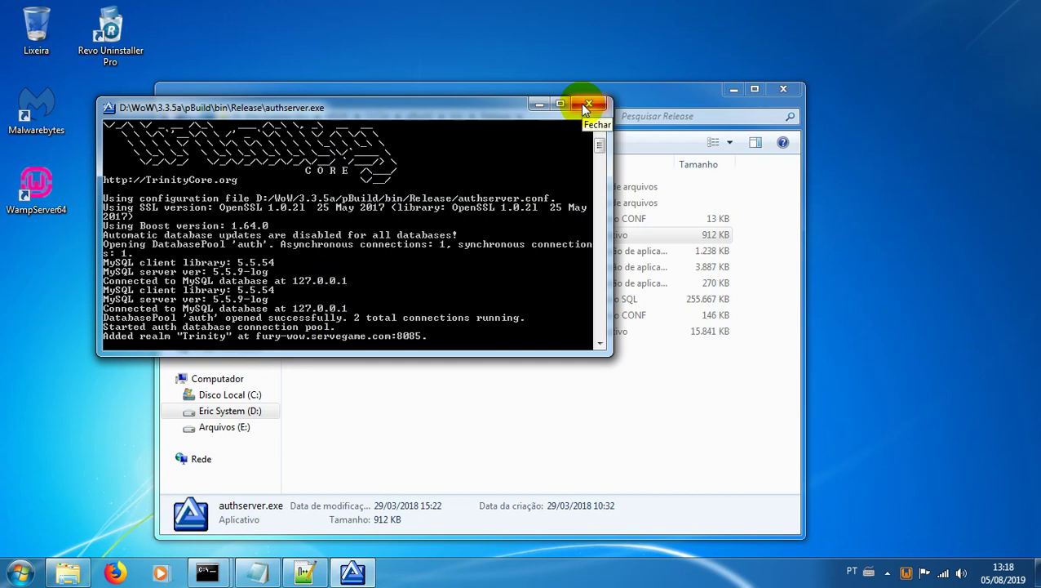
{"action": "left_click", "coordinate": [588, 105]}
{"action": "left_click", "coordinate": [20, 571]}
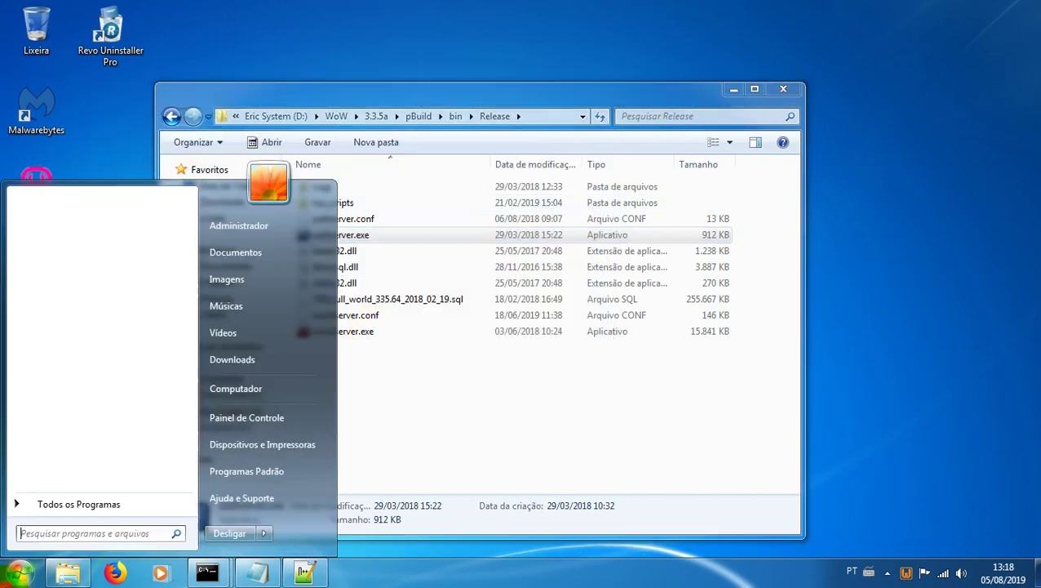
Step: Go through Painel de Controle > Sistema e Segurança > Firewall do Windows into Configurações avançadas
{"action": "left_click", "coordinate": [243, 420]}
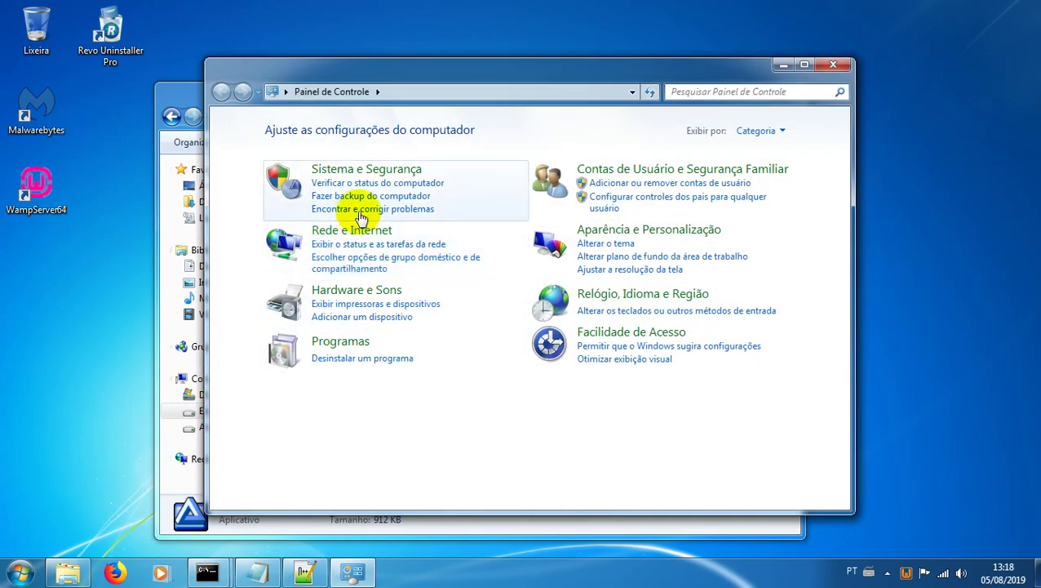
{"action": "left_click", "coordinate": [355, 171]}
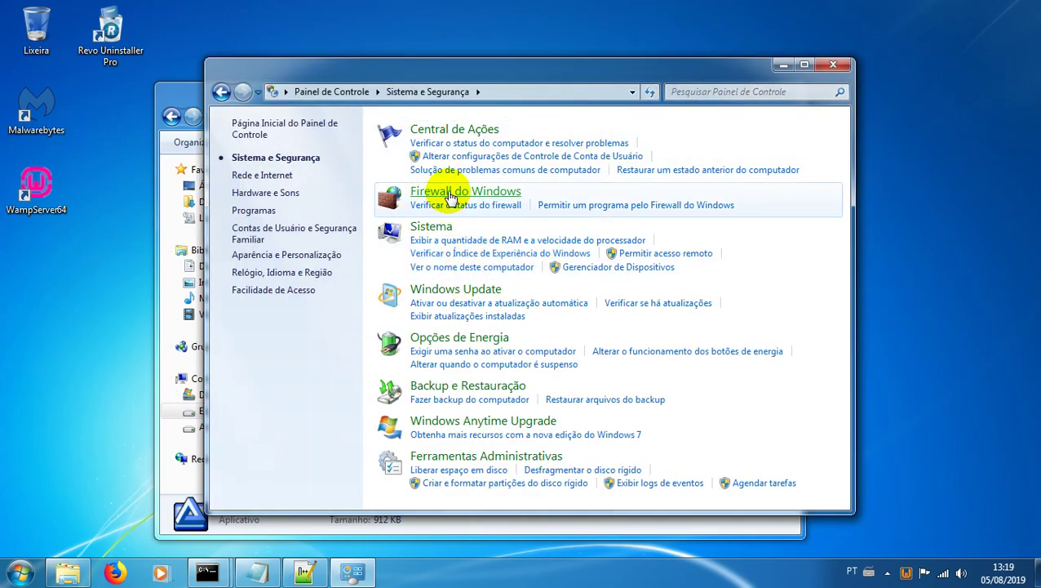
{"action": "left_click", "coordinate": [449, 194]}
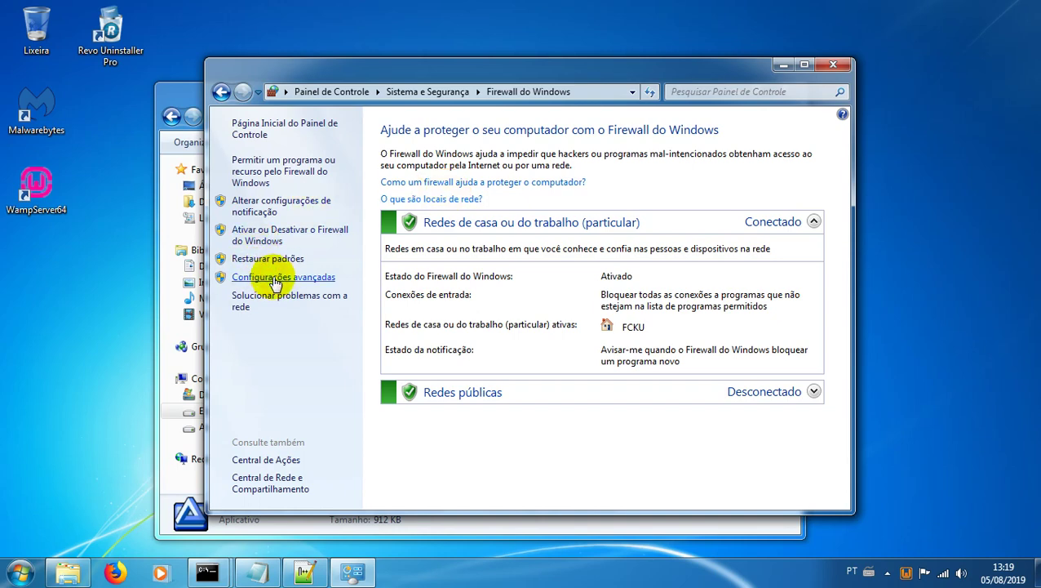
{"action": "left_click", "coordinate": [275, 278]}
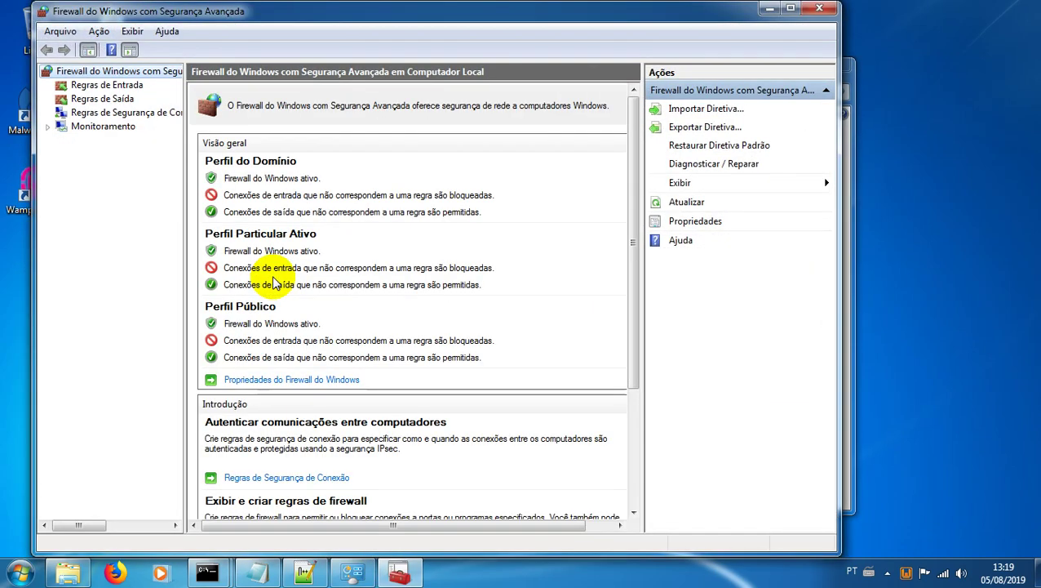
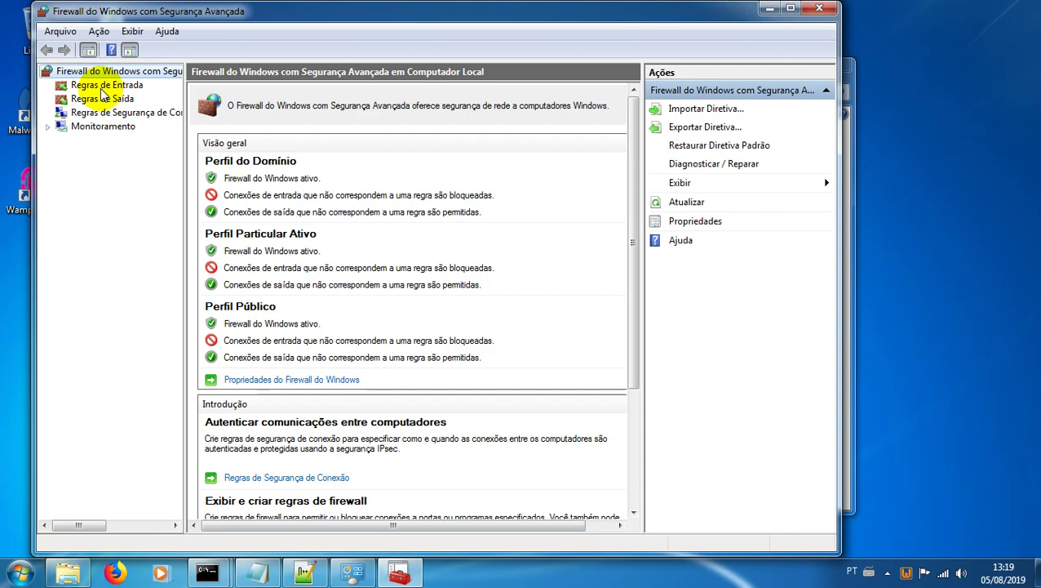
Step: Start a new inbound port rule for TCP local ports 80, 8085, 3724, 3443 and 7878
{"action": "left_click", "coordinate": [103, 87]}
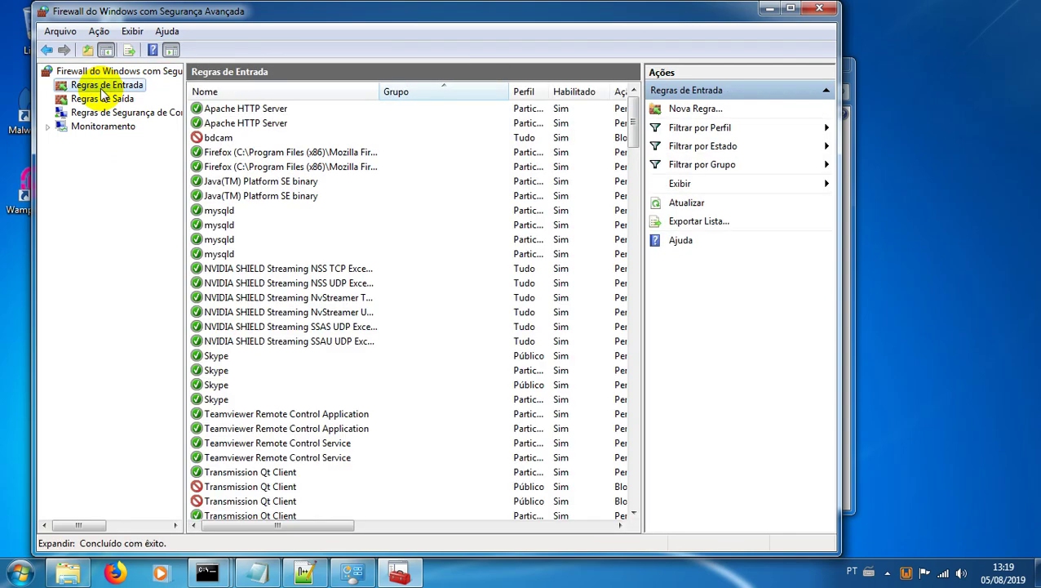
{"action": "left_click", "coordinate": [696, 110]}
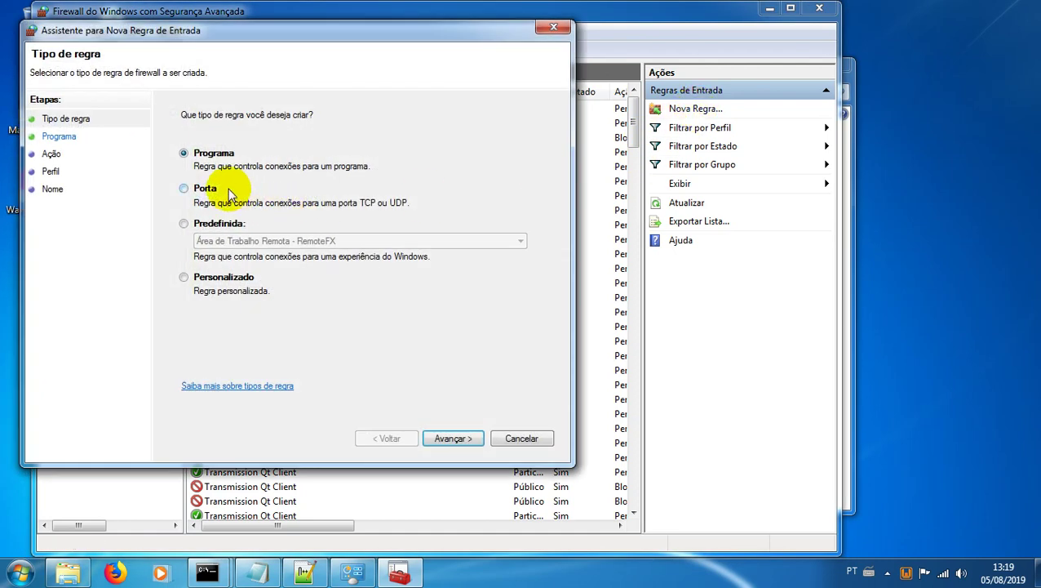
{"action": "left_click", "coordinate": [228, 187]}
{"action": "left_click", "coordinate": [450, 437]}
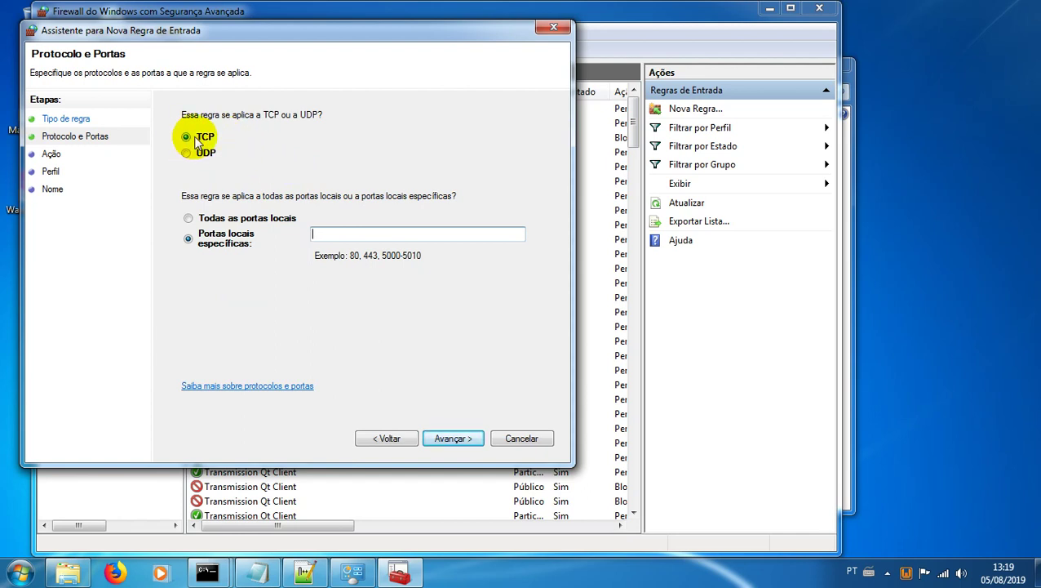
{"action": "type", "text": "80"}
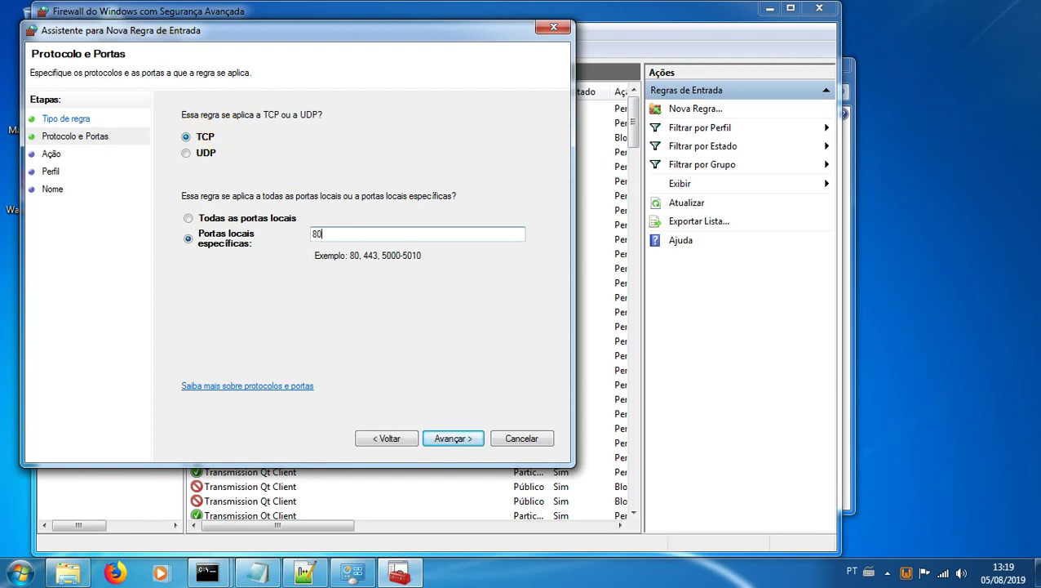
{"action": "type", "text": ", 8085,"}
{"action": "type", "text": "3724, 3443, 7878"}
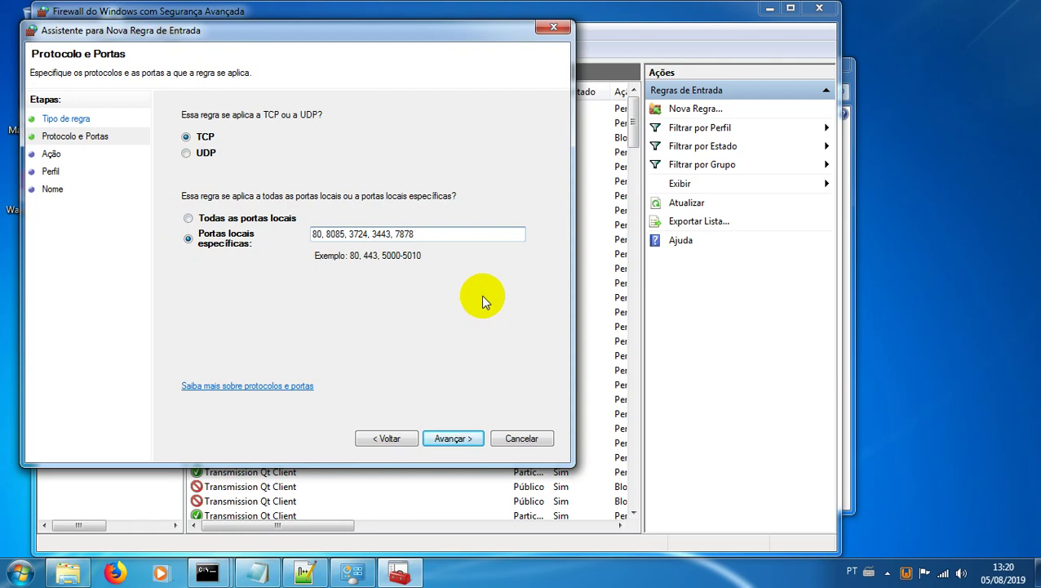
{"action": "left_click", "coordinate": [54, 578]}
{"action": "right_click", "coordinate": [343, 315]}
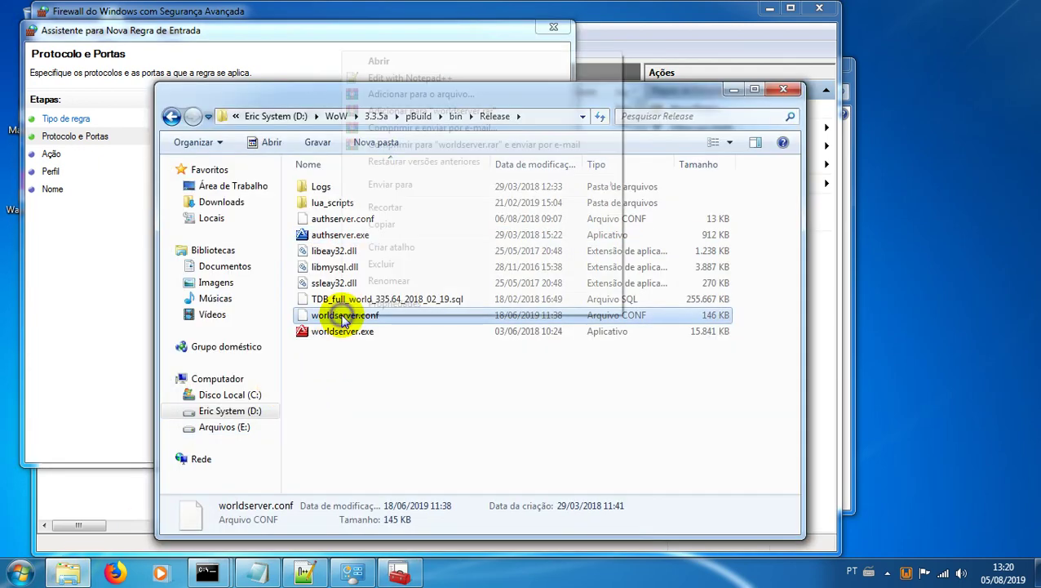
Step: Open worldserver.conf in Notepad++ and search it for the 'RA.' settings
{"action": "left_click", "coordinate": [375, 78]}
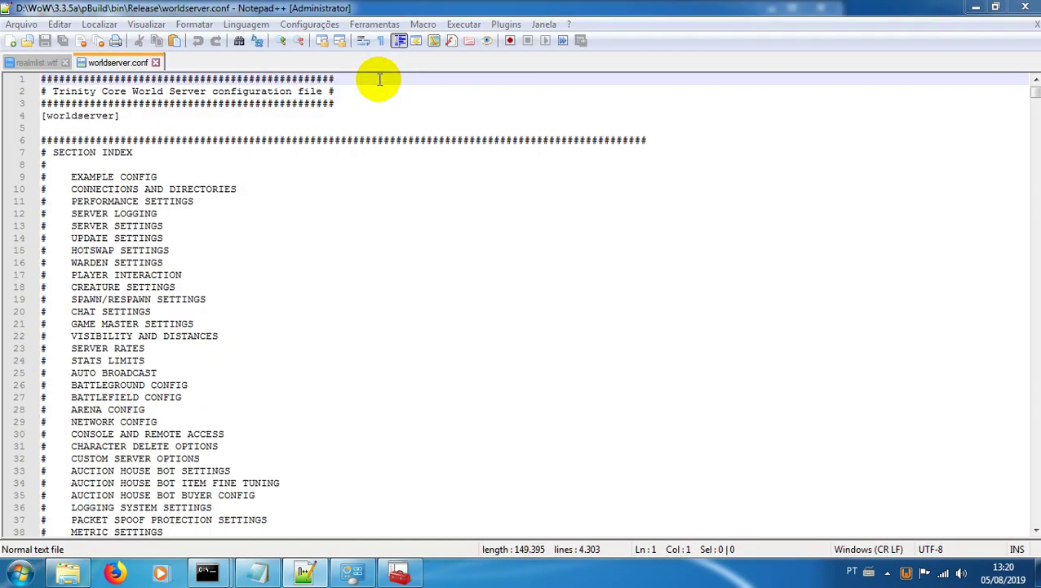
{"action": "key", "text": "ctrl+f"}
{"action": "type", "text": "RA"}
{"action": "key", "text": "Return"}
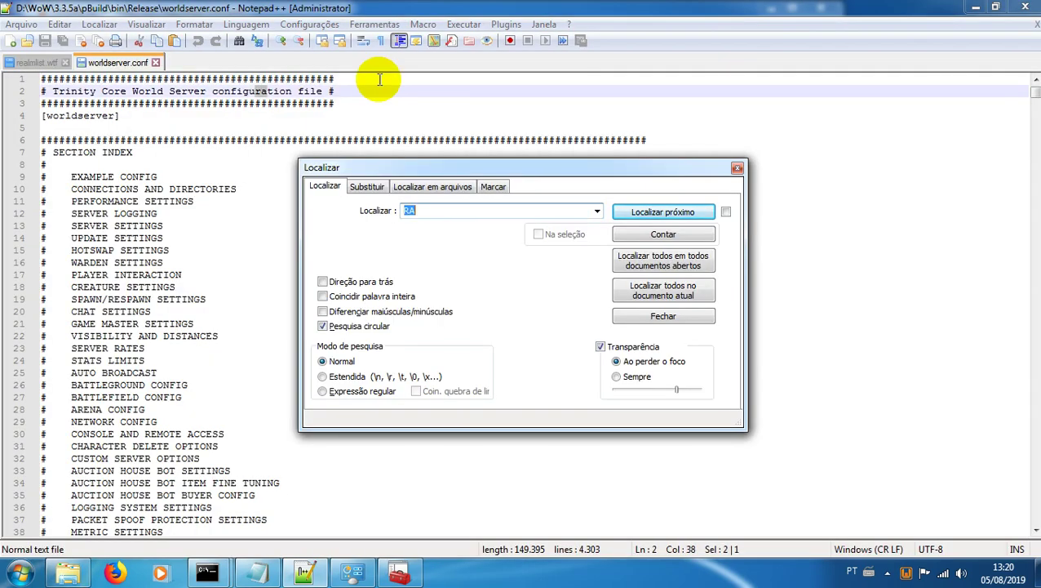
{"action": "left_click", "coordinate": [425, 209]}
{"action": "type", "text": "."}
{"action": "key", "text": "Return"}
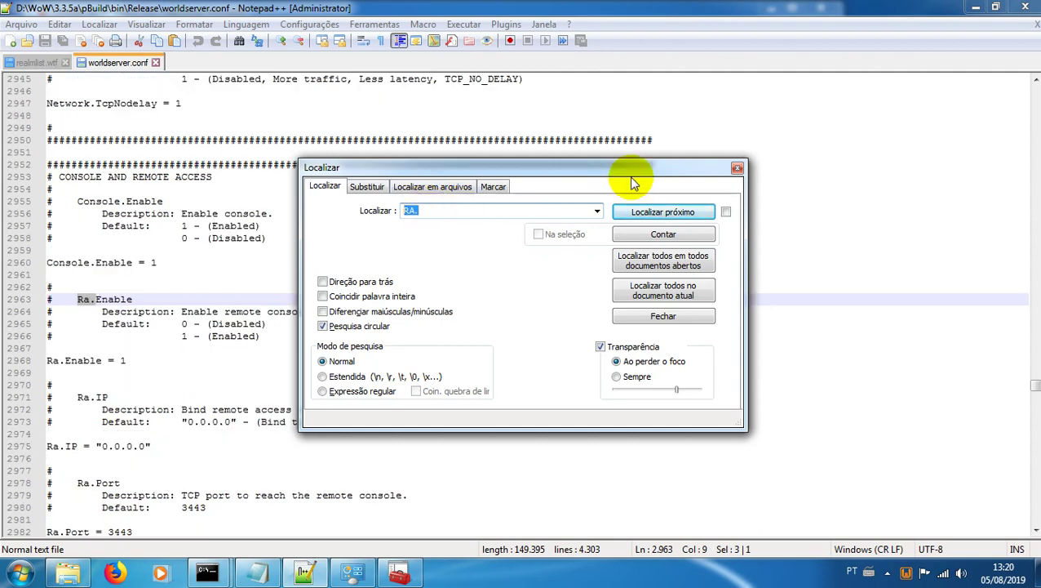
{"action": "left_click", "coordinate": [737, 167]}
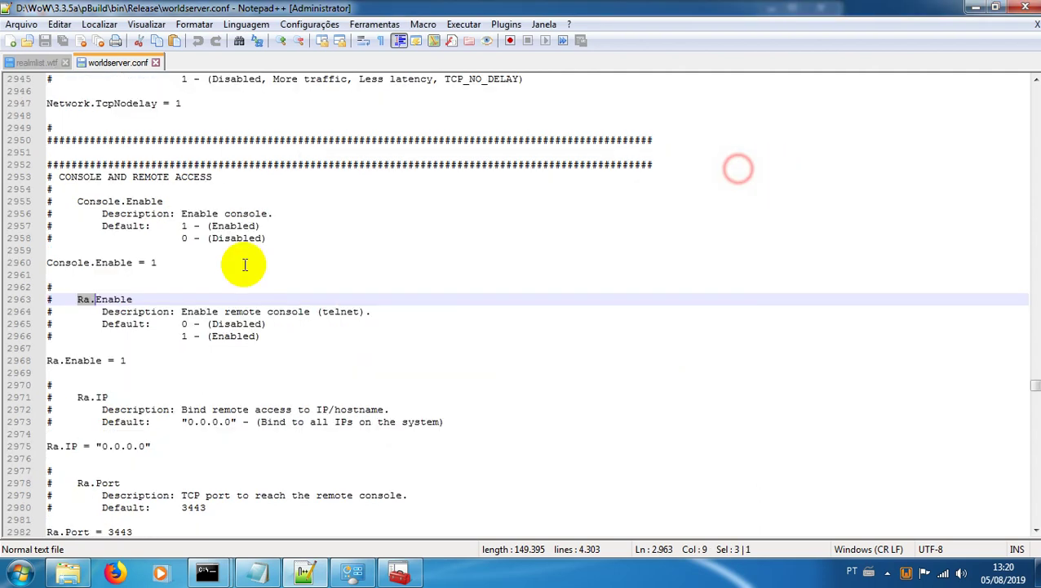
{"action": "left_click", "coordinate": [94, 190]}
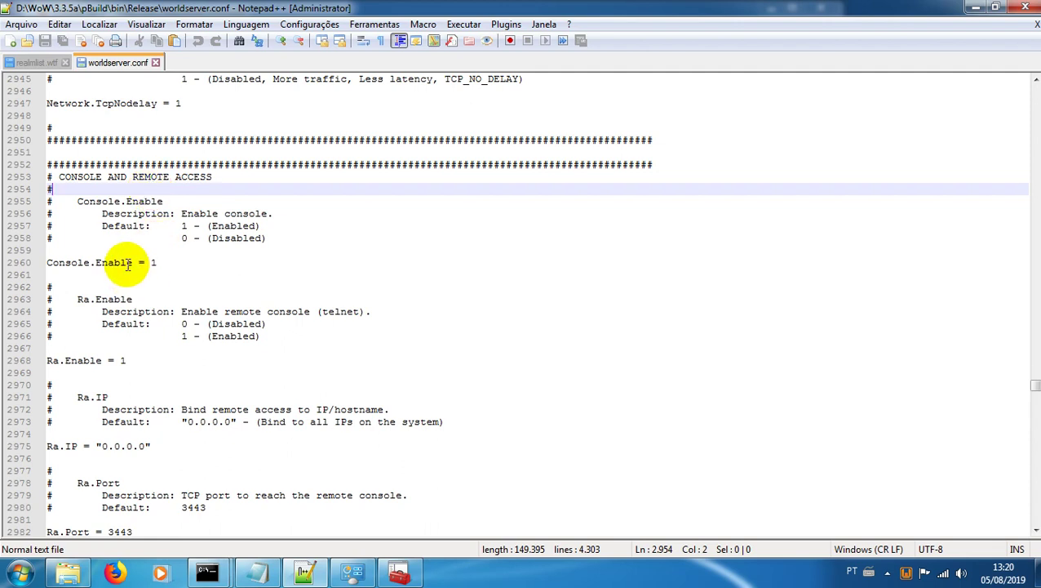
Step: Review Console.Enable = 1, Ra.Enable = 1 and Ra.Port = 3443, then close worldserver.conf
{"action": "left_click", "coordinate": [157, 262]}
{"action": "scroll", "coordinate": [167, 296], "scroll_direction": "down", "scroll_amount": 1}
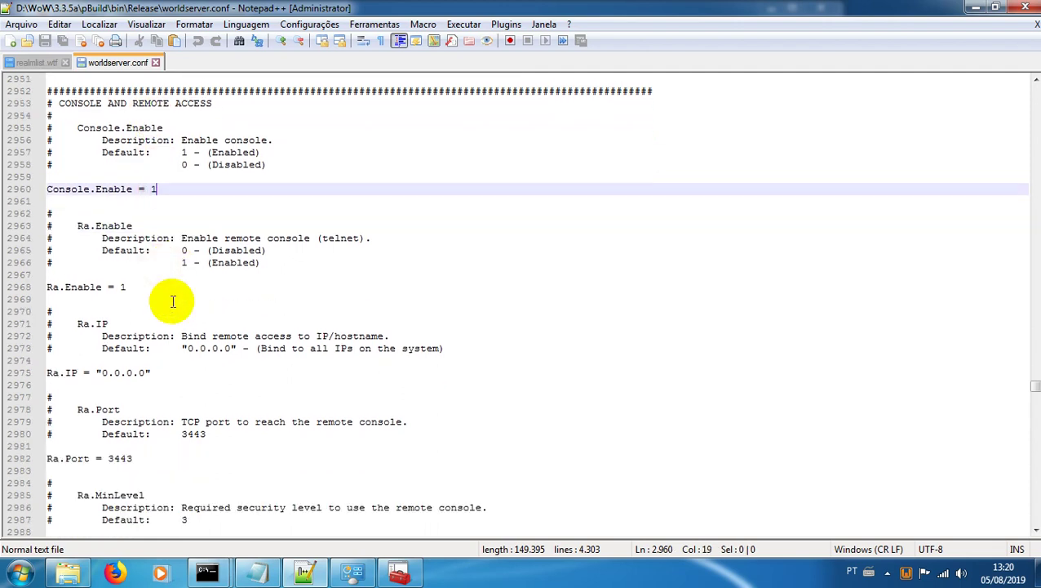
{"action": "left_click", "coordinate": [130, 290]}
{"action": "scroll", "coordinate": [128, 296], "scroll_direction": "down", "scroll_amount": 2}
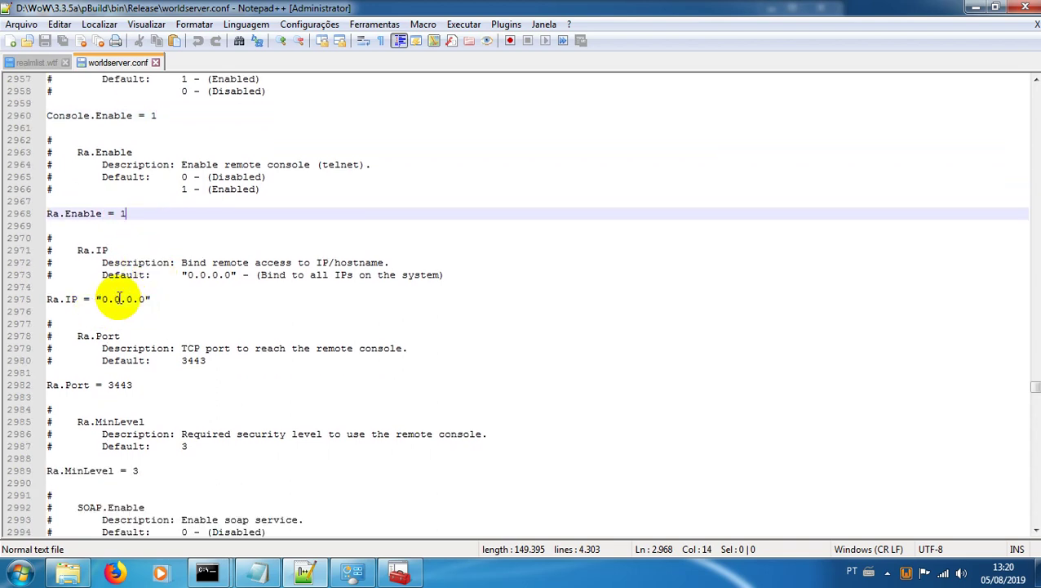
{"action": "scroll", "coordinate": [120, 298], "scroll_direction": "down", "scroll_amount": 1}
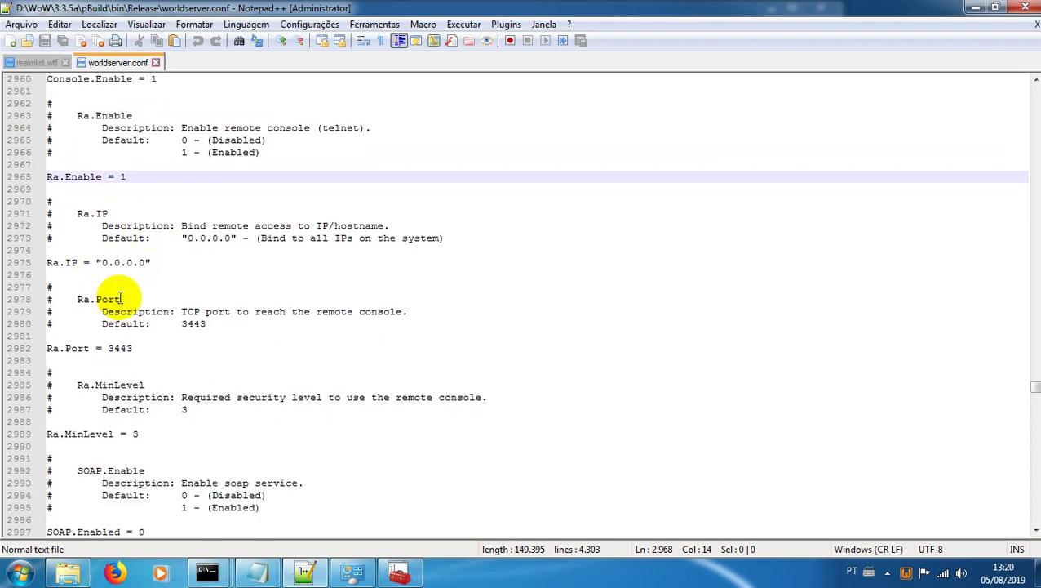
{"action": "left_click", "coordinate": [139, 351]}
{"action": "scroll", "coordinate": [138, 351], "scroll_direction": "down", "scroll_amount": 5}
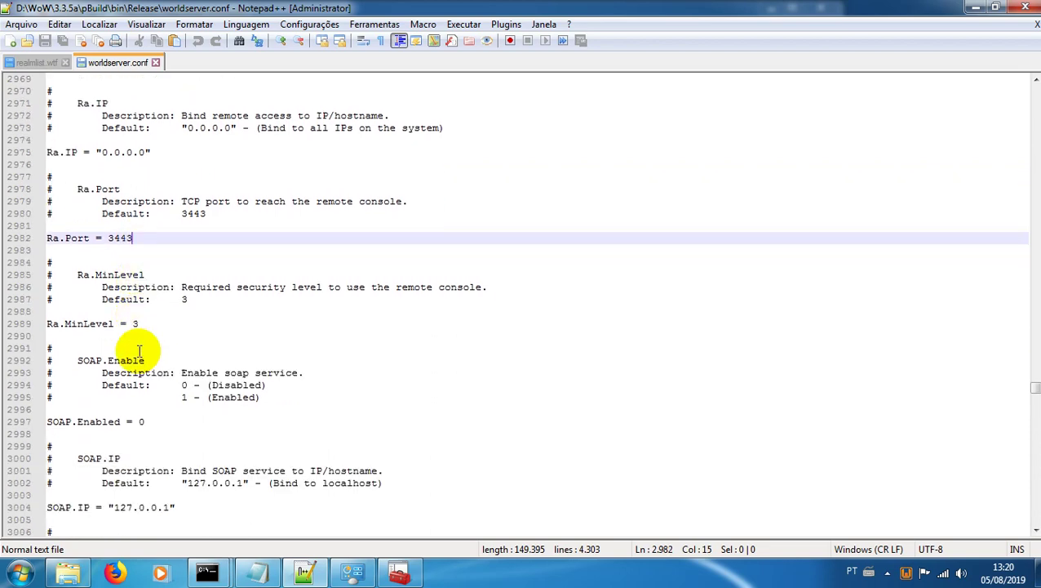
{"action": "scroll", "coordinate": [141, 350], "scroll_direction": "down", "scroll_amount": 2}
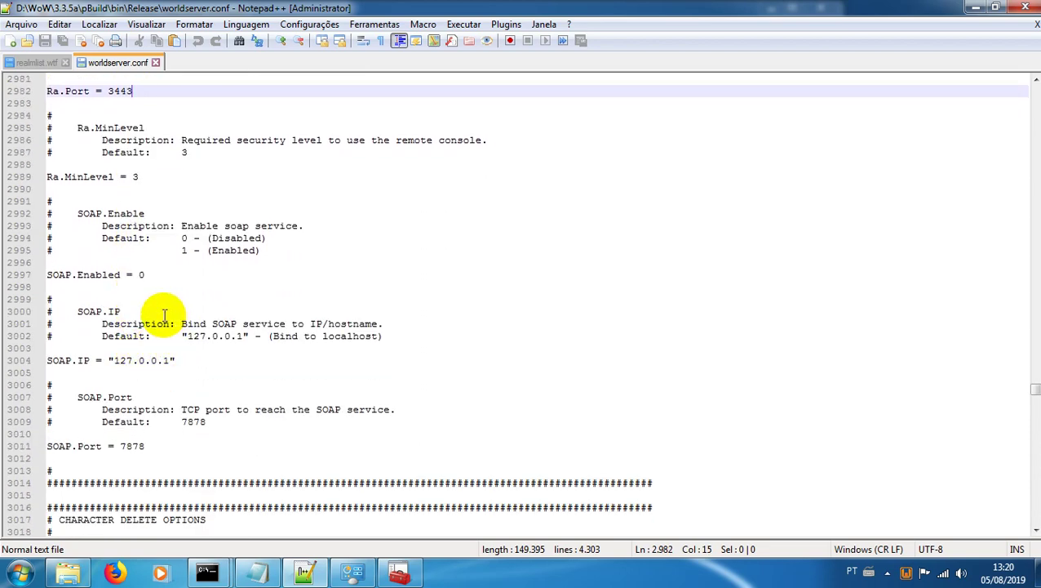
{"action": "scroll", "coordinate": [165, 316], "scroll_direction": "down", "scroll_amount": 1}
{"action": "scroll", "coordinate": [164, 316], "scroll_direction": "down", "scroll_amount": 1}
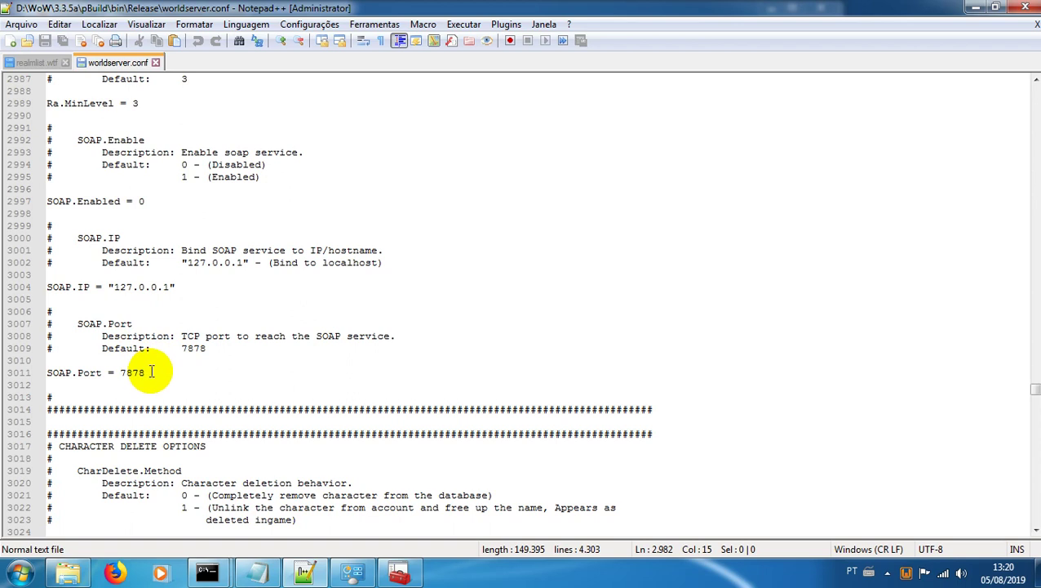
{"action": "scroll", "coordinate": [149, 372], "scroll_direction": "up", "scroll_amount": 3}
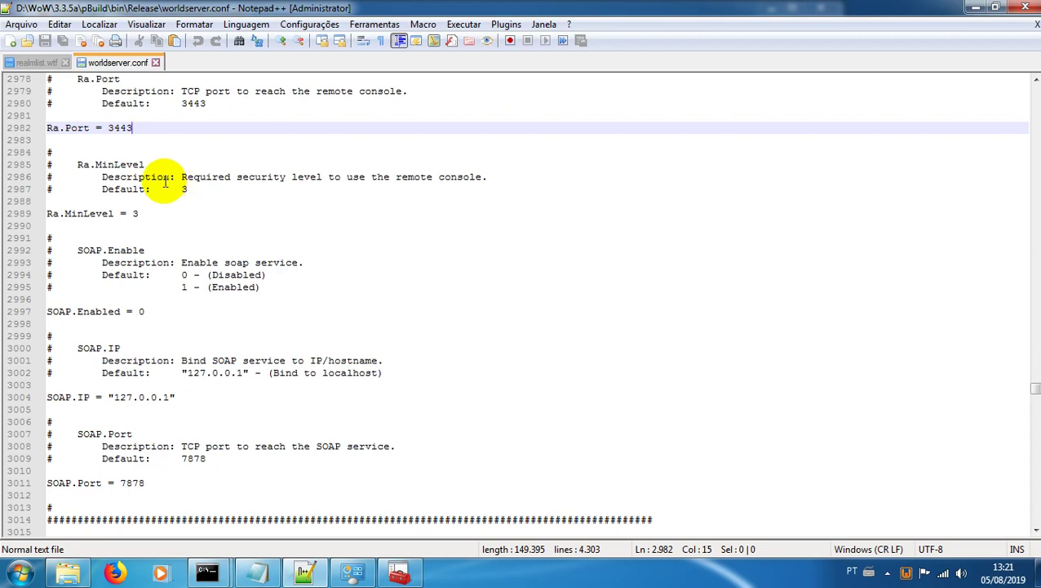
{"action": "left_click", "coordinate": [155, 63]}
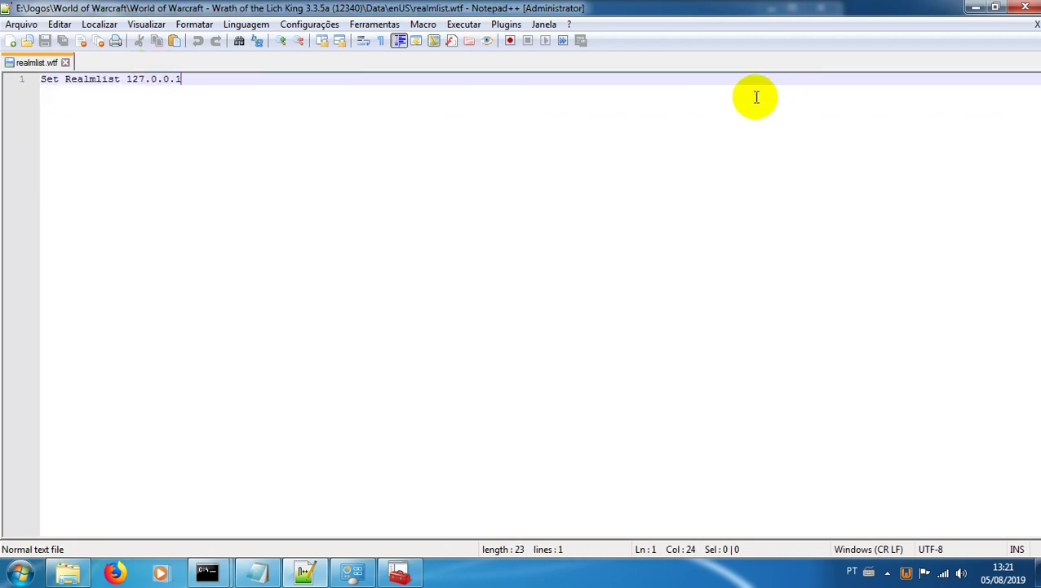
Step: Finish the rule allowing connections on all profiles, name it 'Server', and close the firewall window
{"action": "left_click", "coordinate": [399, 576]}
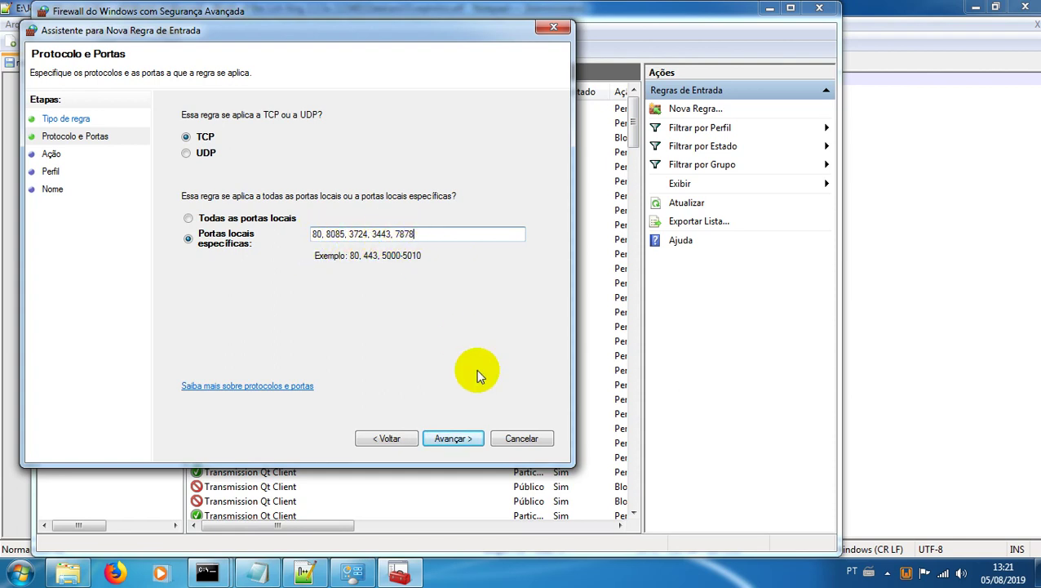
{"action": "left_click", "coordinate": [447, 437]}
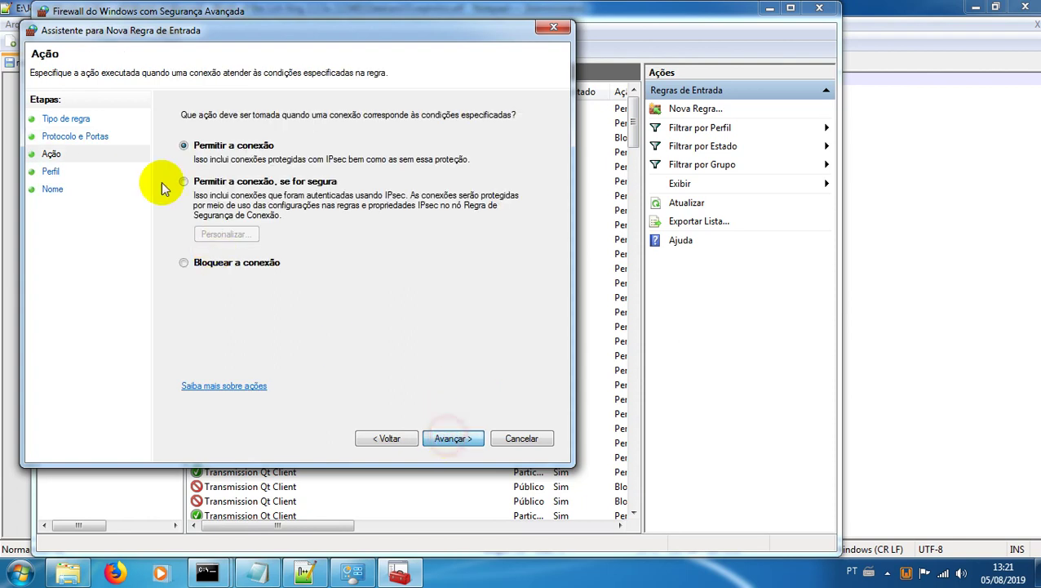
{"action": "left_click", "coordinate": [445, 437]}
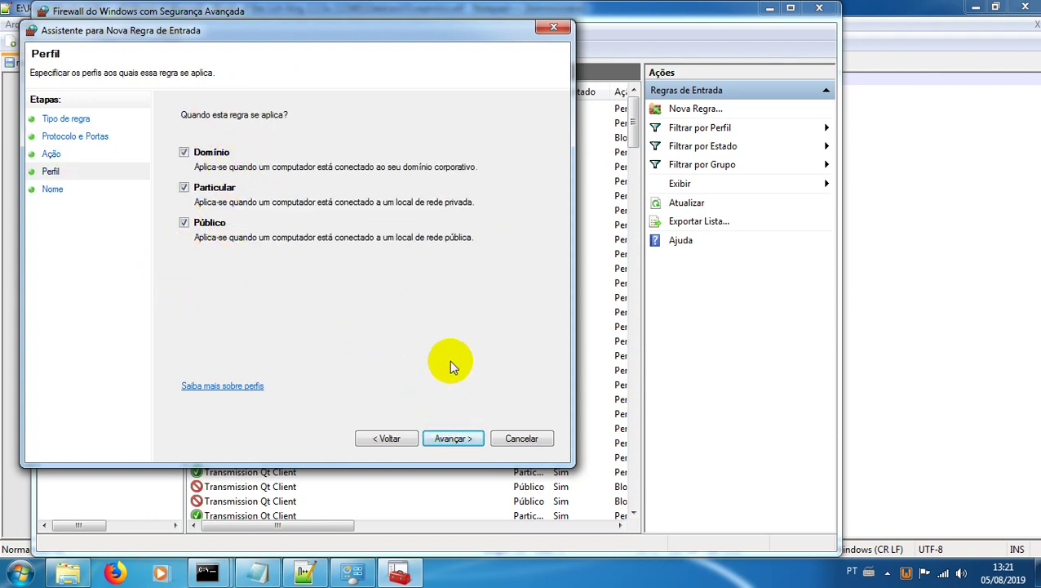
{"action": "left_click", "coordinate": [447, 438]}
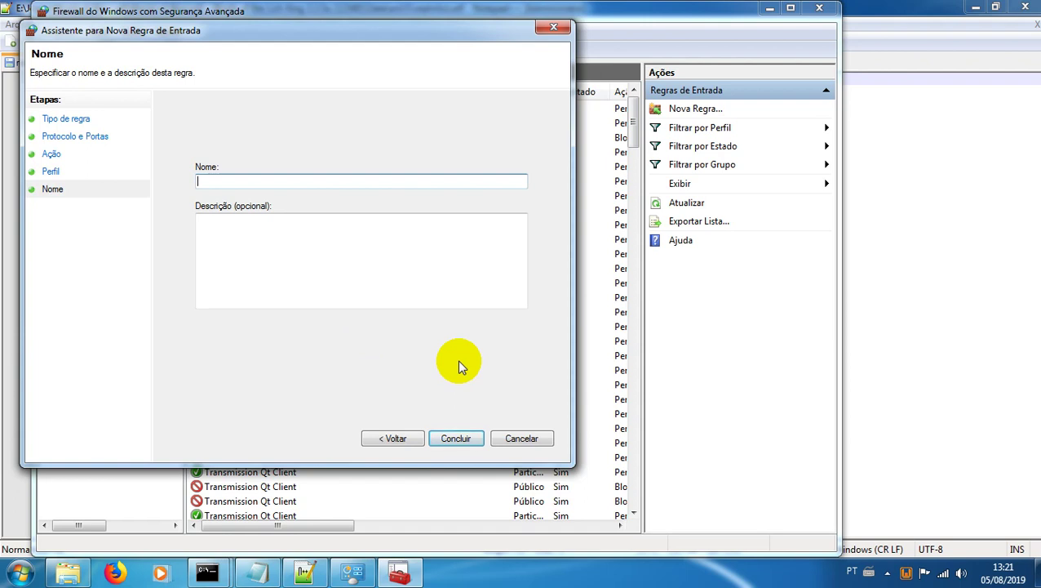
{"action": "type", "text": "Server"}
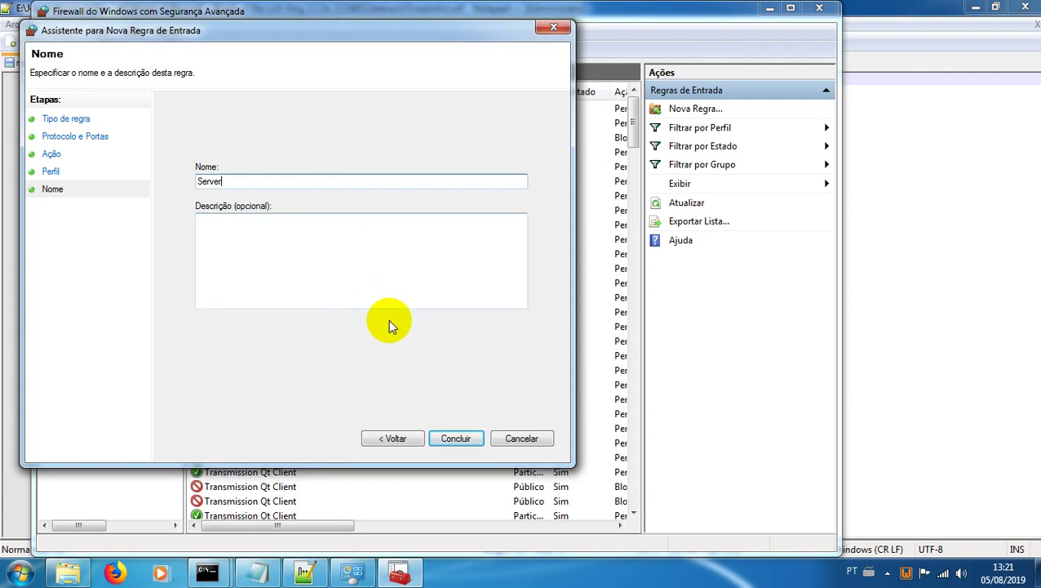
{"action": "left_click", "coordinate": [454, 438]}
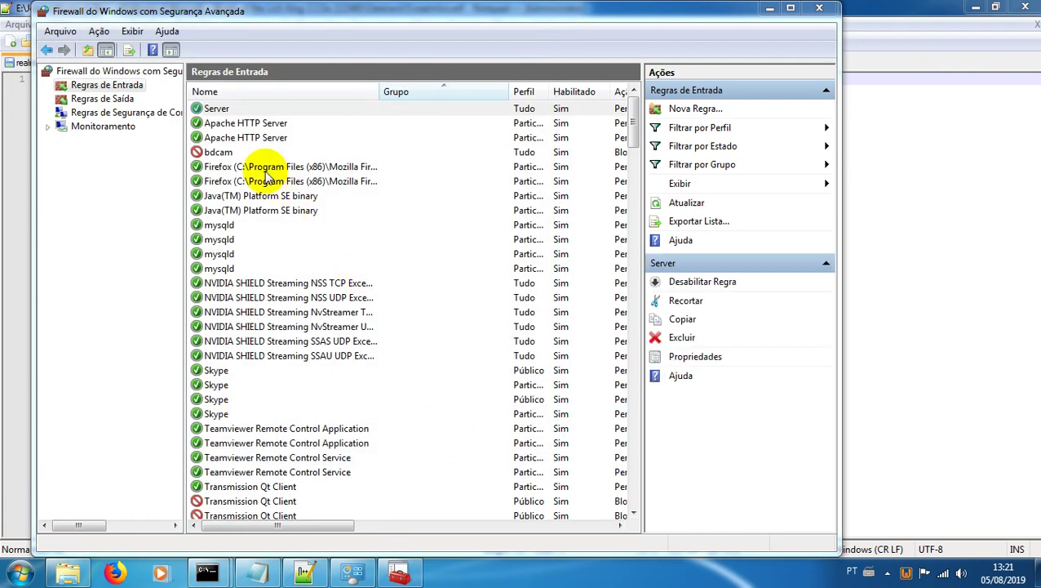
{"action": "left_click", "coordinate": [819, 7]}
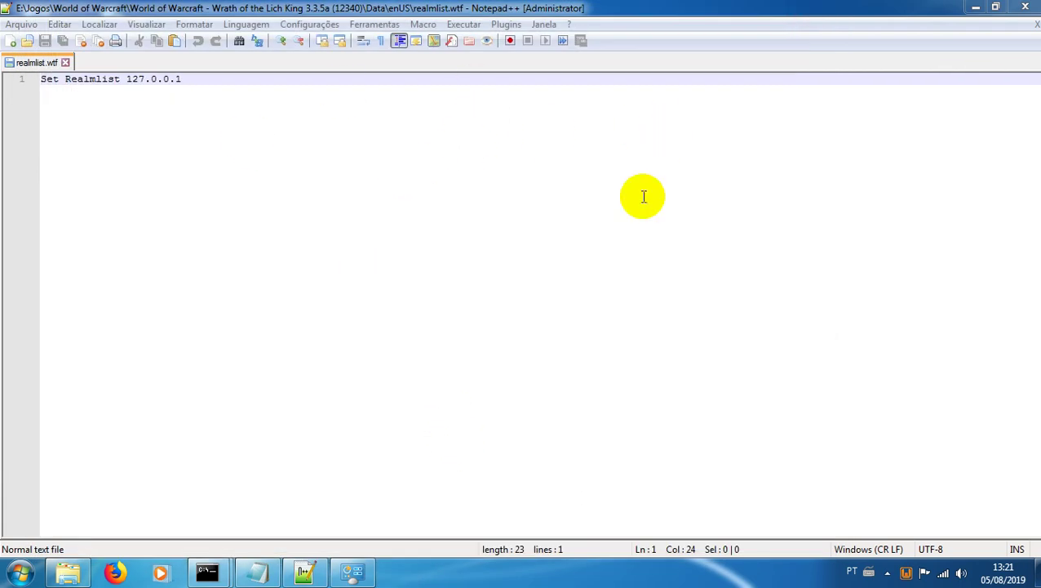
Step: Launch authserver.exe and worldserver.exe from the server's Release folder
{"action": "left_click", "coordinate": [68, 571]}
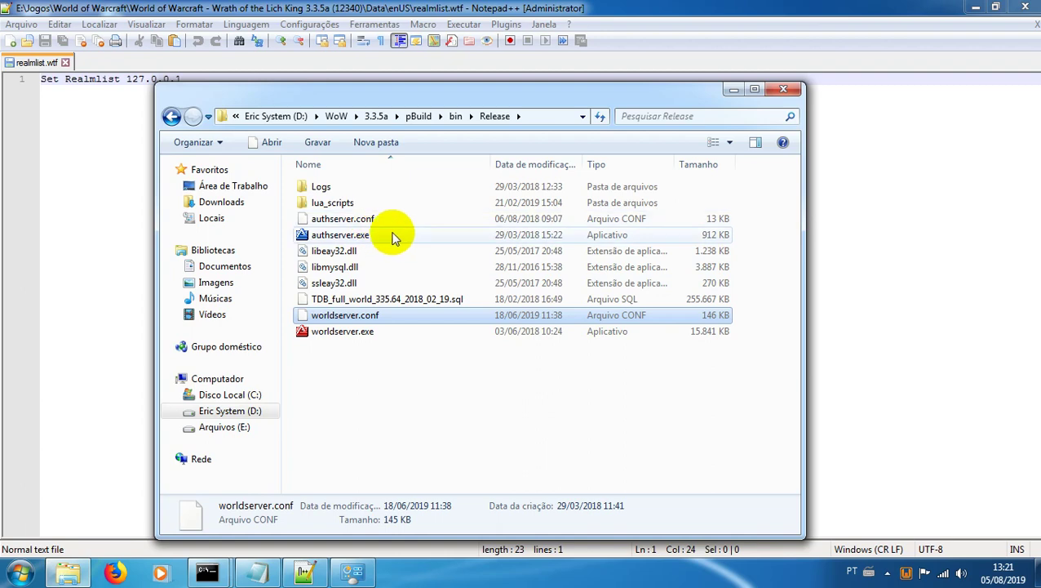
{"action": "double_click", "coordinate": [310, 234]}
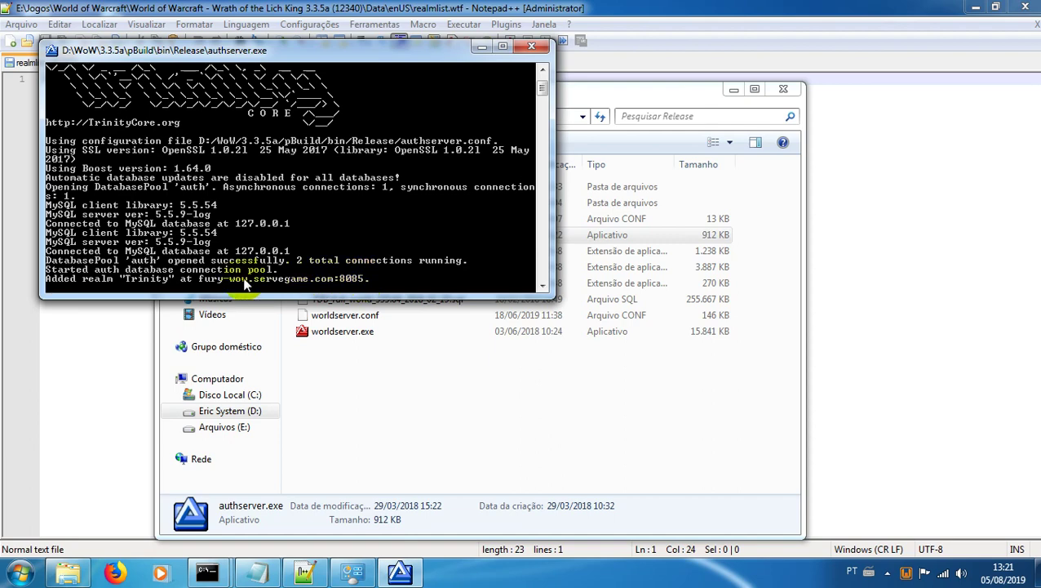
{"action": "left_click", "coordinate": [482, 49]}
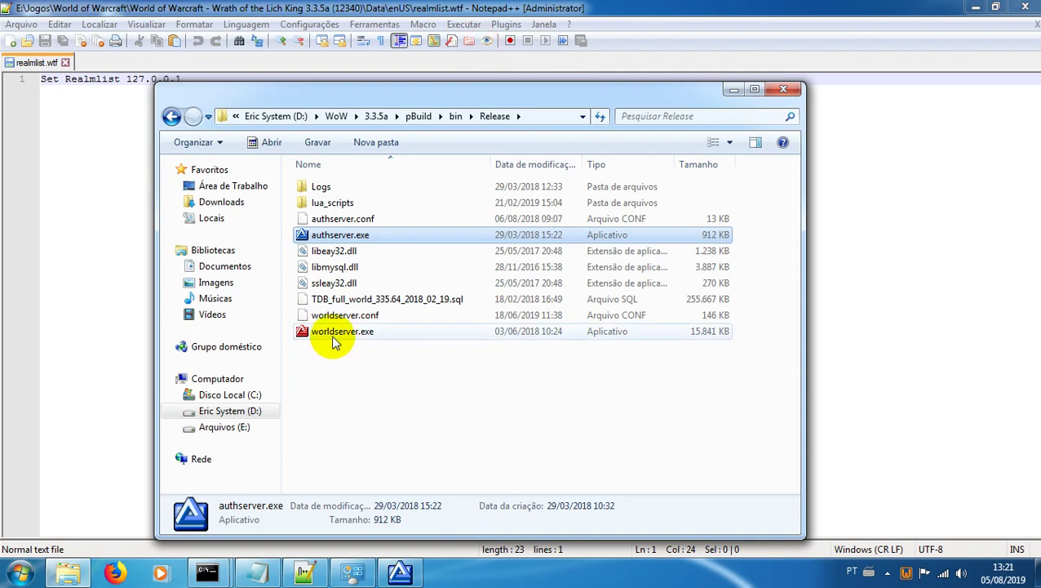
{"action": "left_click", "coordinate": [334, 337]}
{"action": "double_click", "coordinate": [333, 339]}
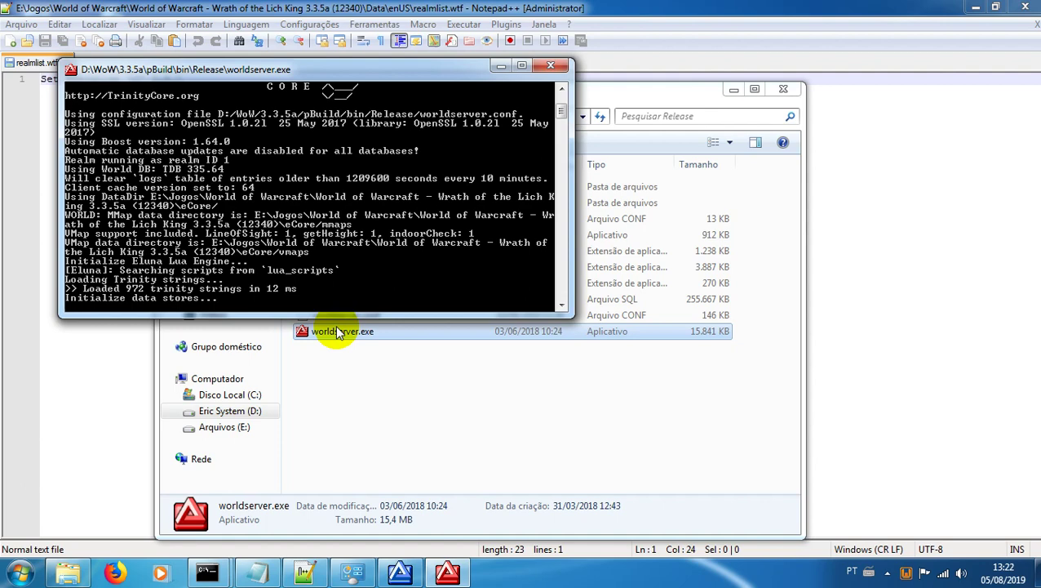
Step: Open worldserver.conf in Notepad++ and close it again
{"action": "left_click", "coordinate": [70, 570]}
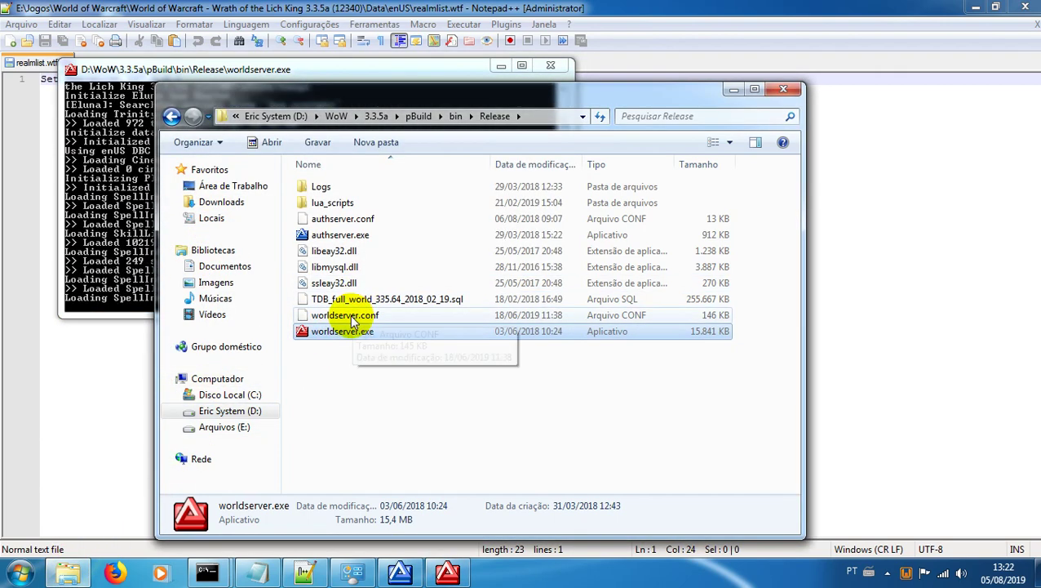
{"action": "right_click", "coordinate": [400, 316]}
{"action": "left_click", "coordinate": [414, 77]}
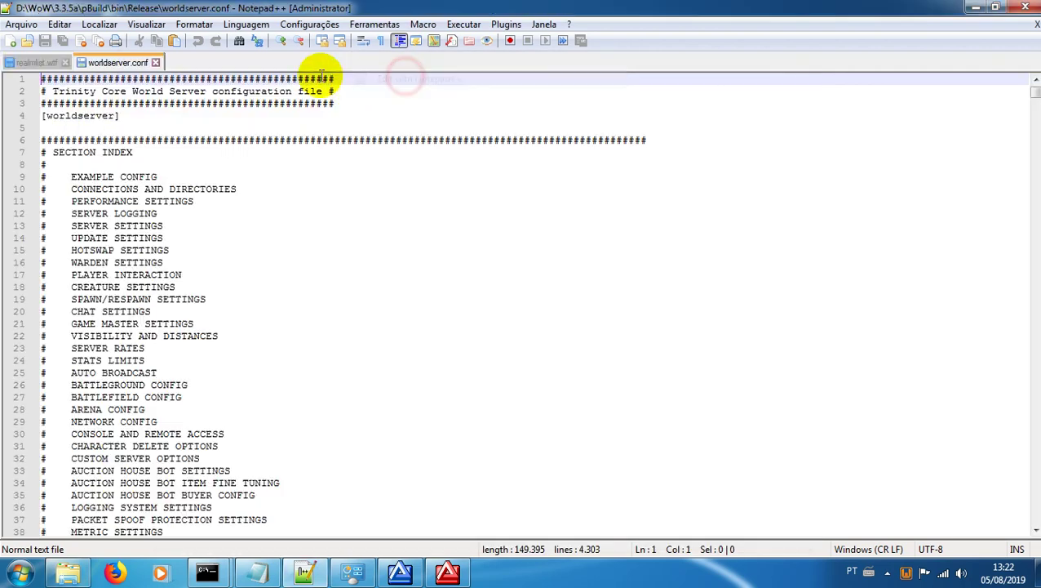
{"action": "left_click", "coordinate": [155, 62]}
{"action": "right_click", "coordinate": [70, 569]}
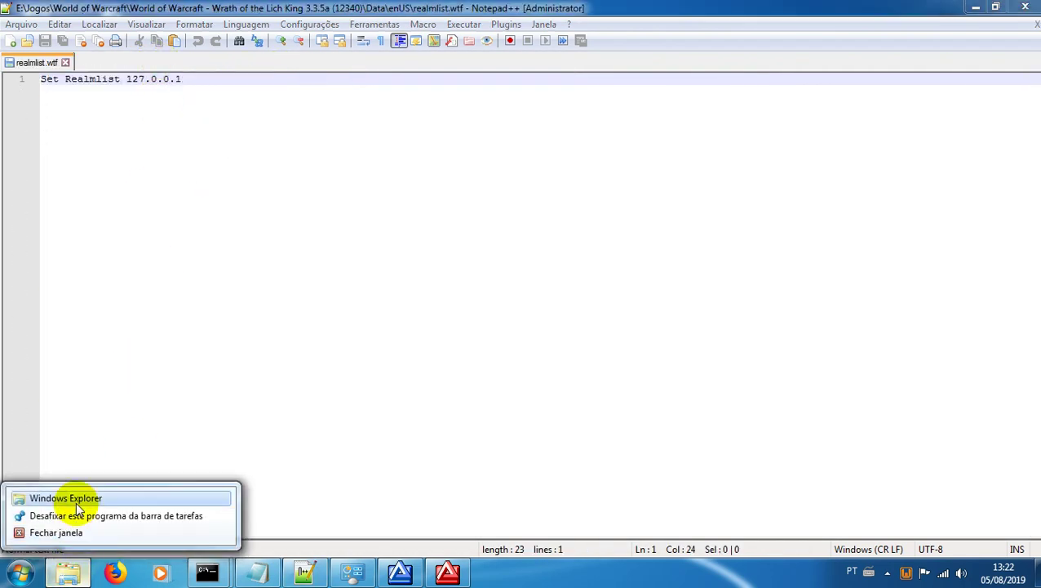
Step: Delete the Cache folder from E:\Jogos\World of Warcraft\Wrath of the Lich King
{"action": "left_click", "coordinate": [73, 498]}
{"action": "left_click", "coordinate": [303, 403]}
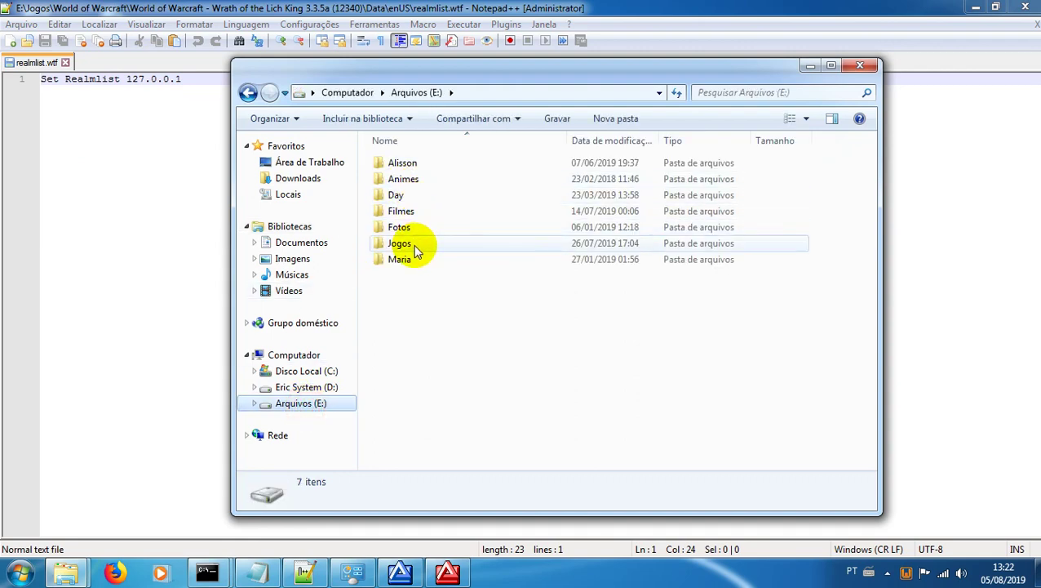
{"action": "double_click", "coordinate": [408, 243]}
{"action": "double_click", "coordinate": [420, 213]}
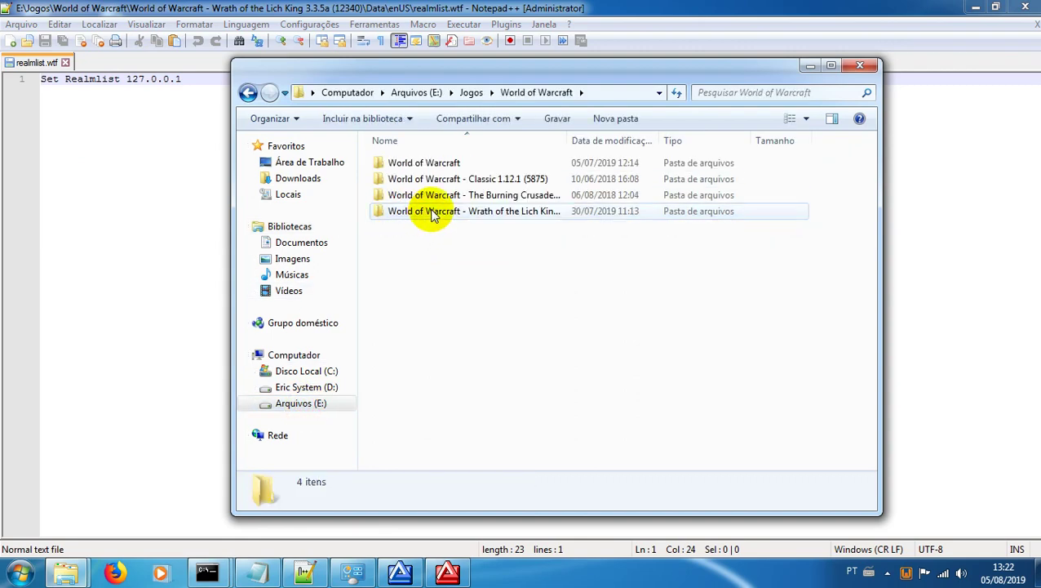
{"action": "double_click", "coordinate": [433, 212]}
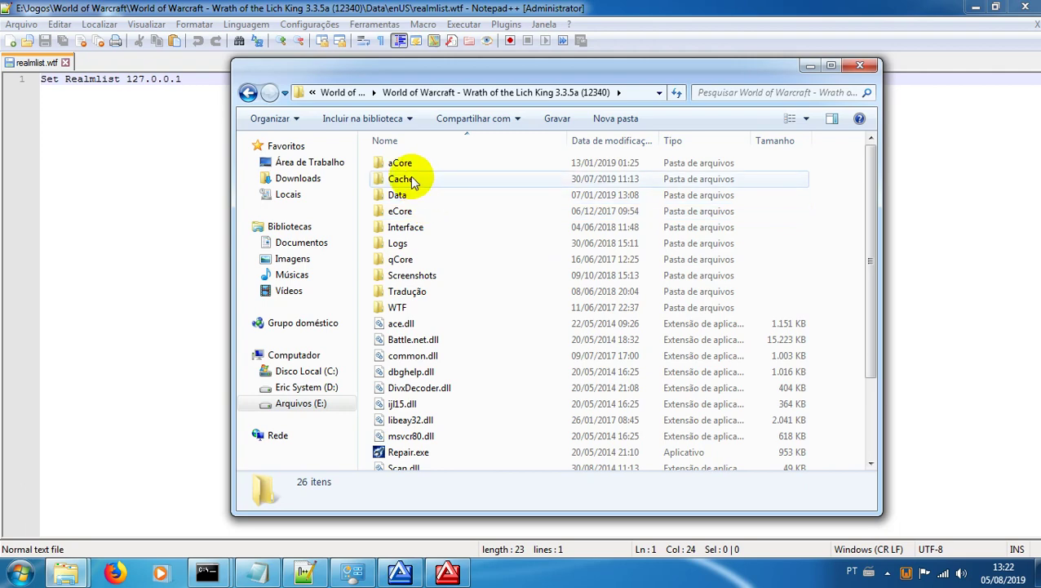
{"action": "left_click", "coordinate": [411, 180]}
{"action": "key", "text": "Delete"}
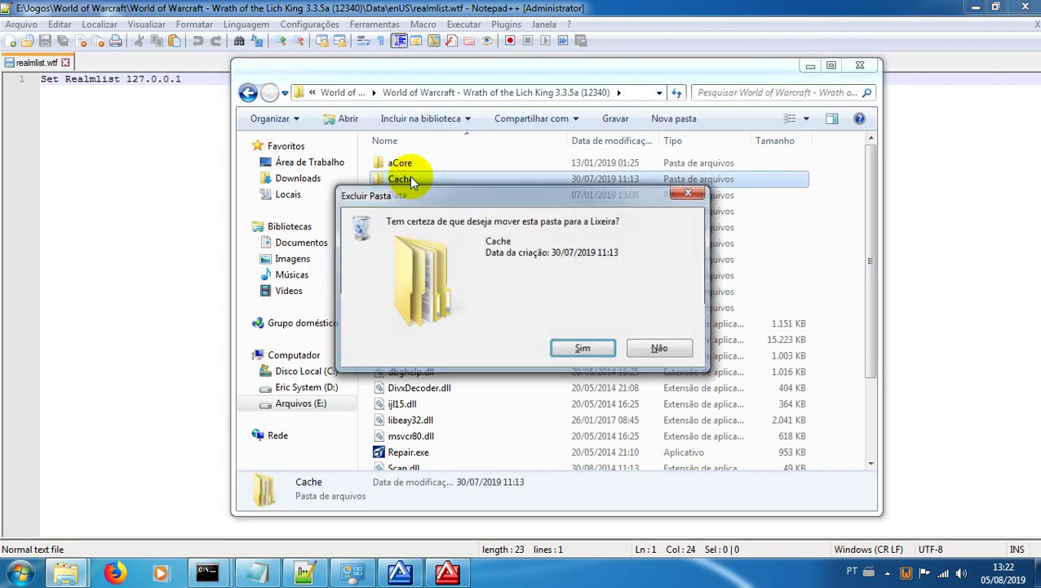
{"action": "key", "text": "Return"}
Step: Open the Data\enUS folder and select realmlist.wtf
{"action": "double_click", "coordinate": [411, 180]}
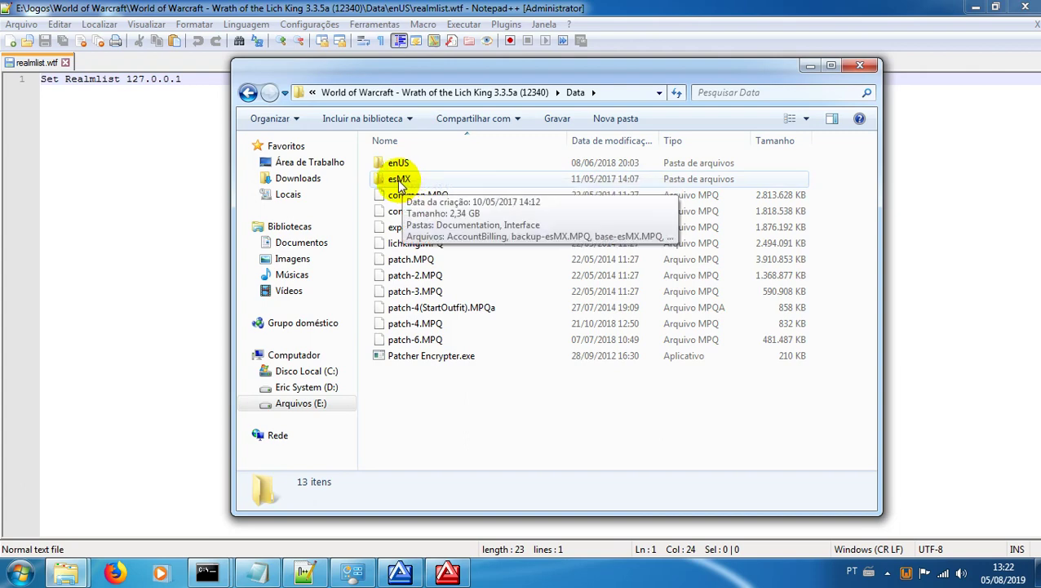
{"action": "double_click", "coordinate": [396, 164]}
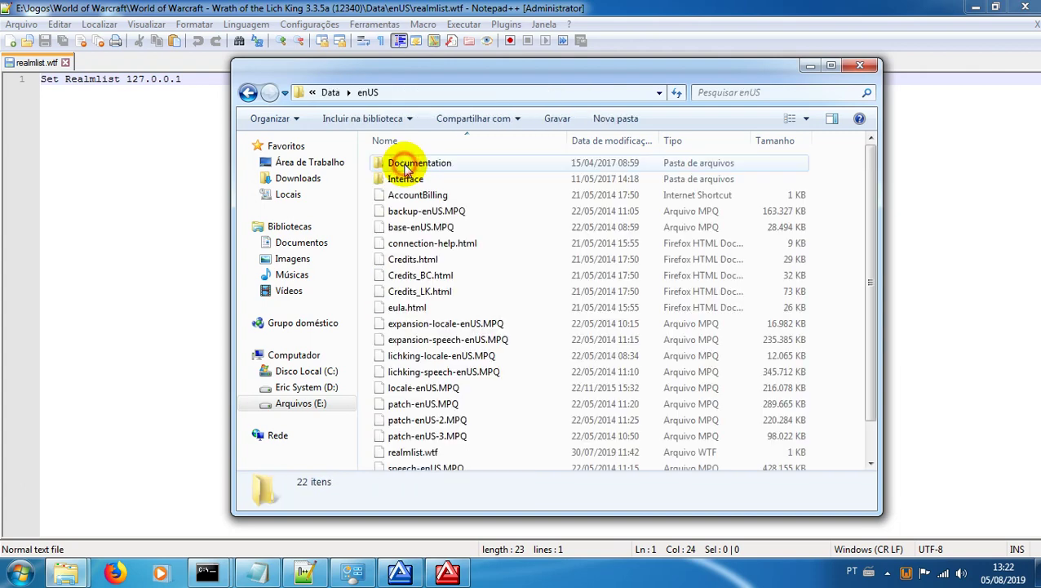
{"action": "scroll", "coordinate": [425, 298], "scroll_direction": "down", "scroll_amount": 1}
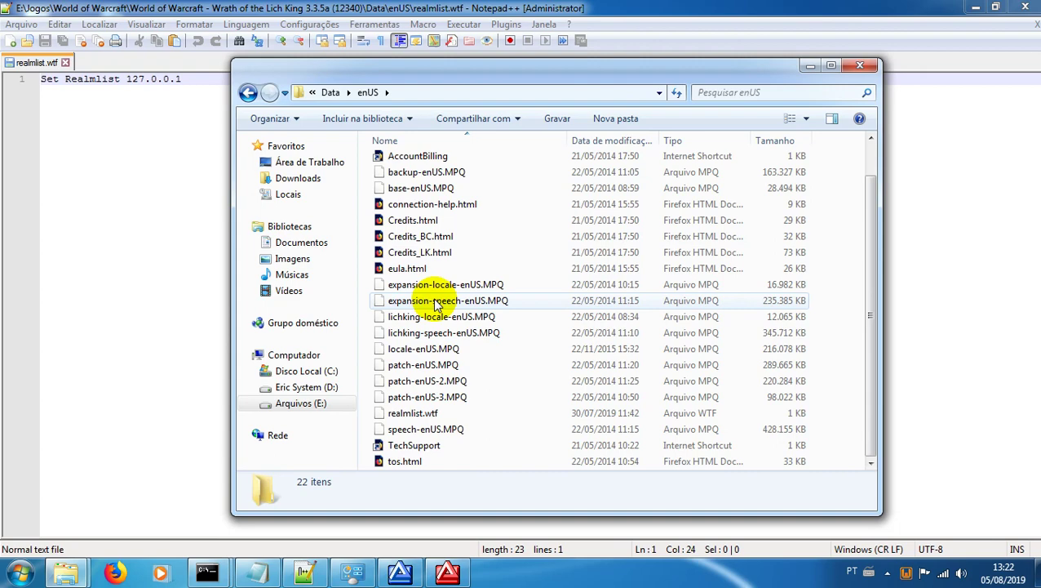
{"action": "left_click", "coordinate": [406, 416]}
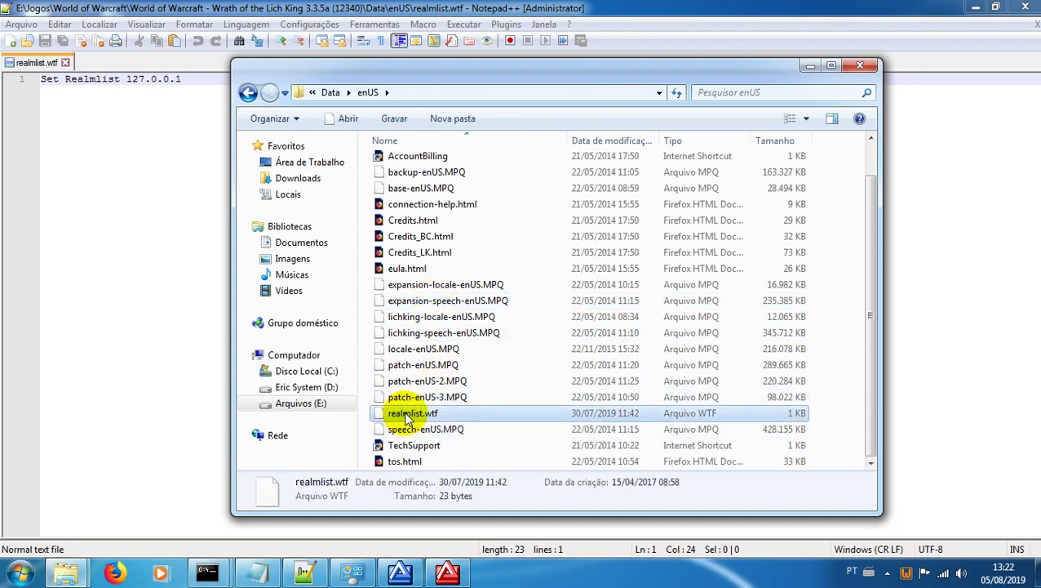
Step: Replace 127.0.0.1 with fury-wow.servegame.com in realmlist.wtf and save the file
{"action": "right_click", "coordinate": [406, 417]}
{"action": "left_click", "coordinate": [462, 178]}
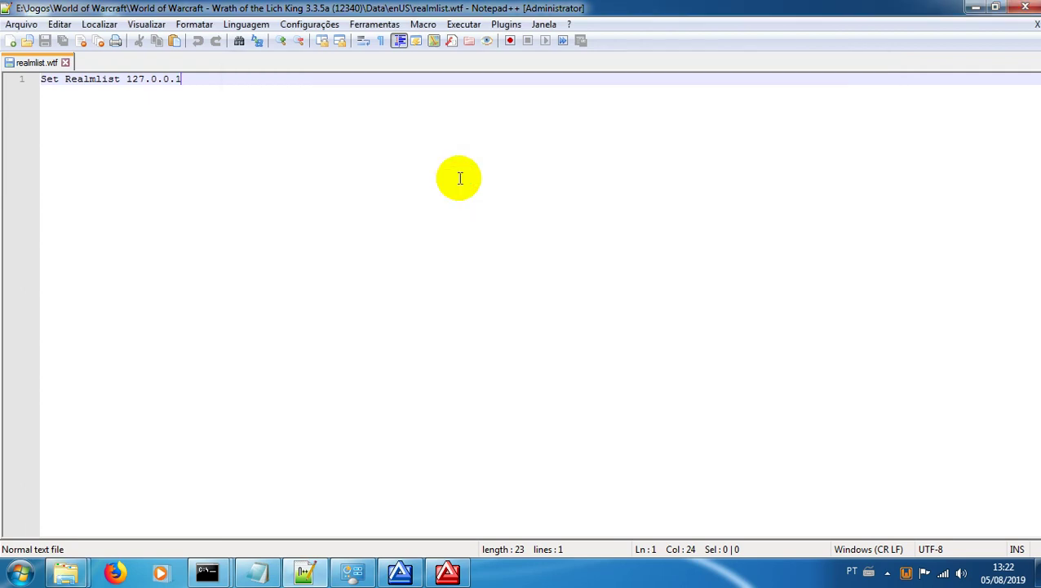
{"action": "left_click_drag", "start_coordinate": [196, 81], "coordinate": [128, 82]}
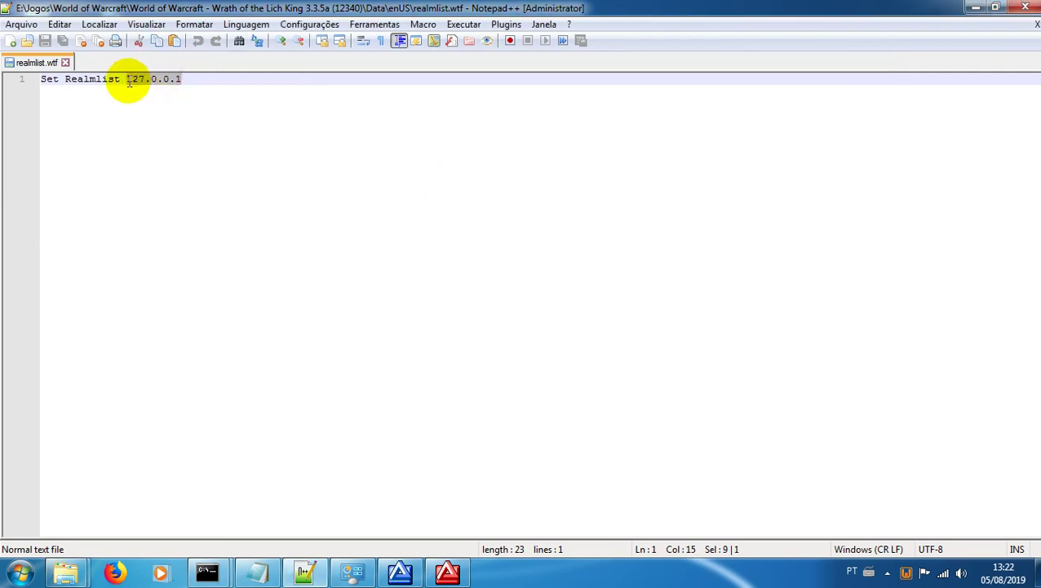
{"action": "type", "text": "fury-wow"}
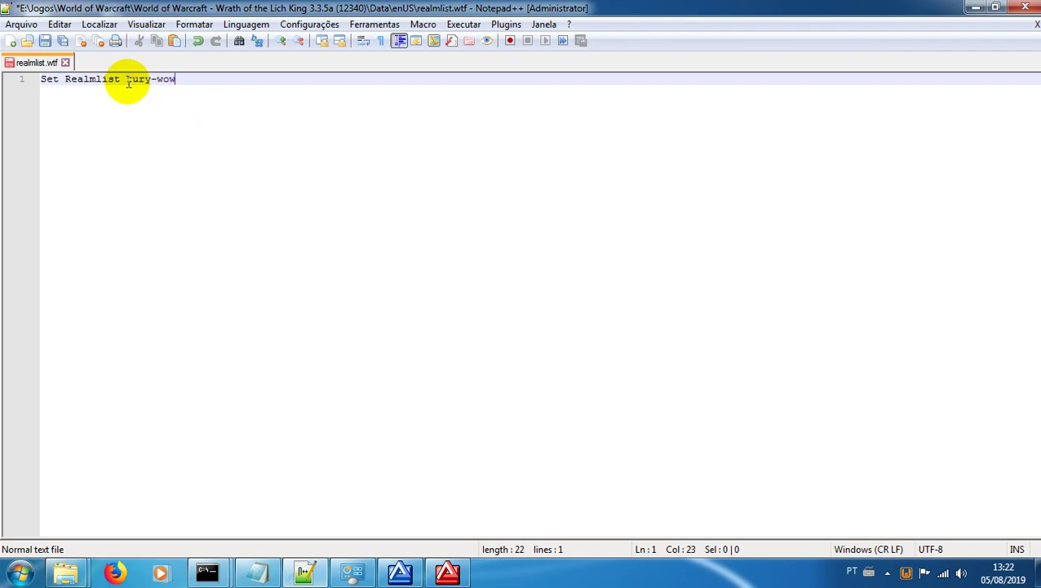
{"action": "type", "text": ".servegame.com"}
{"action": "key", "text": "ctrl+s"}
{"action": "left_click", "coordinate": [976, 7]}
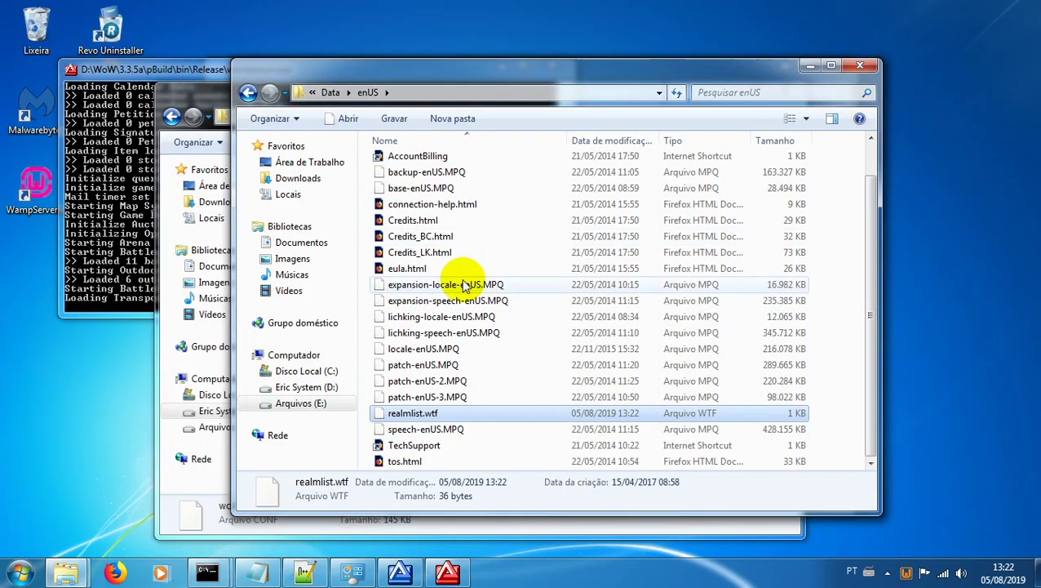
Step: Return to the game folder, check the worldserver console, and select Wow.exe to launch
{"action": "key", "text": "BackSpace"}
{"action": "key", "text": "BackSpace"}
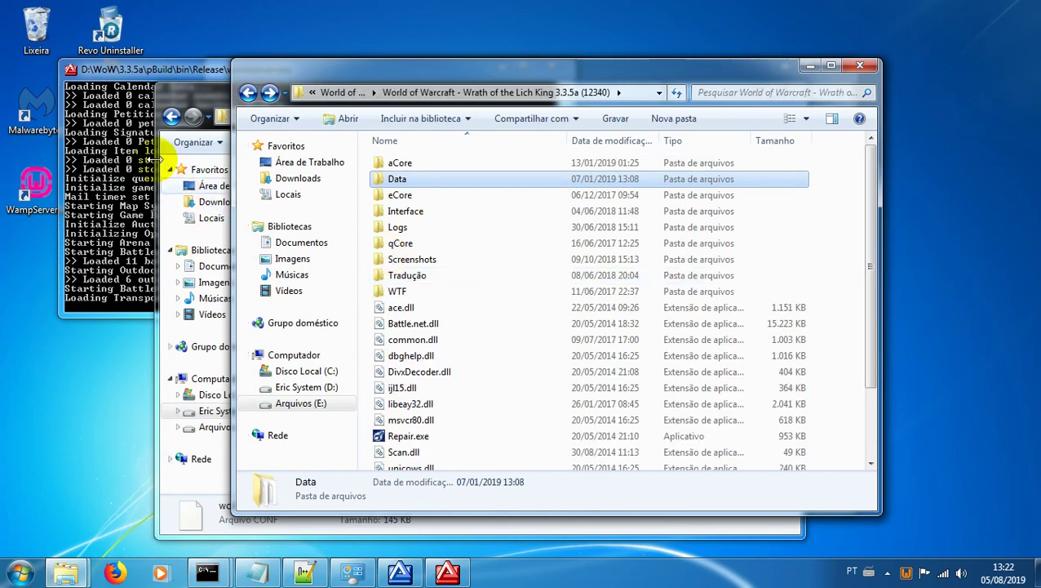
{"action": "left_click", "coordinate": [146, 73]}
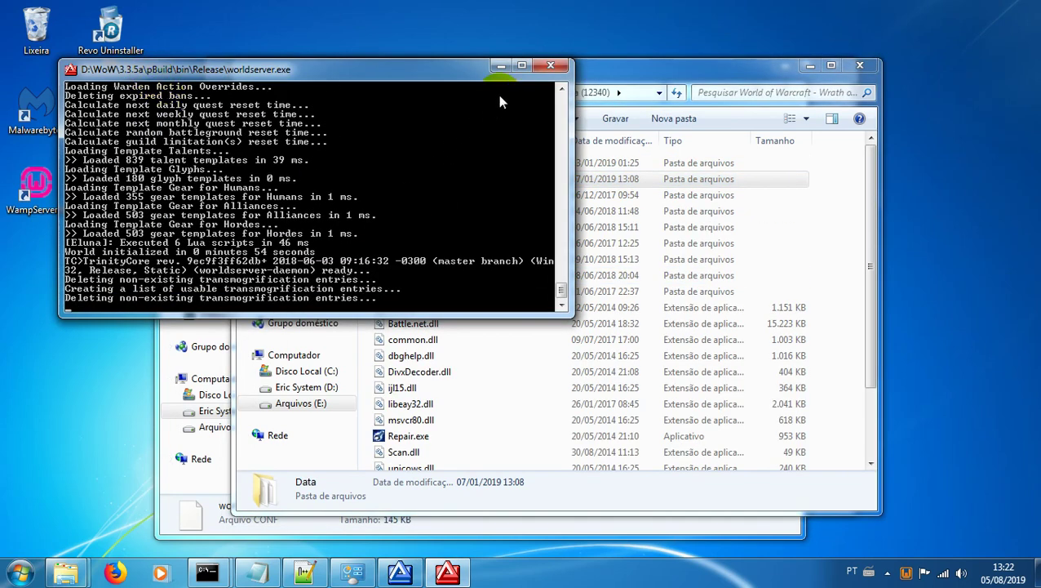
{"action": "left_click", "coordinate": [500, 65]}
{"action": "scroll", "coordinate": [477, 400], "scroll_direction": "down", "scroll_amount": 2}
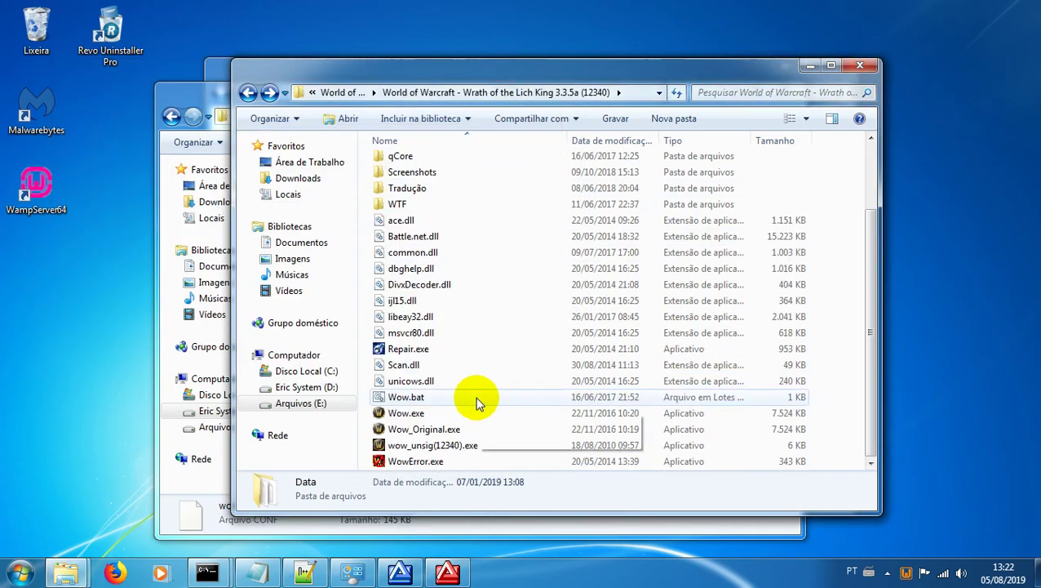
{"action": "left_click", "coordinate": [421, 414]}
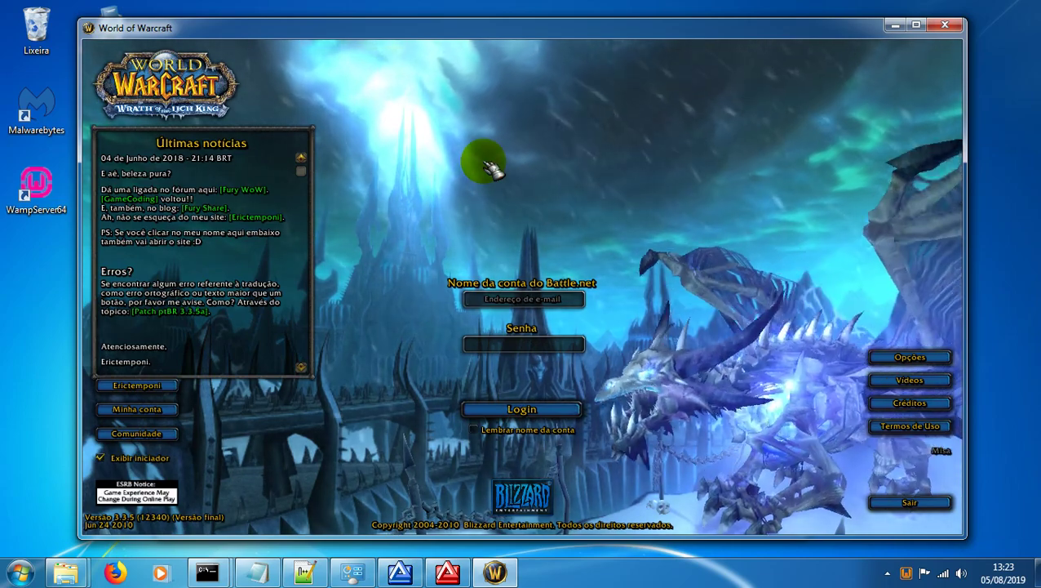
Step: Log in with the account name and password, view the Hunter and Paladin, then close the game
{"action": "type", "text": "admin"}
{"action": "key", "text": "Tab"}
{"action": "type", "text": "admin"}
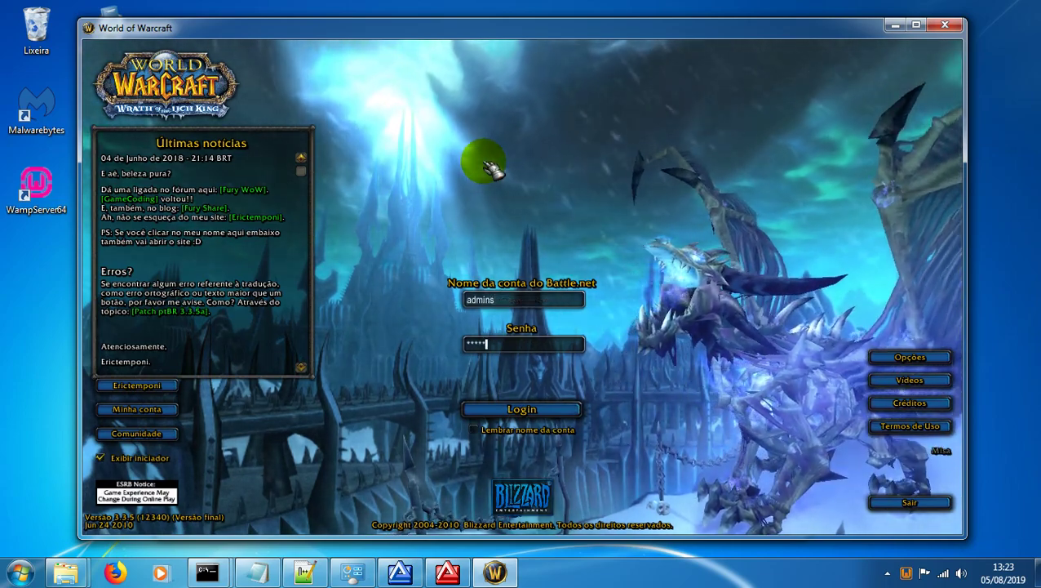
{"action": "key", "text": "Return"}
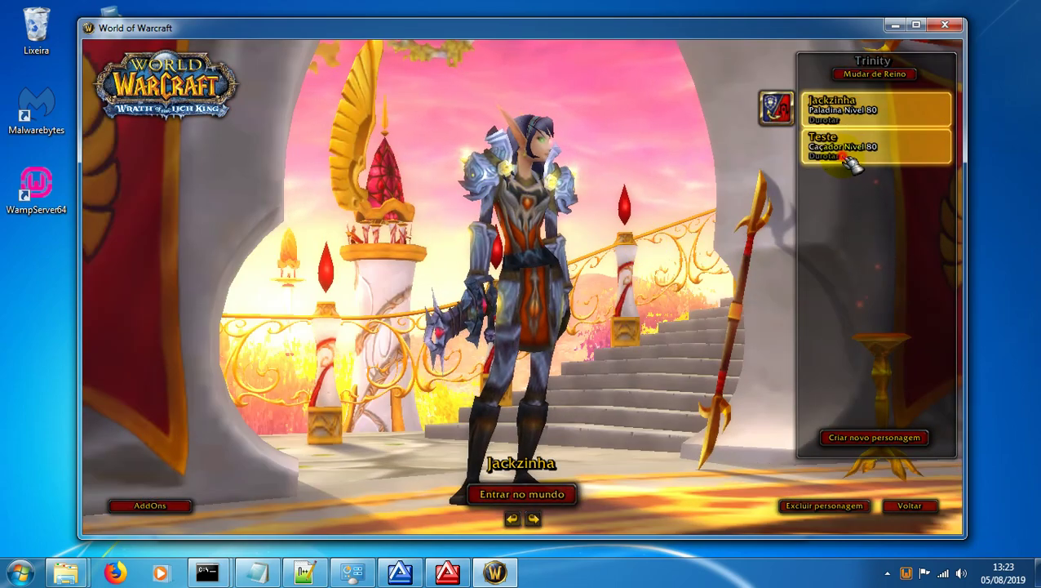
{"action": "left_click", "coordinate": [852, 162]}
{"action": "left_click", "coordinate": [869, 110]}
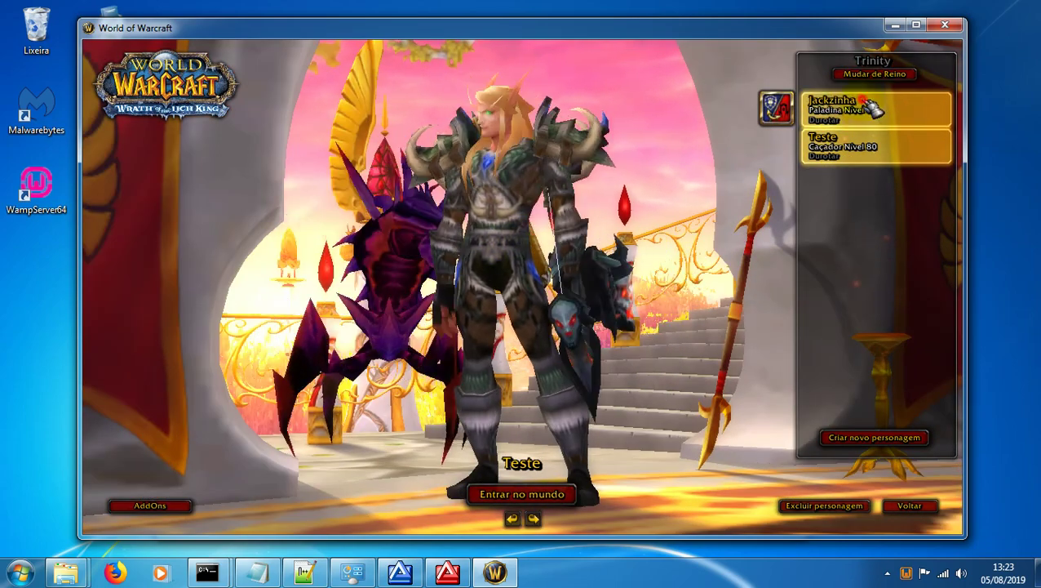
{"action": "left_click", "coordinate": [945, 25]}
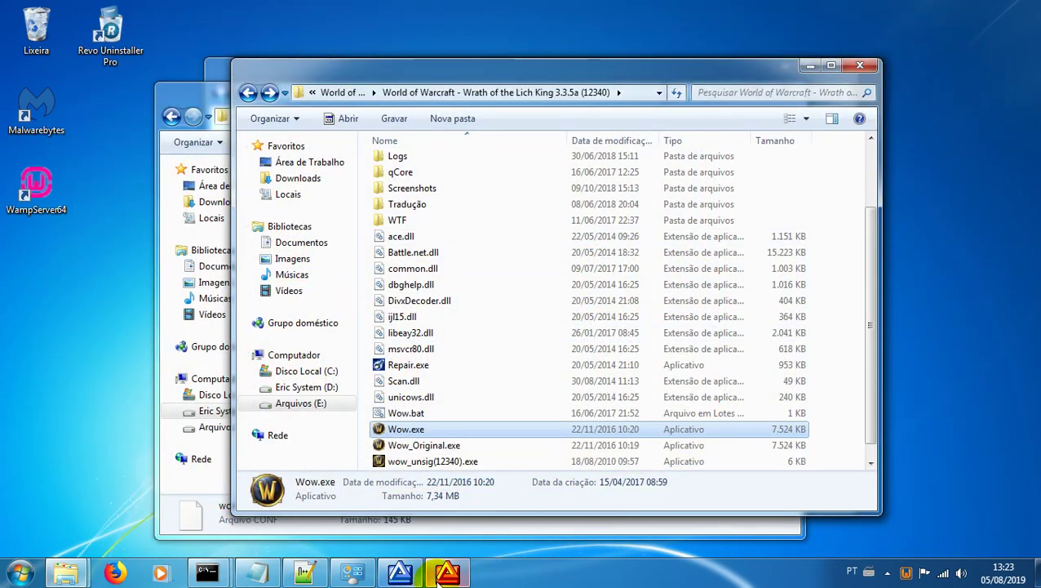
Step: Minimize the worldserver console, then close the Windows Firewall window and both Explorer windows
{"action": "left_click", "coordinate": [445, 574]}
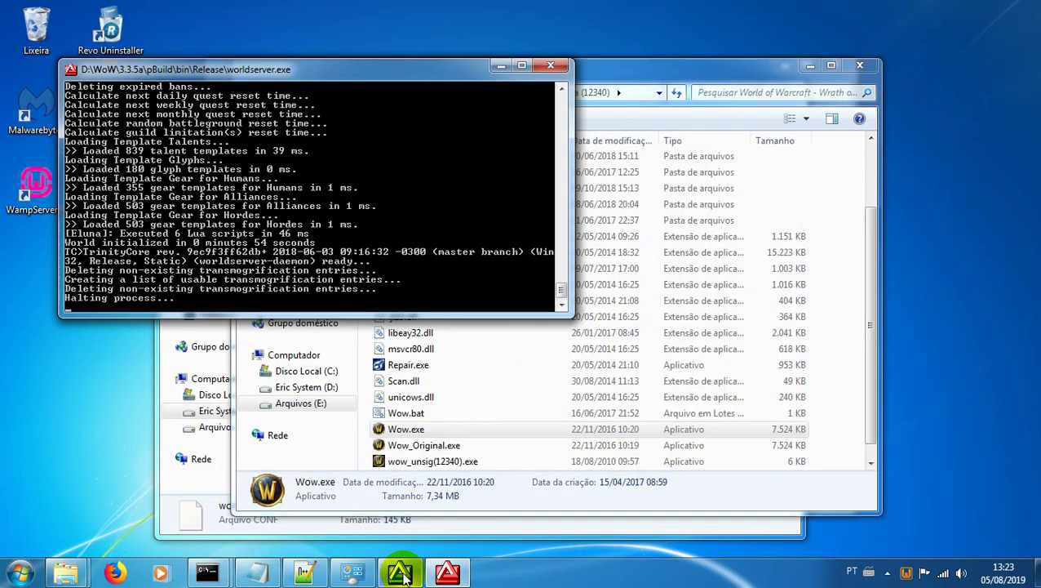
{"action": "left_click", "coordinate": [402, 574]}
{"action": "left_click", "coordinate": [404, 576]}
{"action": "left_click", "coordinate": [402, 574]}
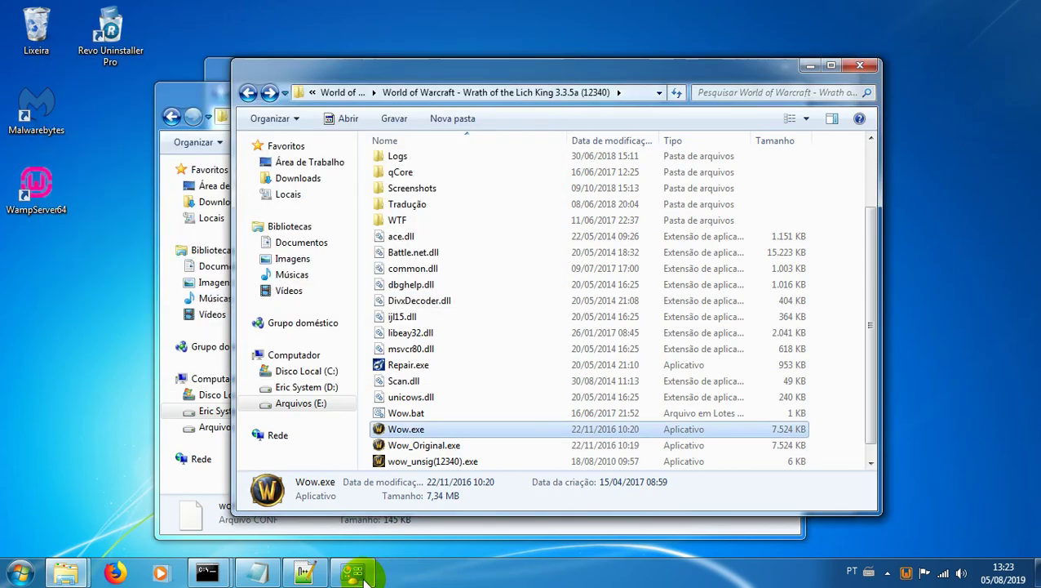
{"action": "mouse_move", "coordinate": [357, 576]}
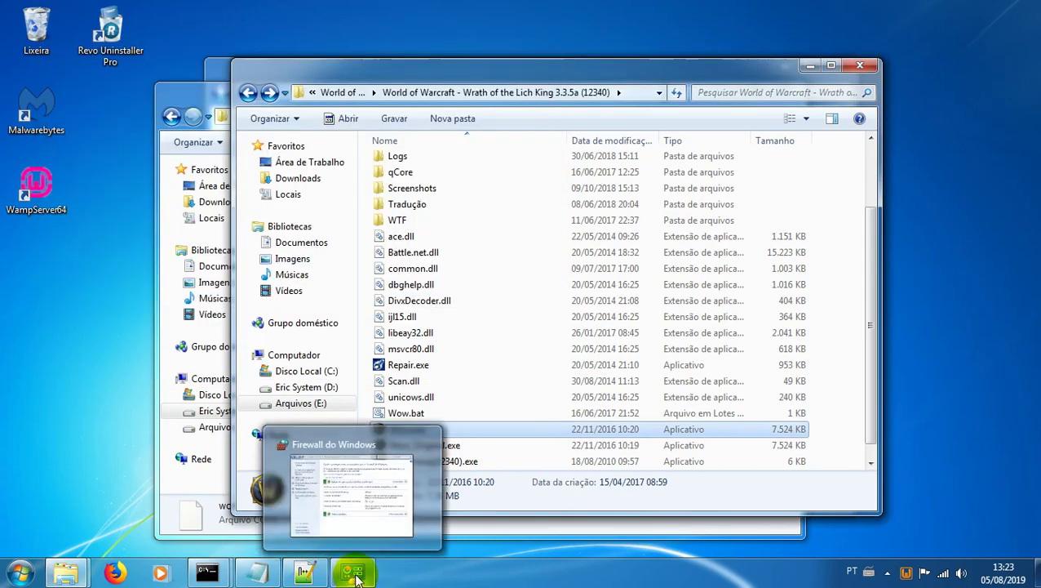
{"action": "left_click", "coordinate": [357, 576]}
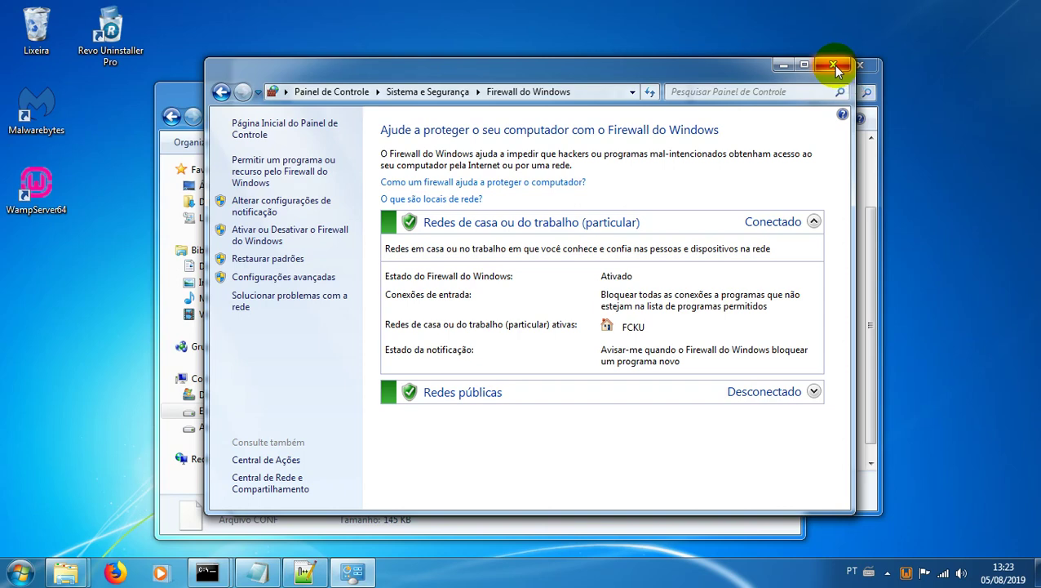
{"action": "left_click", "coordinate": [834, 67]}
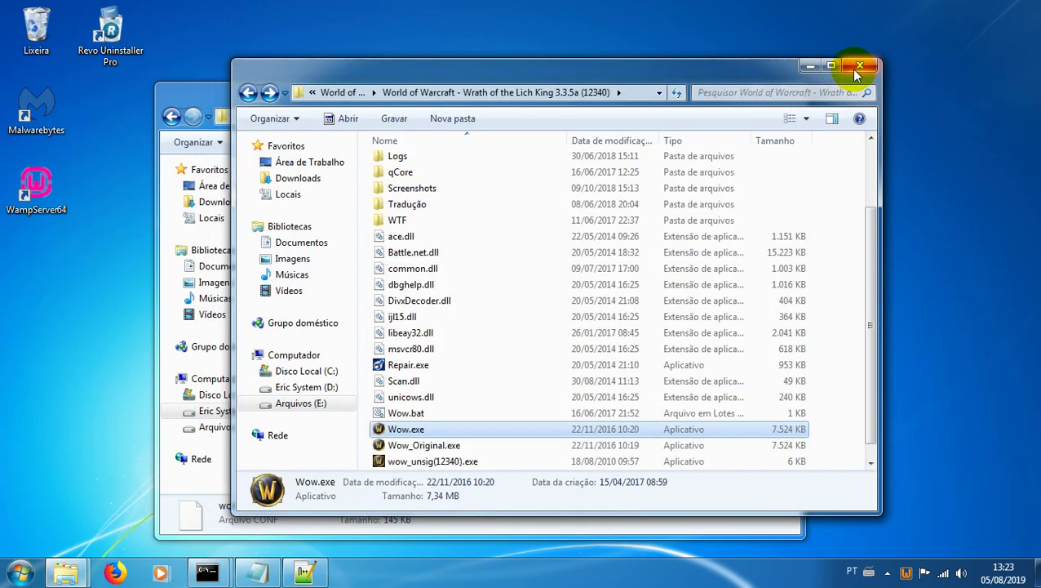
{"action": "left_click", "coordinate": [858, 66]}
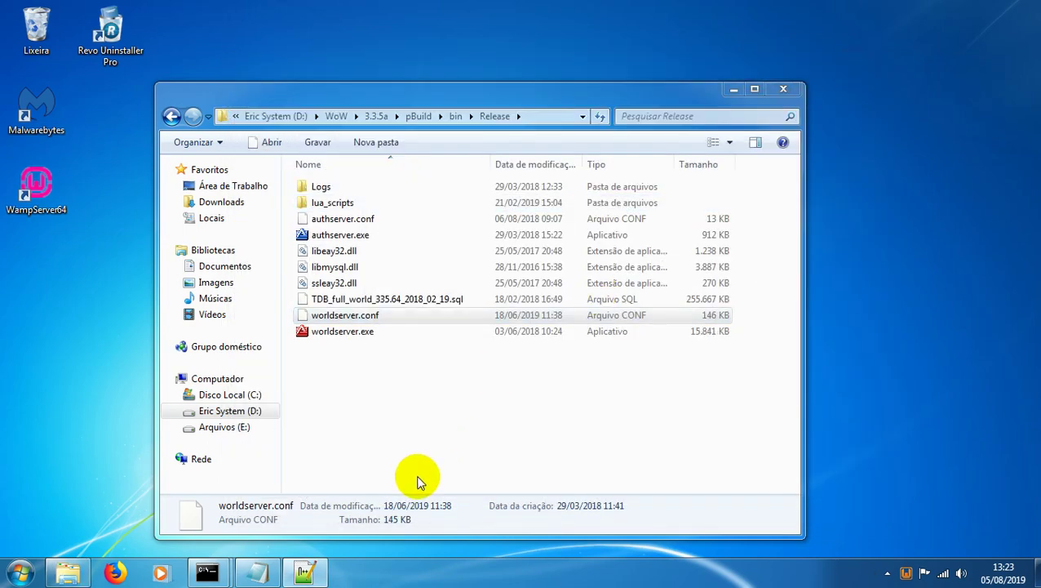
{"action": "left_click", "coordinate": [784, 90]}
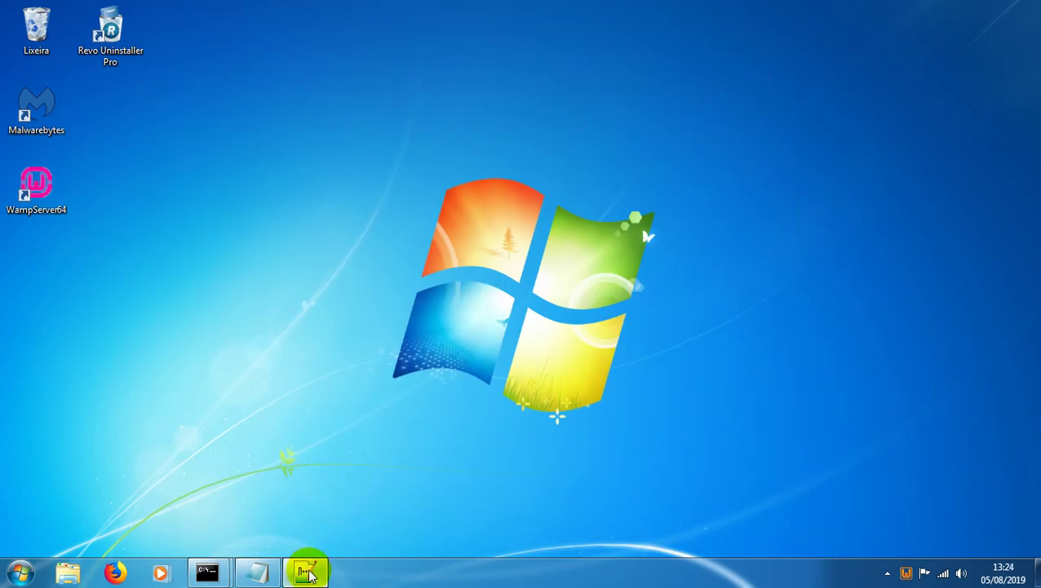
Step: Set realmlist.wtf back to 127.0.0.1 and close Notepad++
{"action": "left_click", "coordinate": [305, 571]}
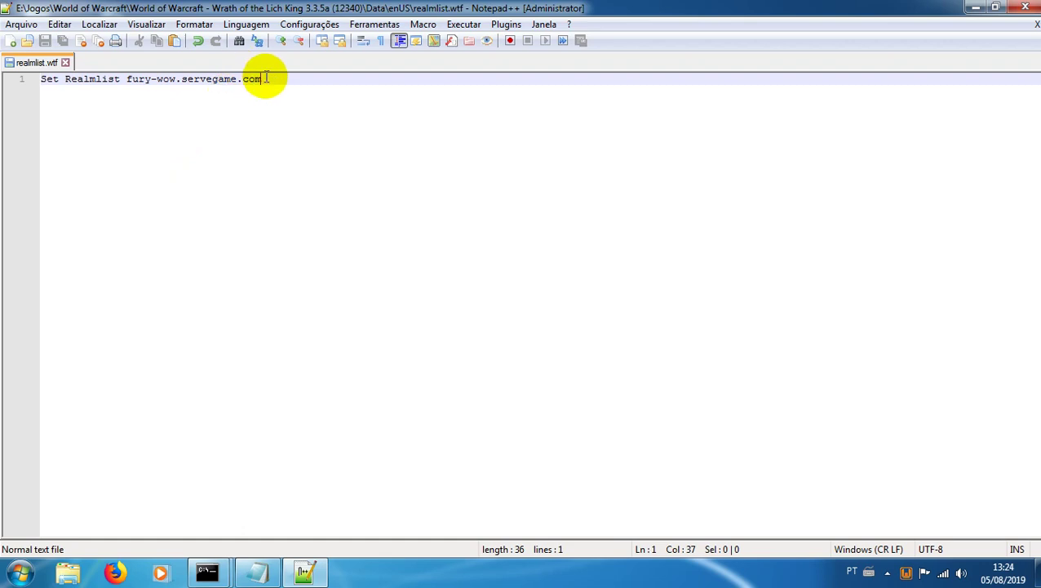
{"action": "key", "text": "BackSpace"}
{"action": "key", "text": "BackSpace"}
{"action": "key", "text": "BackSpace"}
{"action": "key", "text": "BackSpace"}
{"action": "key", "text": "BackSpace"}
{"action": "key", "text": "BackSpace"}
{"action": "key", "text": "BackSpace"}
{"action": "key", "text": "BackSpace"}
{"action": "key", "text": "BackSpace"}
{"action": "key", "text": "BackSpace"}
{"action": "key", "text": "BackSpace"}
{"action": "key", "text": "BackSpace"}
{"action": "key", "text": "BackSpace"}
{"action": "key", "text": "BackSpace"}
{"action": "key", "text": "BackSpace"}
{"action": "key", "text": "BackSpace"}
{"action": "key", "text": "BackSpace"}
{"action": "key", "text": "BackSpace"}
{"action": "key", "text": "BackSpace"}
{"action": "key", "text": "BackSpace"}
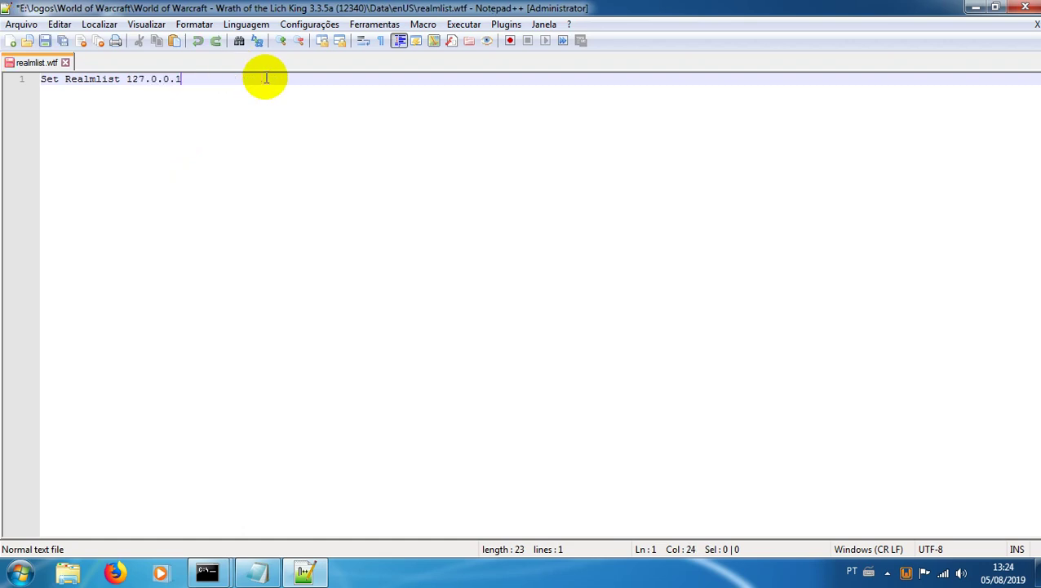
{"action": "left_click", "coordinate": [1024, 8]}
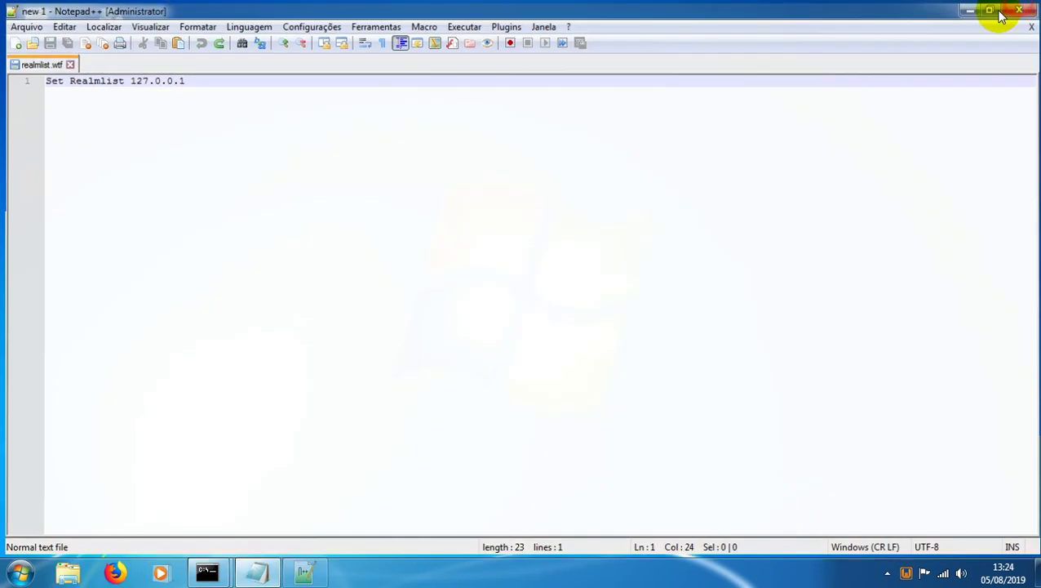
Step: Empty the Recycle Bin and confirm the permanent deletion
{"action": "right_click", "coordinate": [38, 29]}
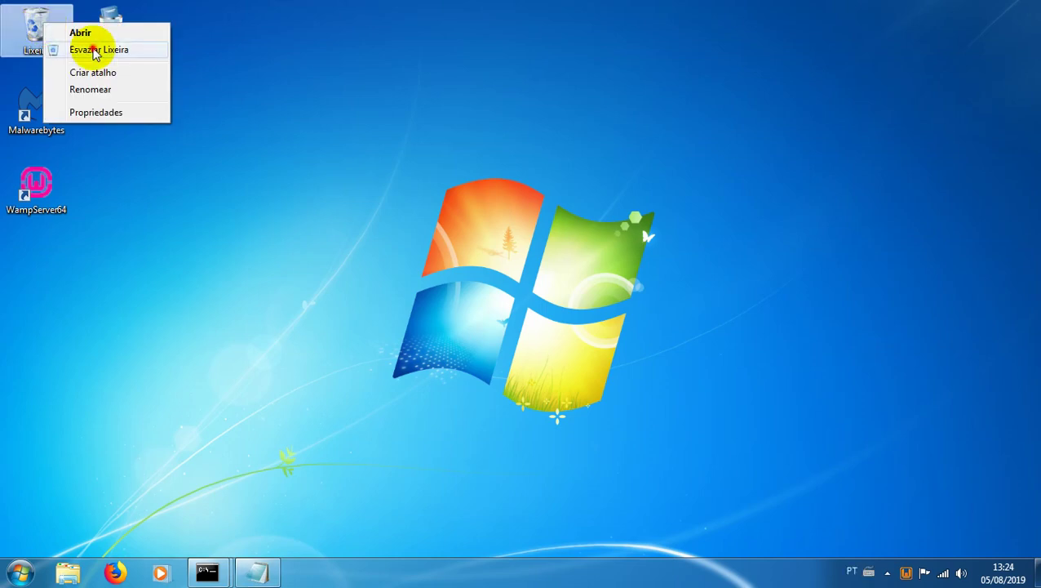
{"action": "left_click", "coordinate": [95, 51]}
{"action": "left_click", "coordinate": [578, 349]}
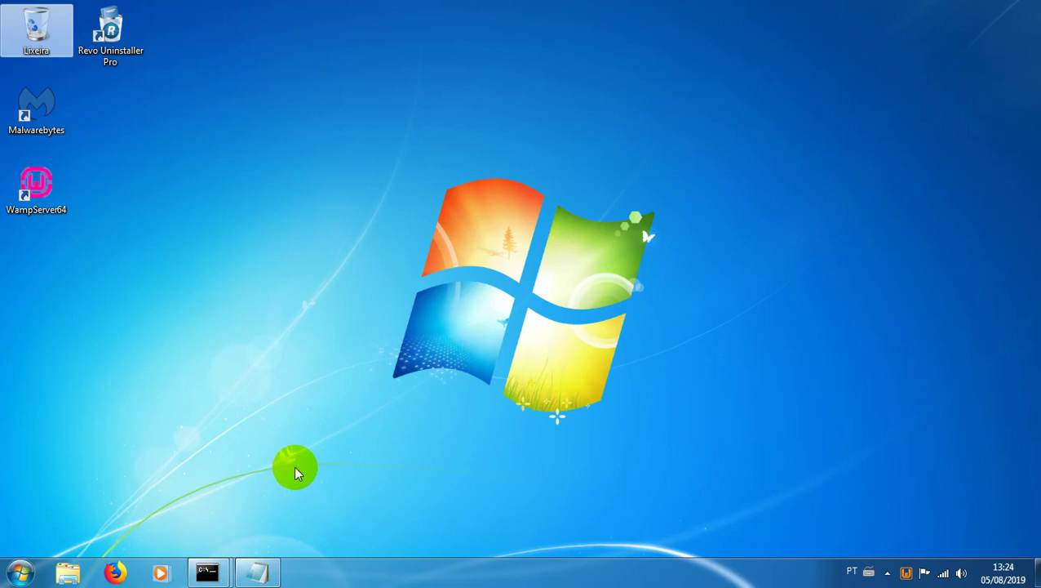
Step: Log in to the TP-LINK router admin at 192.168.0.1 with the router username and password, without saving it
{"action": "left_click", "coordinate": [115, 572]}
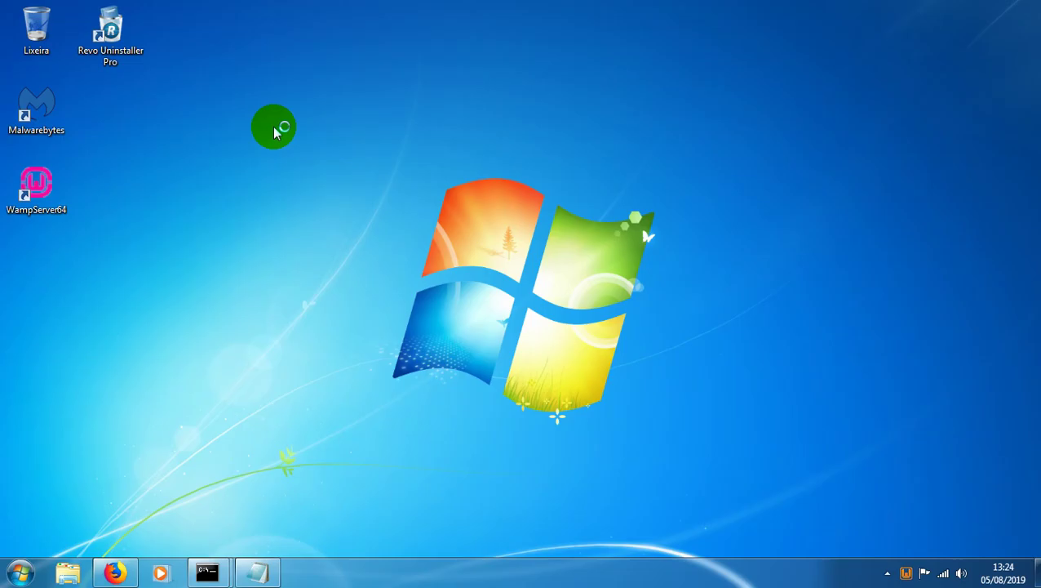
{"action": "type", "text": "192"}
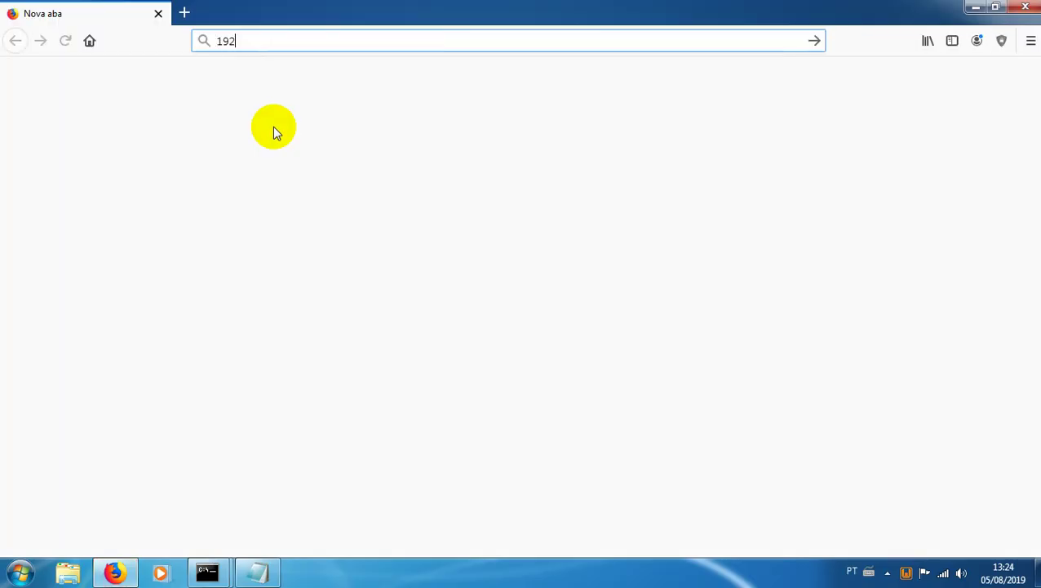
{"action": "type", "text": ".1"}
{"action": "key", "text": "Return"}
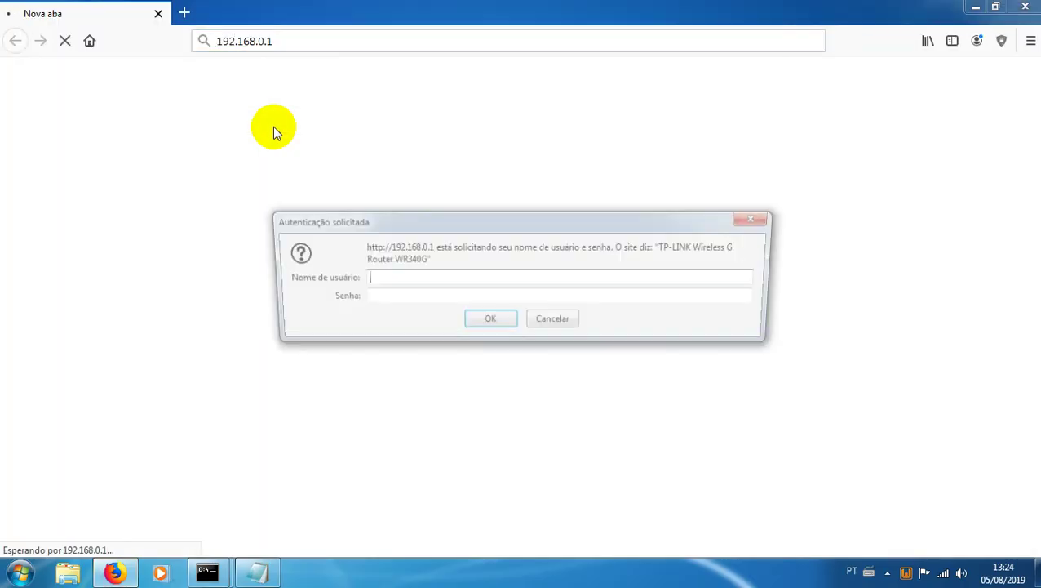
{"action": "type", "text": "Erictemponi"}
{"action": "key", "text": "Tab"}
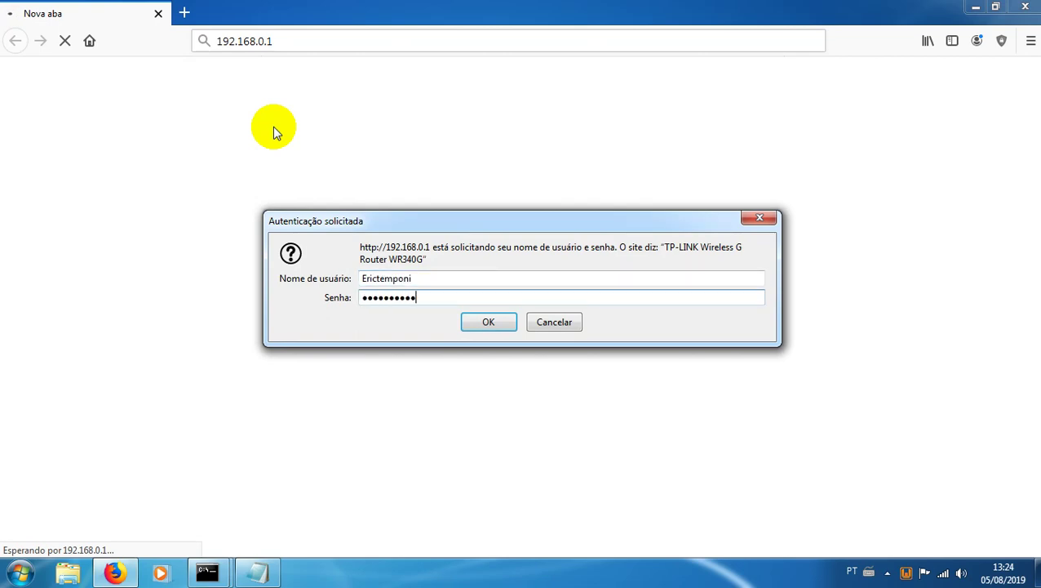
{"action": "key", "text": "Return"}
{"action": "left_click", "coordinate": [384, 169]}
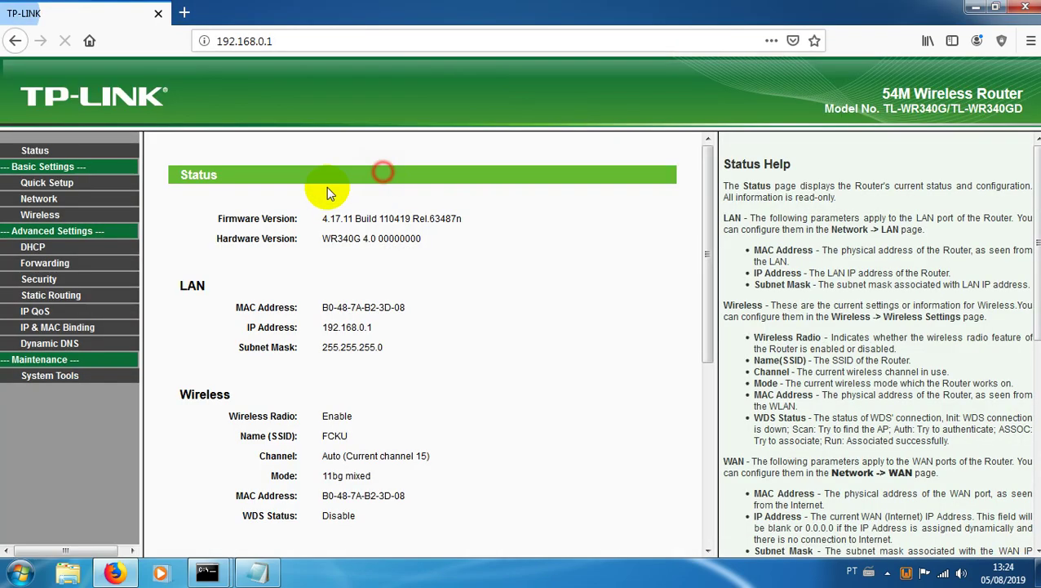
Step: Reload the router Status page and find the WAN IP 200.233.87.227 over PPPoE
{"action": "left_click", "coordinate": [35, 152]}
{"action": "scroll", "coordinate": [364, 290], "scroll_direction": "down", "scroll_amount": 3}
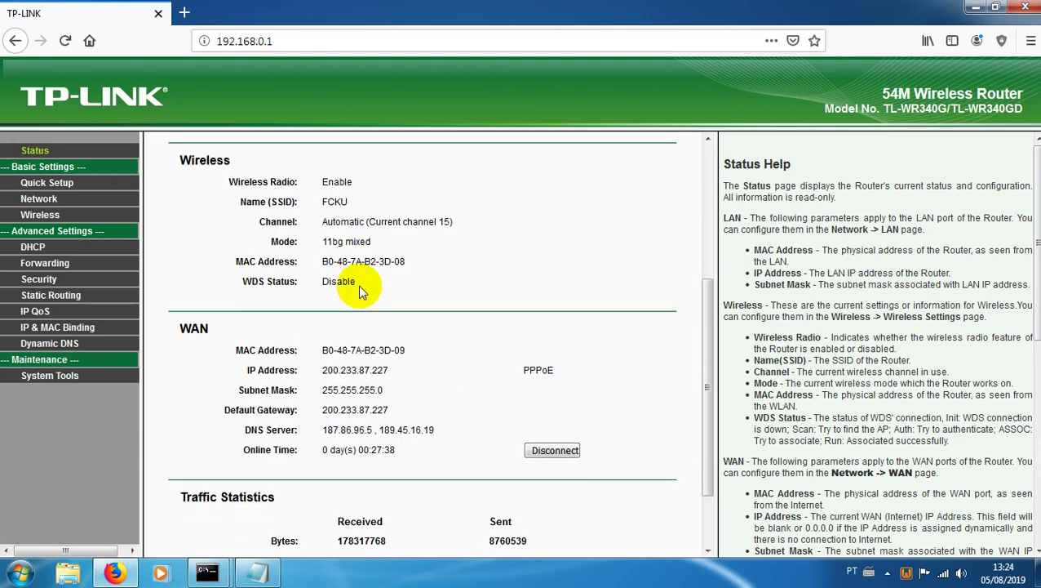
{"action": "scroll", "coordinate": [358, 285], "scroll_direction": "down", "scroll_amount": 2}
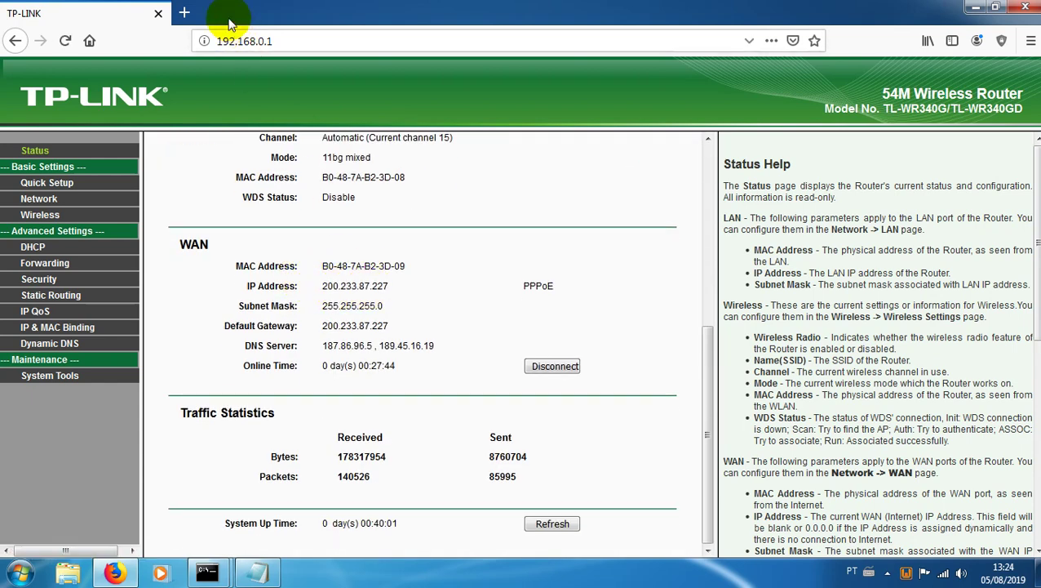
{"action": "left_click", "coordinate": [187, 13]}
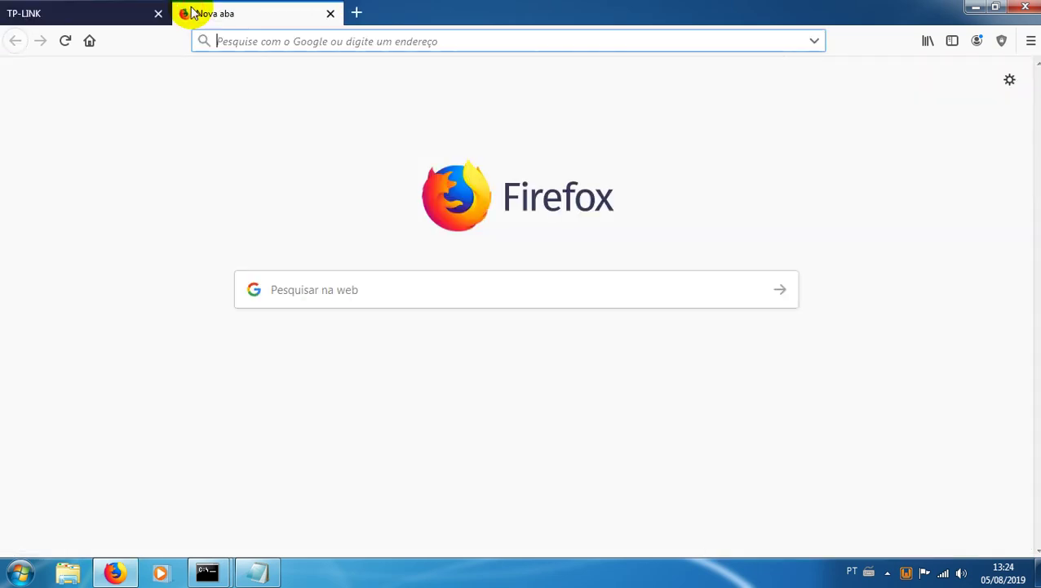
{"action": "left_click", "coordinate": [331, 14]}
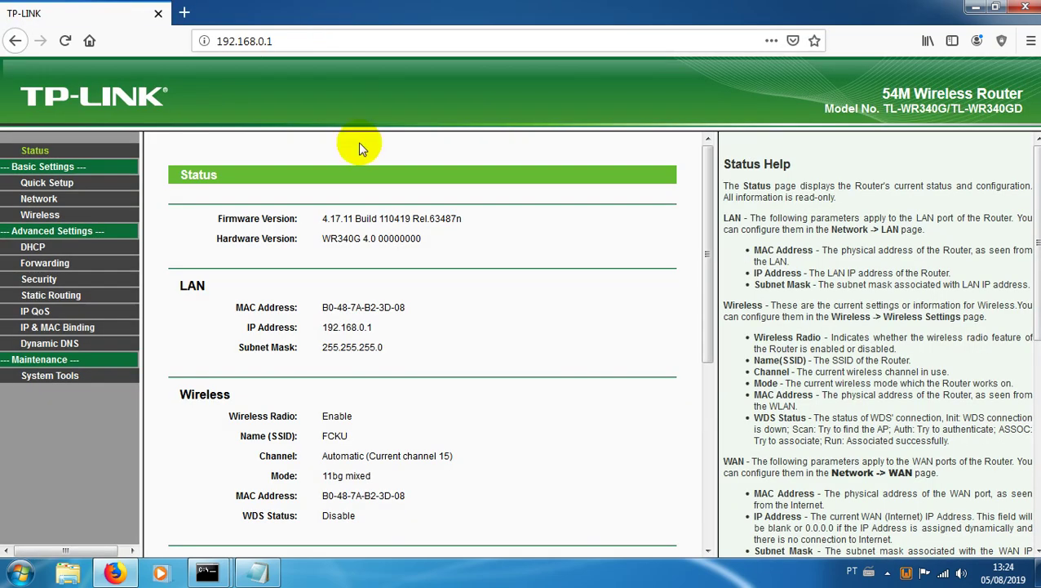
{"action": "scroll", "coordinate": [371, 256], "scroll_direction": "down", "scroll_amount": 5}
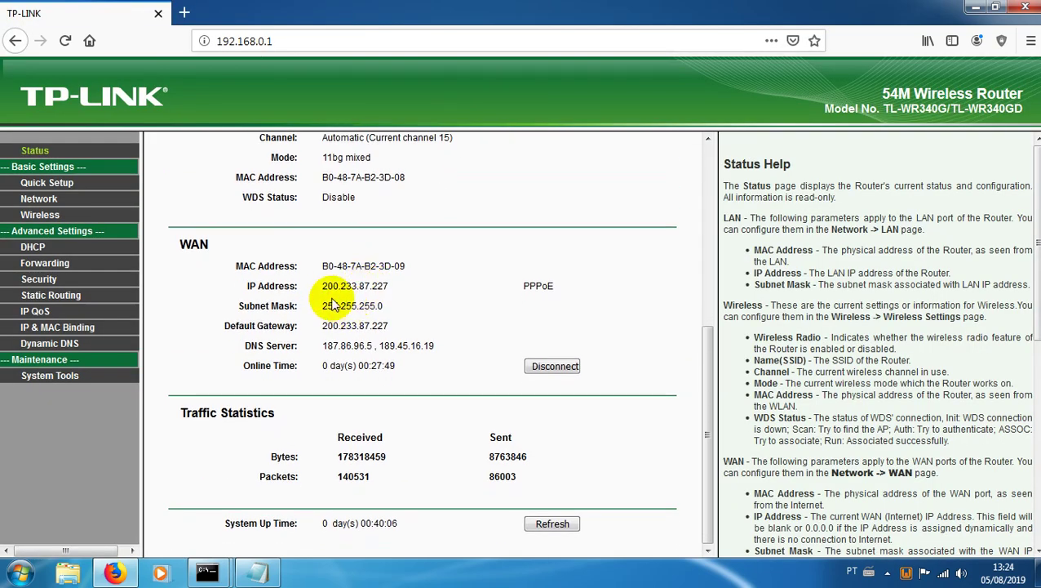
{"action": "key", "text": "F5"}
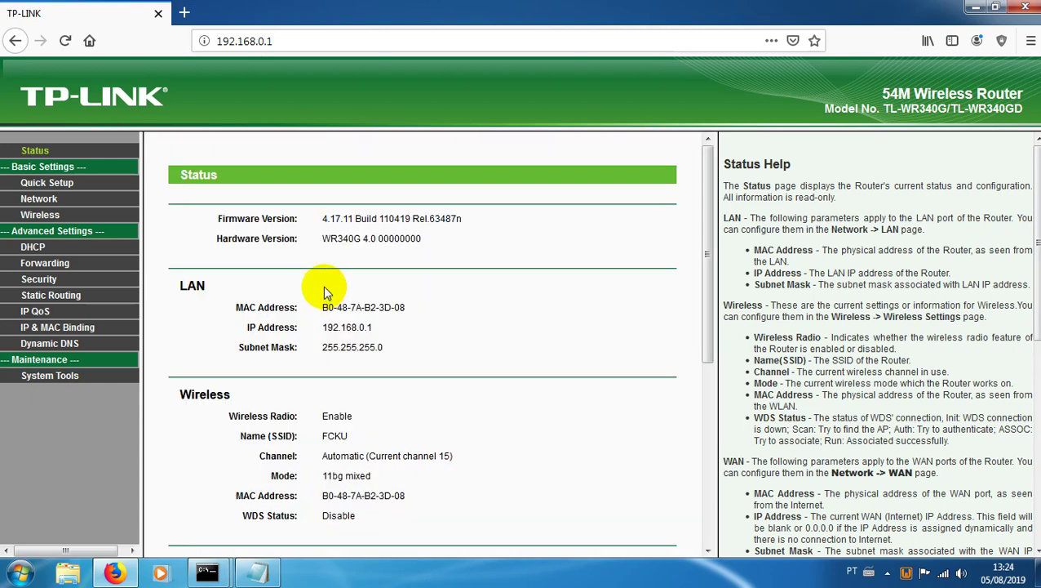
Step: In a new tab, search 'ip privado' and scroll the Rede privada Wikipedia article to its private-range table
{"action": "left_click", "coordinate": [184, 12]}
{"action": "type", "text": "i"}
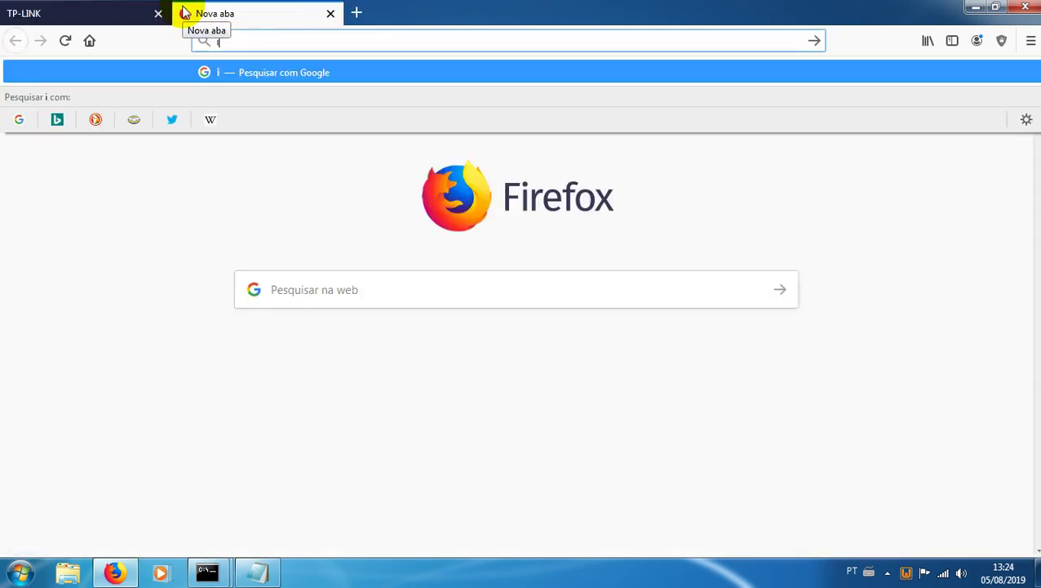
{"action": "type", "text": "p privado"}
{"action": "key", "text": "Return"}
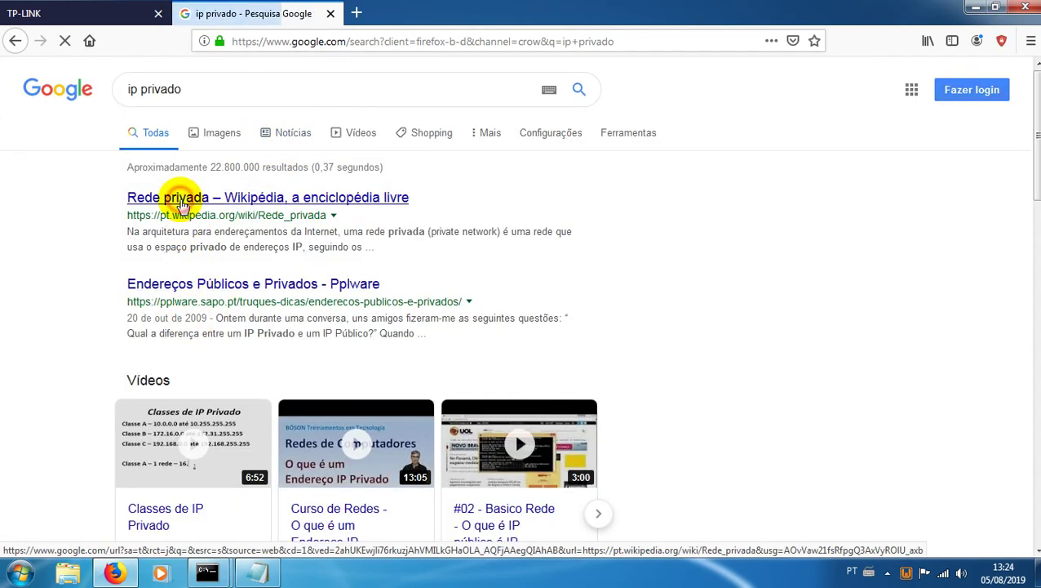
{"action": "left_click", "coordinate": [181, 200]}
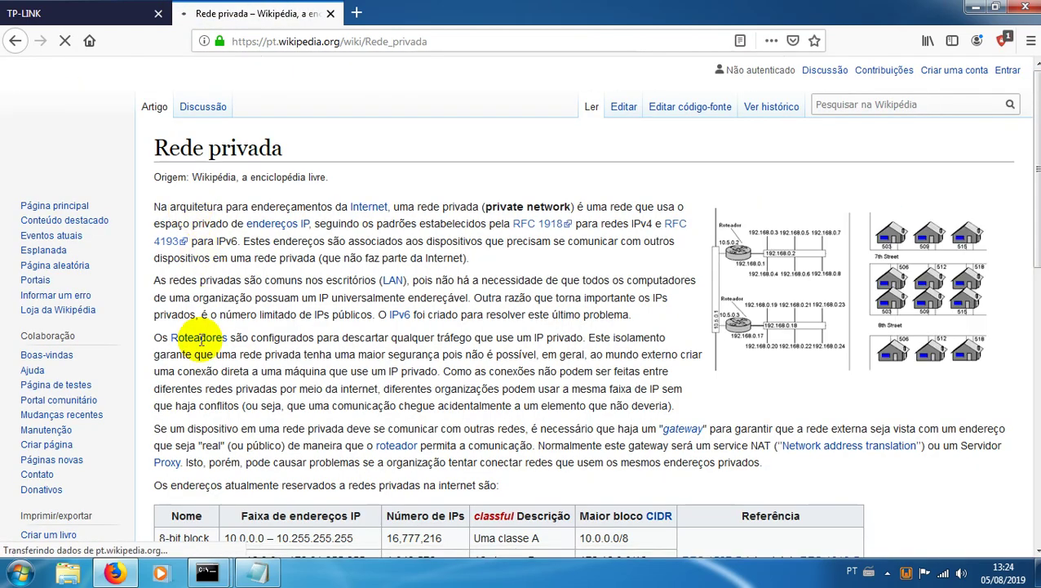
{"action": "scroll", "coordinate": [200, 341], "scroll_direction": "down", "scroll_amount": 5}
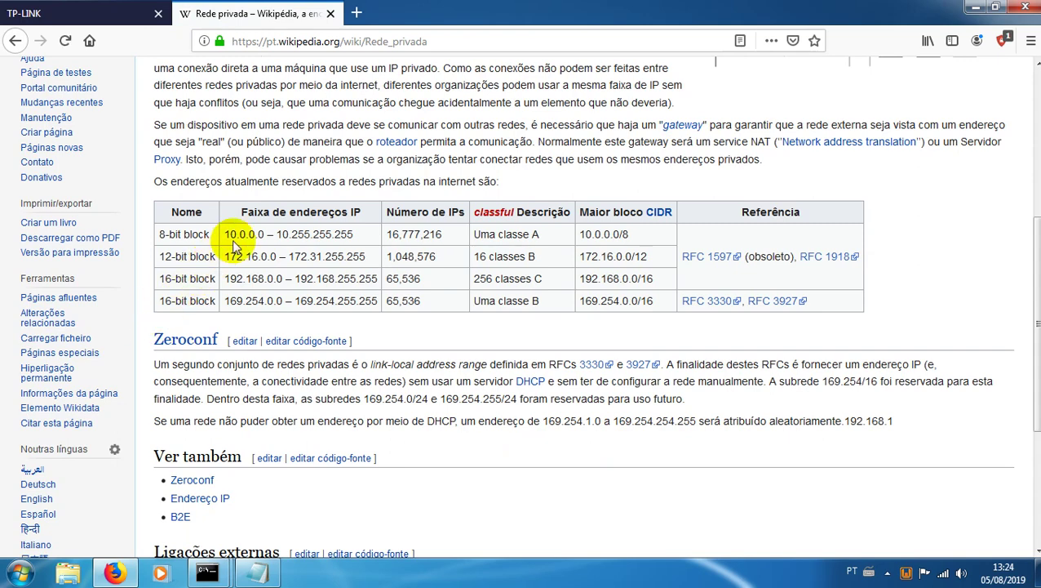